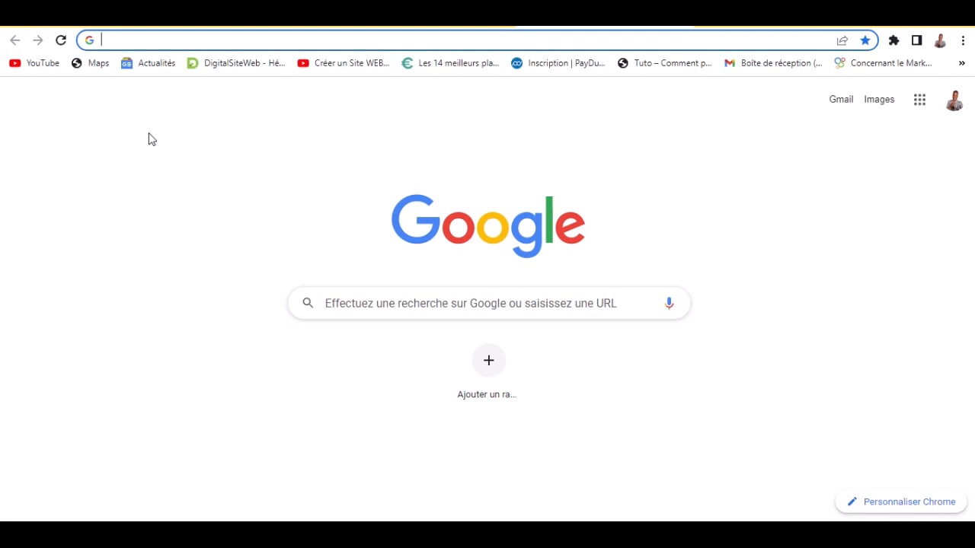
- Search Chrome for 'wordpress' and open the French WordPress.com homepage (wordpress.com/fr/)
type("wordpress")
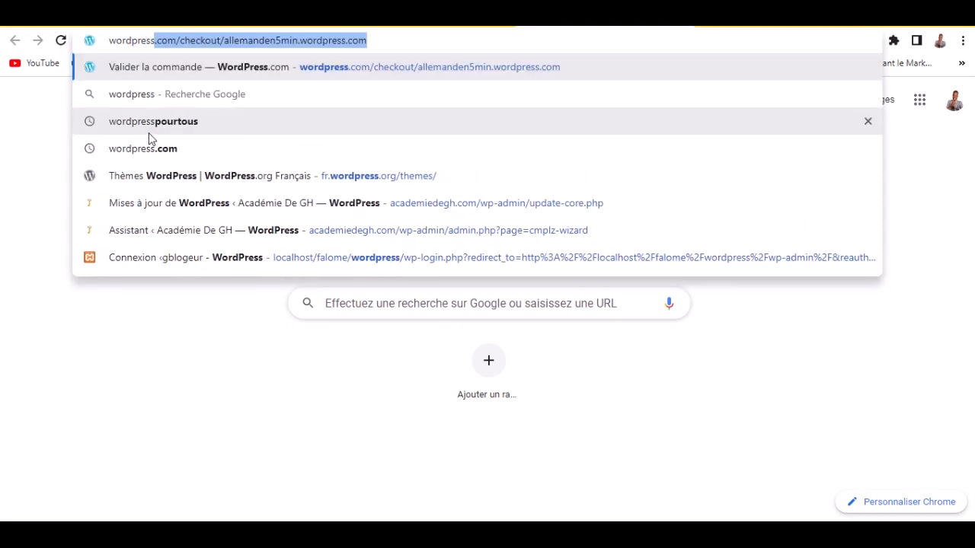
key("Delete")
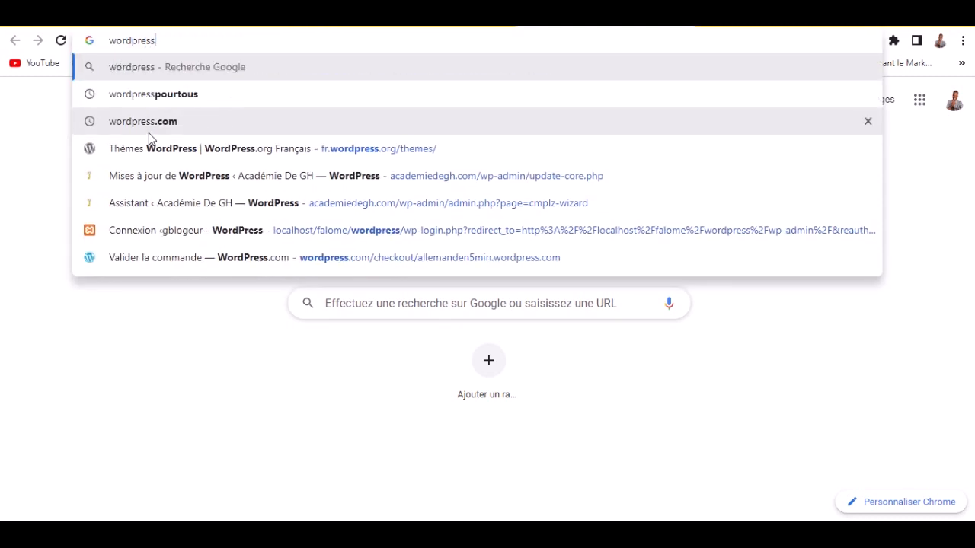
left_click(149, 133)
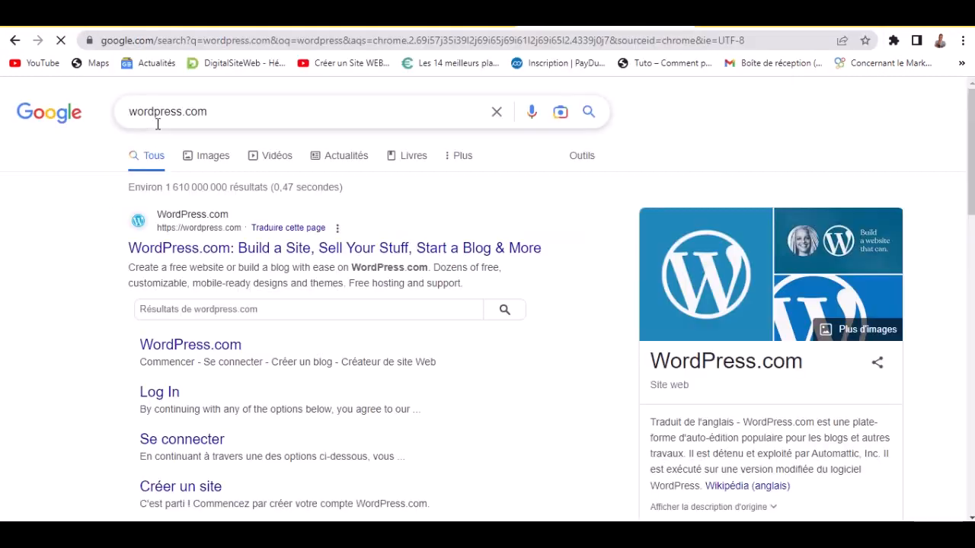
left_click(212, 256)
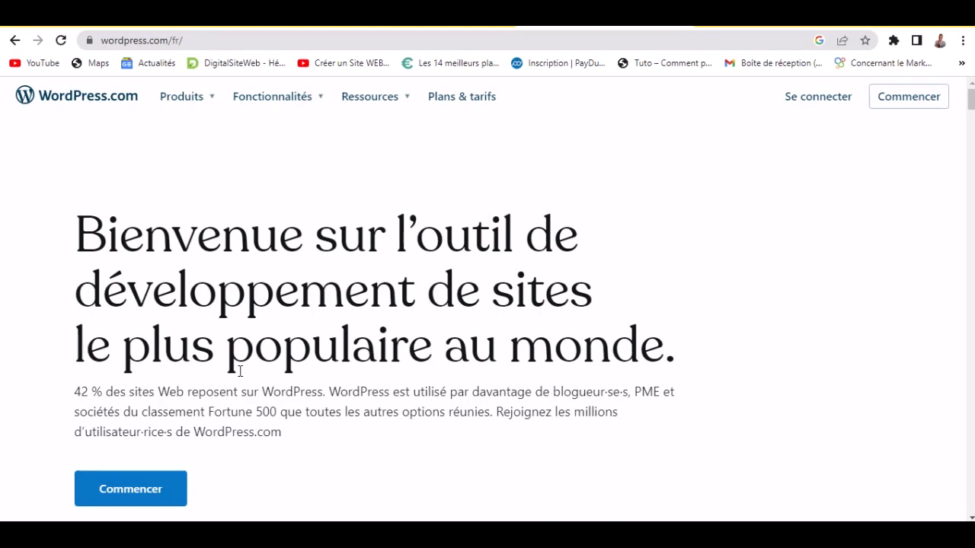
- Browse the homepage and choose Commencer to reach the 'C'est parti !' sign-up page
scroll(239, 373, "down", 1)
scroll(239, 375, "up", 1)
scroll(301, 348, "down", 2)
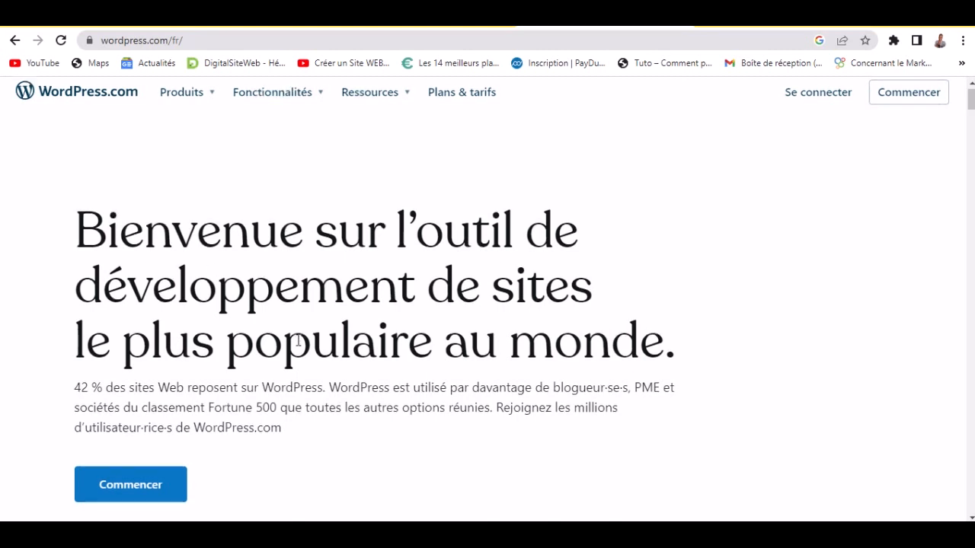
scroll(302, 346, "down", 1)
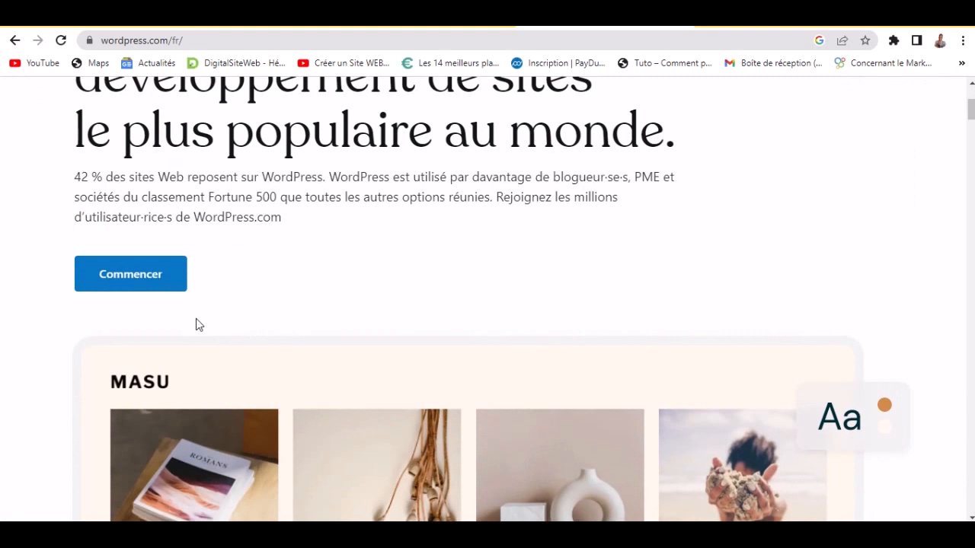
left_click(125, 276)
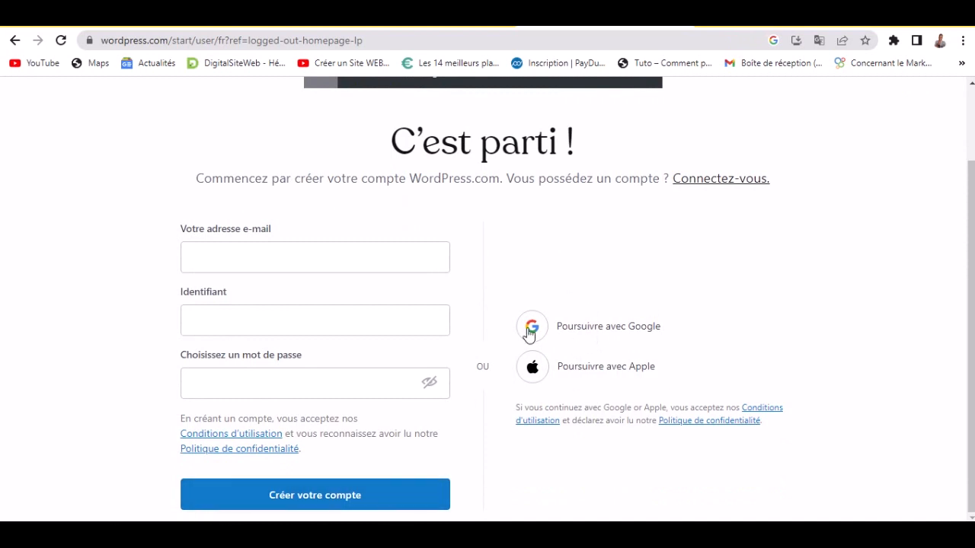
- Sign up through 'Poursuivre avec Google' using the first Google account
left_click(605, 335)
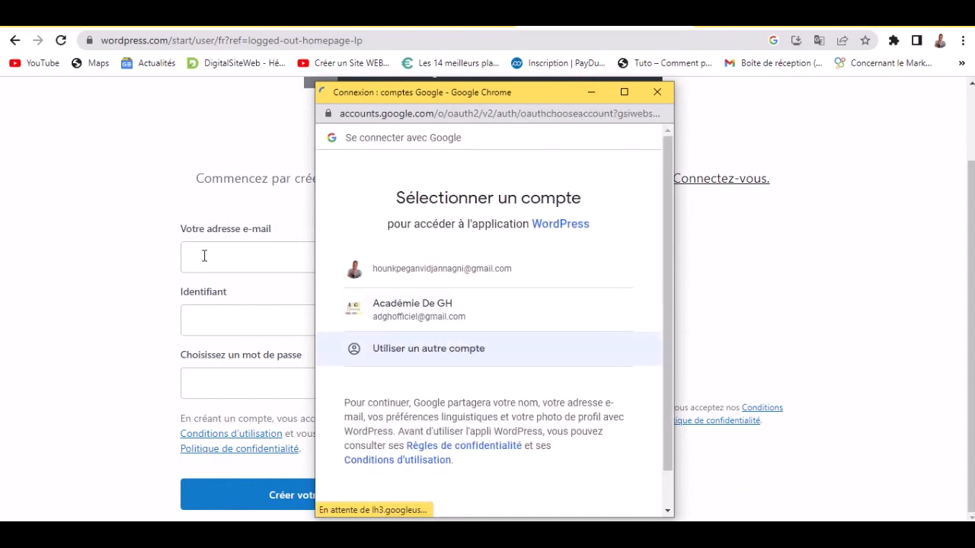
left_click(497, 273)
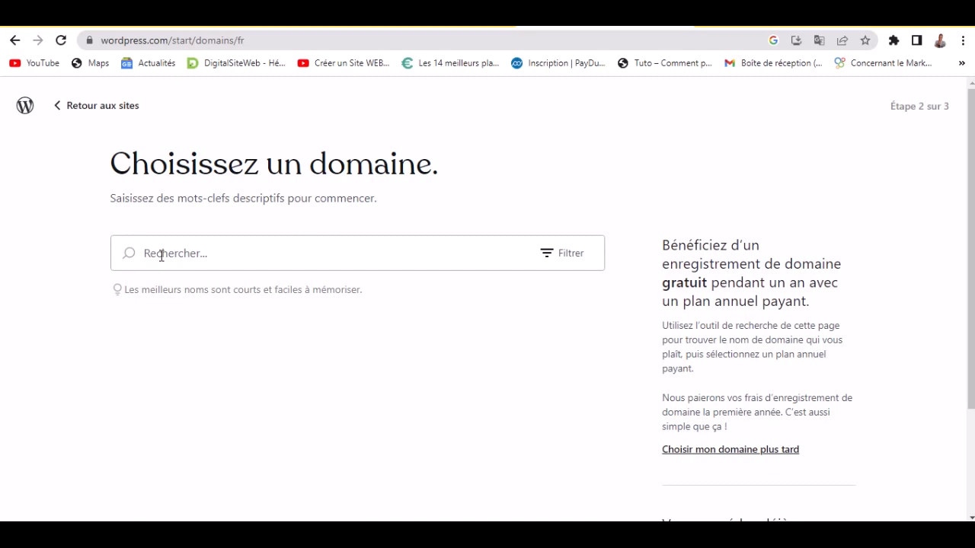
- Search domains for 'GHblog' and select the free ghblog4.wordpress.com address
type("GH")
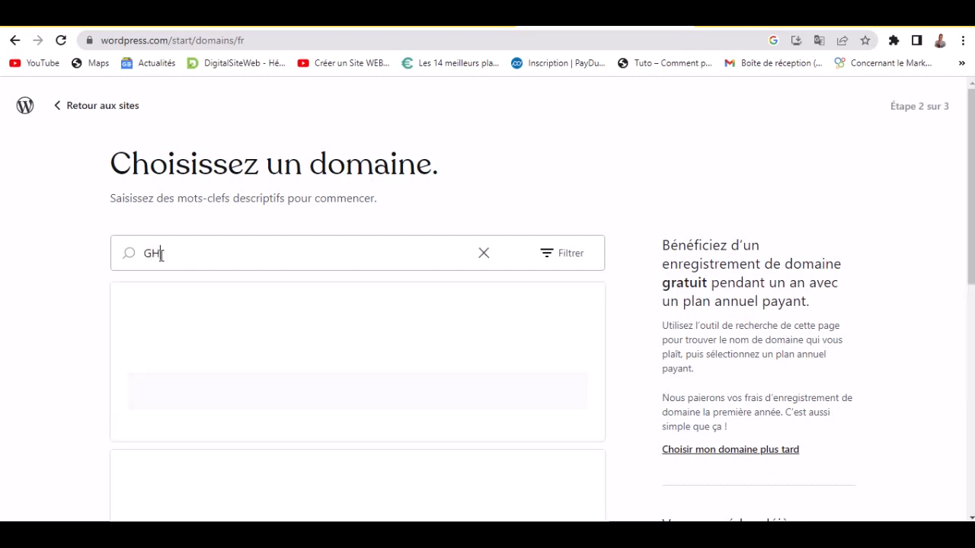
type("blog")
scroll(42, 295, "down", 1)
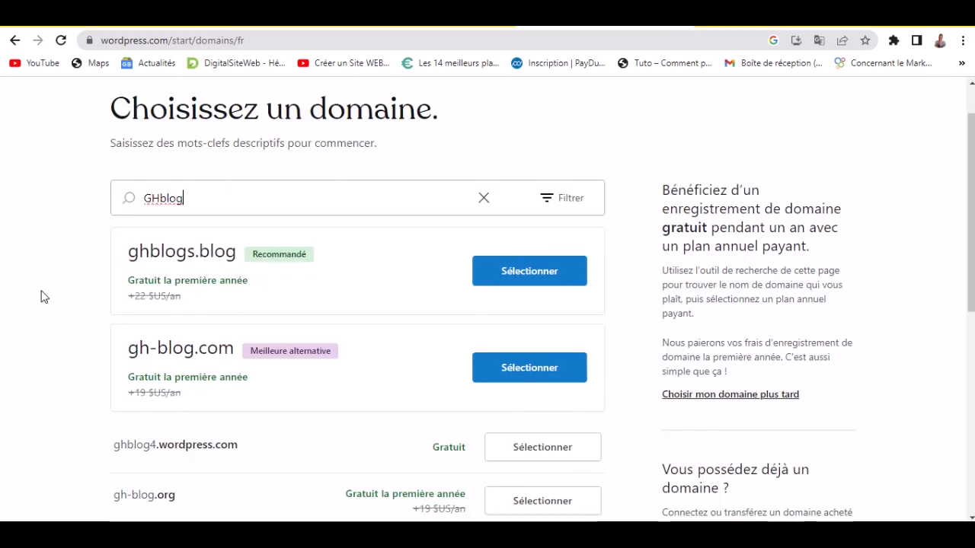
scroll(42, 296, "down", 1)
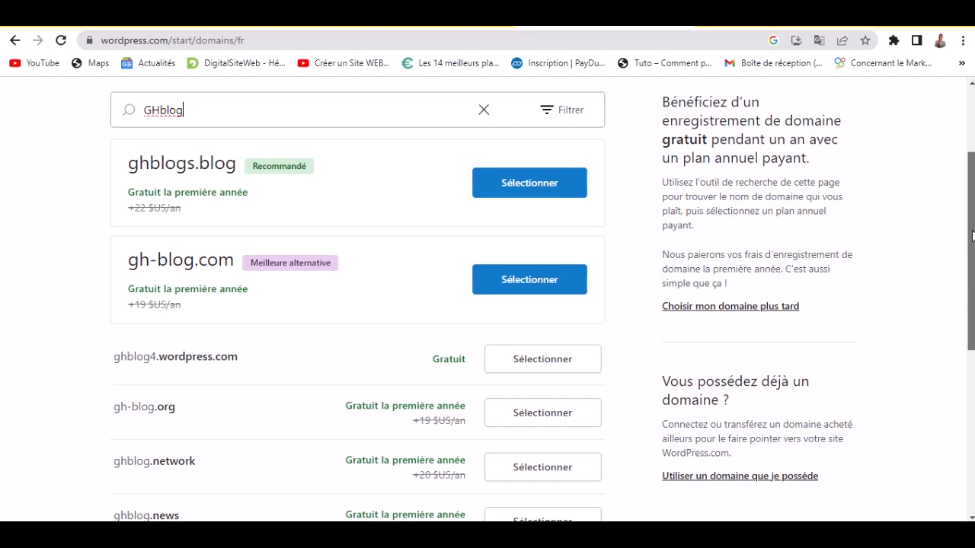
left_click_drag(971, 235, 971, 337)
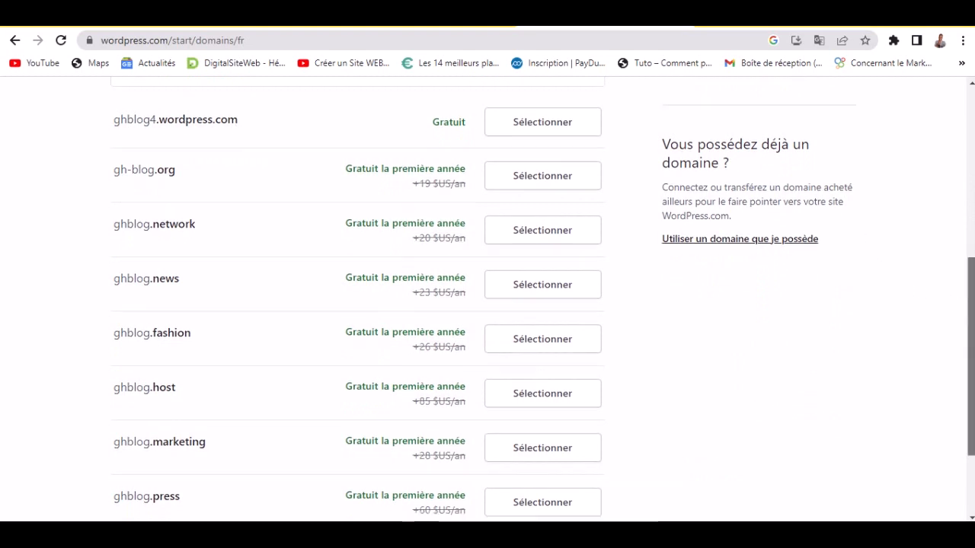
scroll(971, 354, "down", 2)
scroll(971, 354, "up", 4)
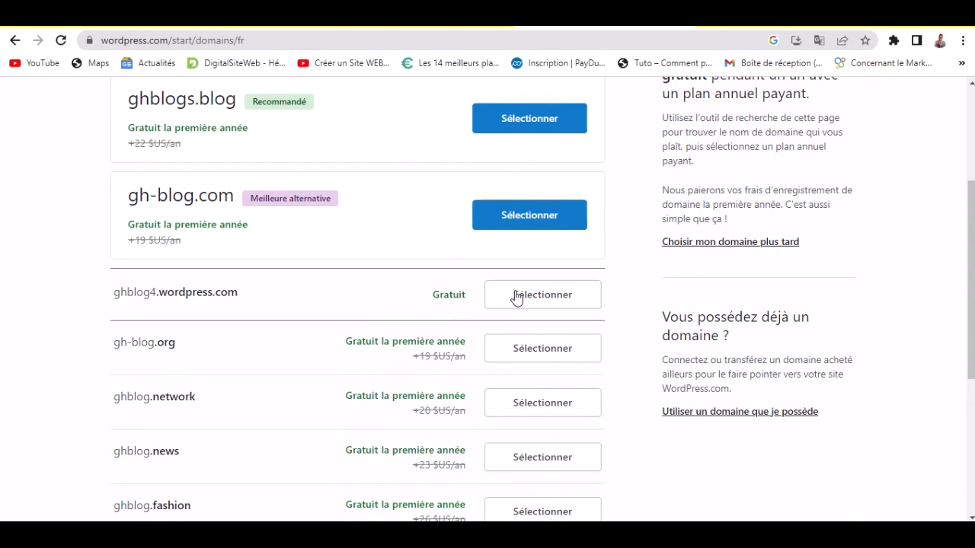
left_click(542, 302)
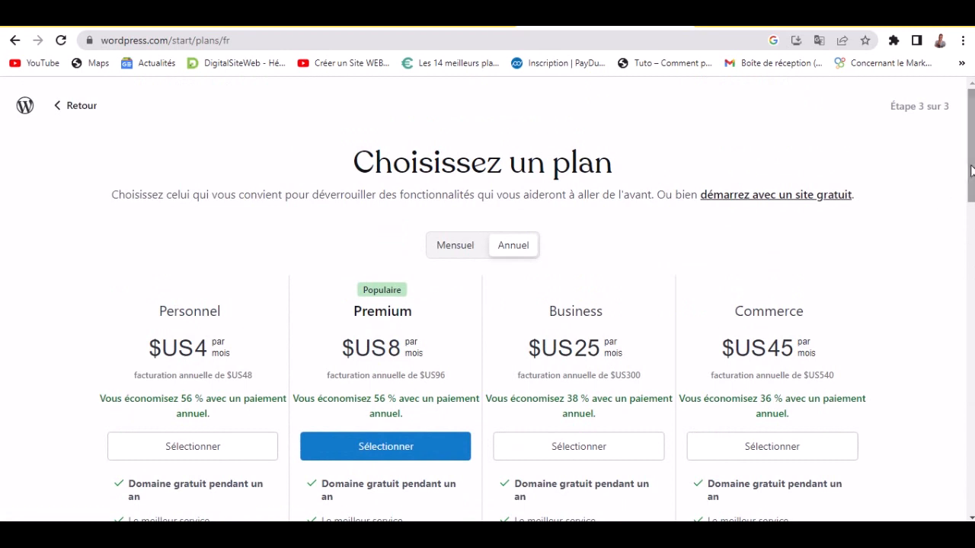
- Skip the paid plans with the 'démarrez avec un site gratuit' link
mouse_move(972, 173)
left_mouse_down()
mouse_move(972, 248)
mouse_move(973, 171)
left_mouse_up()
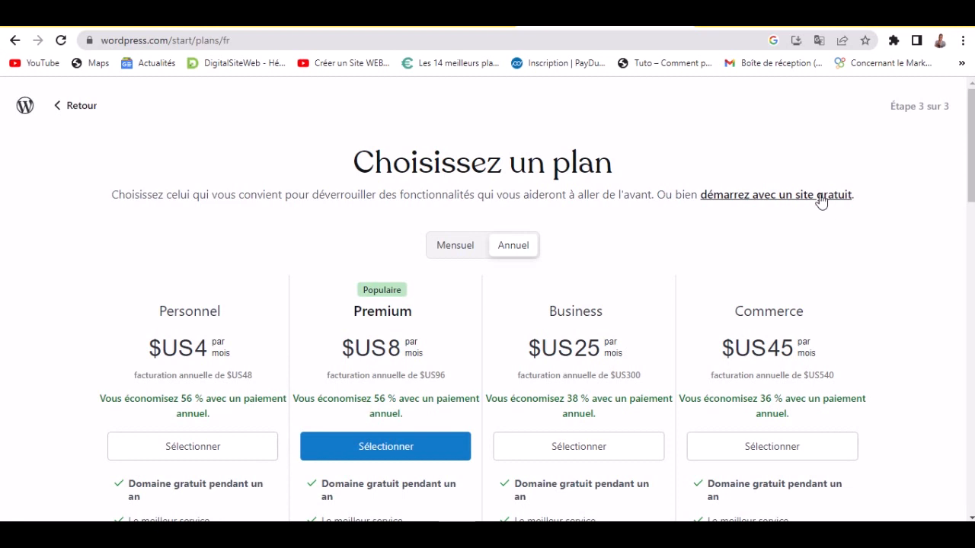
left_click(796, 197)
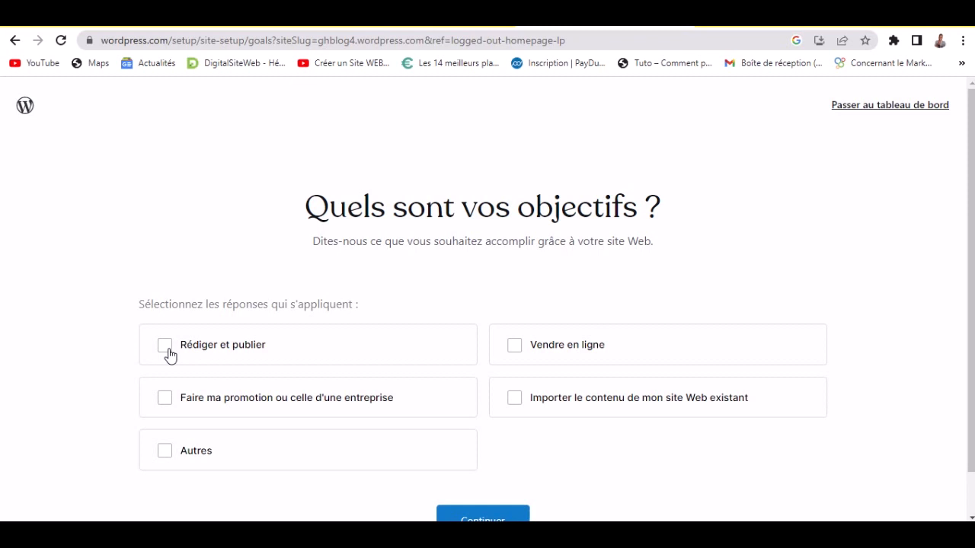
- Mark 'Rédiger et publier' as the site goal and continue
left_click(168, 350)
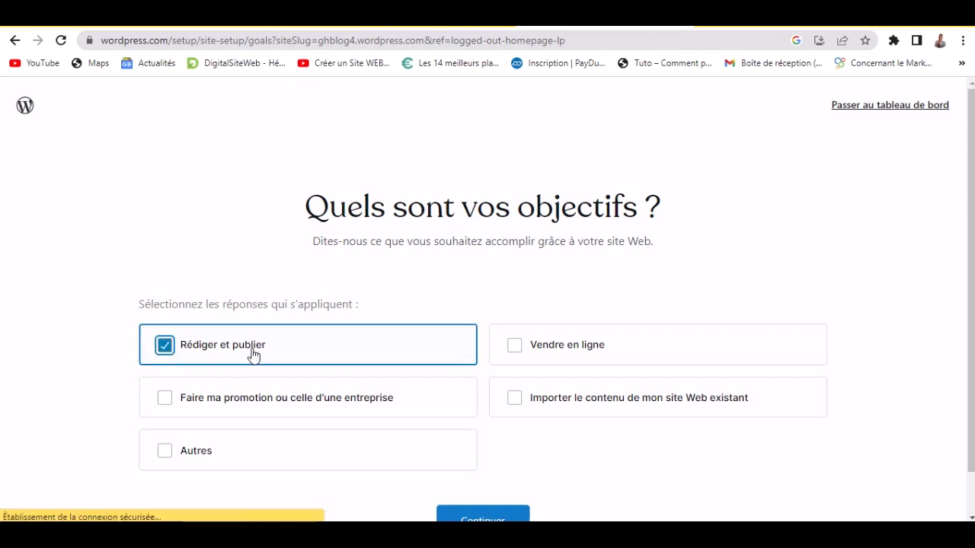
scroll(872, 355, "down", 1)
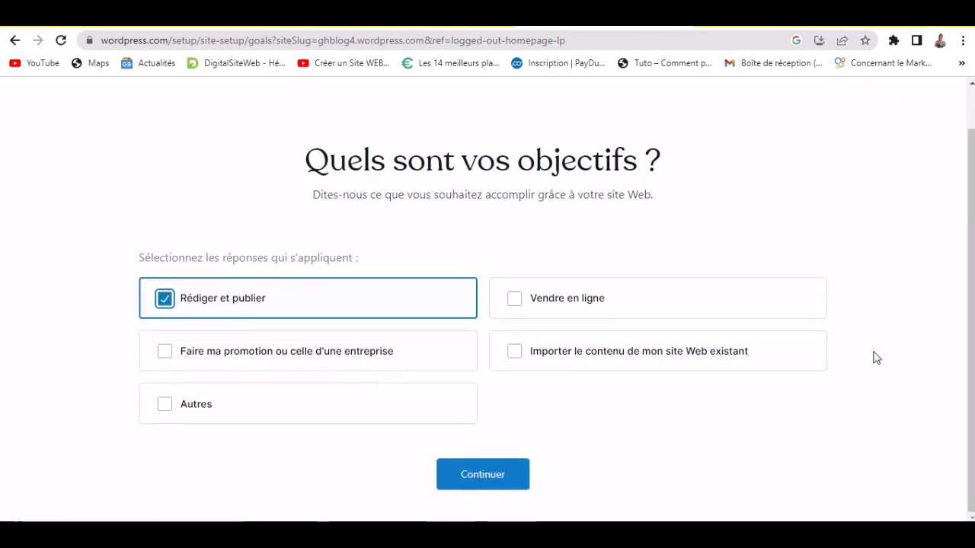
left_click(483, 475)
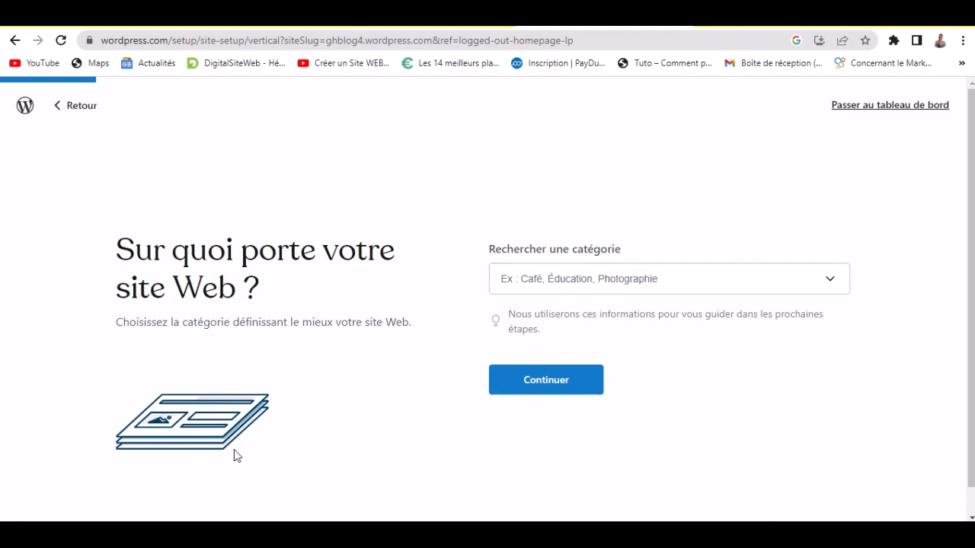
- Pick 'Voyage et transport' from the site category list and continue
left_click(761, 292)
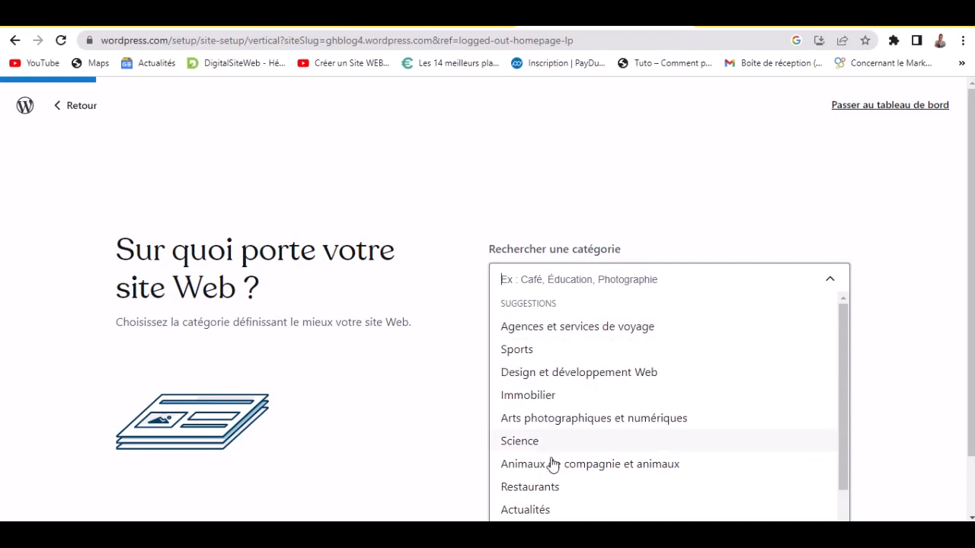
left_click_drag(841, 366, 849, 436)
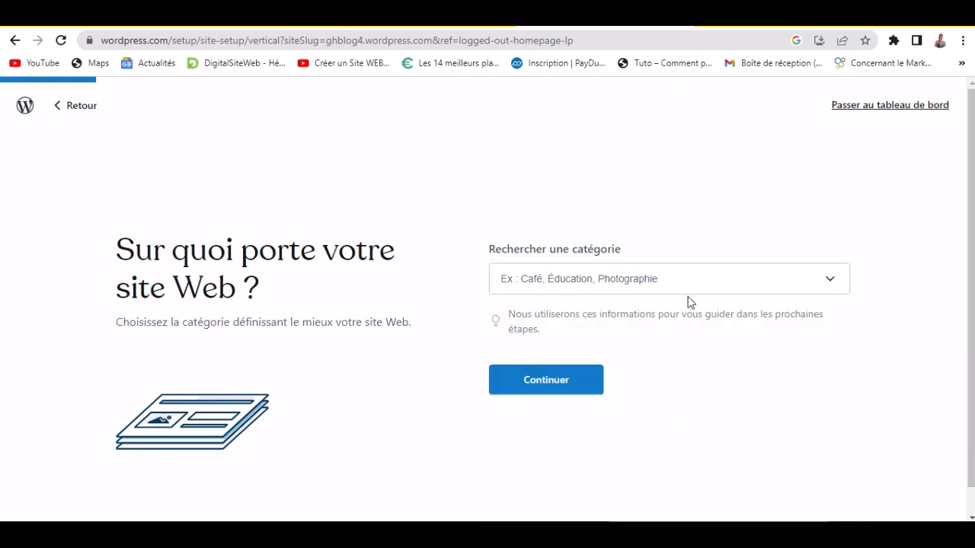
left_click(702, 281)
left_click_drag(844, 374, 844, 467)
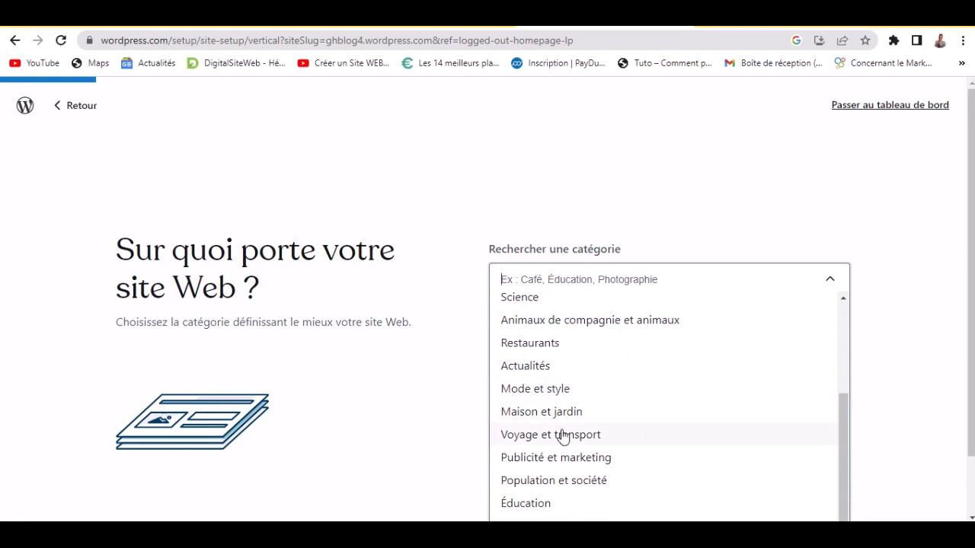
left_click(656, 434)
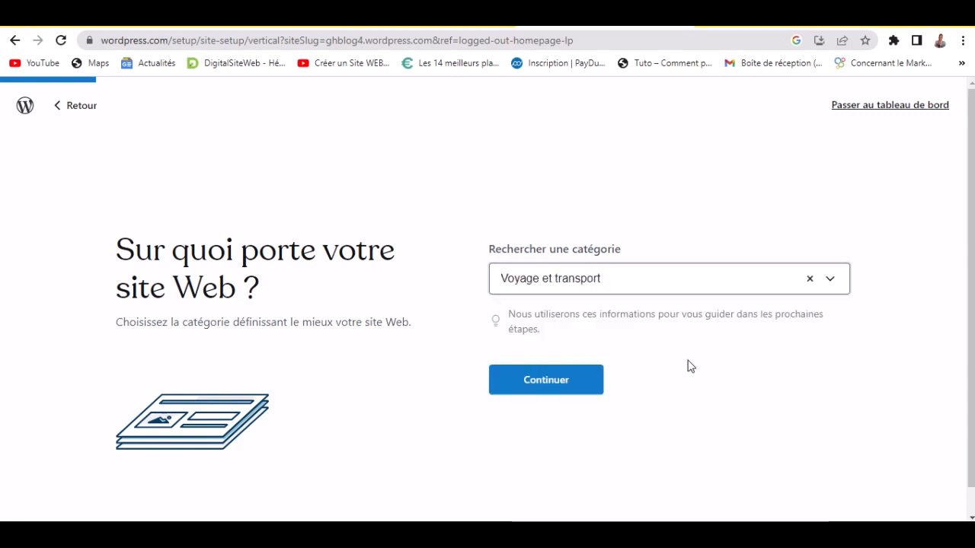
left_click(450, 280)
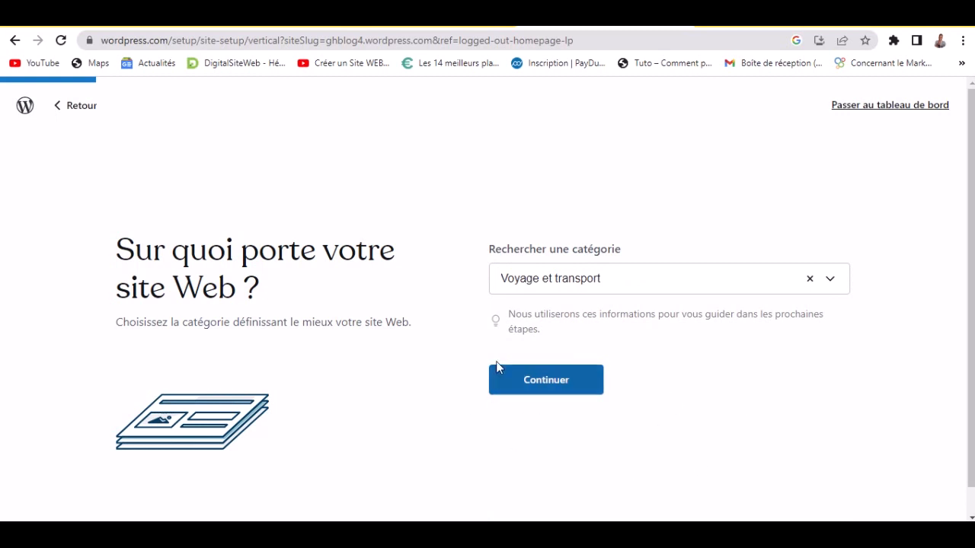
left_click(534, 392)
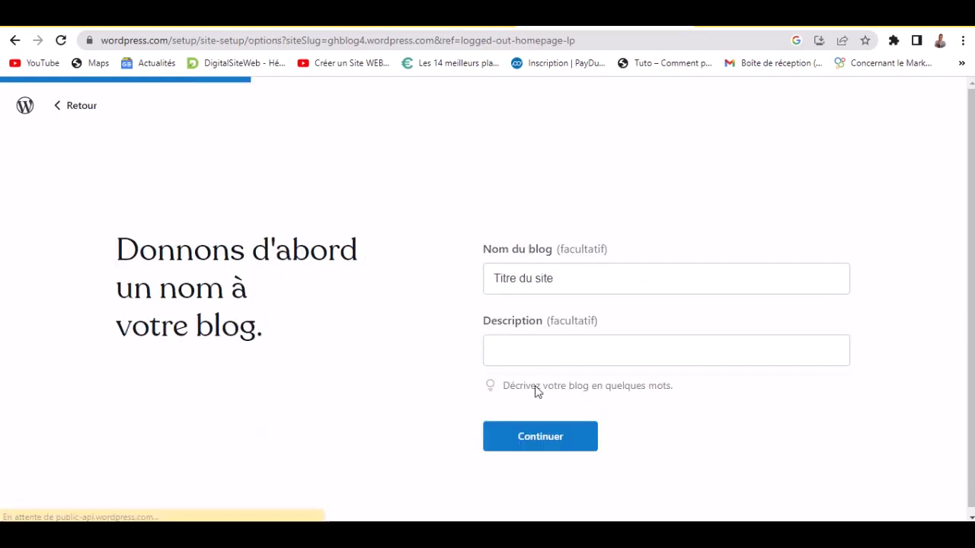
- Replace the placeholder blog name with 'GH', continue, and review the three creativity options
left_click(582, 272)
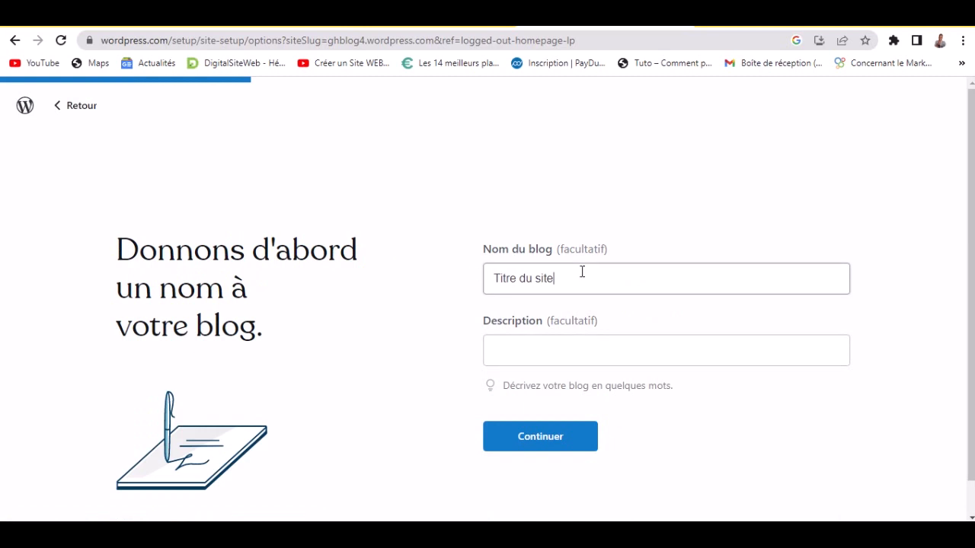
triple_click(582, 272)
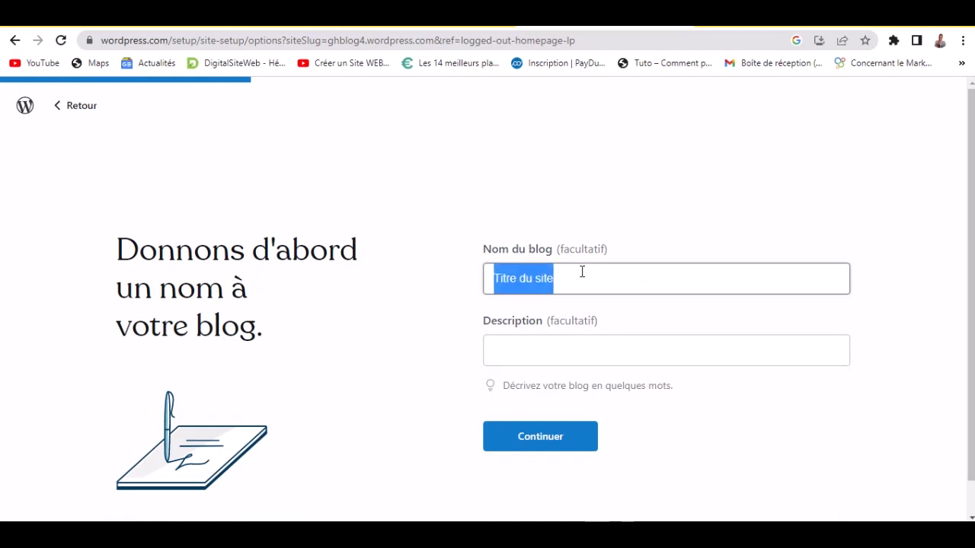
type("GHBlog")
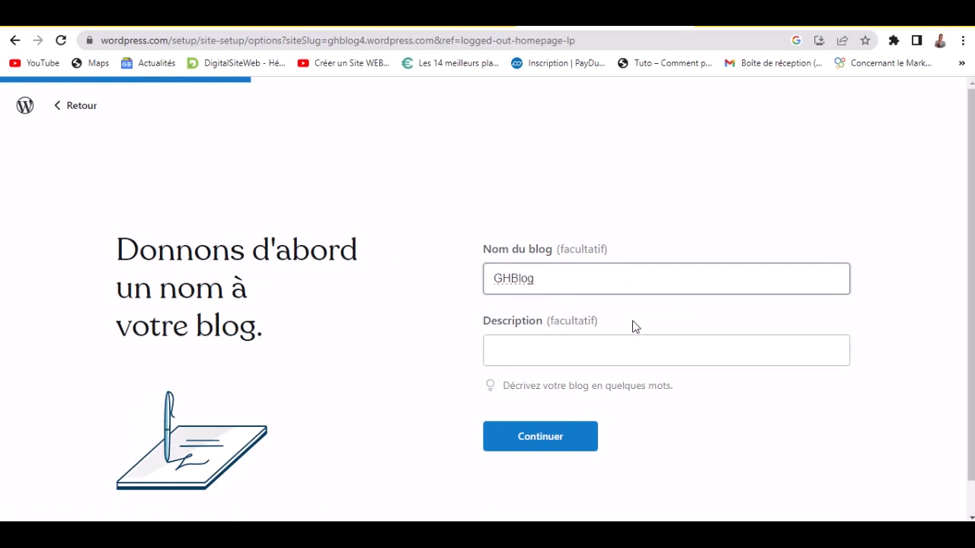
left_click(623, 347)
scroll(384, 392, "down", 1)
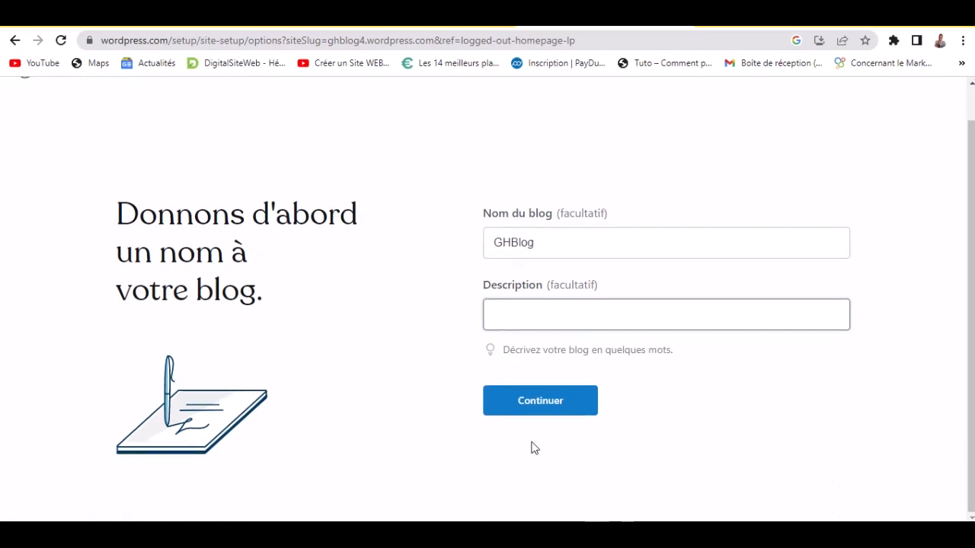
left_click(540, 410)
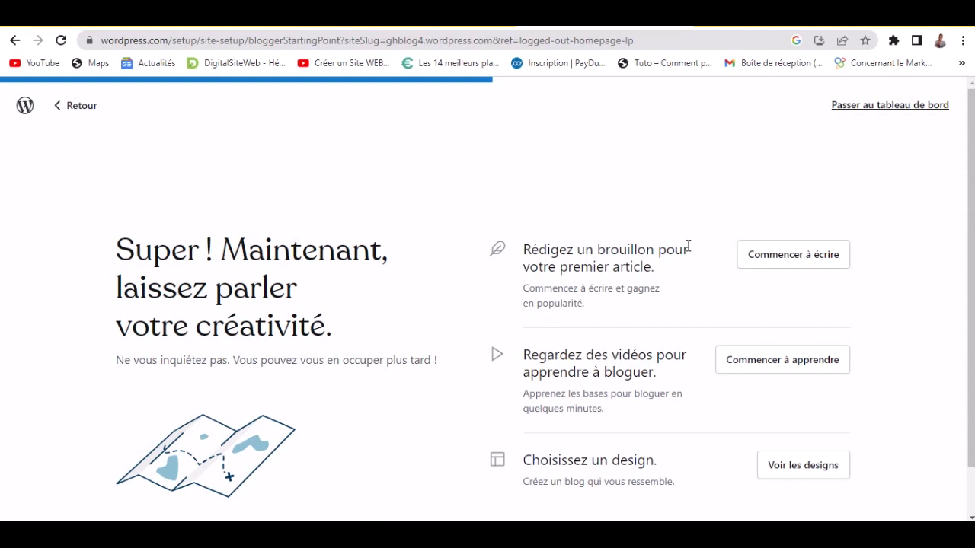
scroll(970, 252, "down", 1)
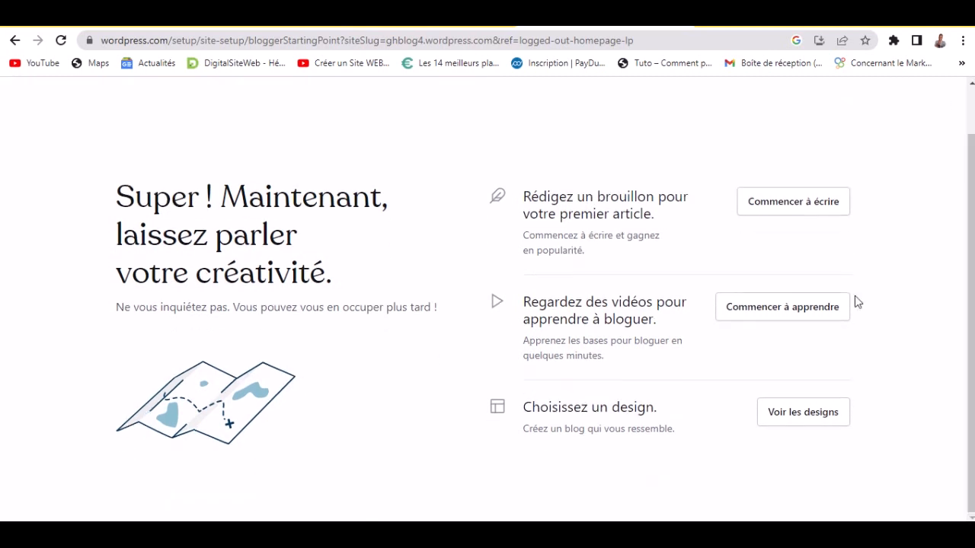
mouse_move(971, 252)
left_mouse_down()
mouse_move(971, 236)
mouse_move(971, 254)
left_mouse_up()
- Open 'Voir les designs' and preview the Masu theme from the grid
left_click(805, 422)
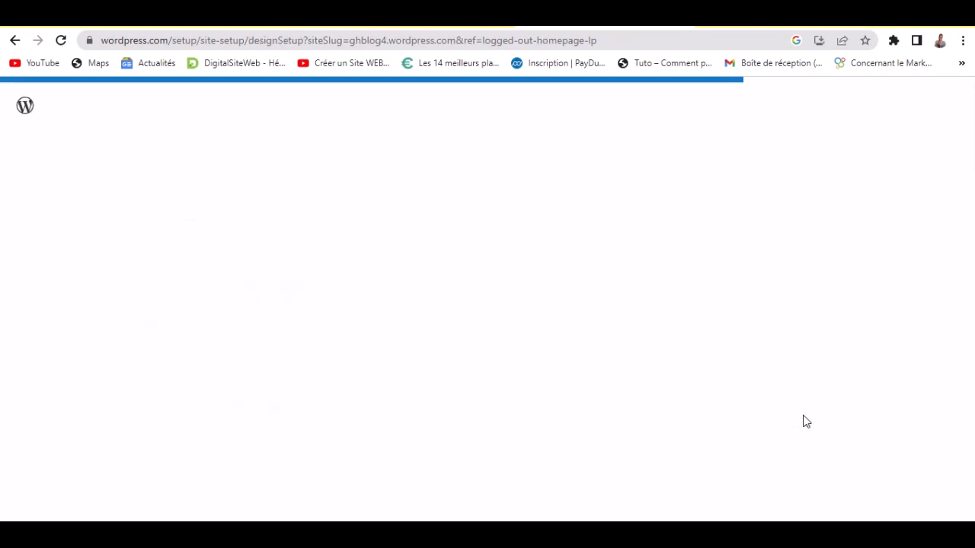
scroll(235, 290, "down", 5)
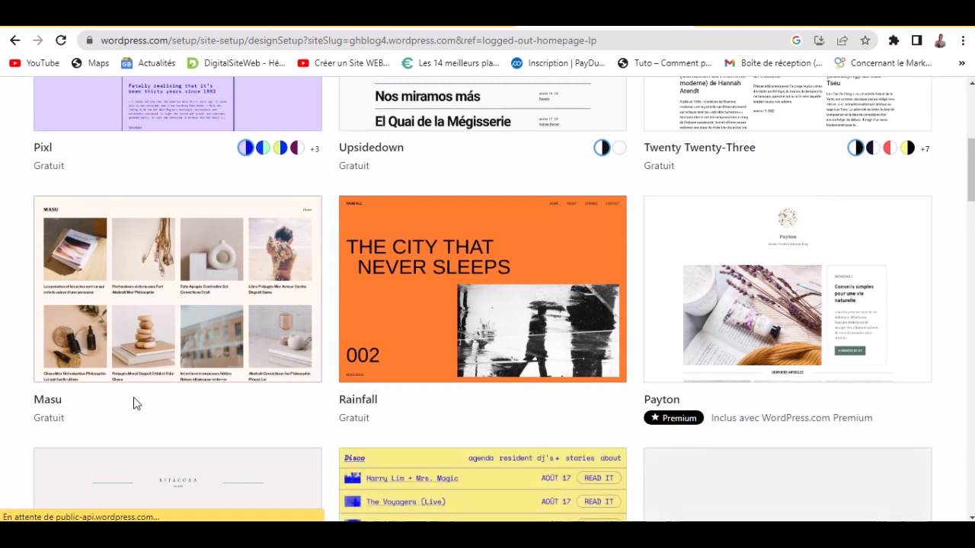
left_click(120, 309)
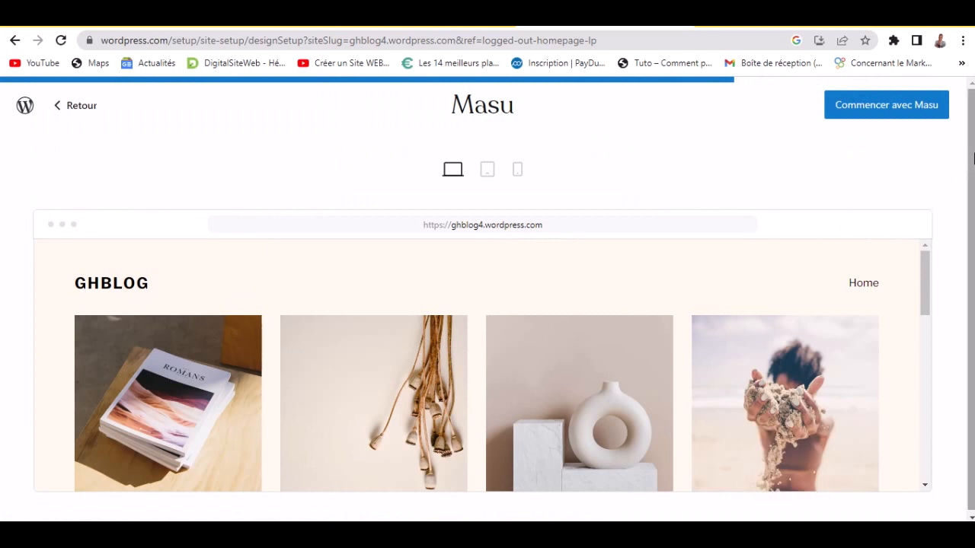
- Preview Masu at tablet, mobile and desktop widths, then start the site with Masu
scroll(973, 157, "down", 1)
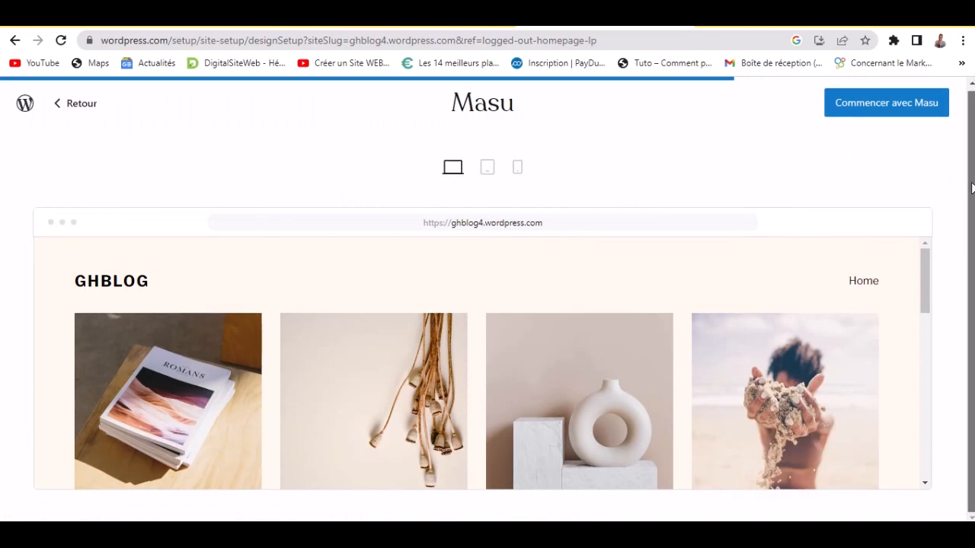
scroll(973, 160, "up", 1)
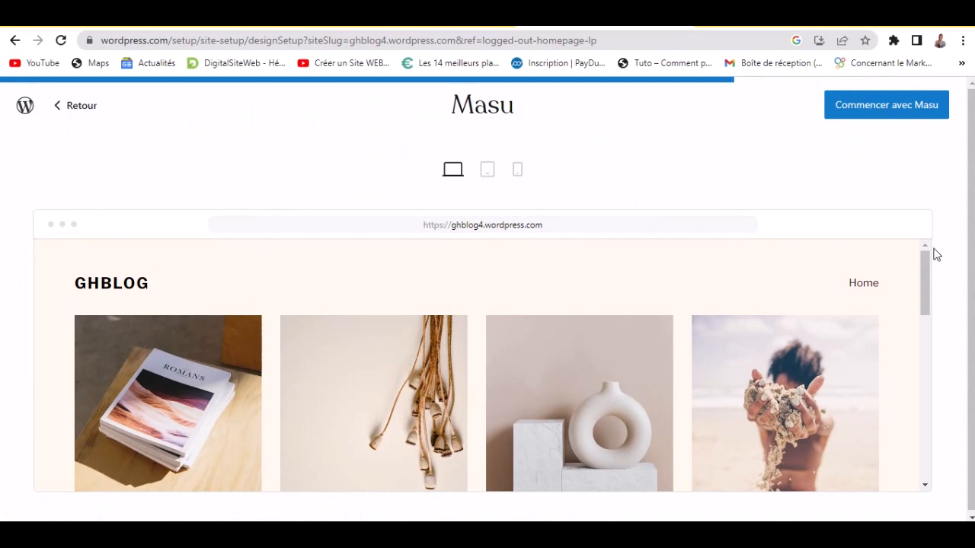
left_click_drag(925, 264, 926, 180)
left_click(486, 175)
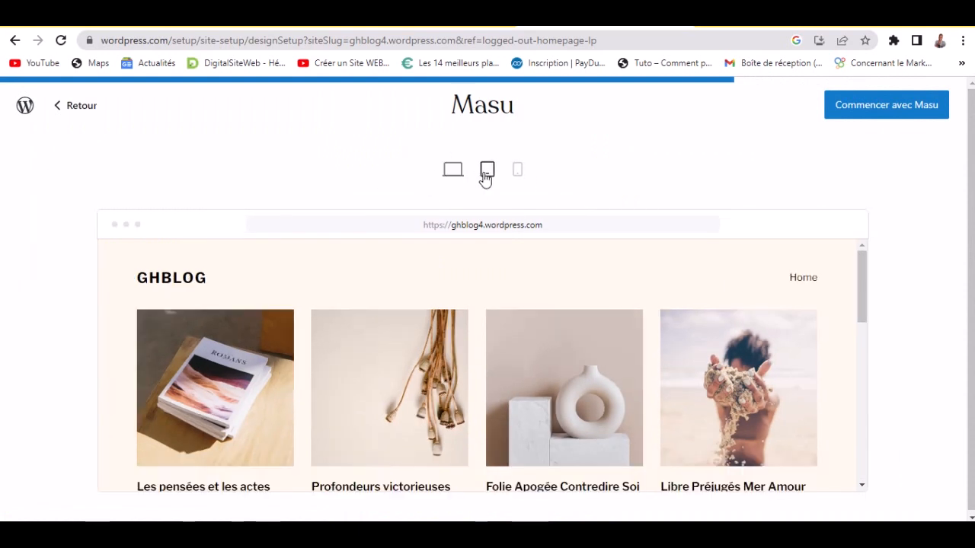
left_click_drag(751, 270, 743, 251)
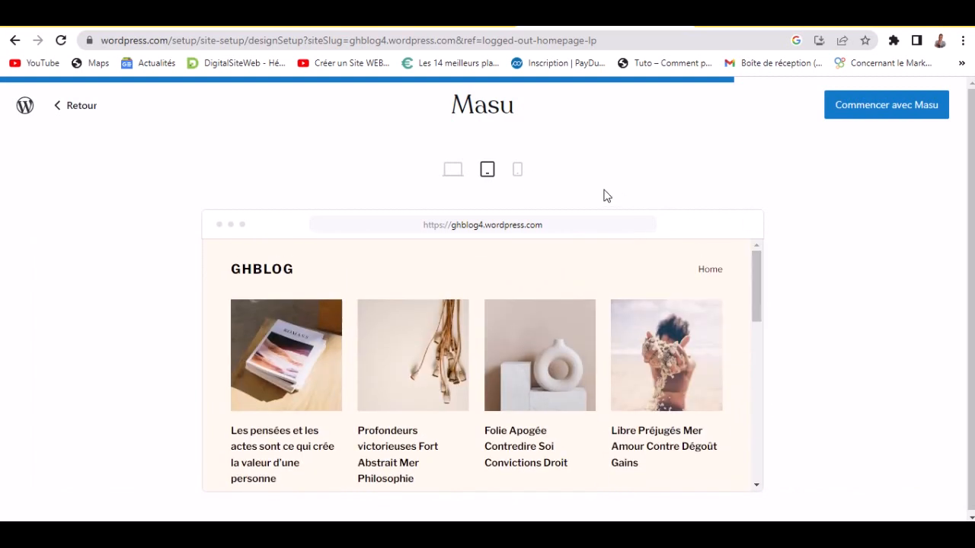
left_click(521, 172)
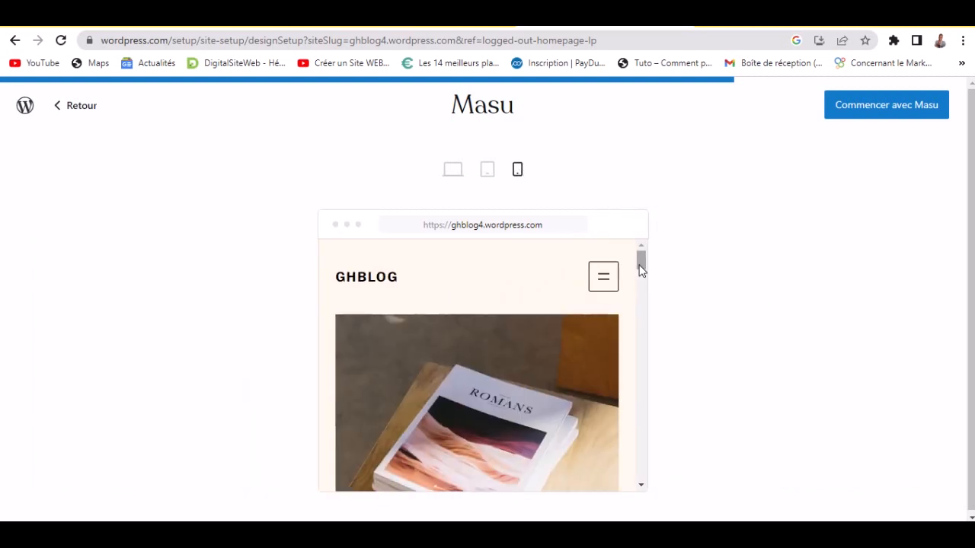
left_click_drag(642, 261, 624, 220)
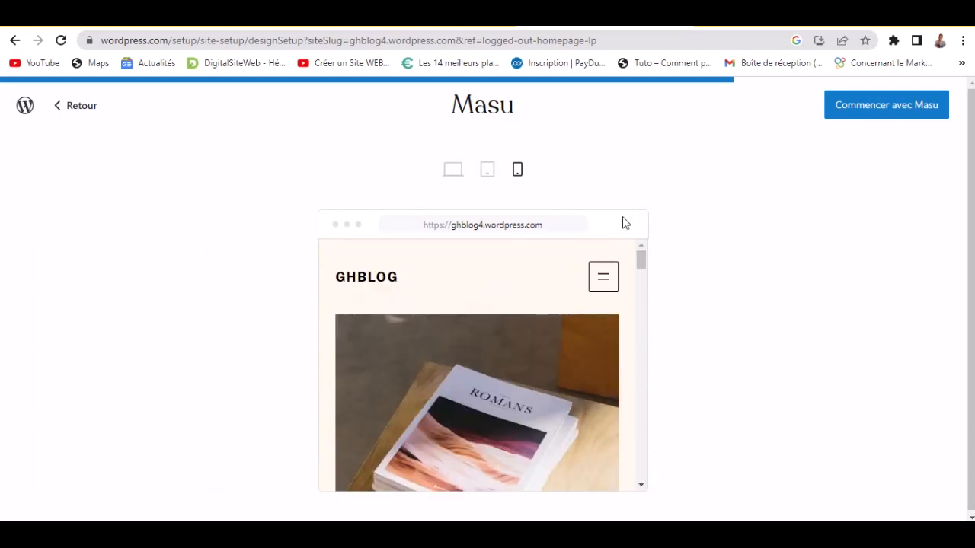
left_click(453, 173)
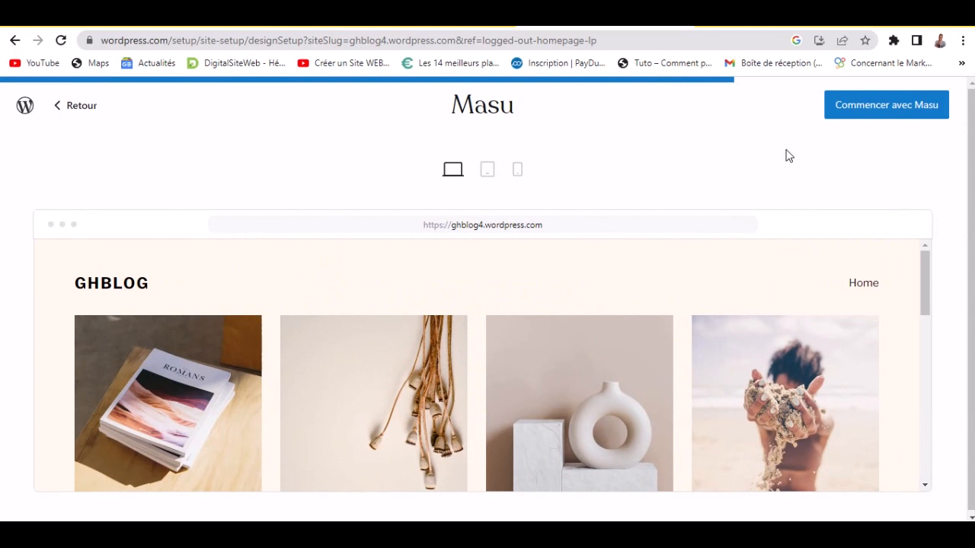
left_click(891, 116)
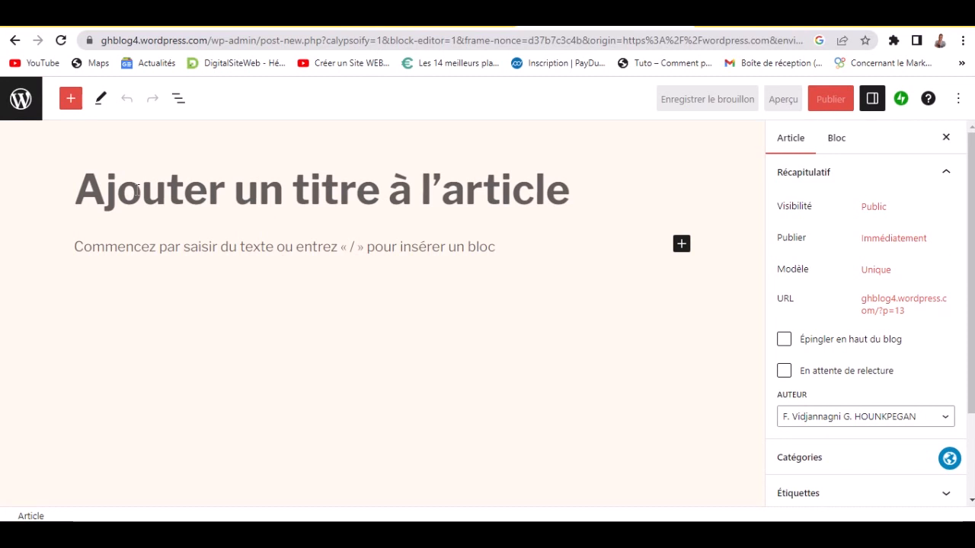
- Search Google for 'faux texte français' in a new browser tab
left_click(710, 28)
type("fa")
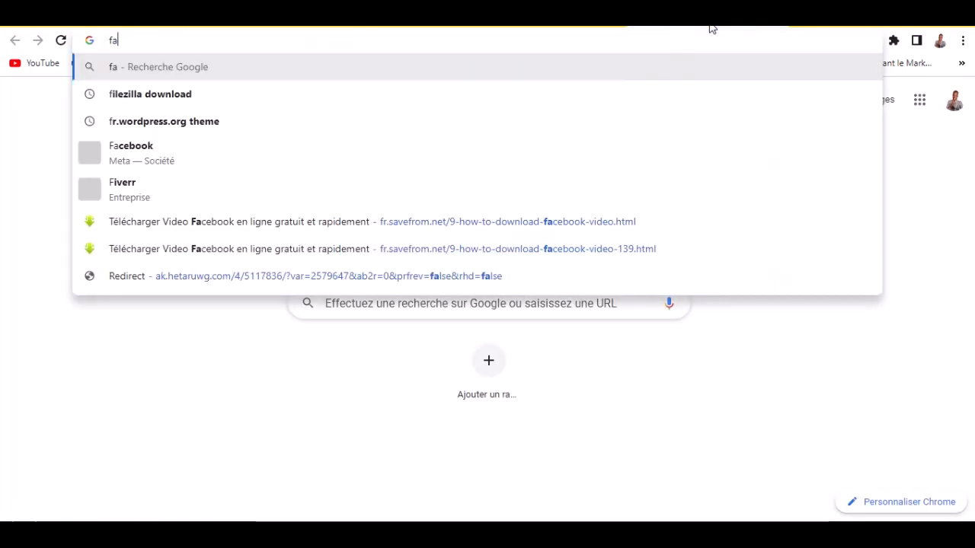
type("ux texte")
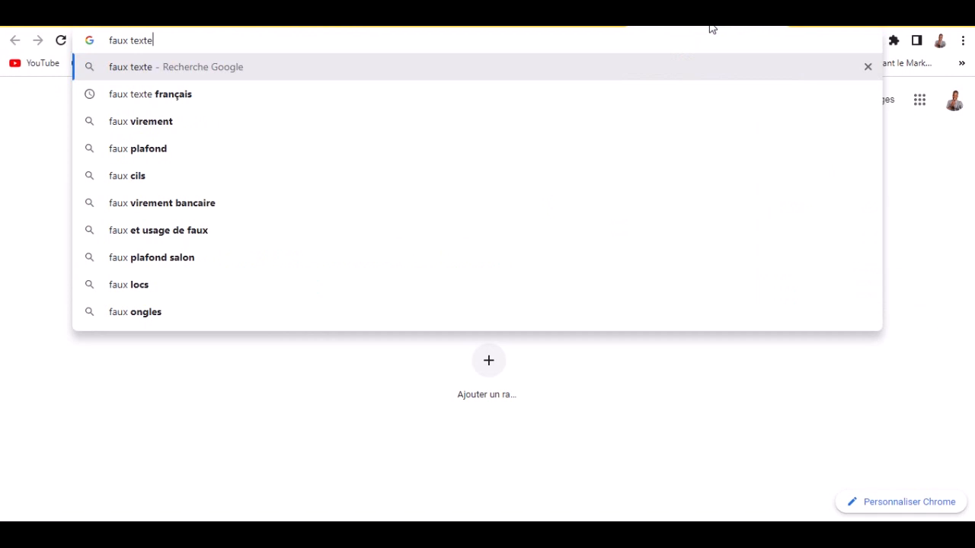
key("Down")
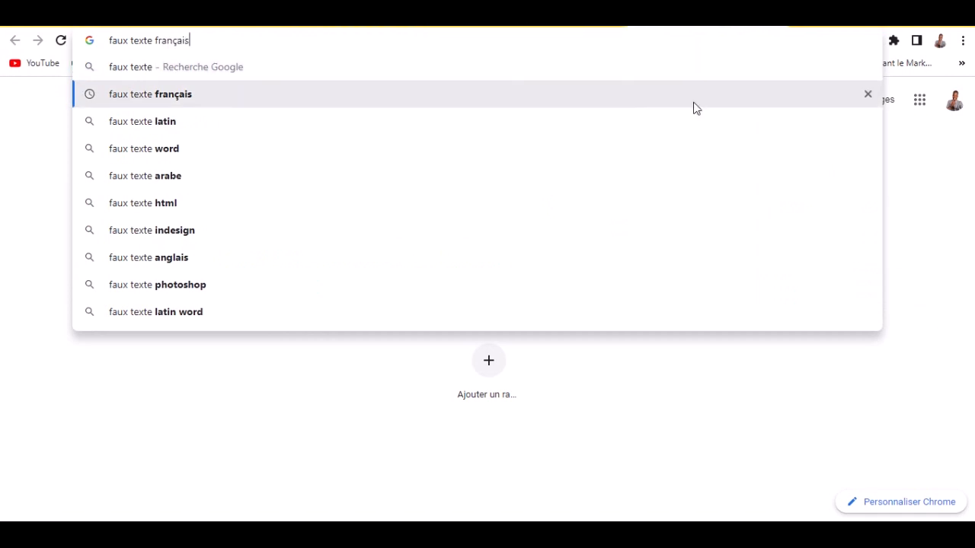
key("Return")
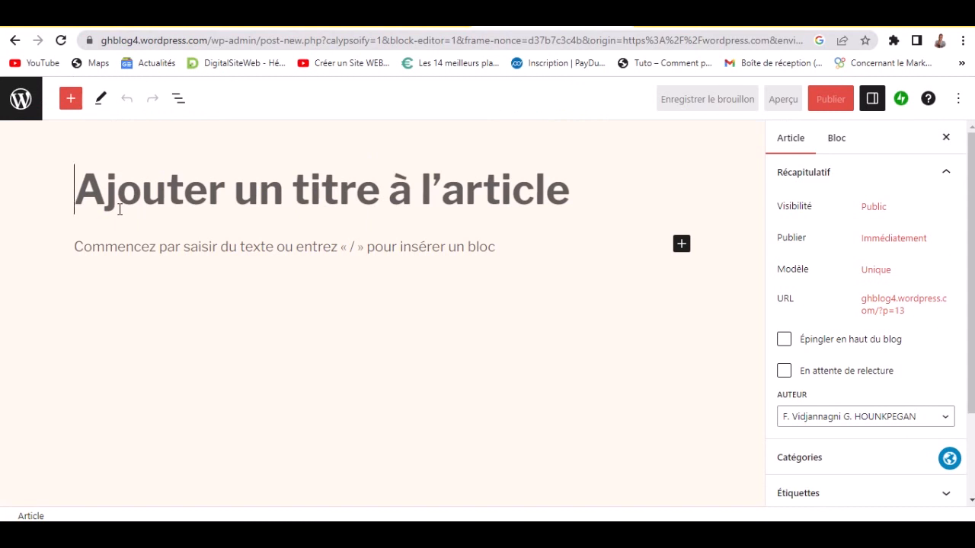
- Type the post title 'Comment écrire votre premier articler sur Wordpress ?', correcting the typos
type("C")
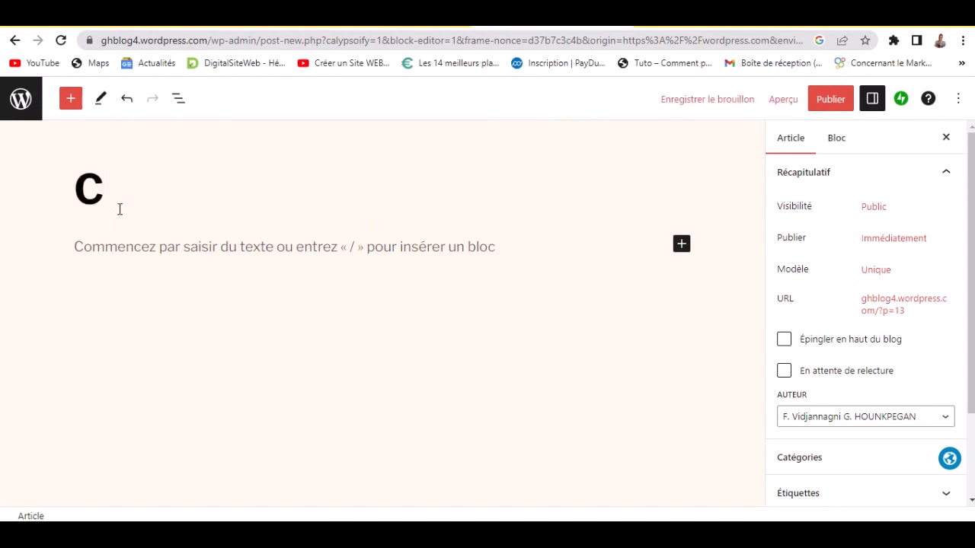
type("omment")
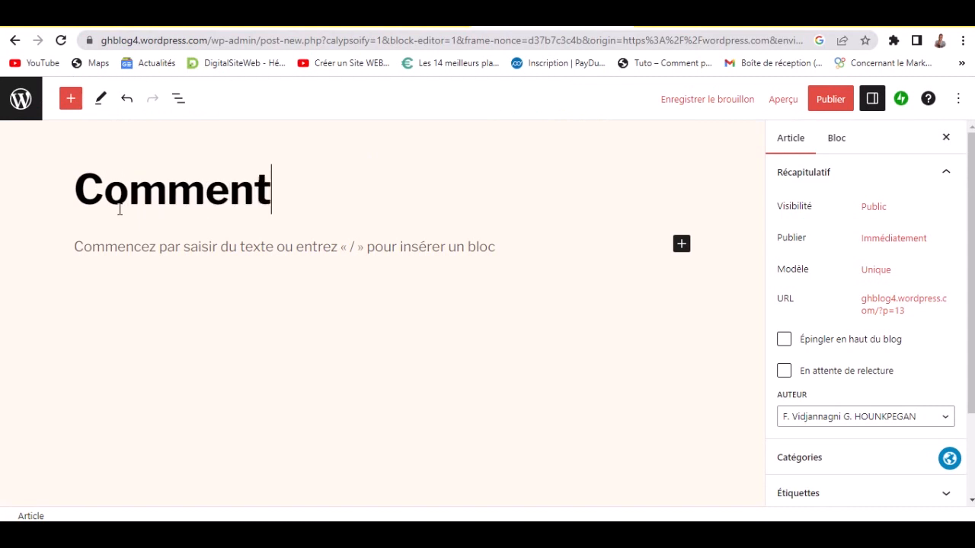
type(" écri")
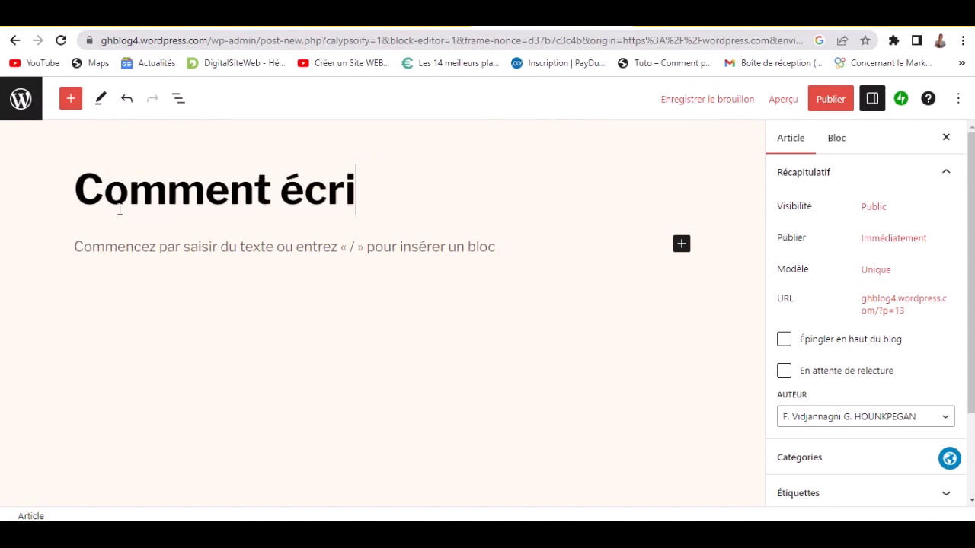
type("re votre prepr")
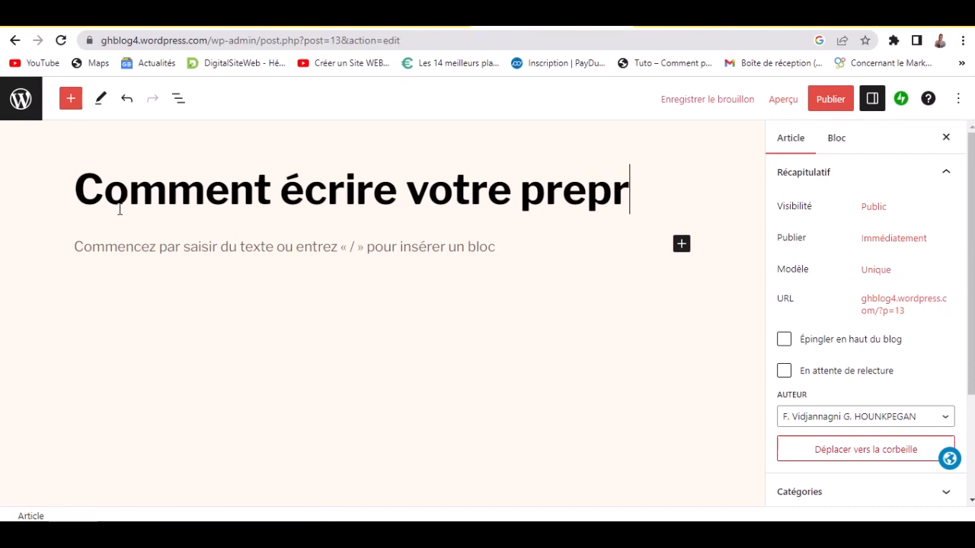
key("BackSpace")
type("m")
key("BackSpace")
key("BackSpace")
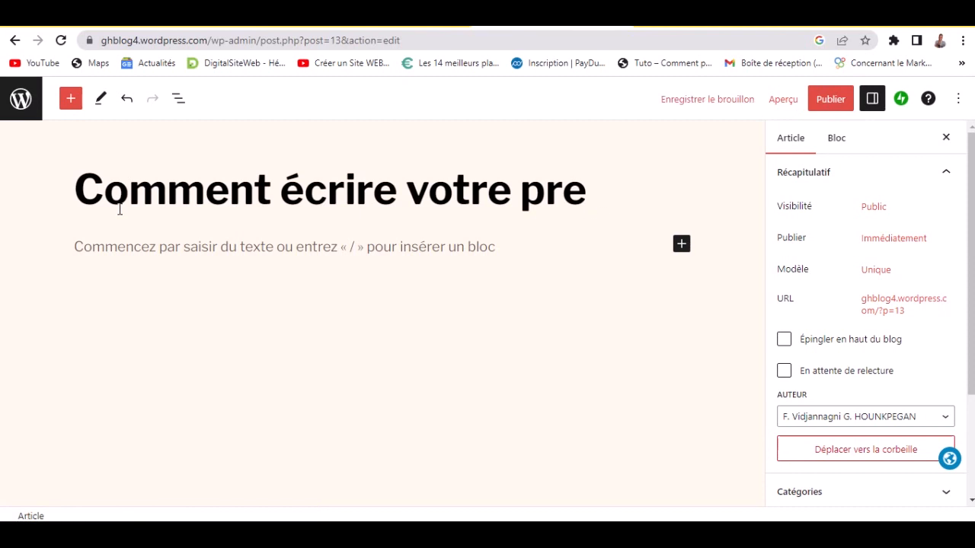
type("mier ")
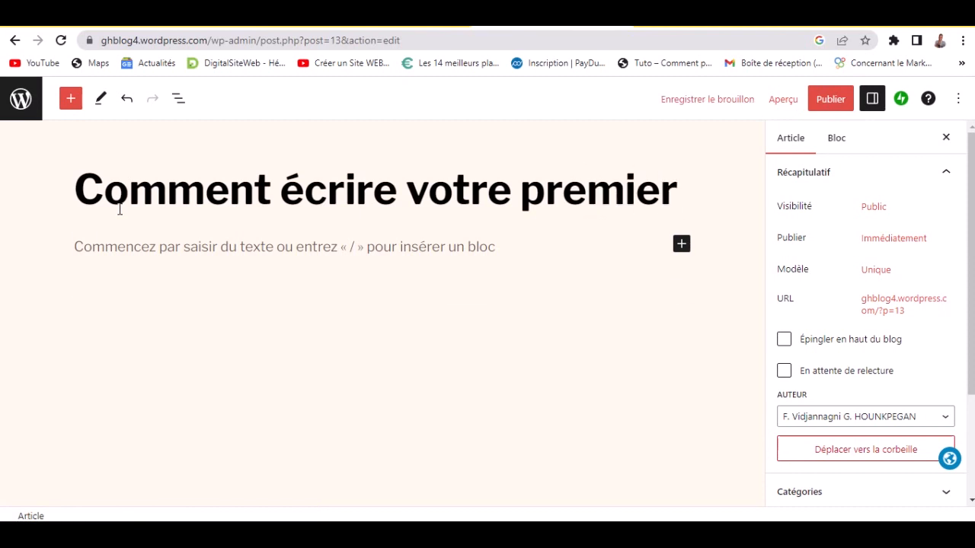
type("articler")
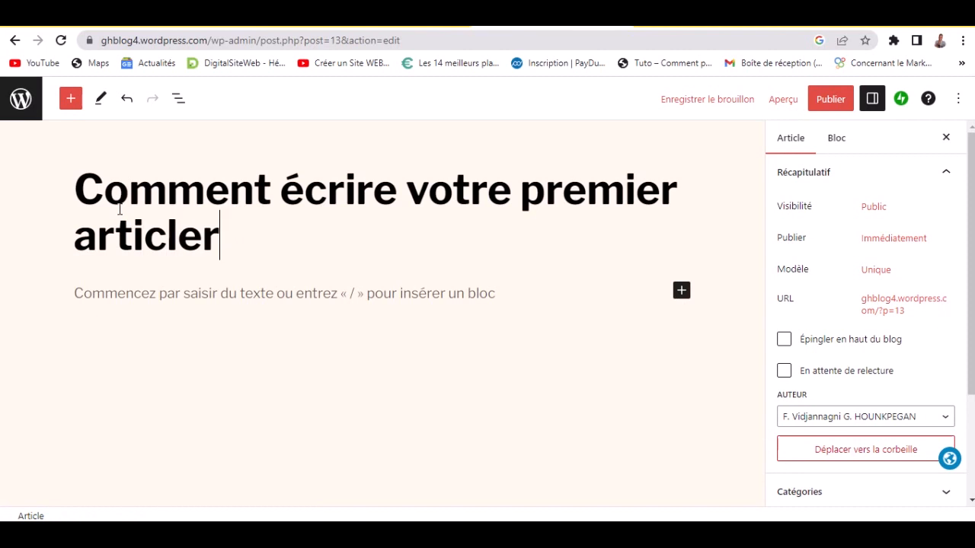
type(" sur W")
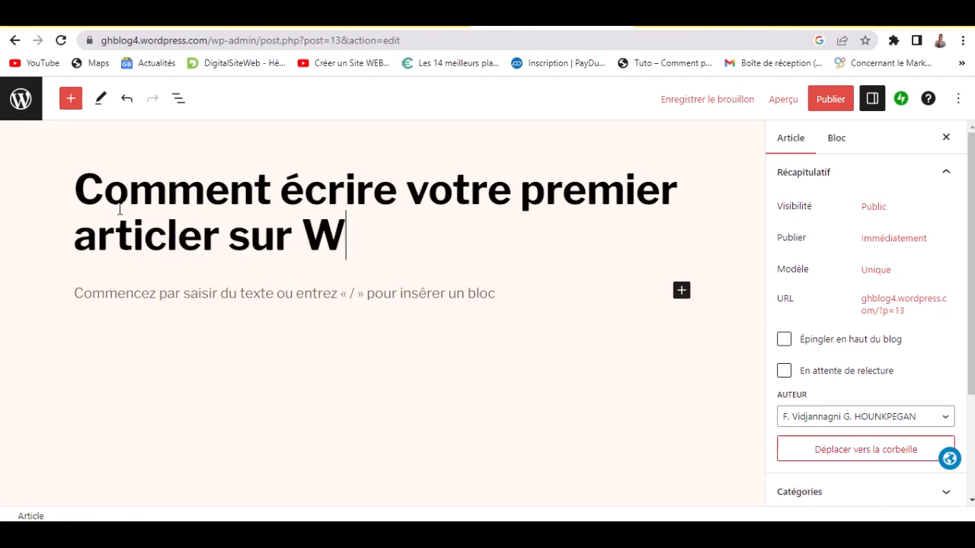
type("ordpress ")
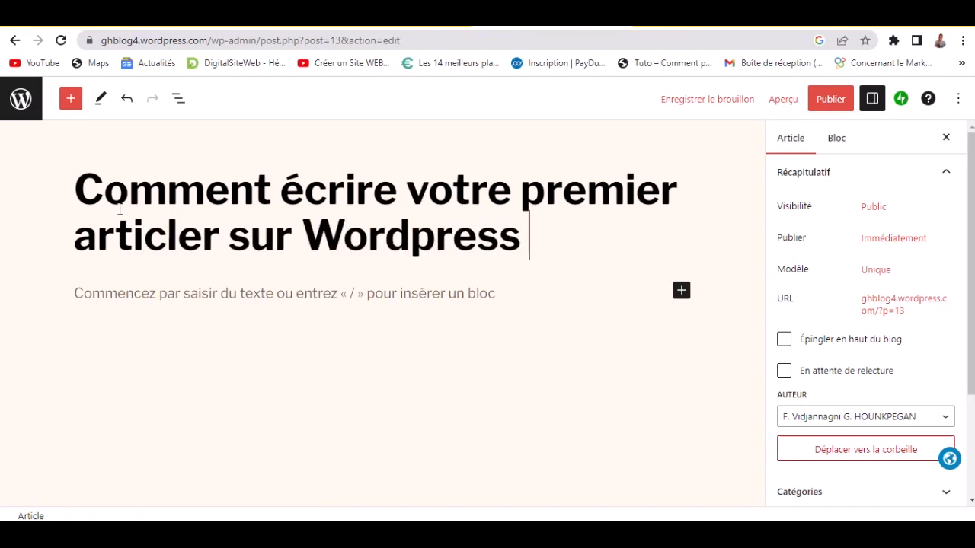
type("?")
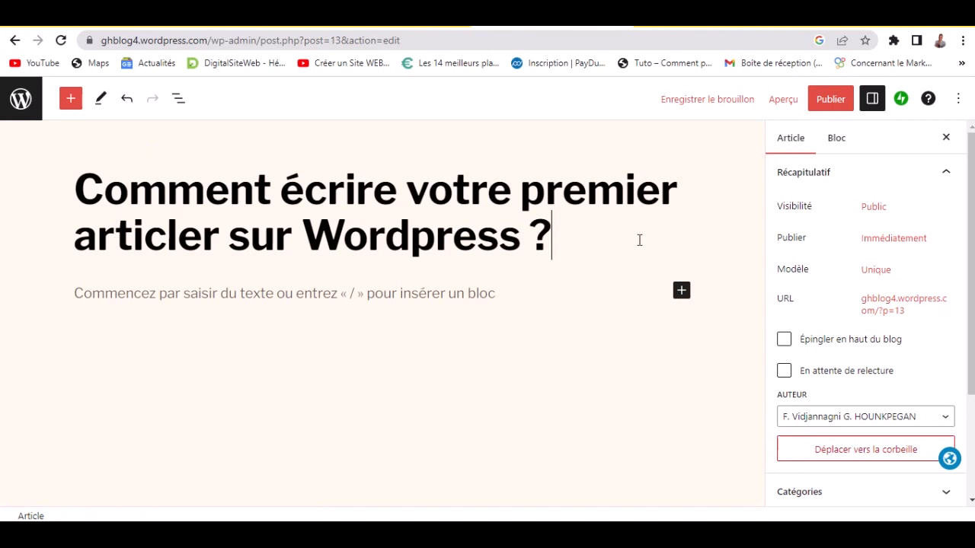
- Open the faux-texte.com generator, copy its three paragraphs, and return to the WordPress editor
left_click(716, 30)
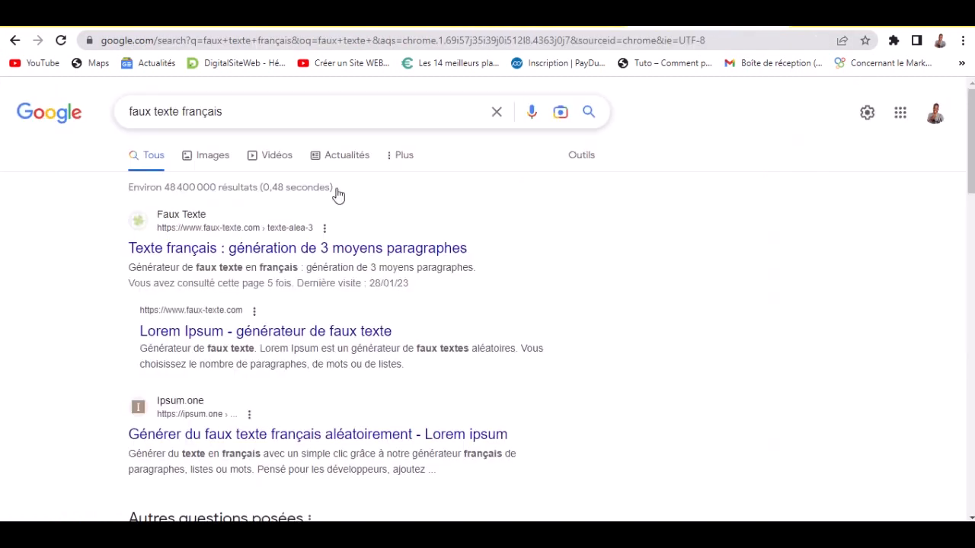
left_click(266, 261)
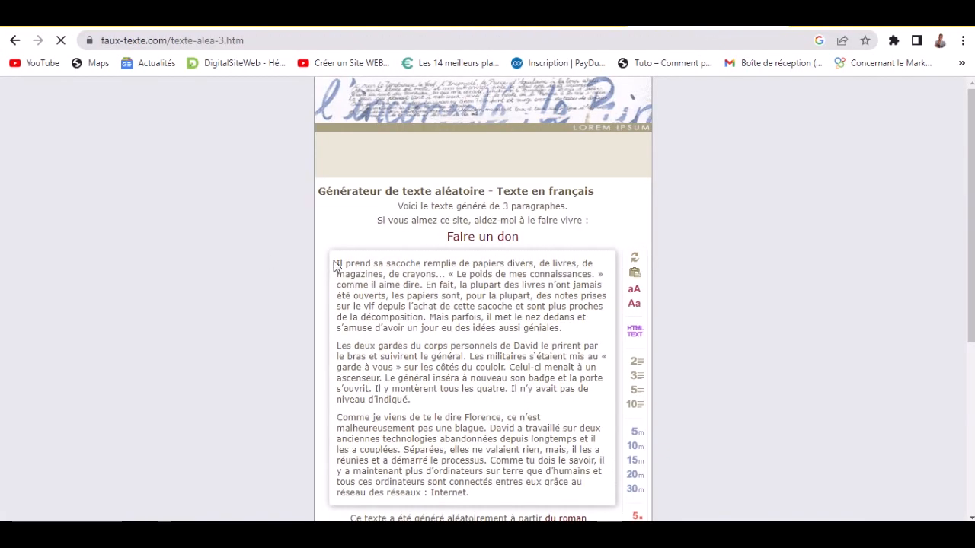
left_click_drag(333, 265, 483, 426)
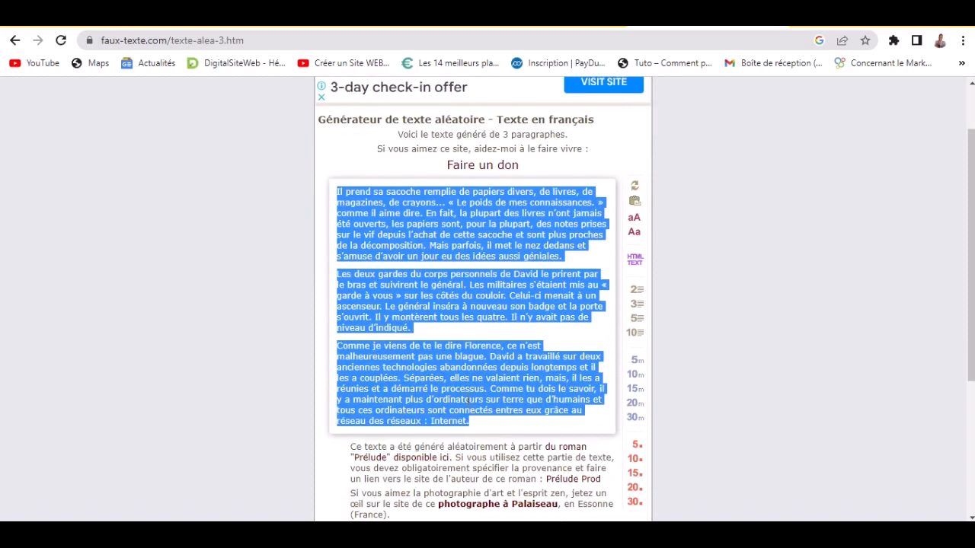
left_click(551, 27)
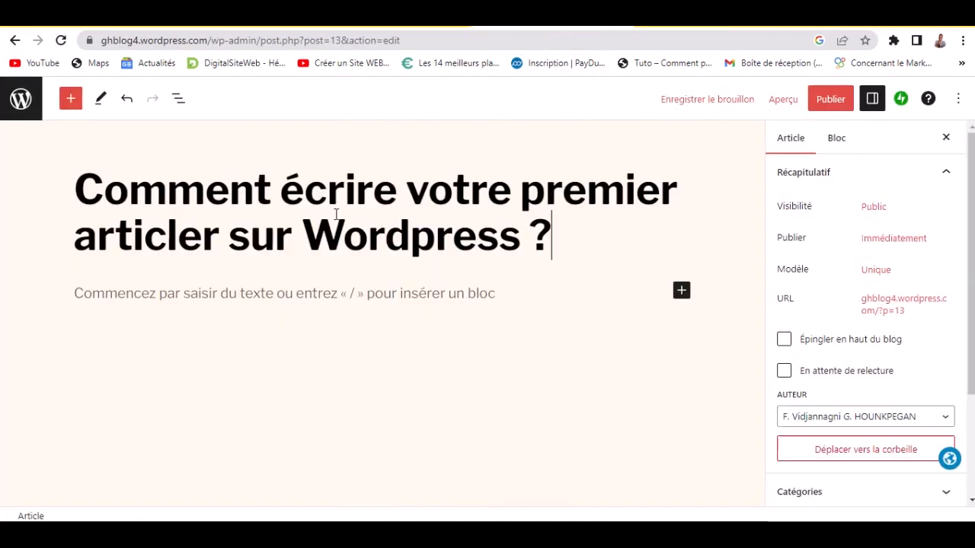
- Paste the copied dummy-text paragraphs into the post body
left_click(190, 289)
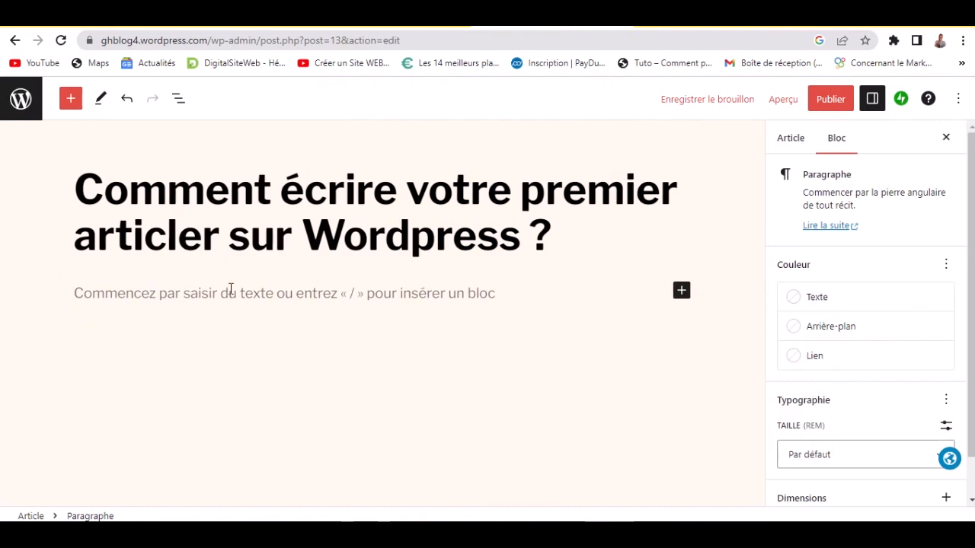
key("ctrl+v")
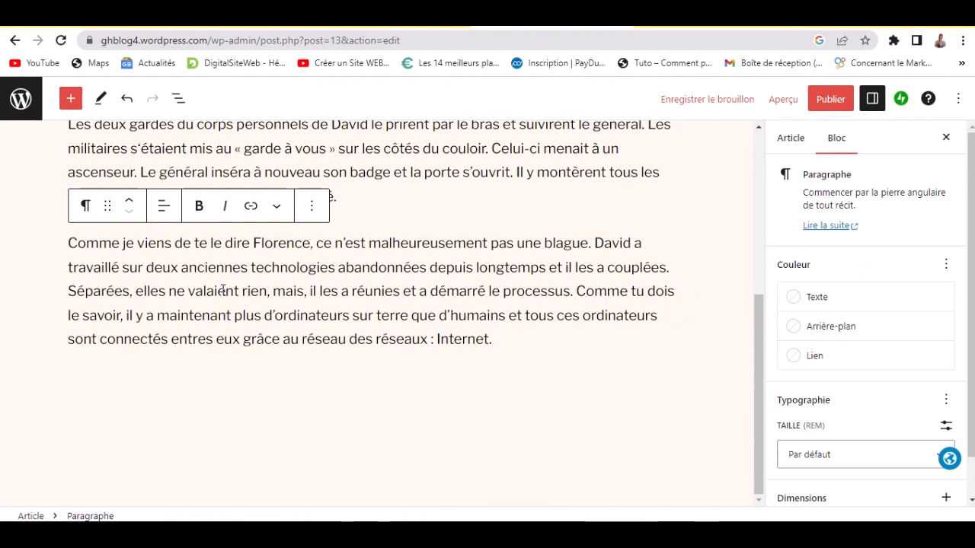
key("Return")
key("BackSpace")
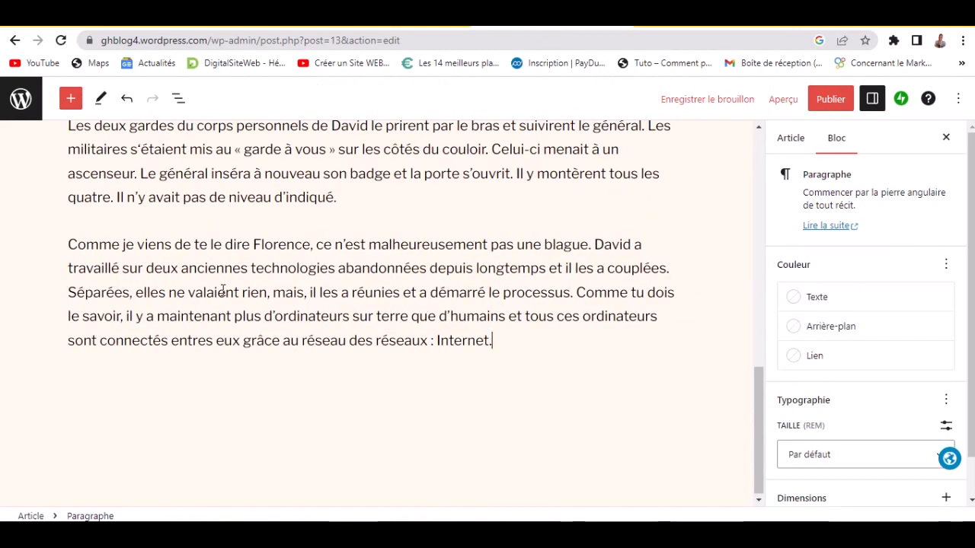
key("Return")
key("BackSpace")
- Add an empty block after the paragraph ending 'd'indiqué.'
scroll(319, 290, "up", 2)
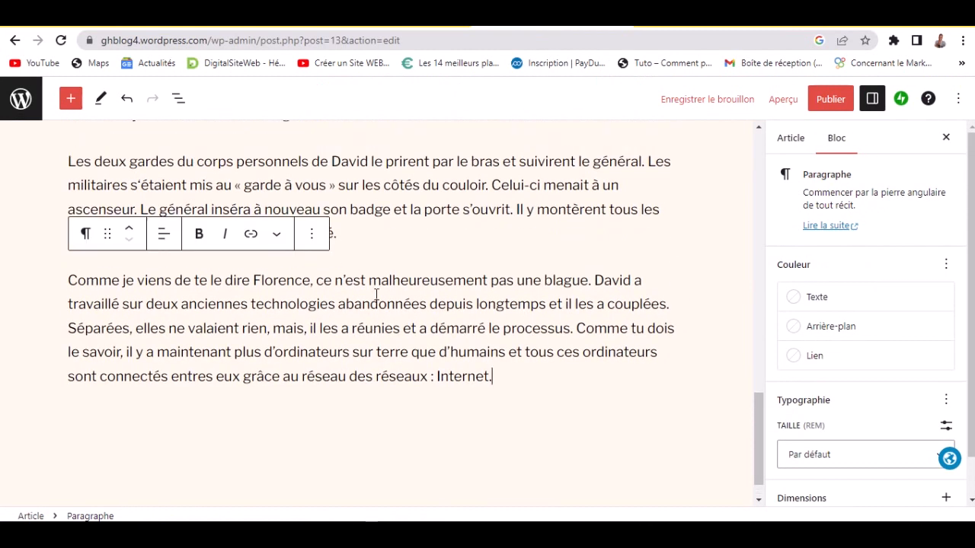
left_click(380, 301)
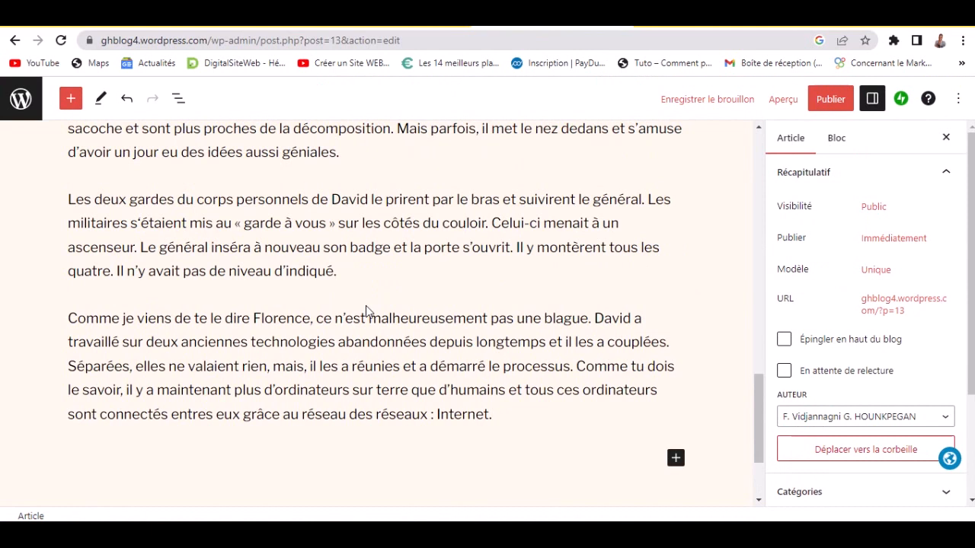
left_click(352, 276)
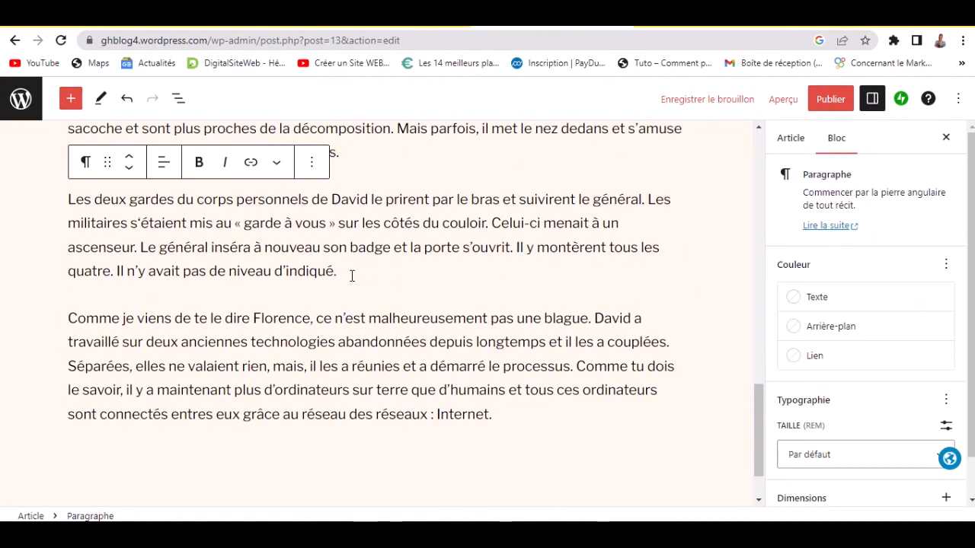
key("Return")
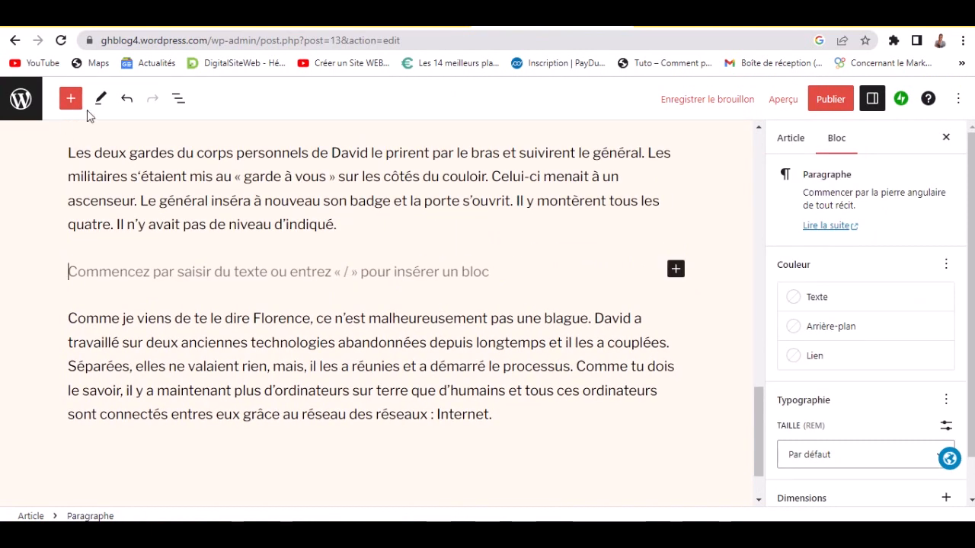
- Turn the empty block into a Titre heading reading 'Conclusion'
left_click(675, 271)
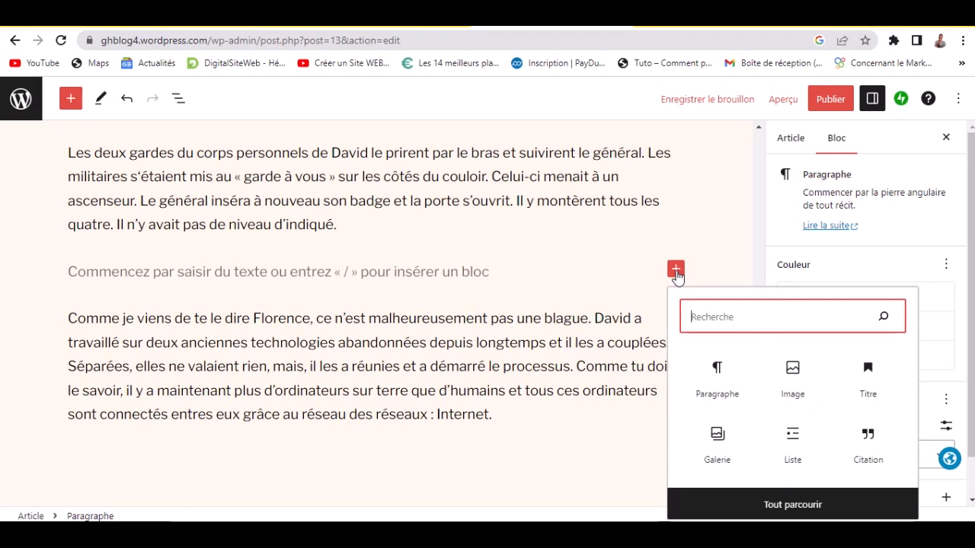
left_click(653, 276)
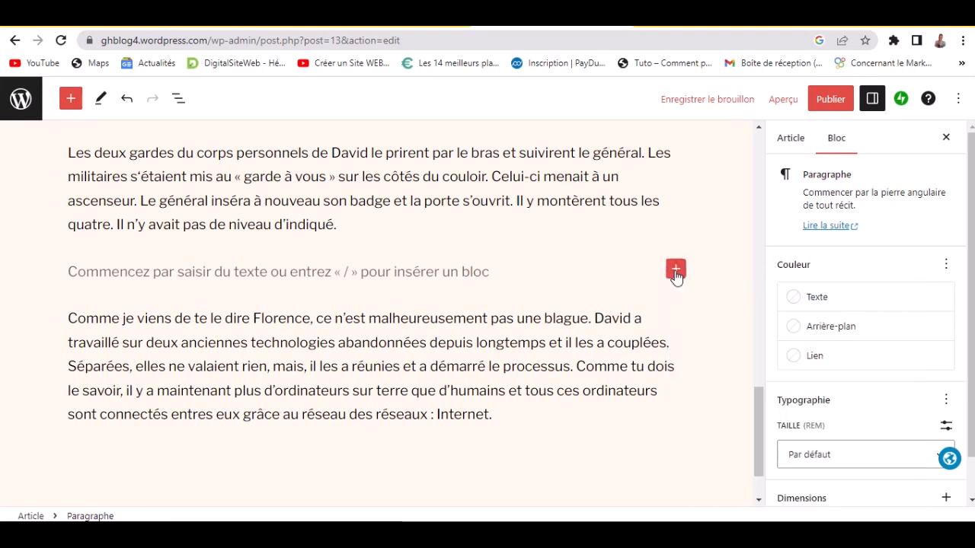
left_click(676, 269)
left_click(866, 380)
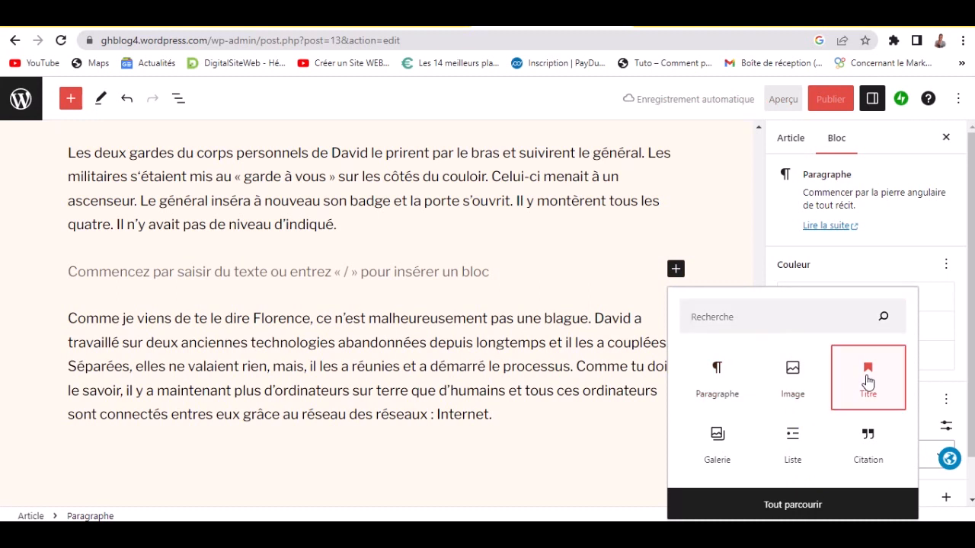
type("Con")
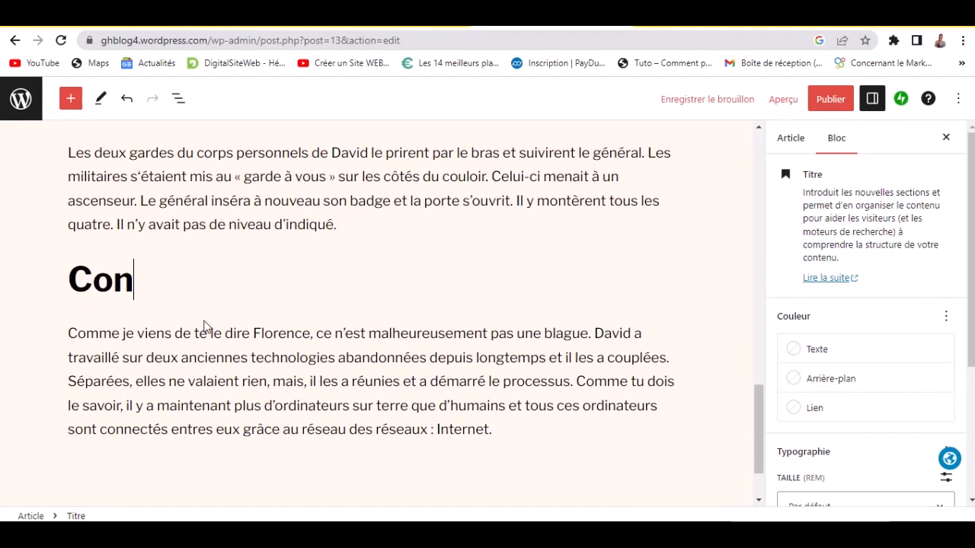
type("clusion")
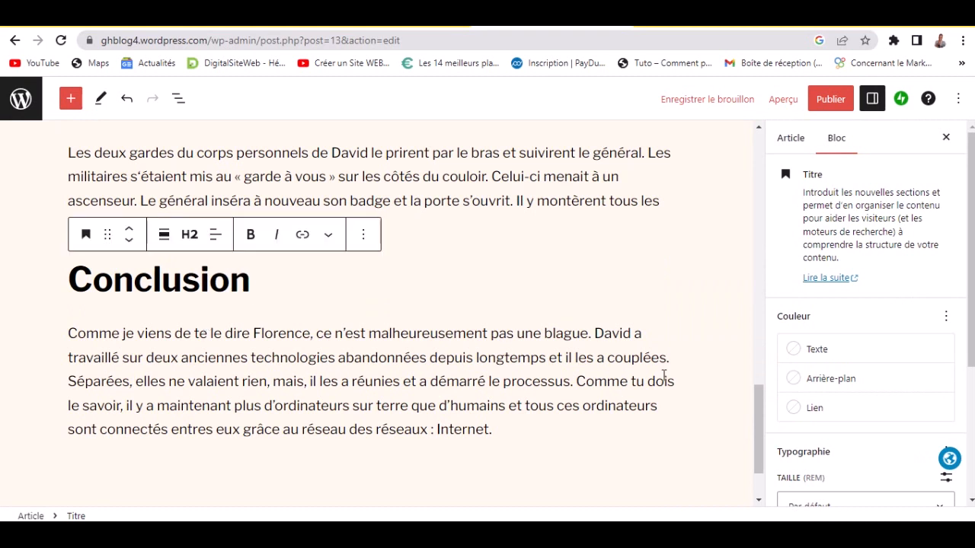
scroll(704, 381, "down", 1)
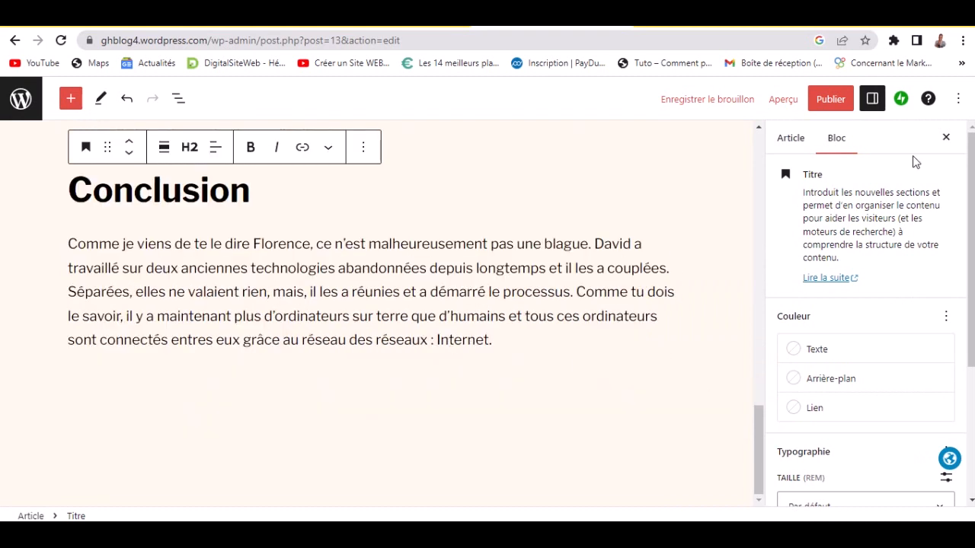
scroll(580, 314, "up", 4)
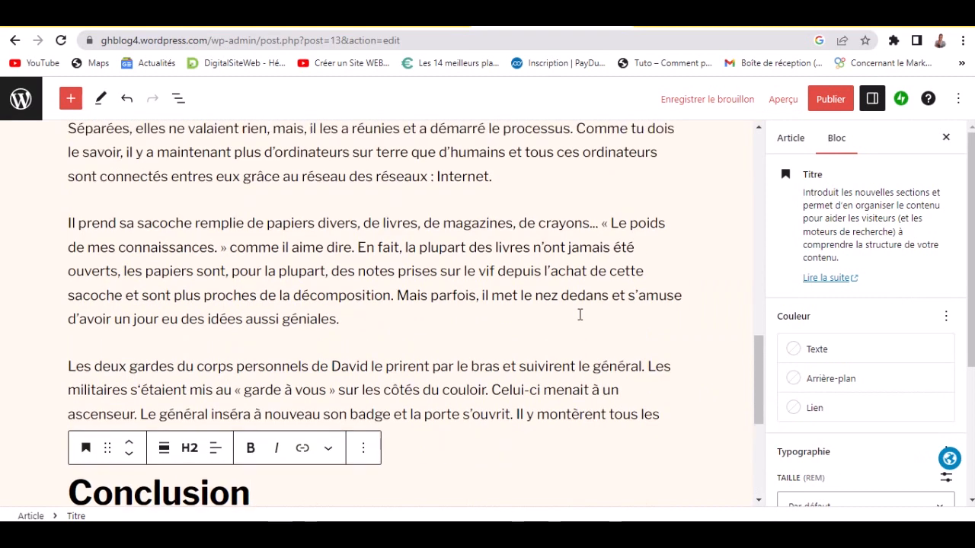
scroll(579, 315, "up", 10)
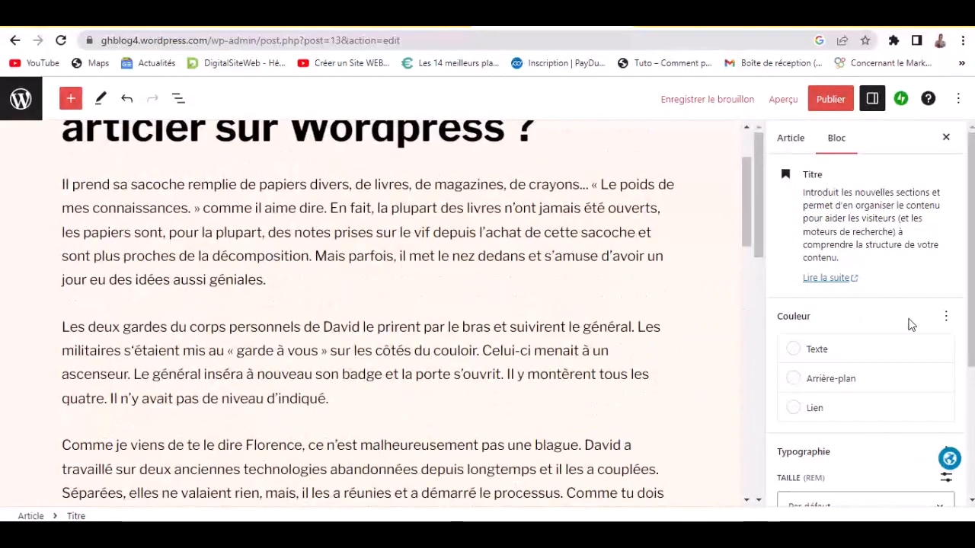
- Review the heading's block settings including Avancé, then show the post's Article settings
left_click_drag(909, 320, 880, 219)
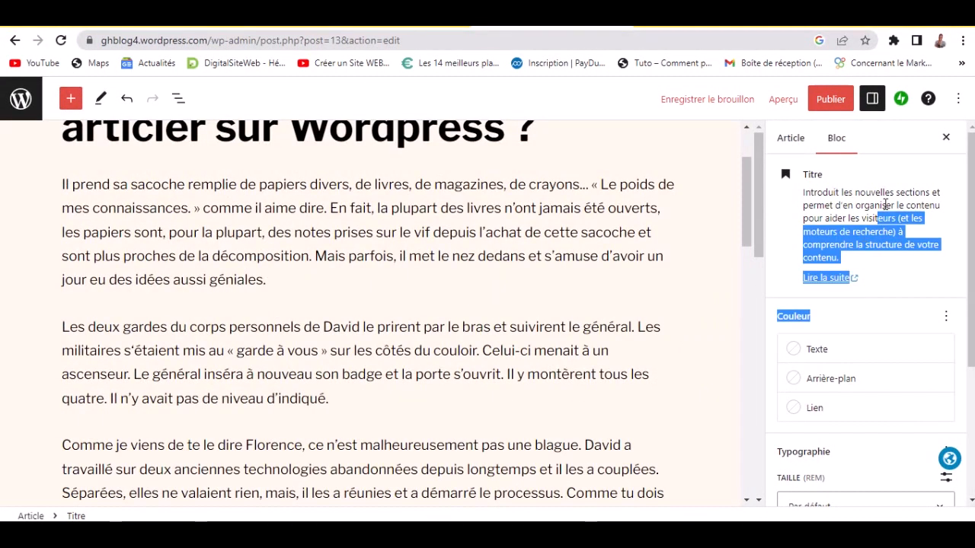
left_click(886, 205)
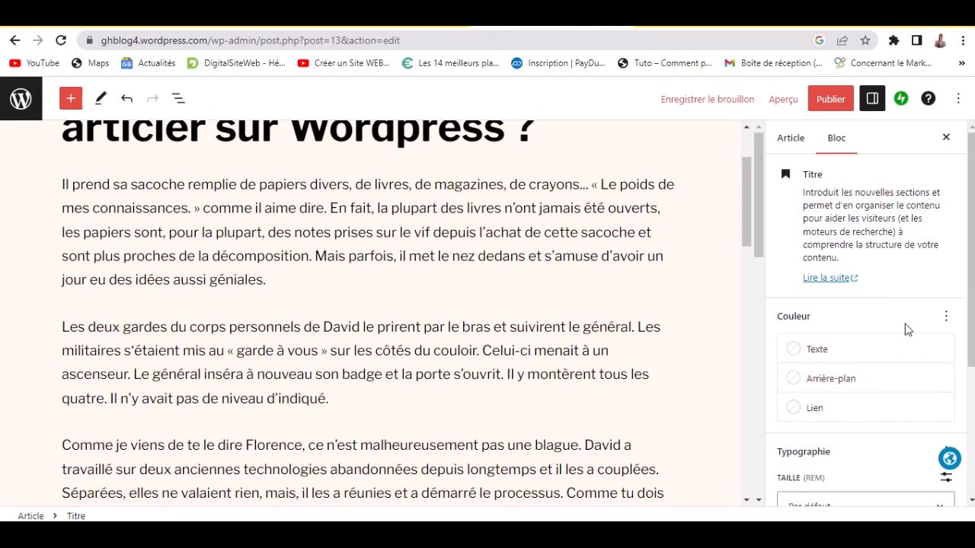
left_click_drag(972, 331, 972, 468)
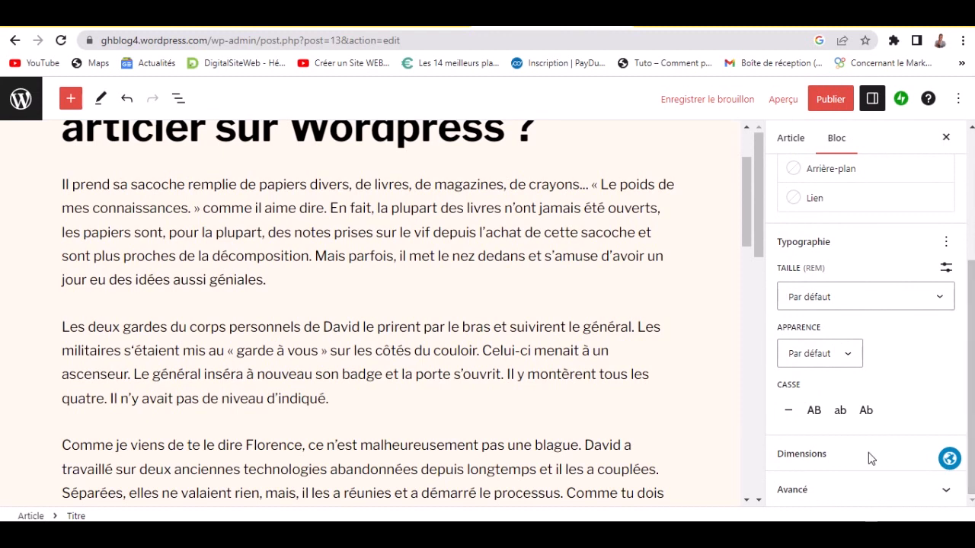
left_click(809, 500)
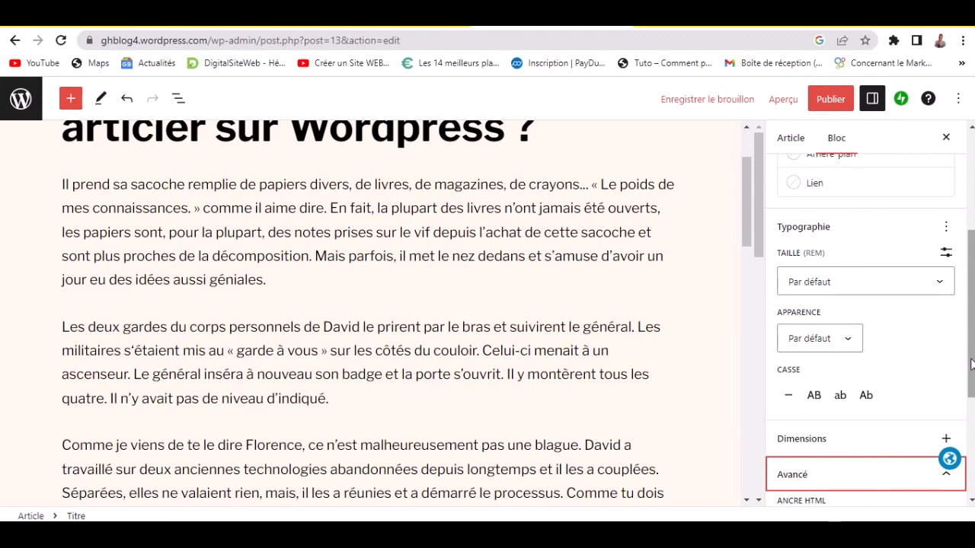
left_click_drag(972, 370, 972, 471)
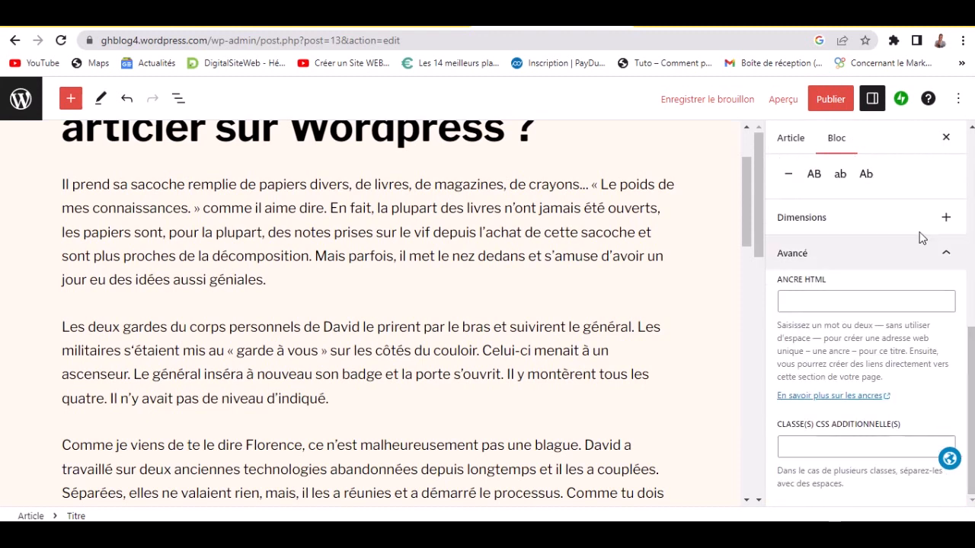
left_click(863, 253)
scroll(832, 221, "up", 3)
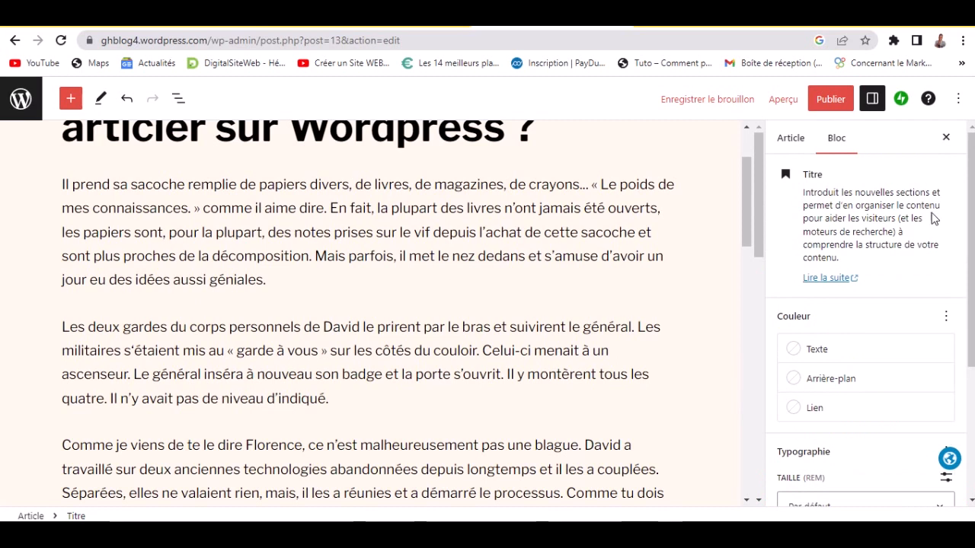
left_click(793, 143)
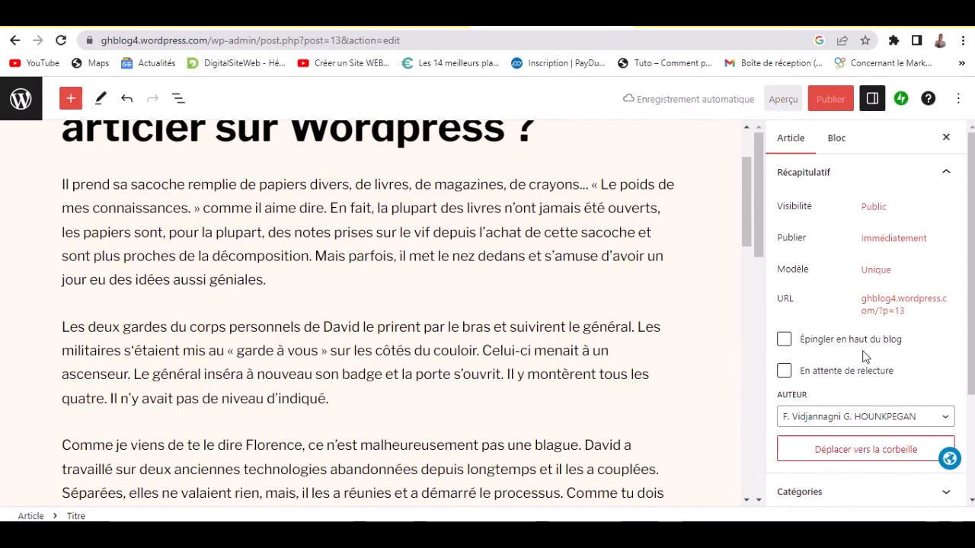
- Add and assign the category 'Tout sur Wordpress', then expand the Étiquettes section
left_click_drag(973, 345, 973, 495)
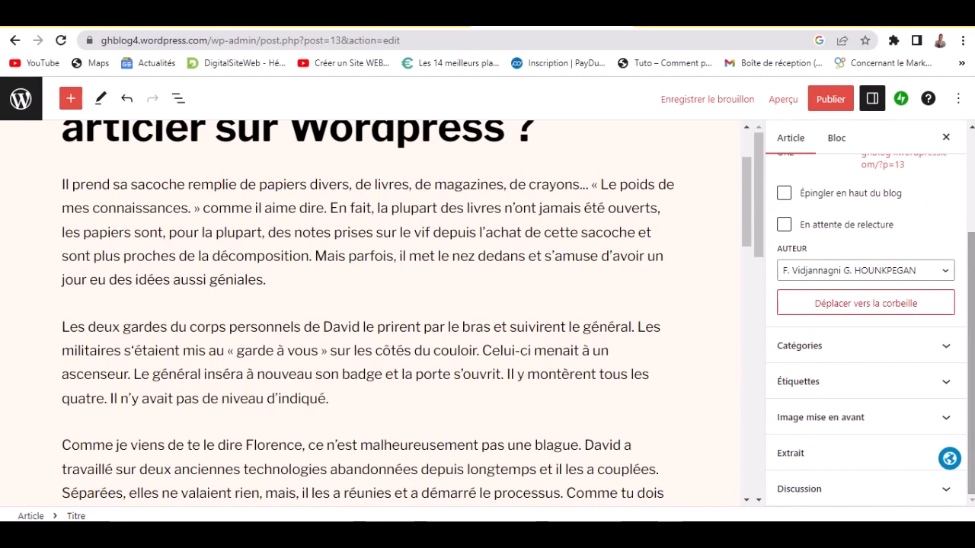
left_click(804, 348)
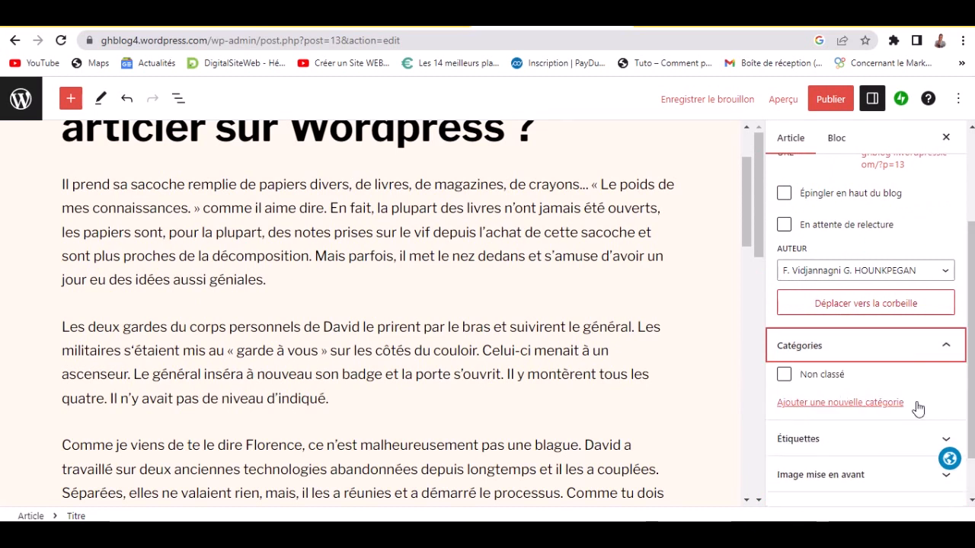
left_click(869, 412)
left_click(847, 440)
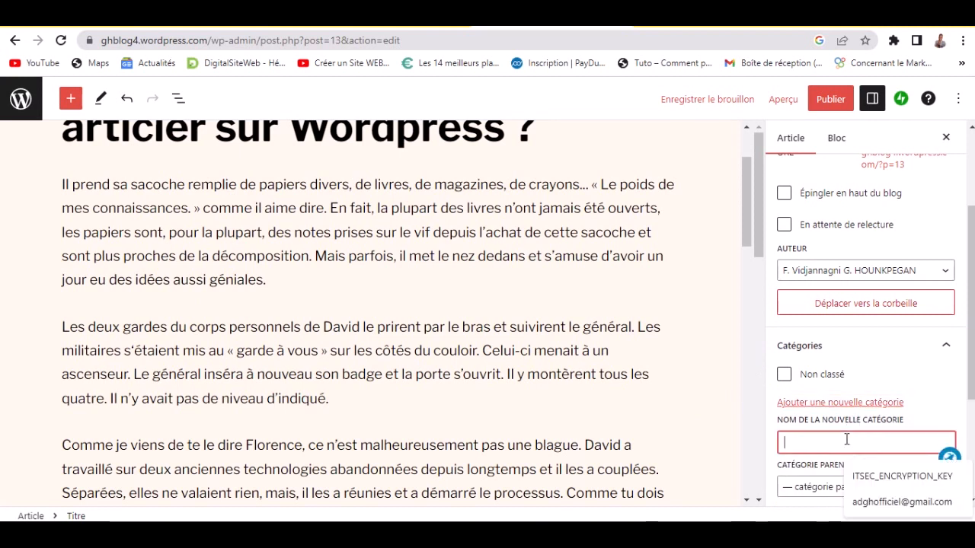
type("T")
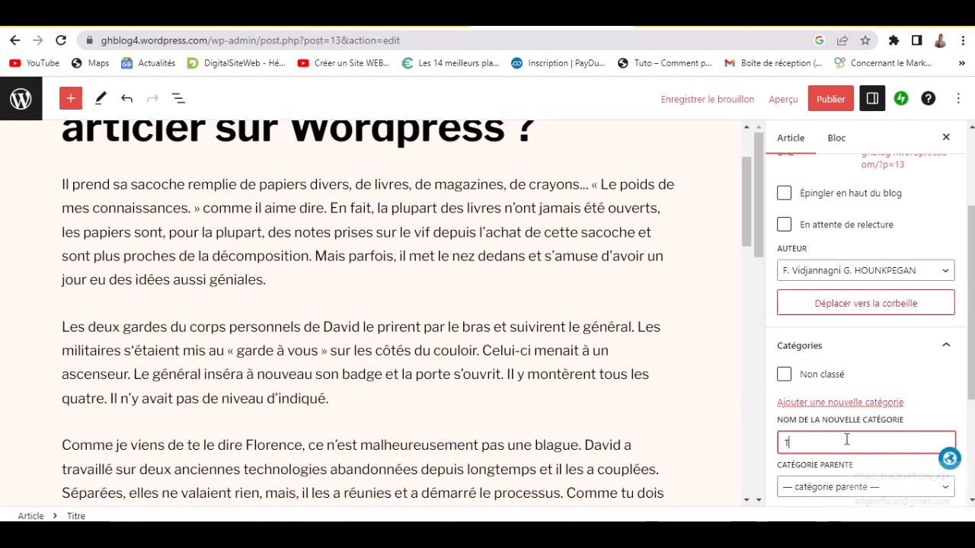
type("out s")
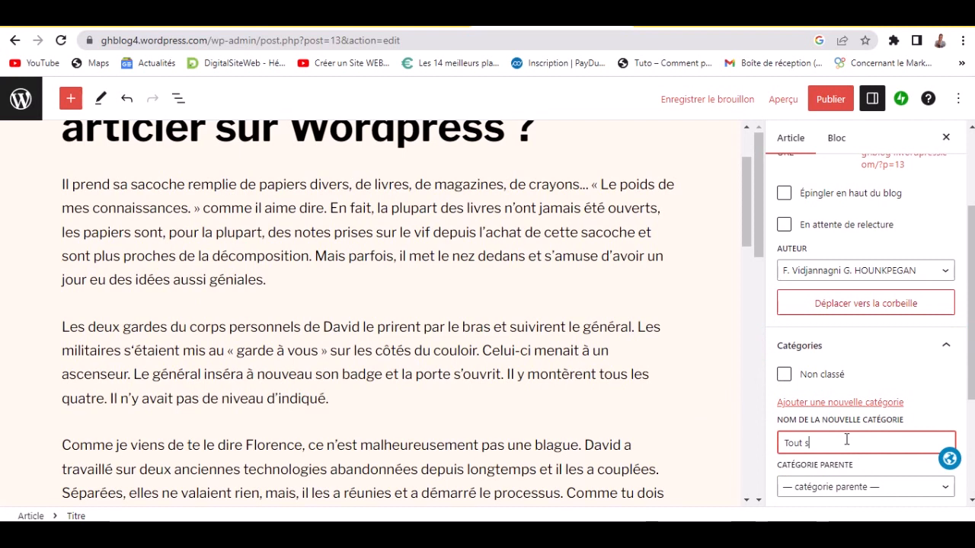
type("ur Wordpress")
key("Return")
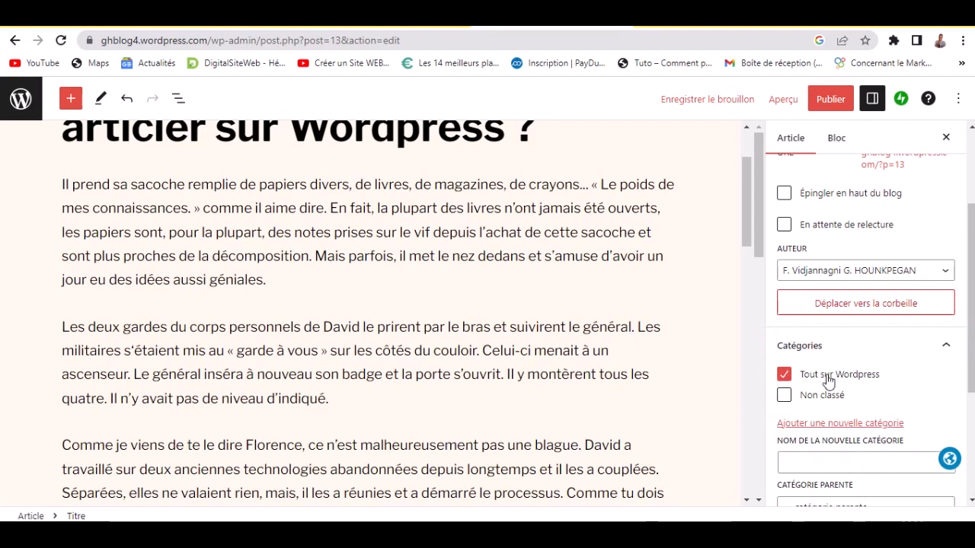
left_click(895, 358)
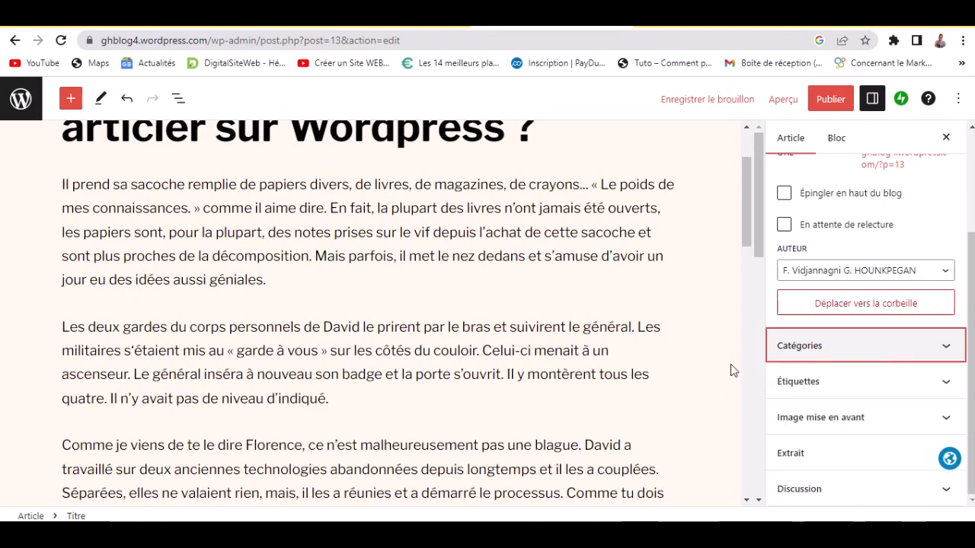
left_click(846, 390)
left_click(825, 414)
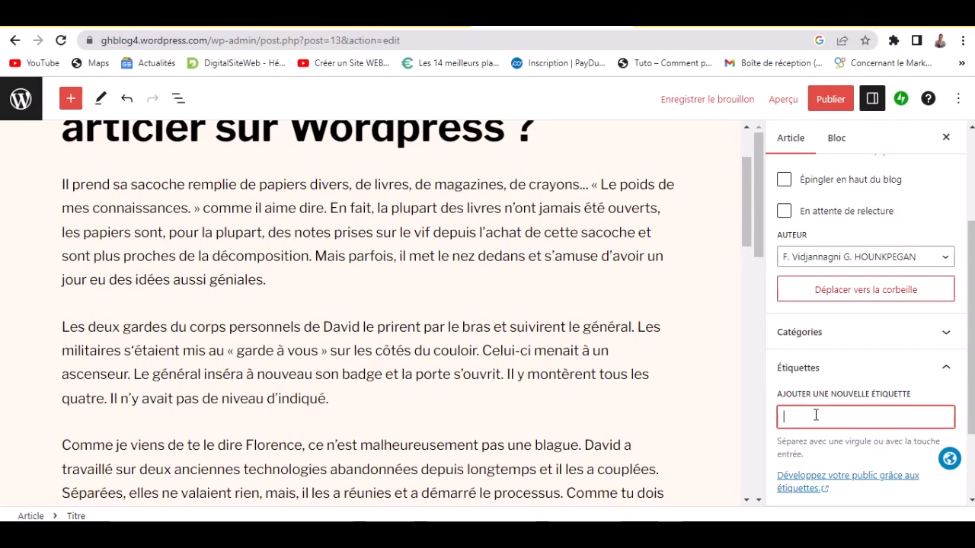
- Add the tags 'Wordpress' and 'rediger un article', then collapse the Étiquettes section
type("Wo")
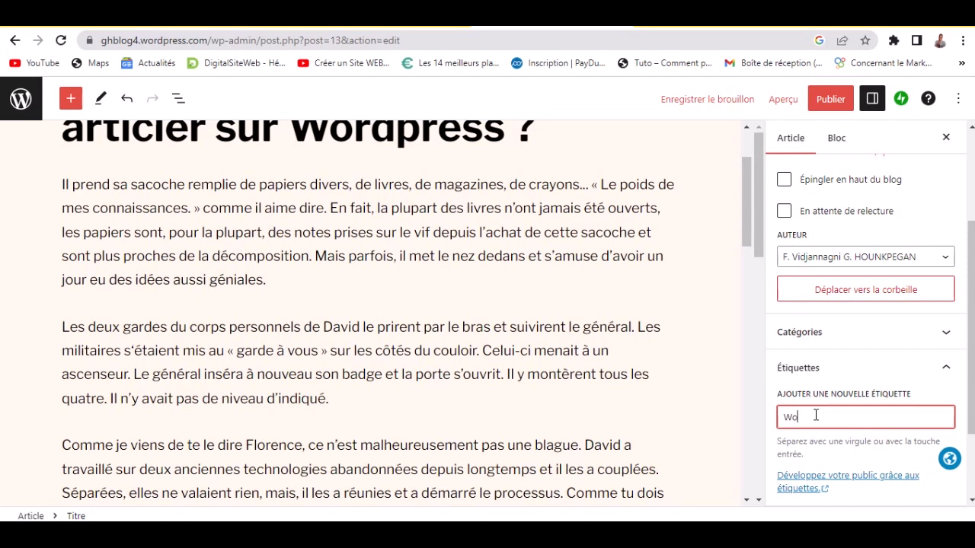
type("rdpres")
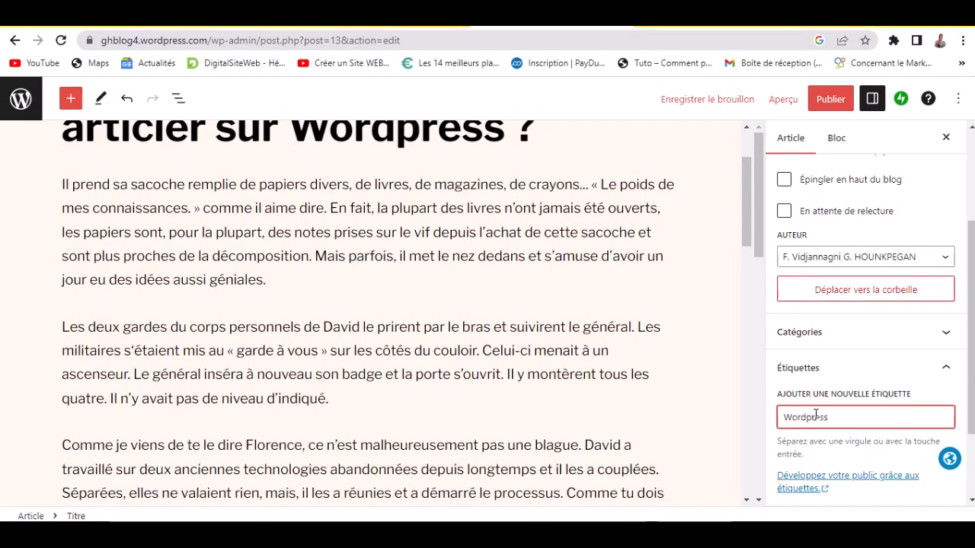
type("s")
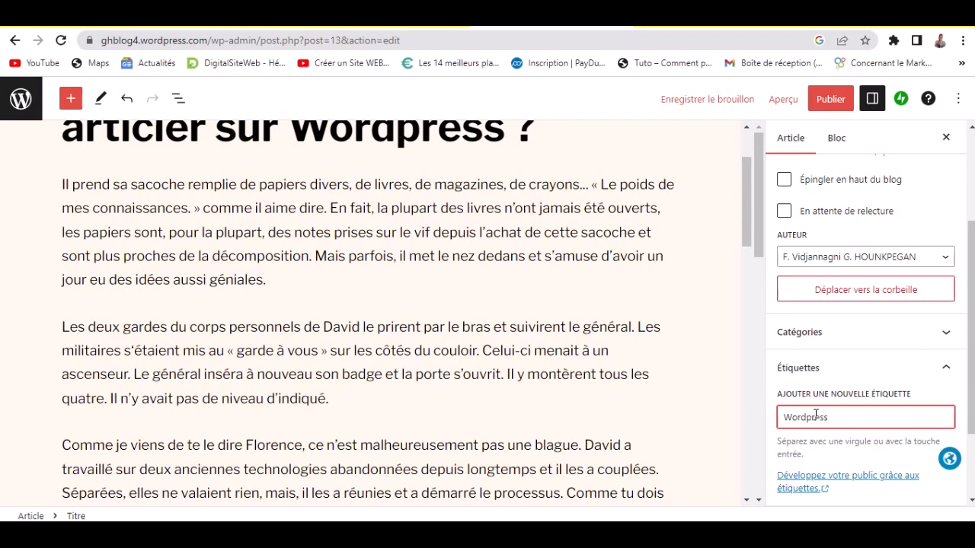
key("Return")
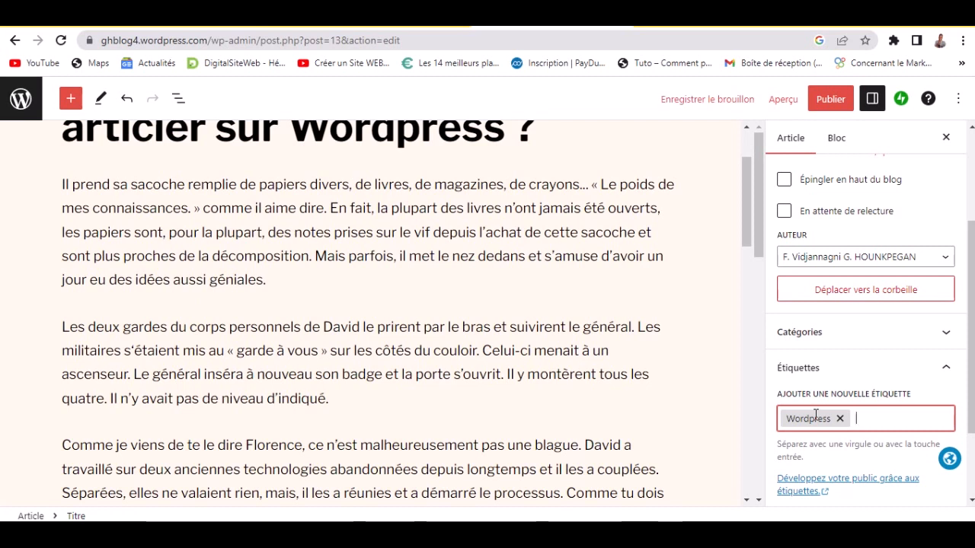
type("c")
type("r u")
type("n ar")
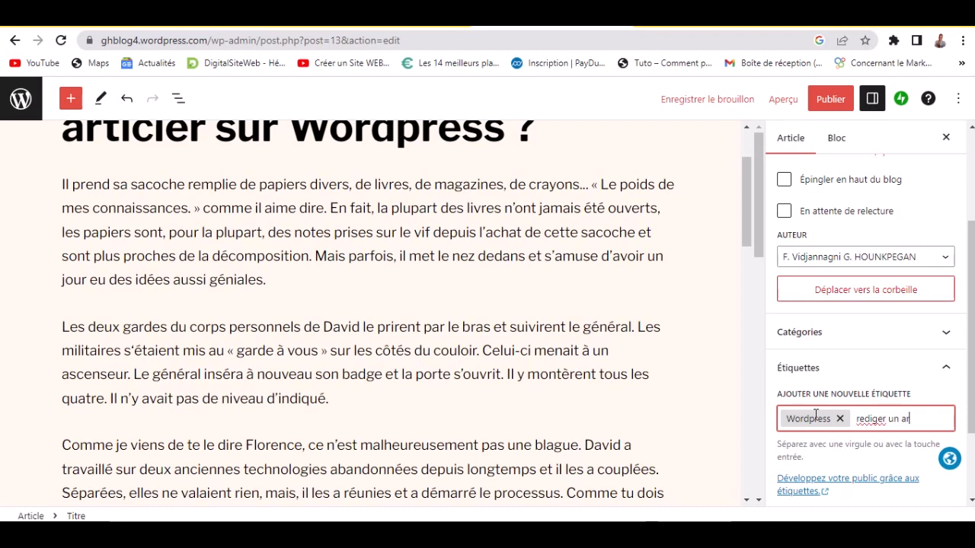
type("ticle")
key("Return")
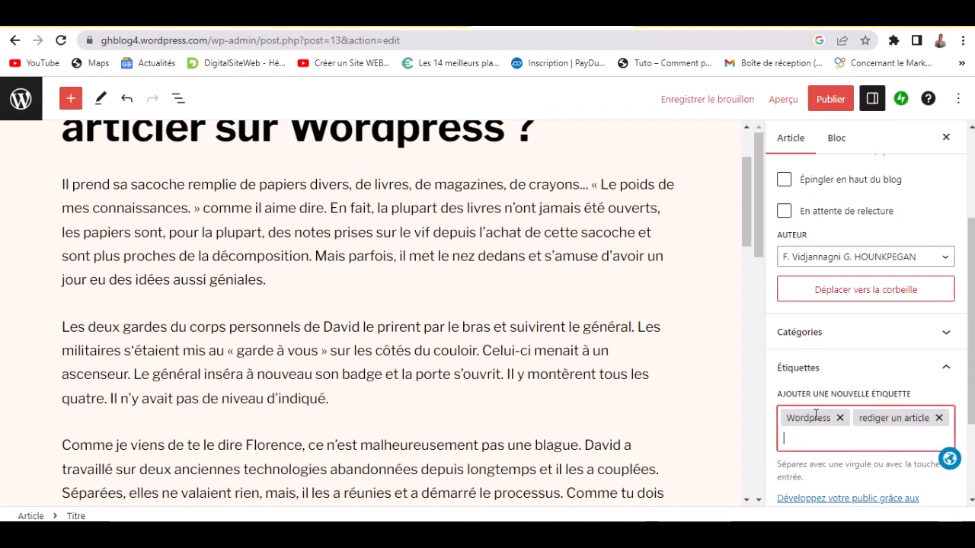
left_click(894, 384)
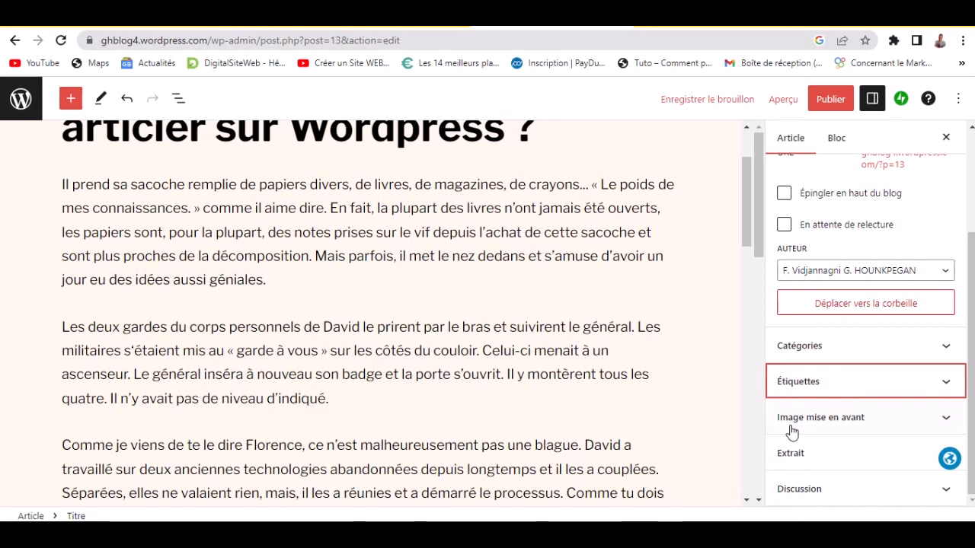
- Expand Image mise en avant and try choosing a featured image from Pexels, then close it
left_click(906, 428)
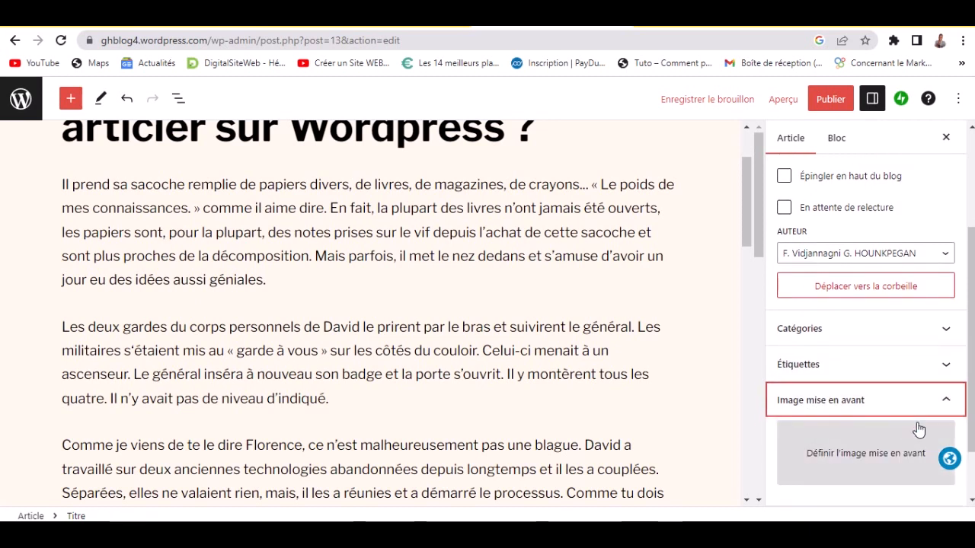
scroll(674, 400, "up", 1)
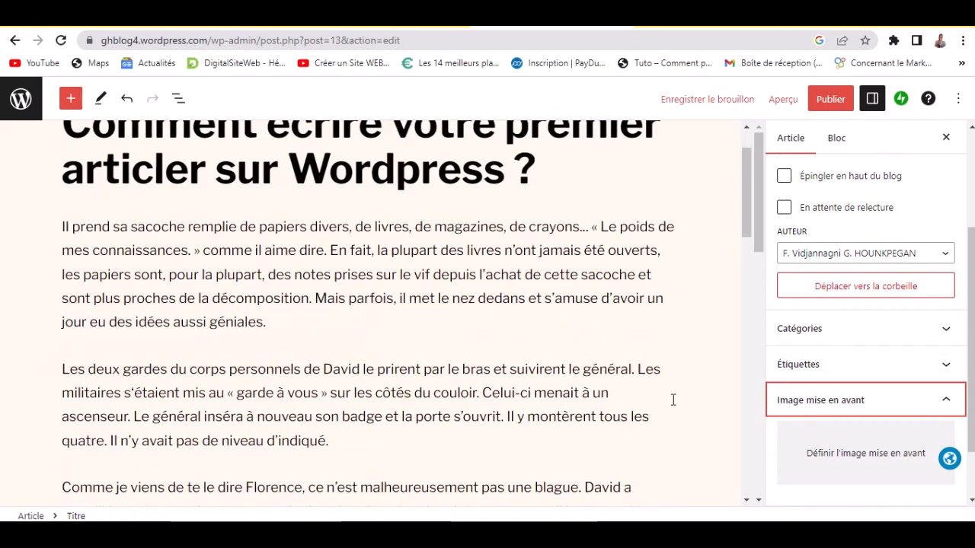
scroll(665, 379, "up", 1)
scroll(665, 379, "down", 1)
scroll(664, 379, "up", 2)
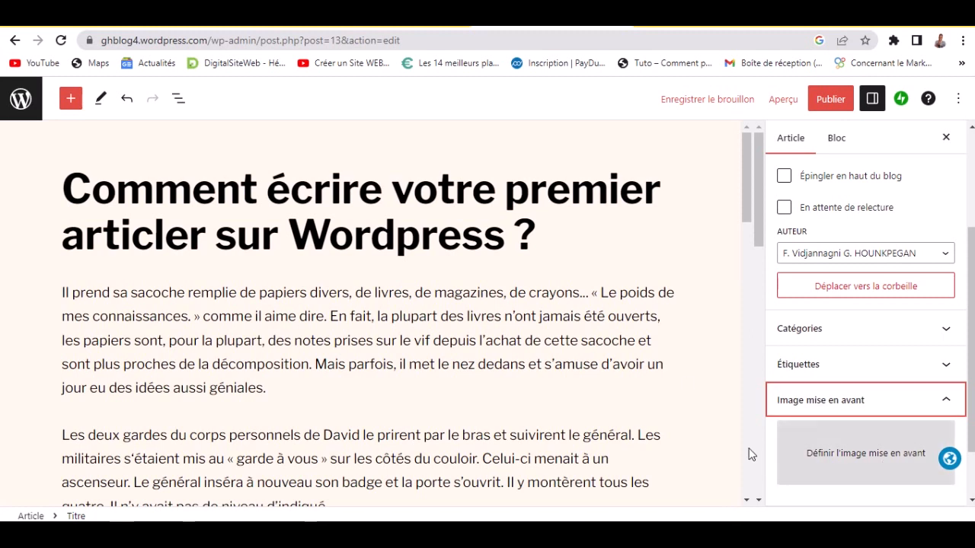
left_click(860, 465)
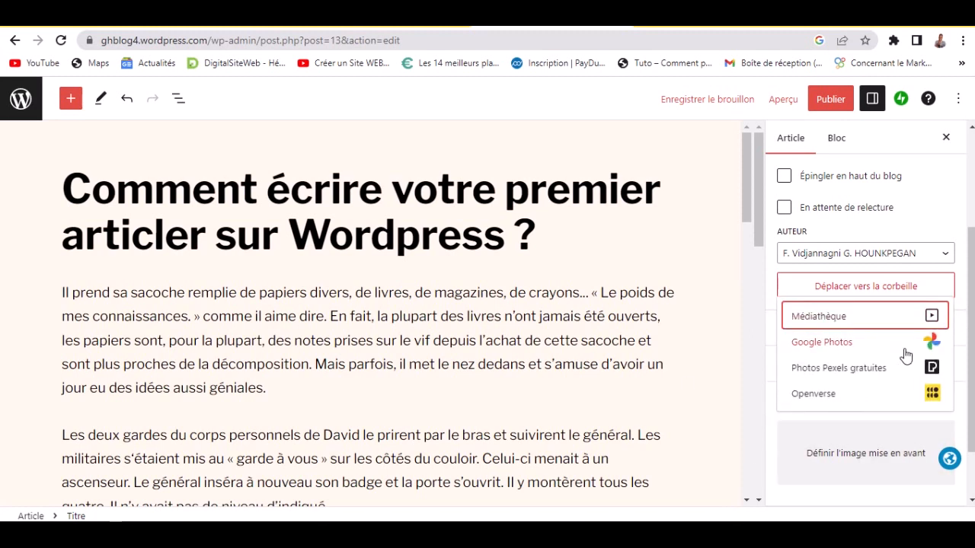
left_click(838, 368)
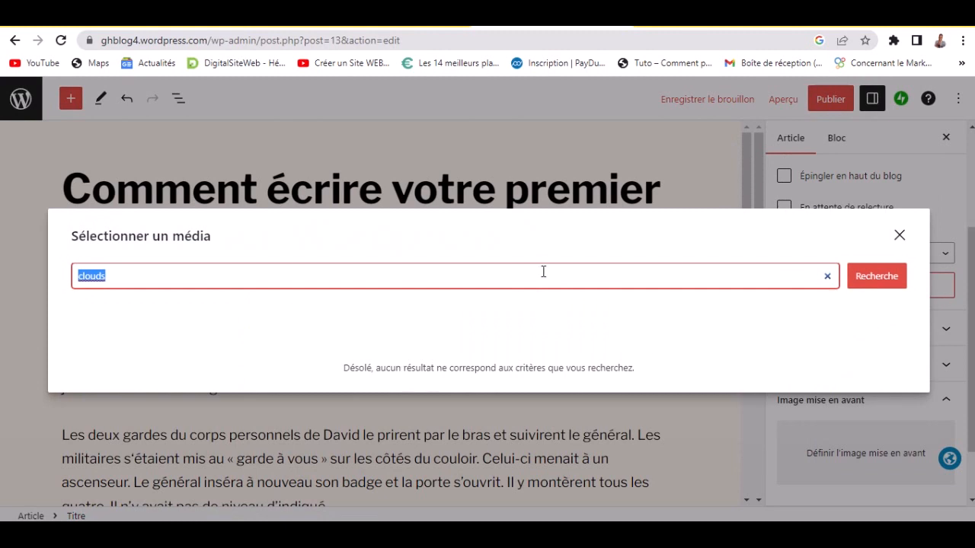
key("BackSpace")
left_click(536, 247)
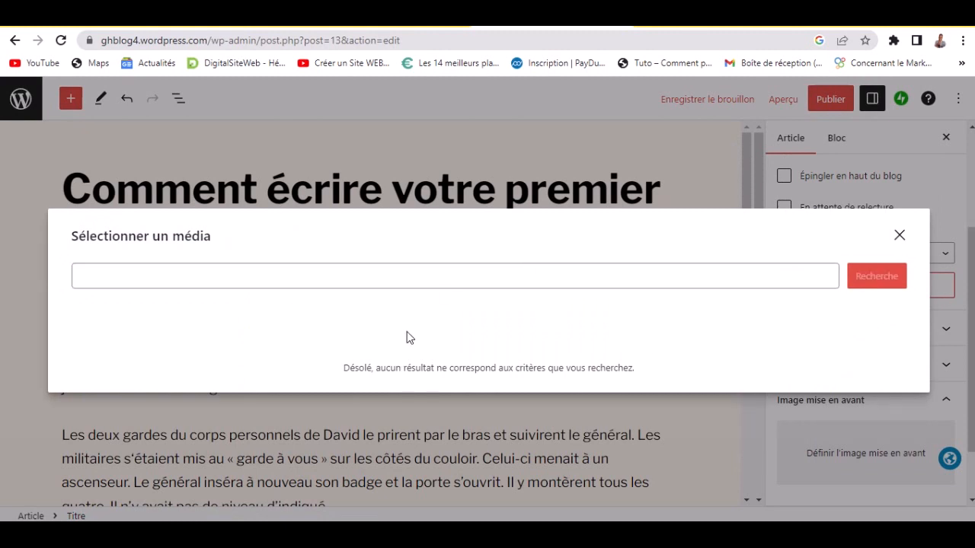
left_click(280, 284)
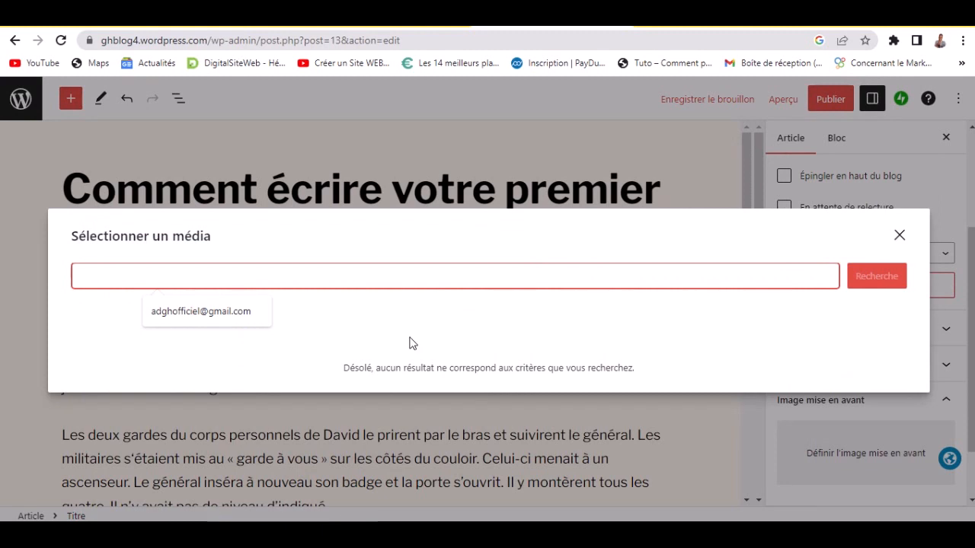
left_click(378, 343)
left_click(901, 237)
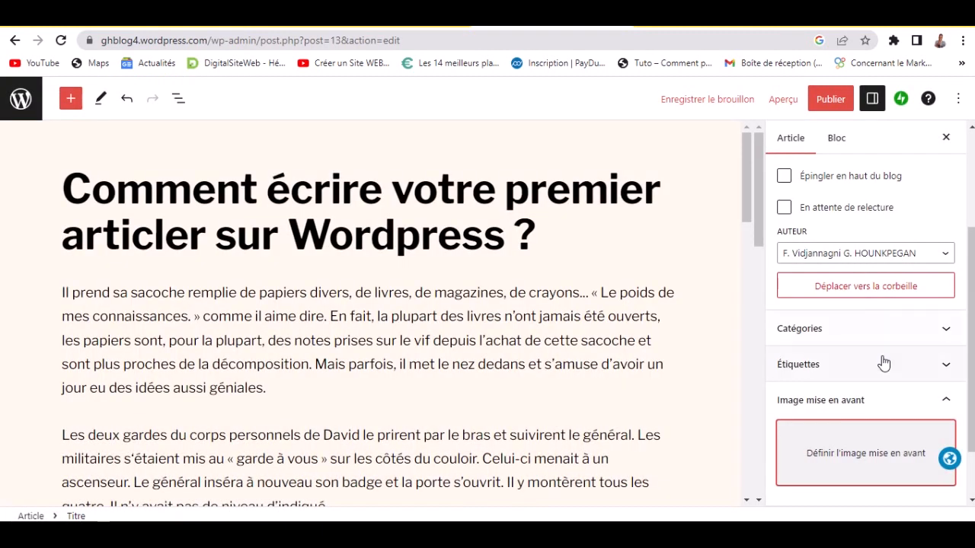
- Try Google Photos as the source, which shows no photos, then reopen the source list
left_click(878, 432)
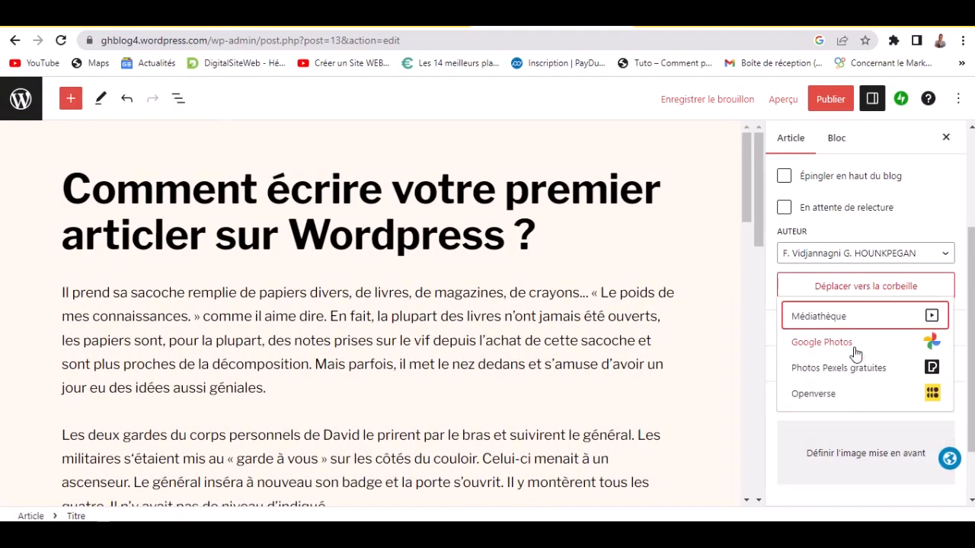
left_click(853, 317)
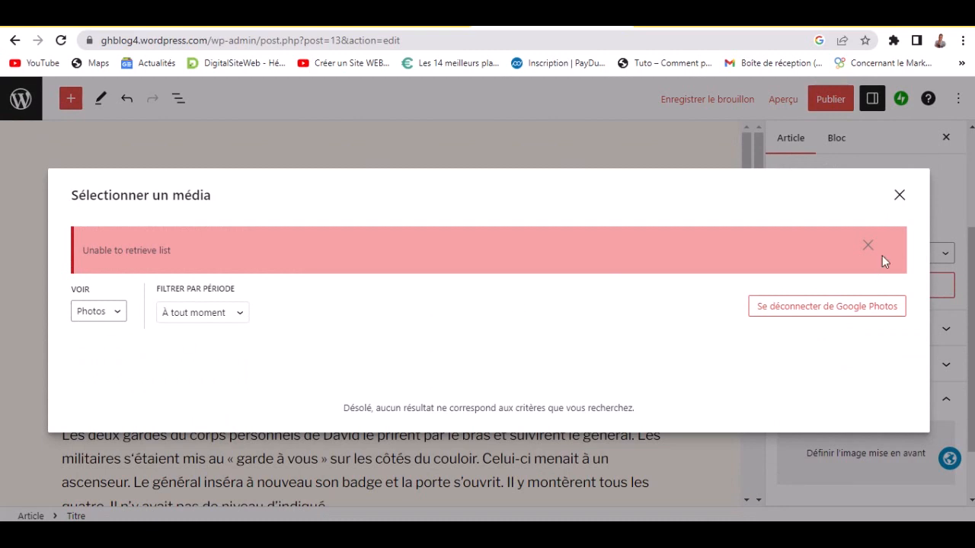
left_click(898, 197)
left_click(812, 452)
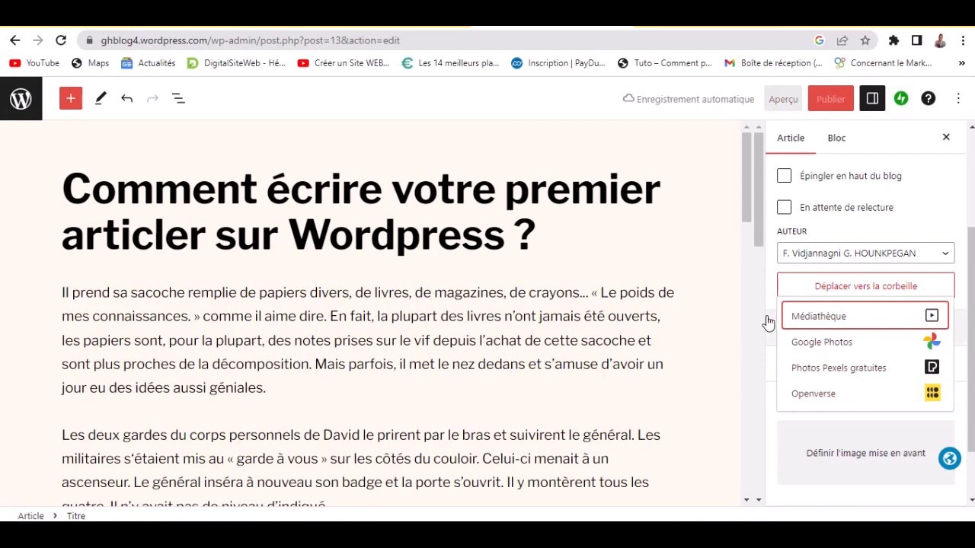
- Upload 4.jpg from D:\IMAGE BUREAU into the Médiathèque for the featured image
left_click(834, 325)
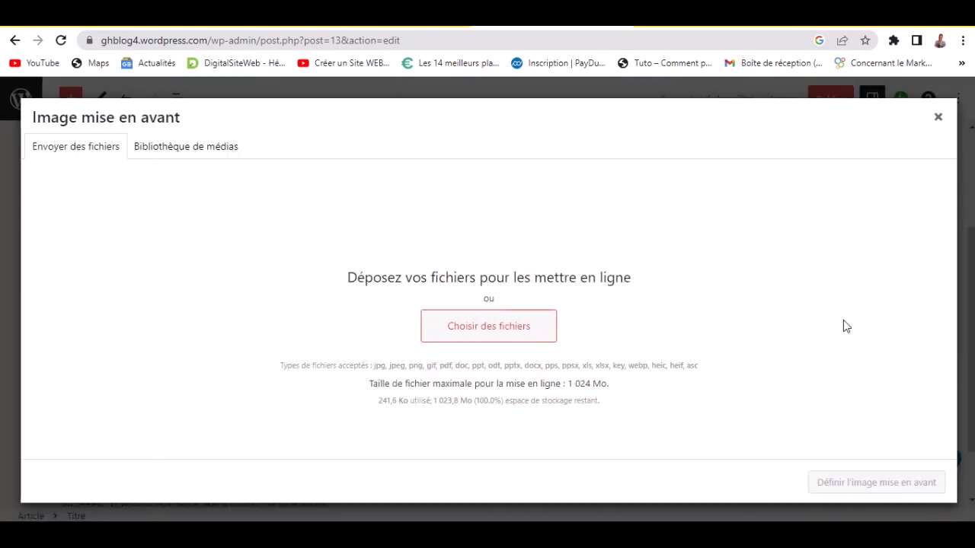
left_click(502, 336)
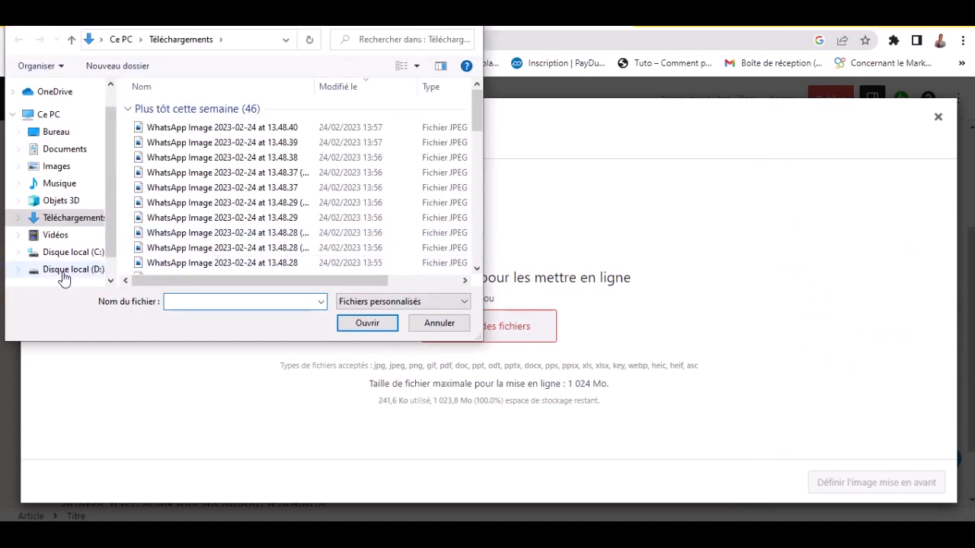
left_click(64, 274)
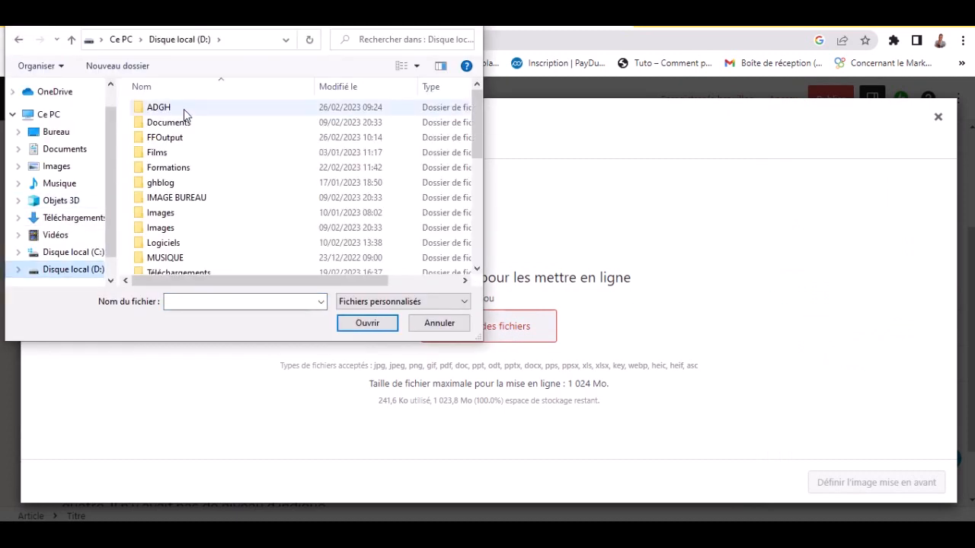
double_click(207, 181)
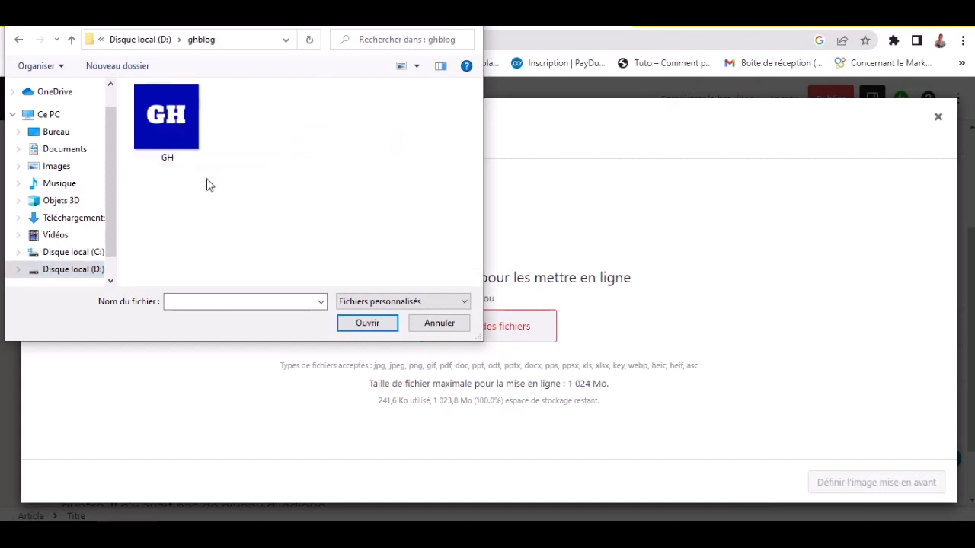
left_click(173, 133)
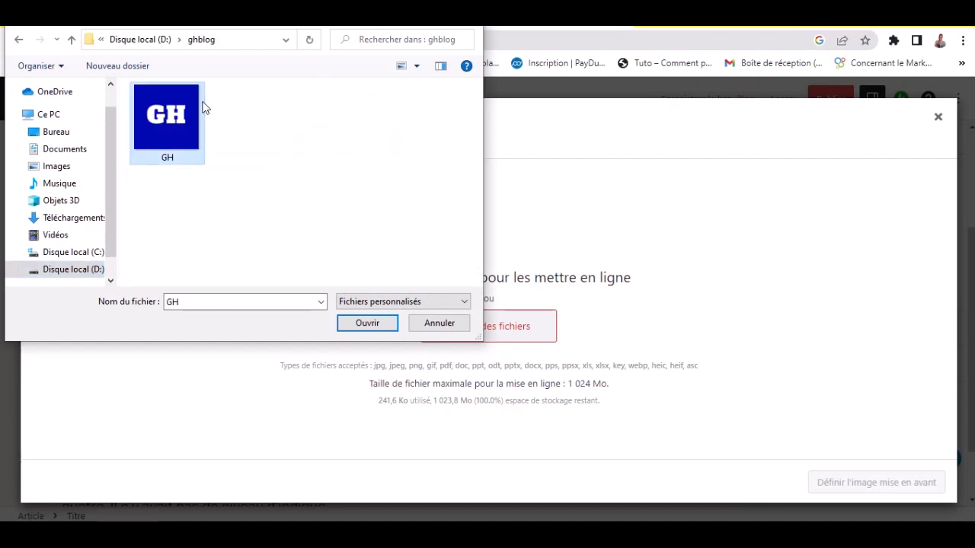
left_click(161, 44)
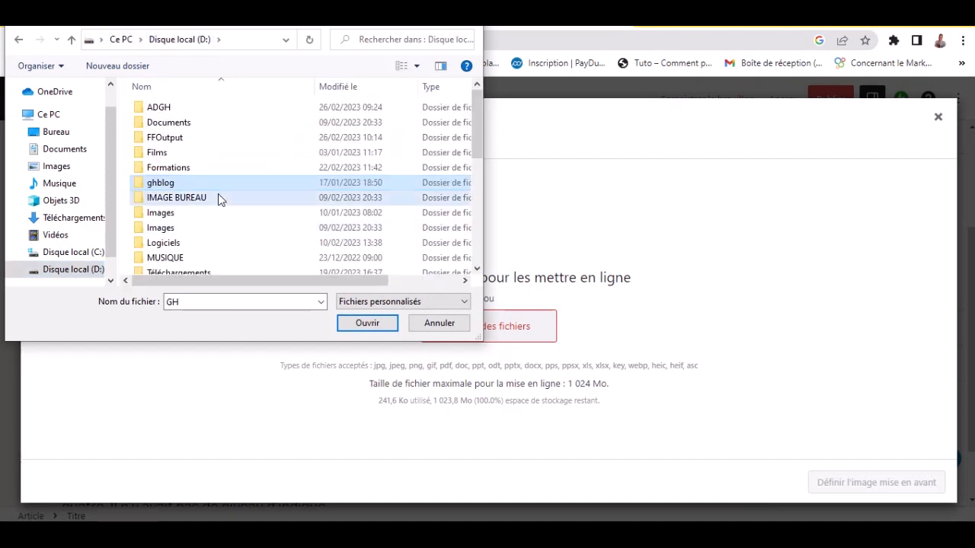
double_click(218, 195)
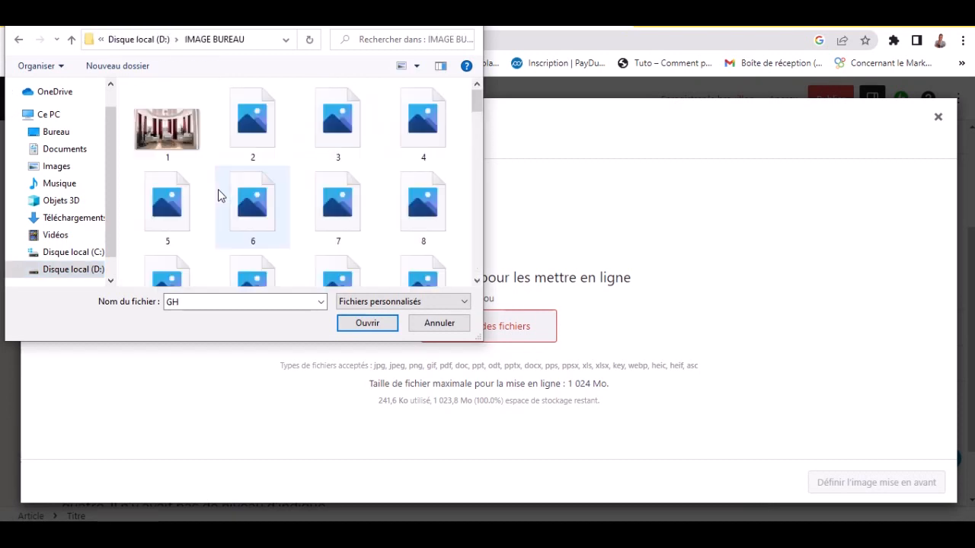
left_click(179, 144)
left_click(419, 134)
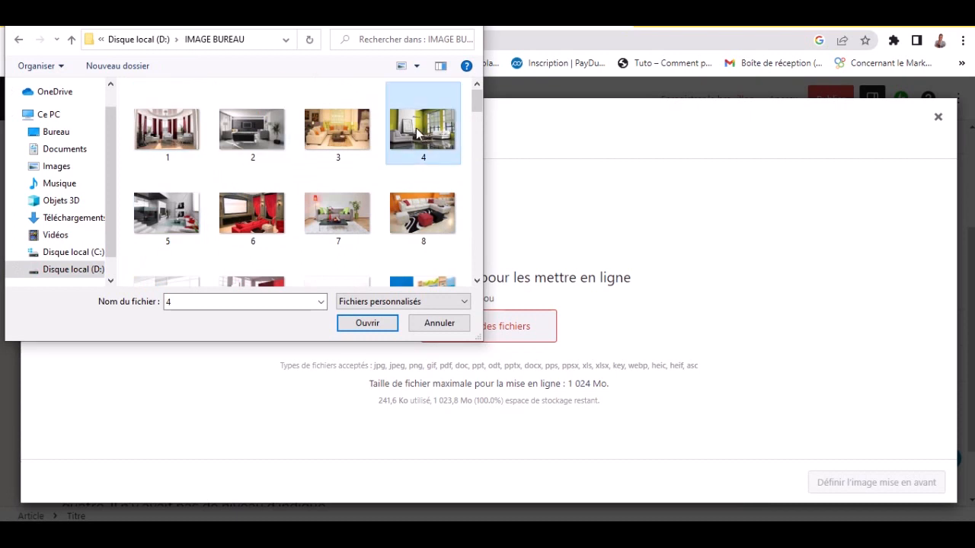
left_click(359, 327)
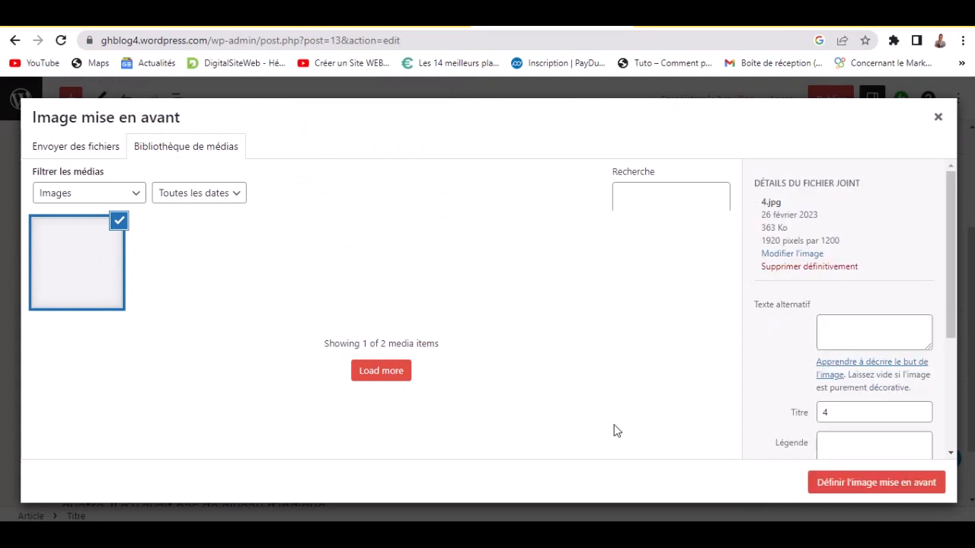
- Set 4.jpg as the featured image, then collapse the featured image, discussion and summary panels
left_click(851, 485)
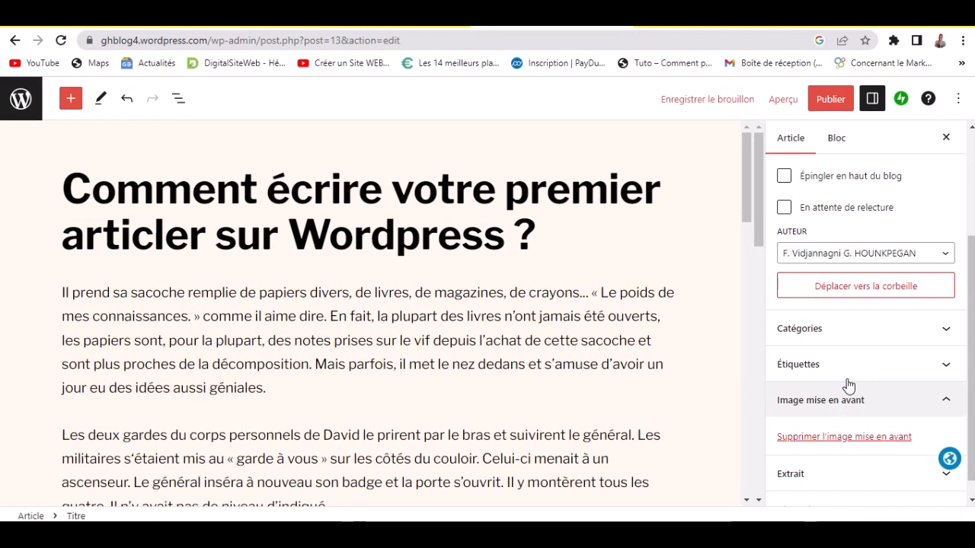
left_click(897, 403)
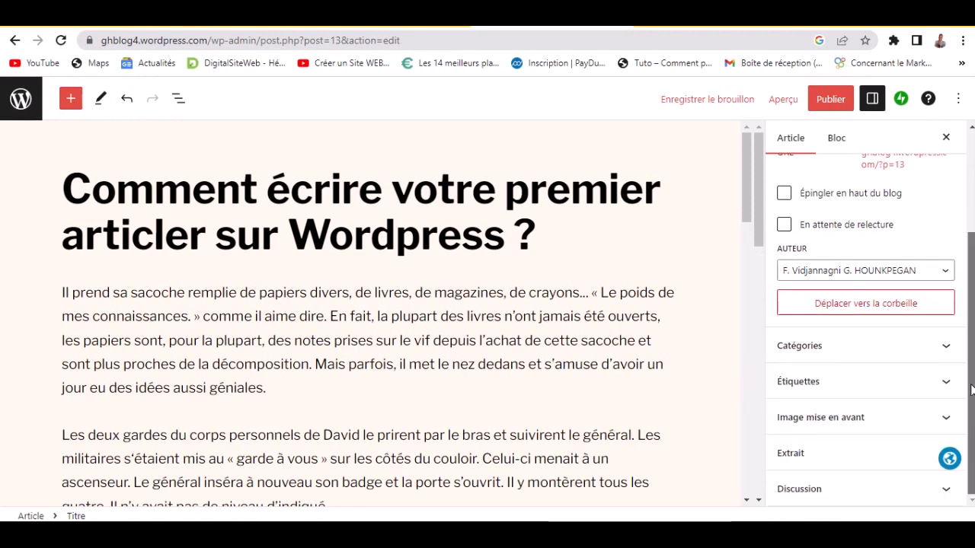
left_click(857, 489)
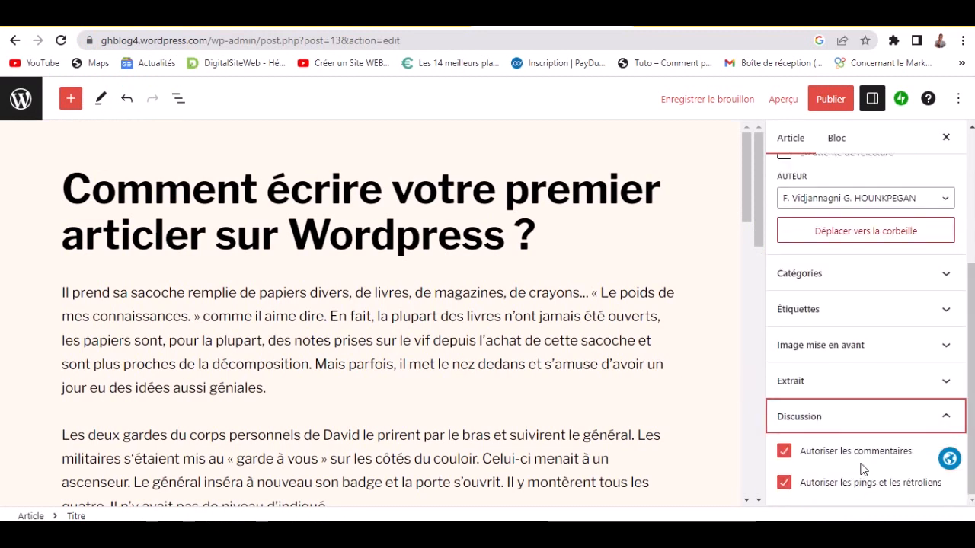
left_click(853, 430)
scroll(861, 327, "up", 2)
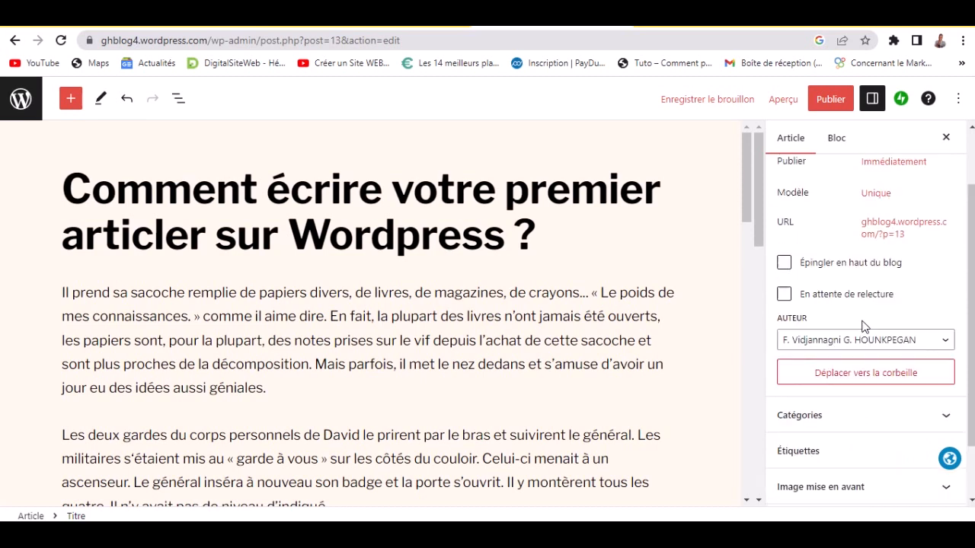
left_click(875, 173)
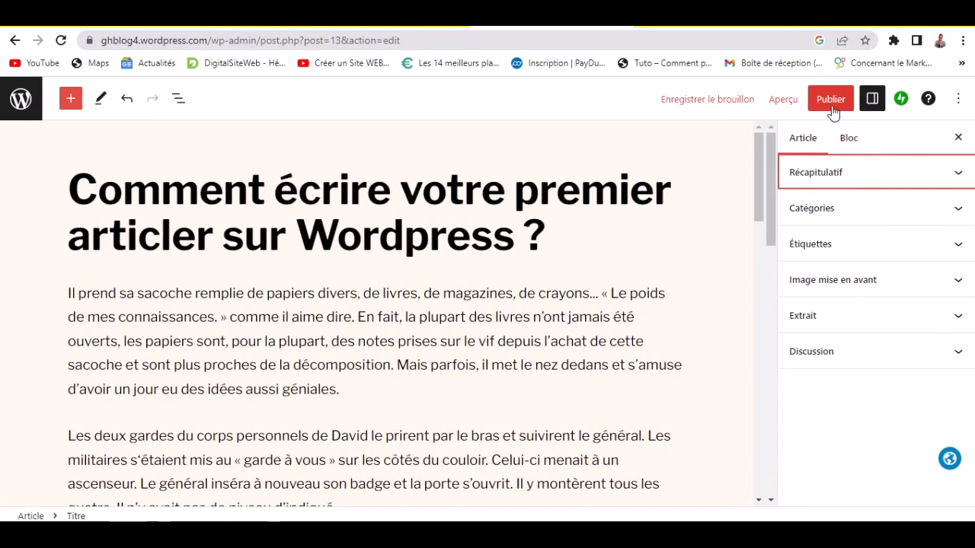
- Publish the article and dismiss the published confirmation popup
left_click(832, 100)
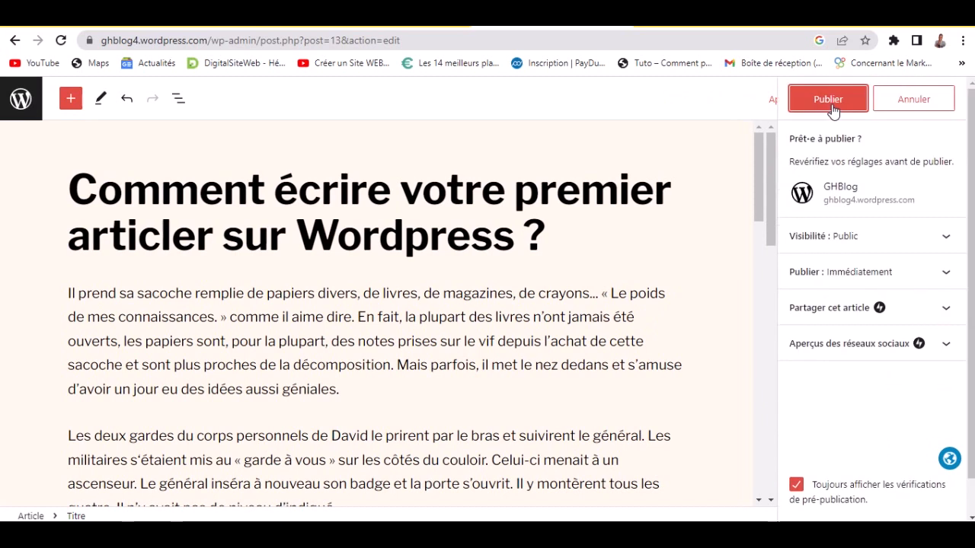
left_click(833, 99)
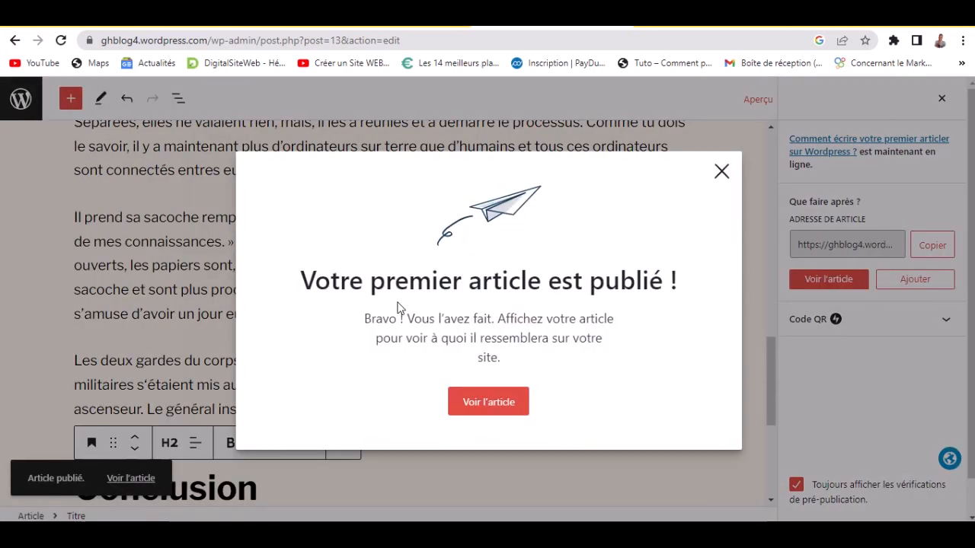
left_click(168, 441)
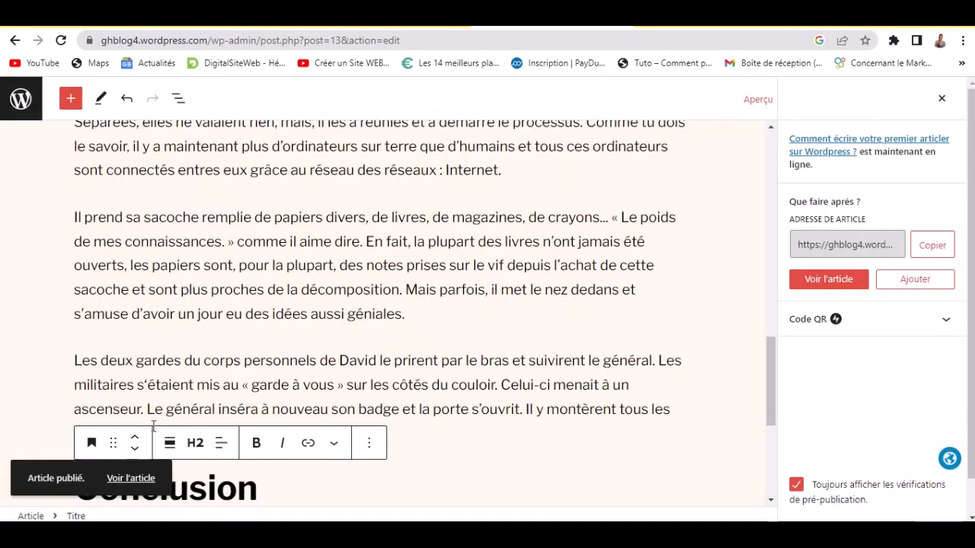
- Open the published article in a new browser tab and switch to it
right_click(131, 479)
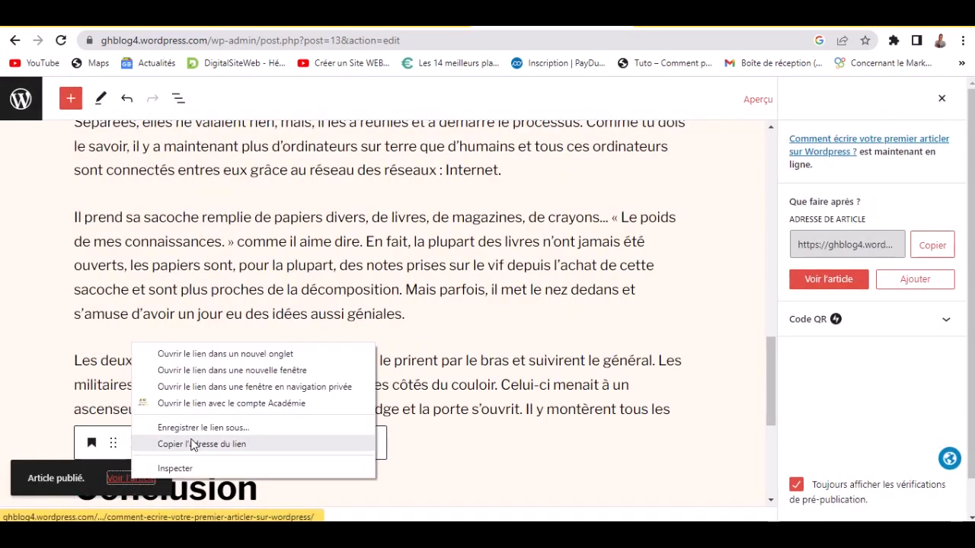
left_click(233, 356)
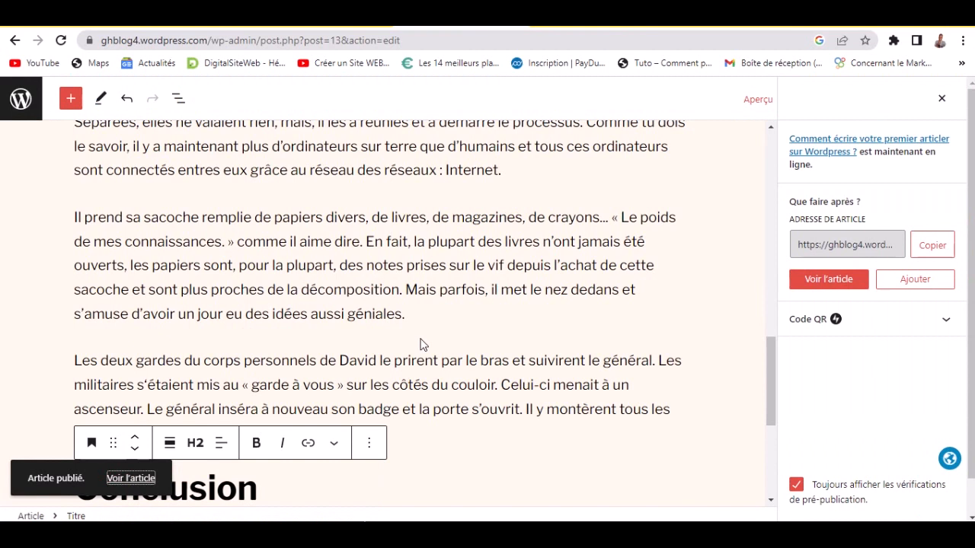
left_click(596, 28)
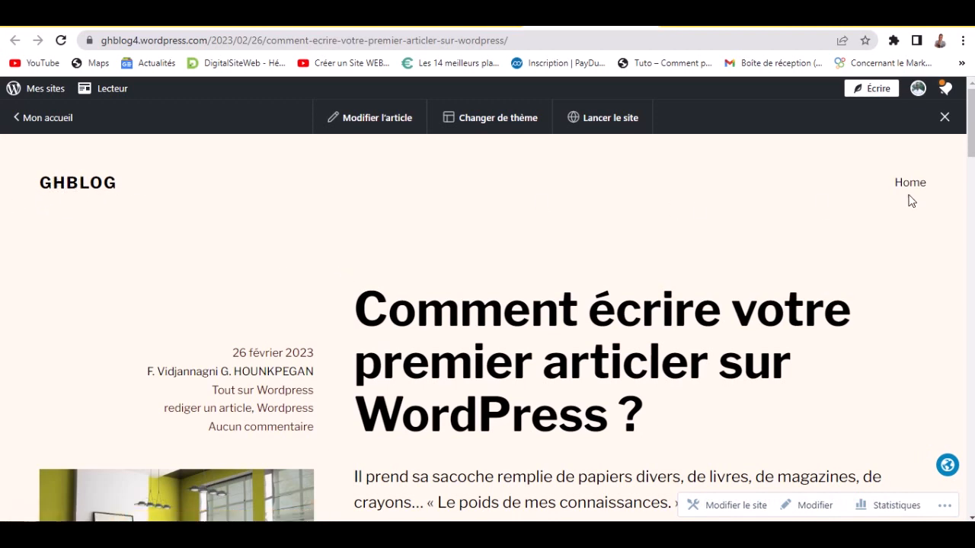
- Scroll the live post down to the comments and newsletter footer, then return to the editor
scroll(970, 158, "down", 2)
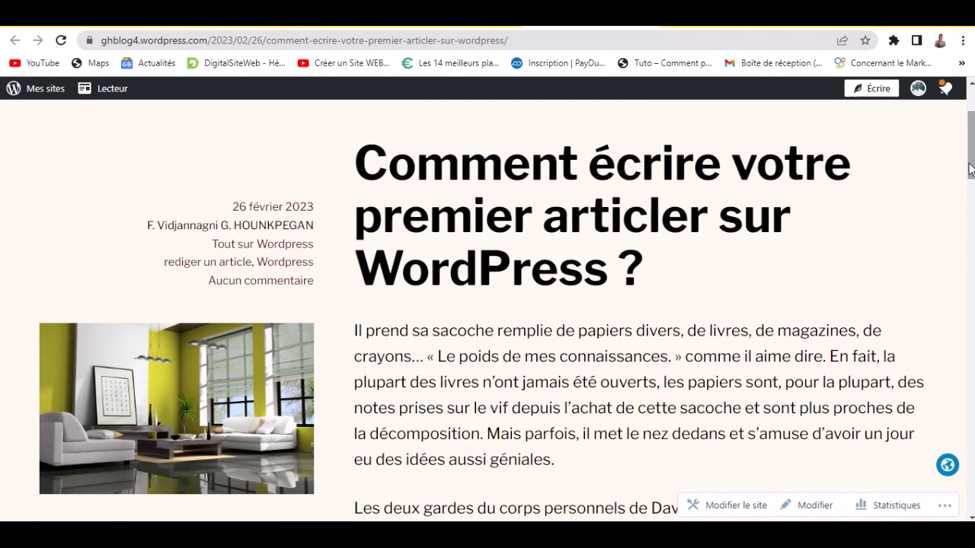
scroll(962, 166, "down", 3)
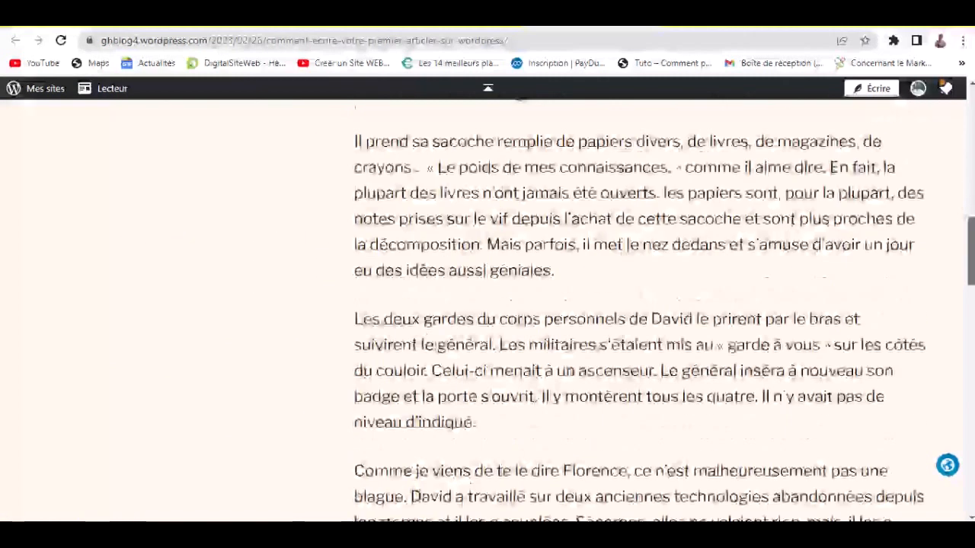
scroll(742, 364, "down", 5)
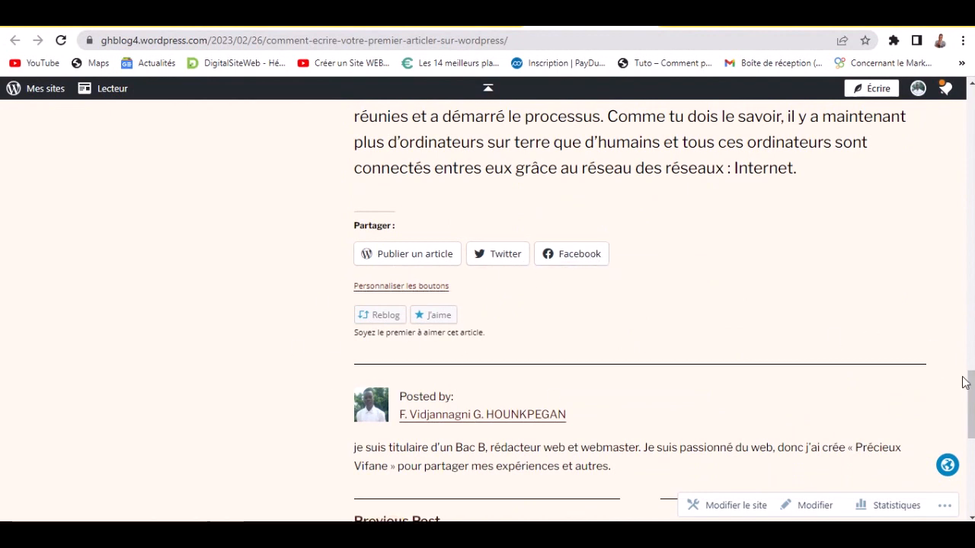
left_click_drag(974, 396, 974, 426)
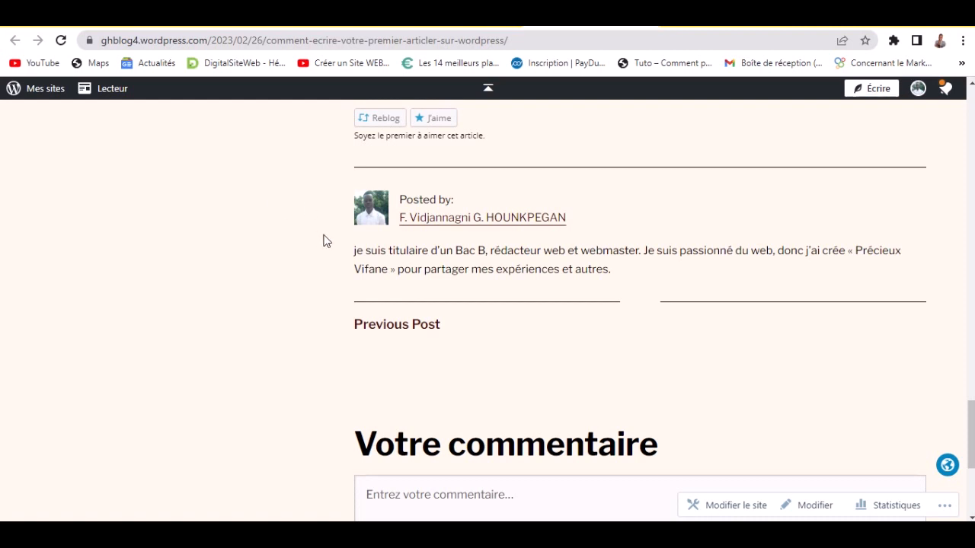
scroll(721, 294, "down", 4)
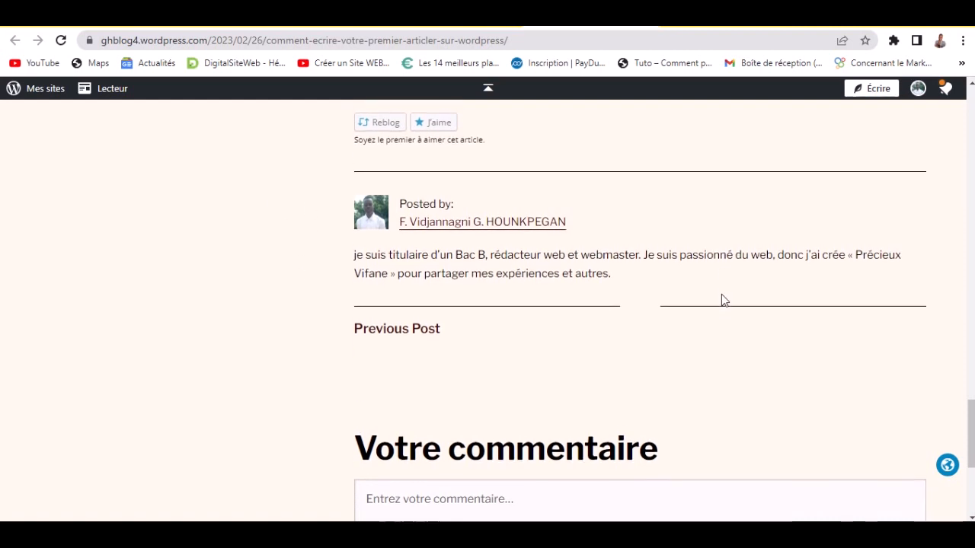
scroll(724, 304, "up", 1)
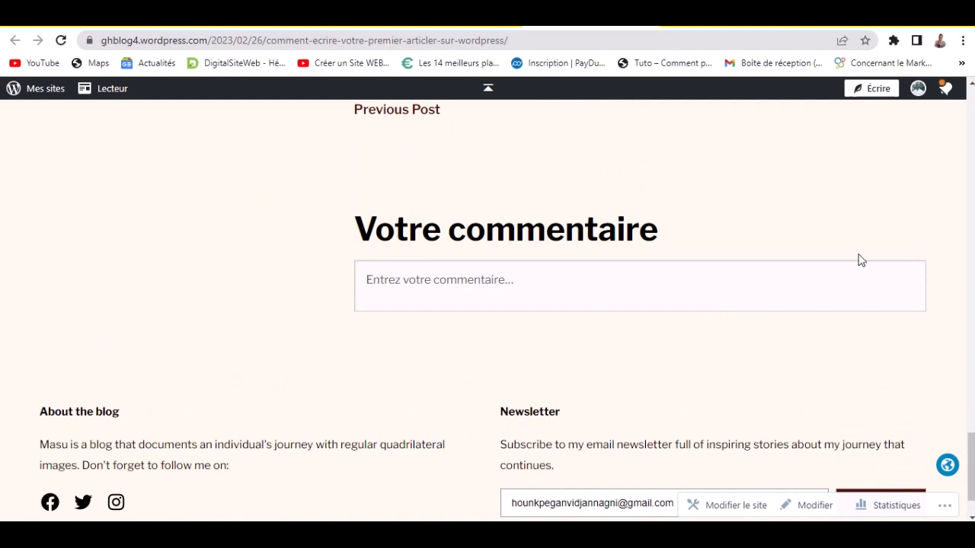
left_click_drag(970, 457, 961, 160)
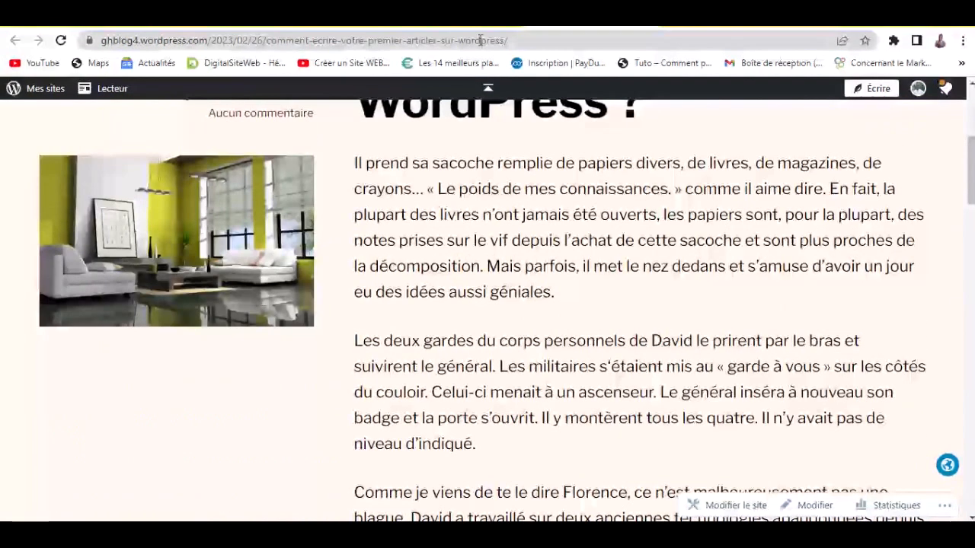
left_click(479, 29)
- Leave the editor through the WordPress logo panel and go back to the launch checklist
scroll(307, 254, "up", 4)
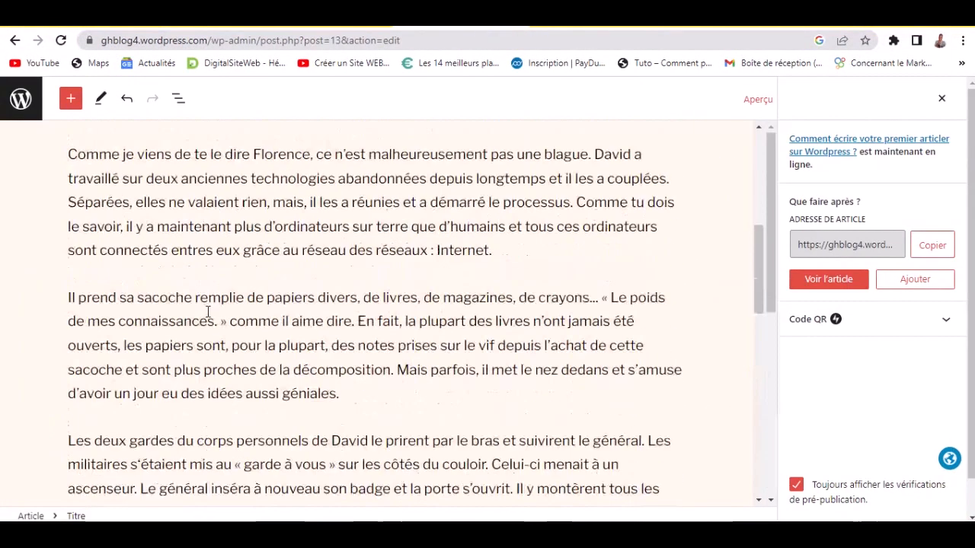
scroll(207, 311, "up", 3)
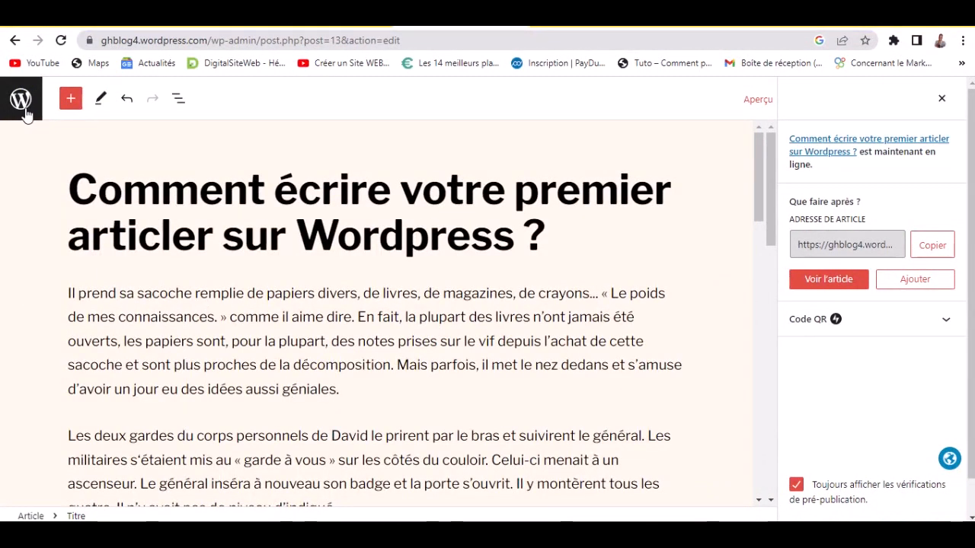
left_click(21, 99)
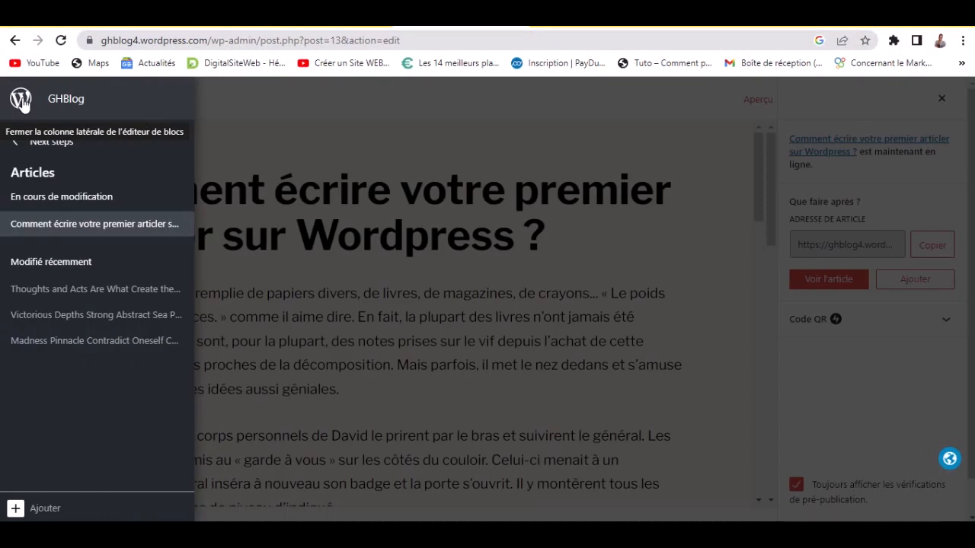
left_click(37, 219)
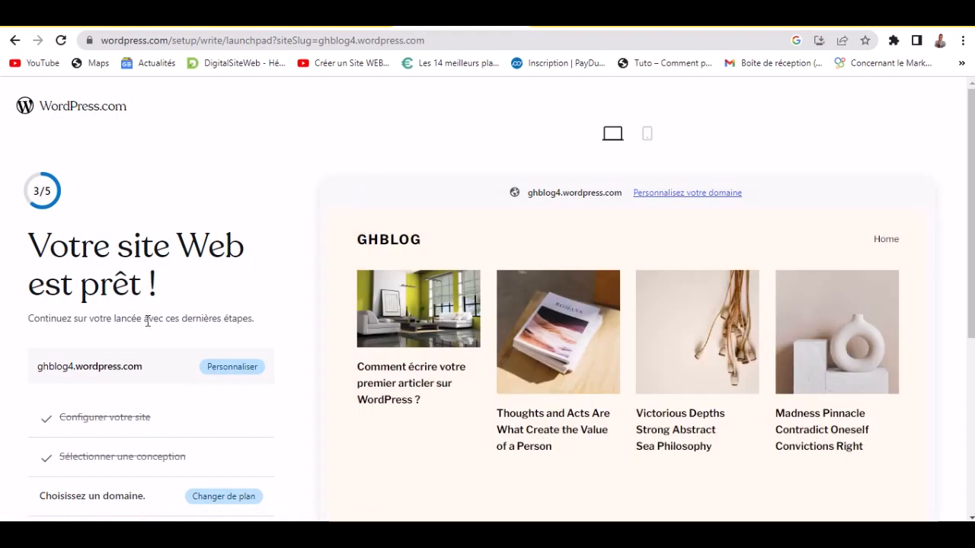
- Skip the launchpad with 'Passer au tableau de bord' to reach the GHBlog dashboard
scroll(268, 350, "down", 1)
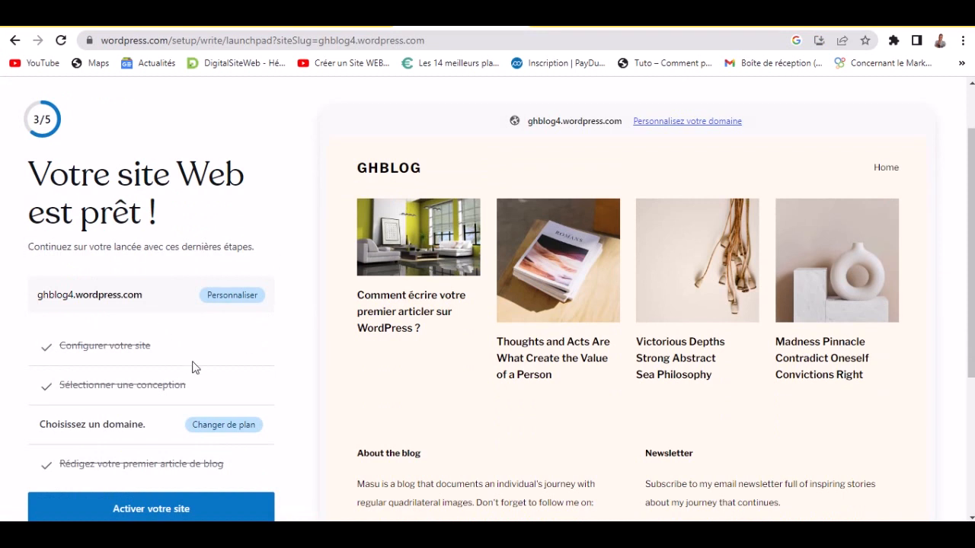
scroll(22, 393, "up", 1)
scroll(22, 394, "down", 4)
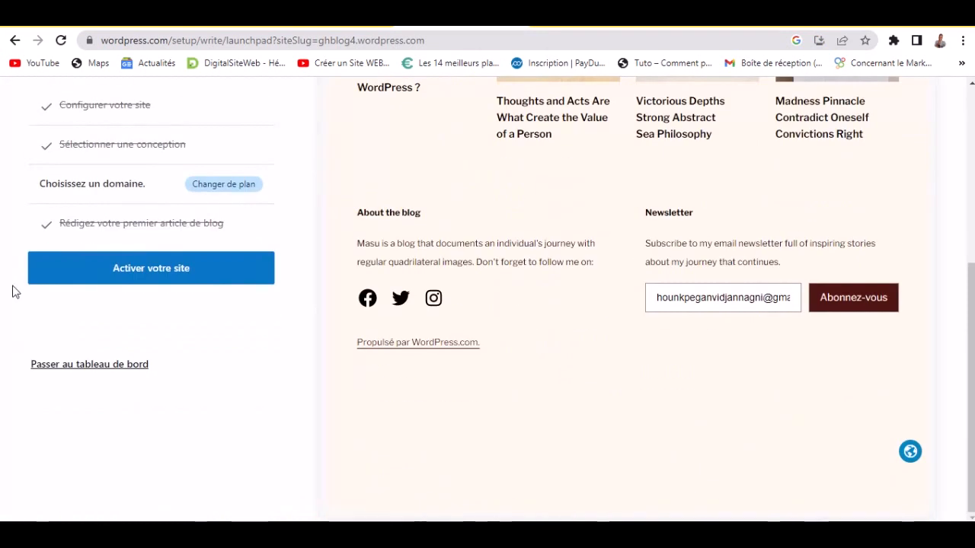
scroll(15, 282, "up", 2)
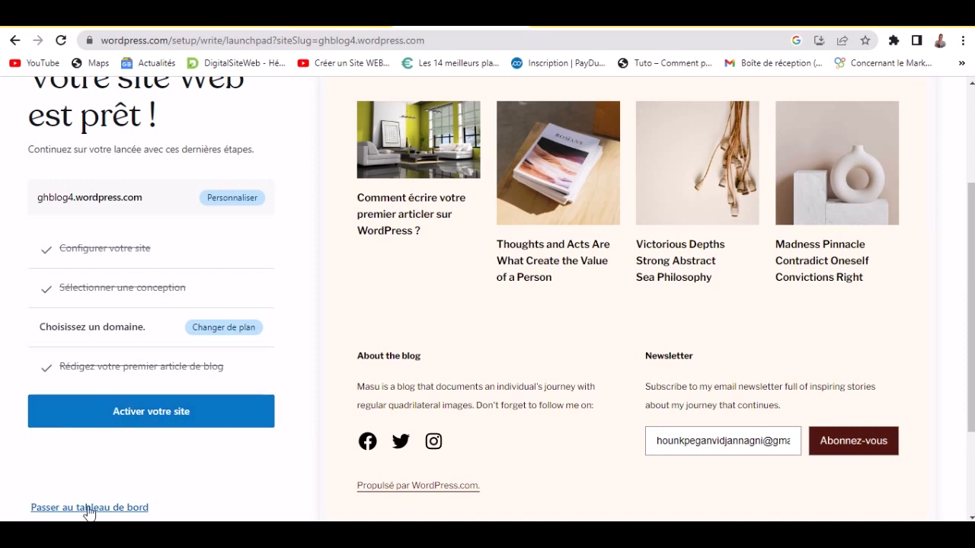
left_click(87, 509)
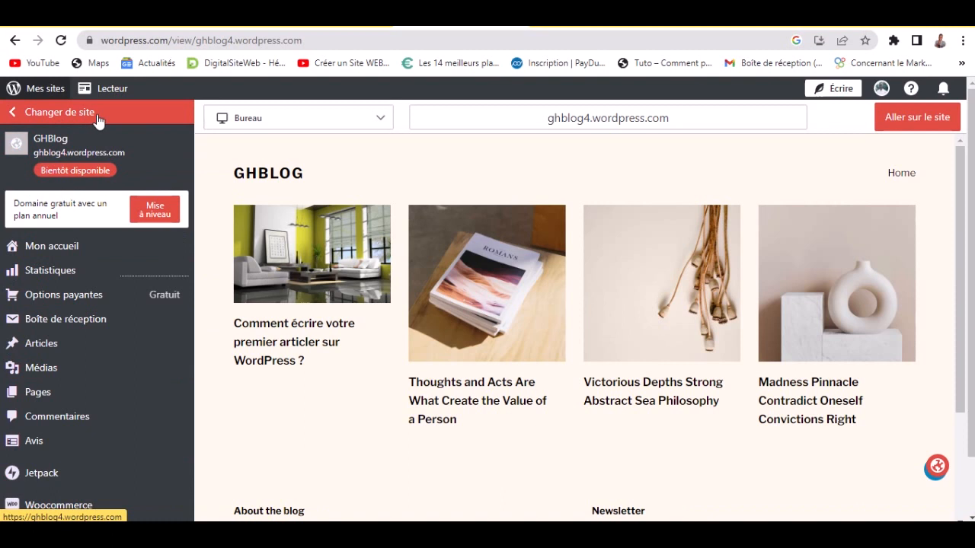
- Open the GHBlog site address in a new tab, go to its homepage and scroll through it
right_click(54, 153)
left_click(95, 164)
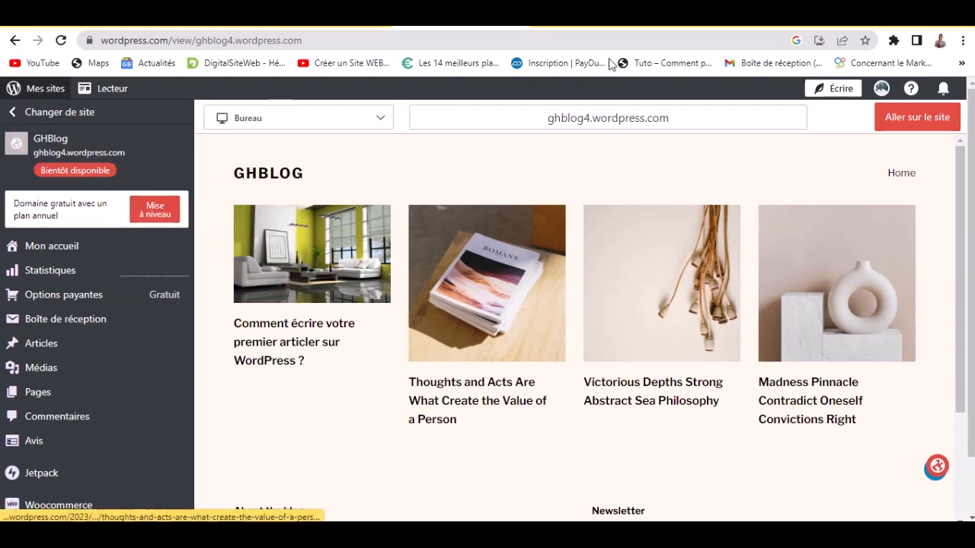
left_click(597, 28)
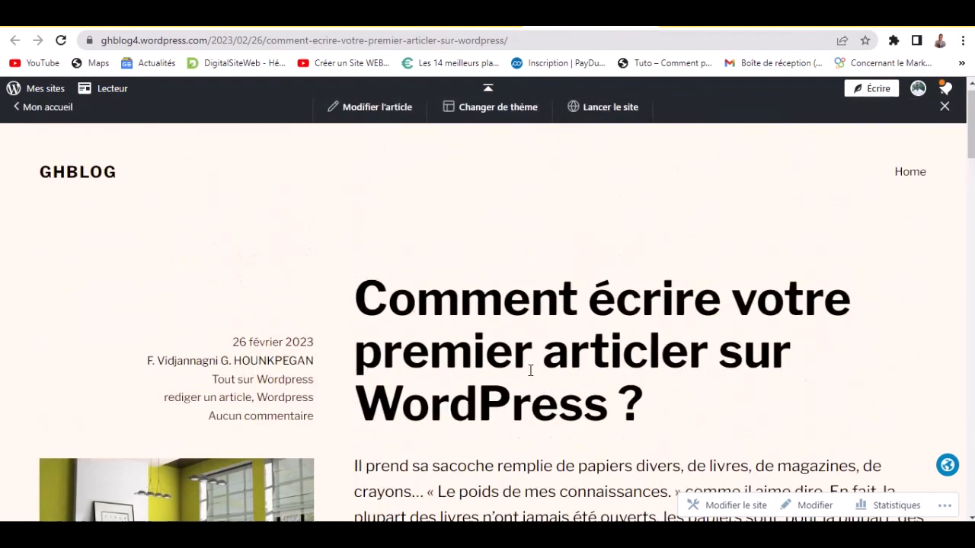
left_click(910, 185)
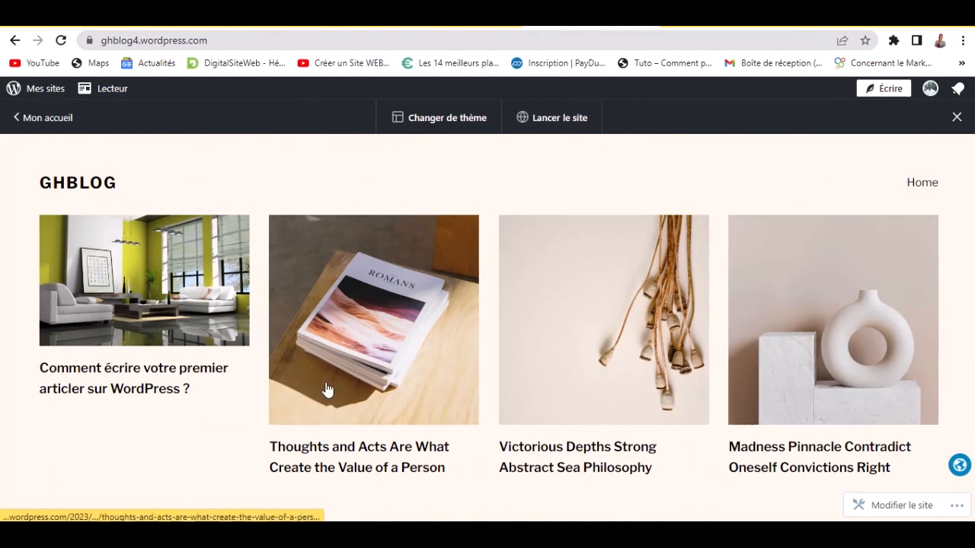
scroll(297, 436, "down", 2)
scroll(359, 370, "down", 2)
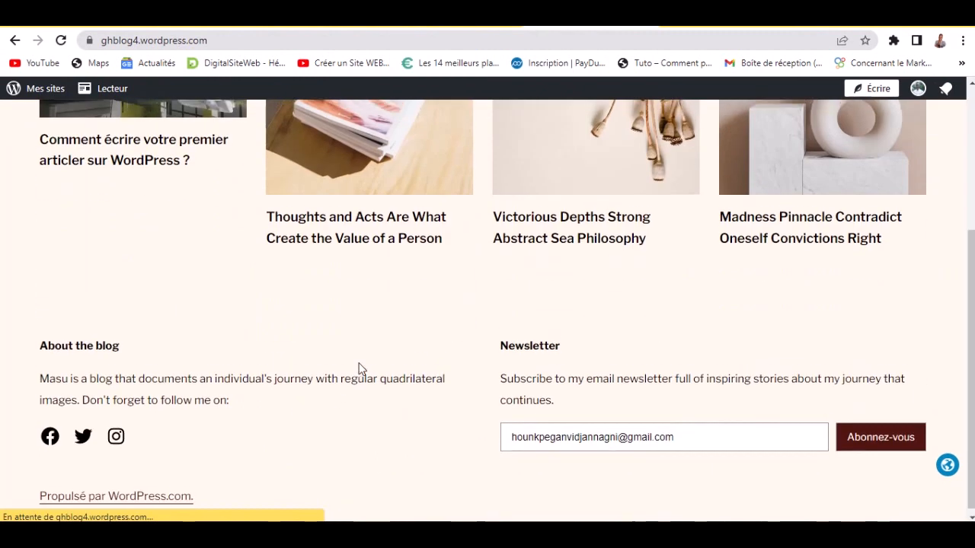
scroll(359, 369, "up", 3)
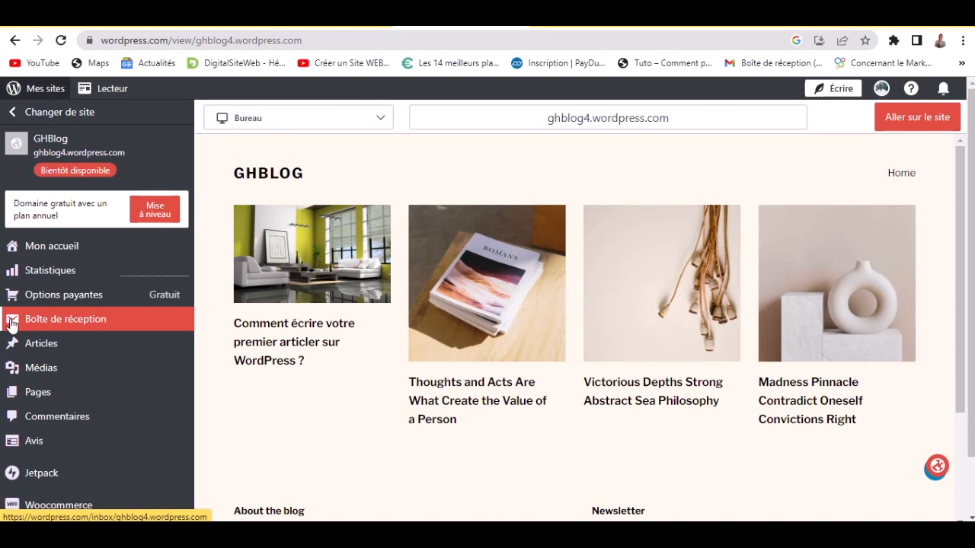
- Look through the admin sidebar's submenus, ending on the Réglages menu
mouse_move(69, 348)
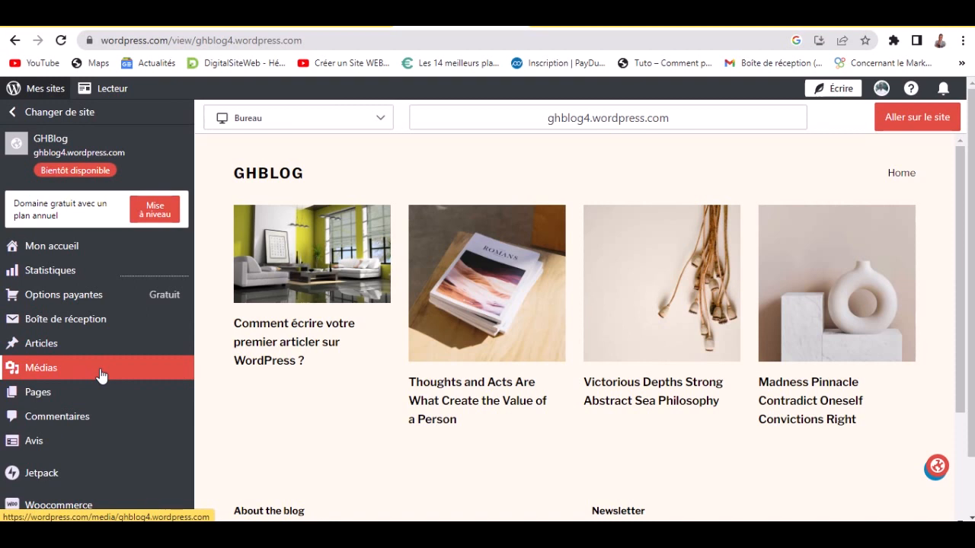
mouse_move(99, 393)
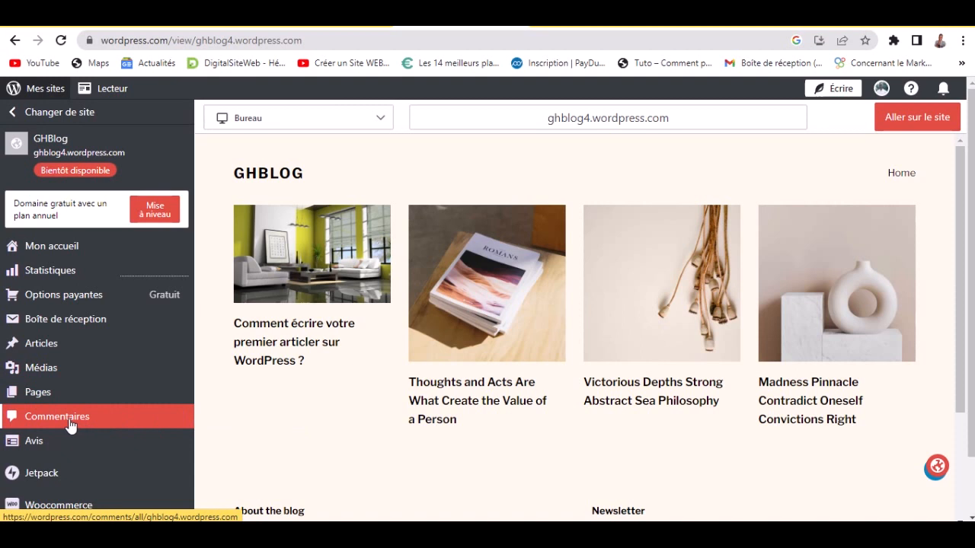
mouse_move(66, 441)
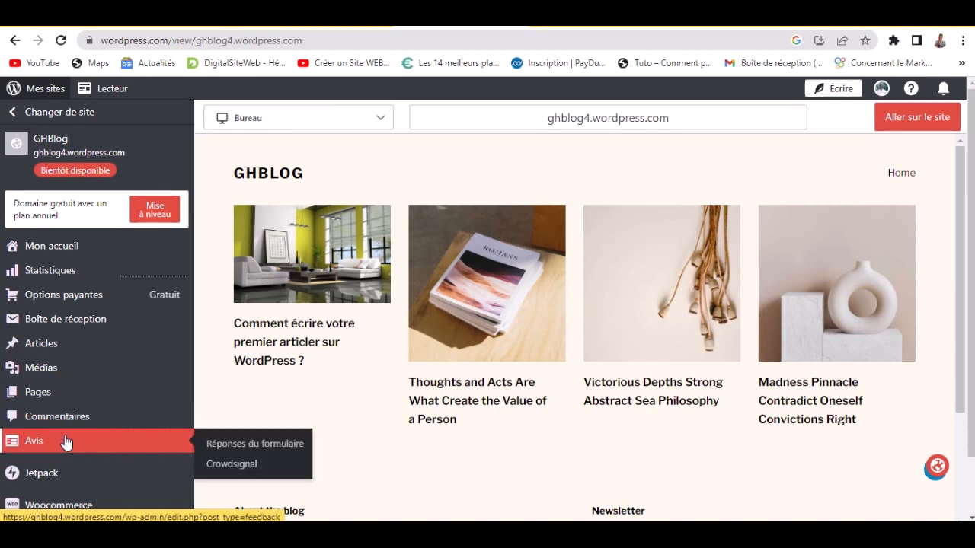
scroll(66, 442, "down", 3)
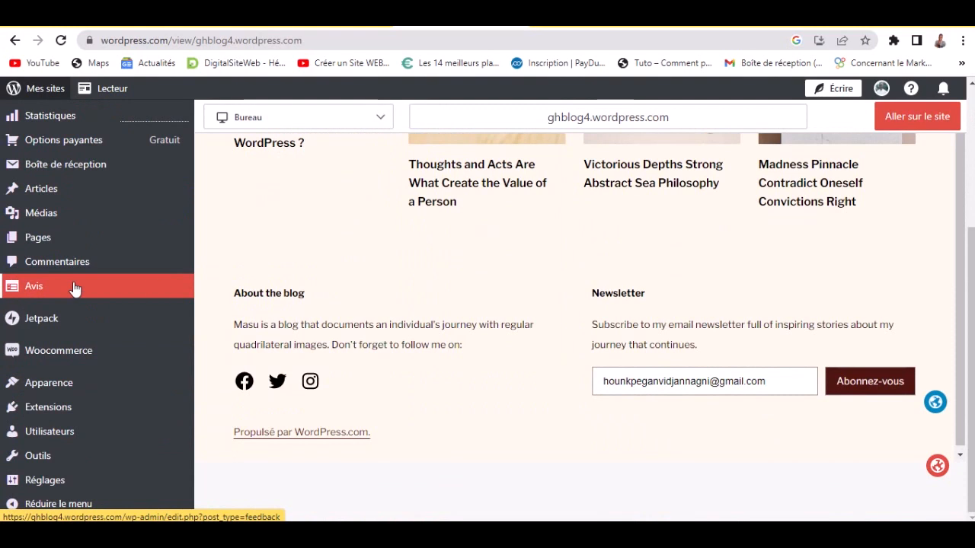
mouse_move(154, 322)
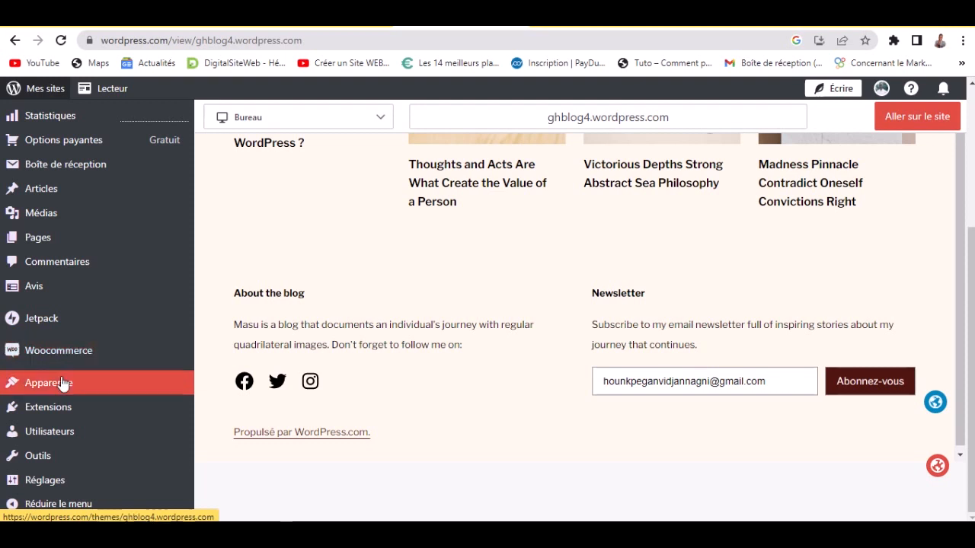
mouse_move(101, 390)
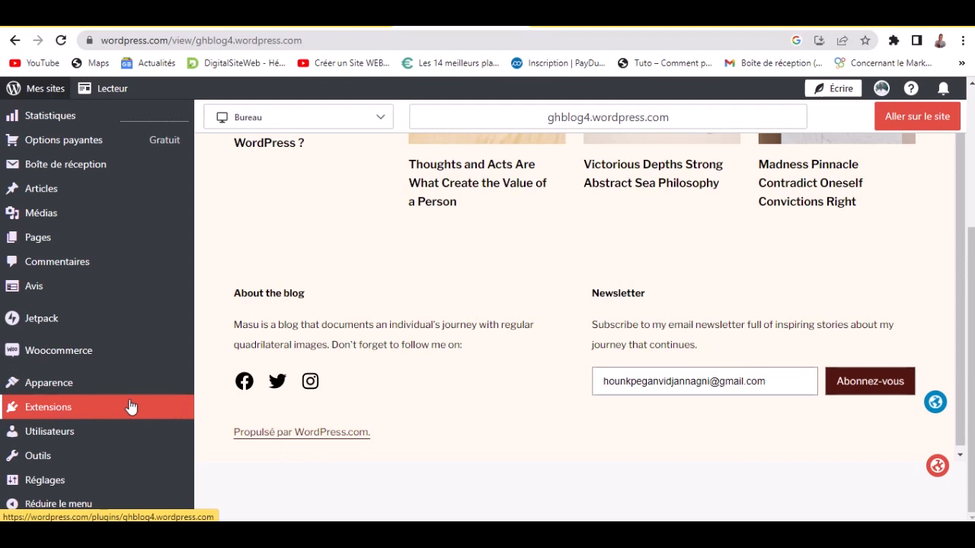
mouse_move(4, 440)
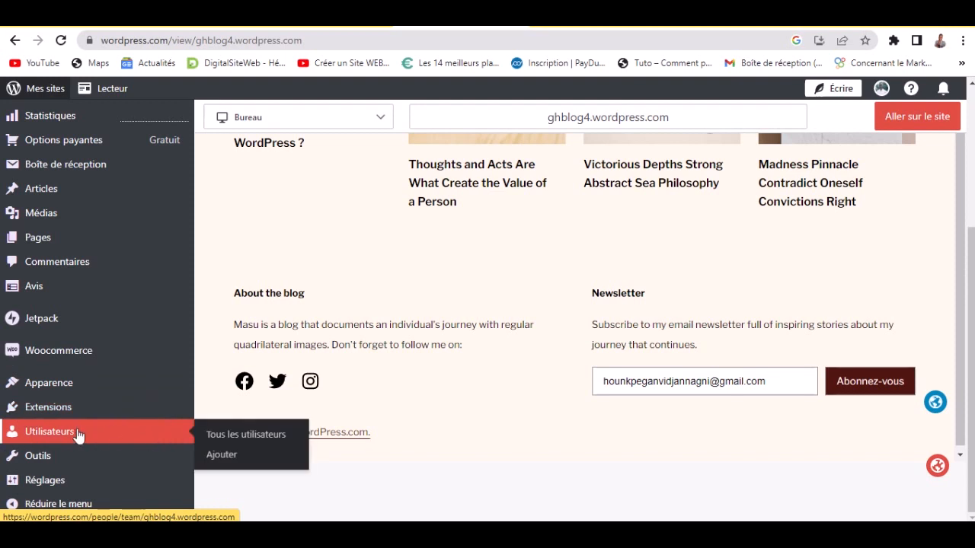
scroll(80, 438, "up", 1)
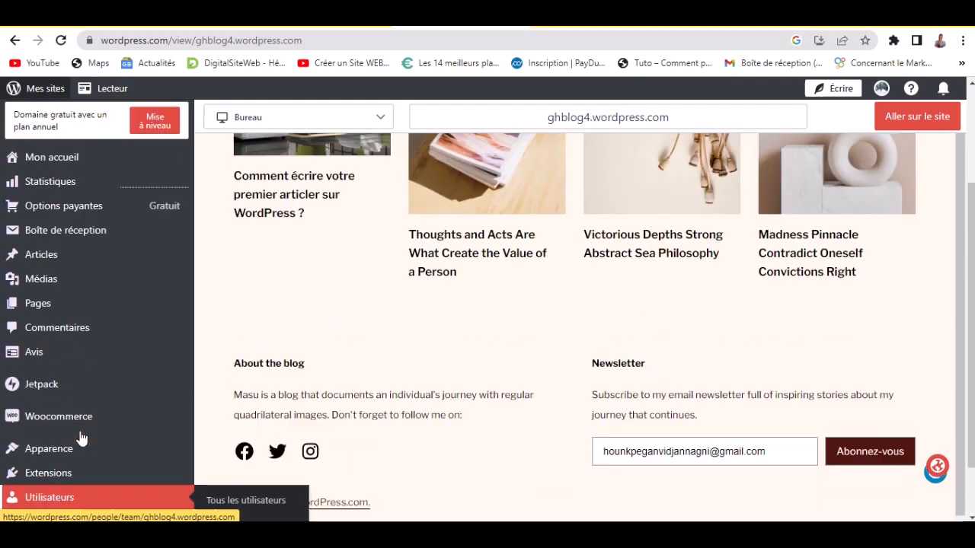
scroll(84, 446, "down", 1)
mouse_move(97, 463)
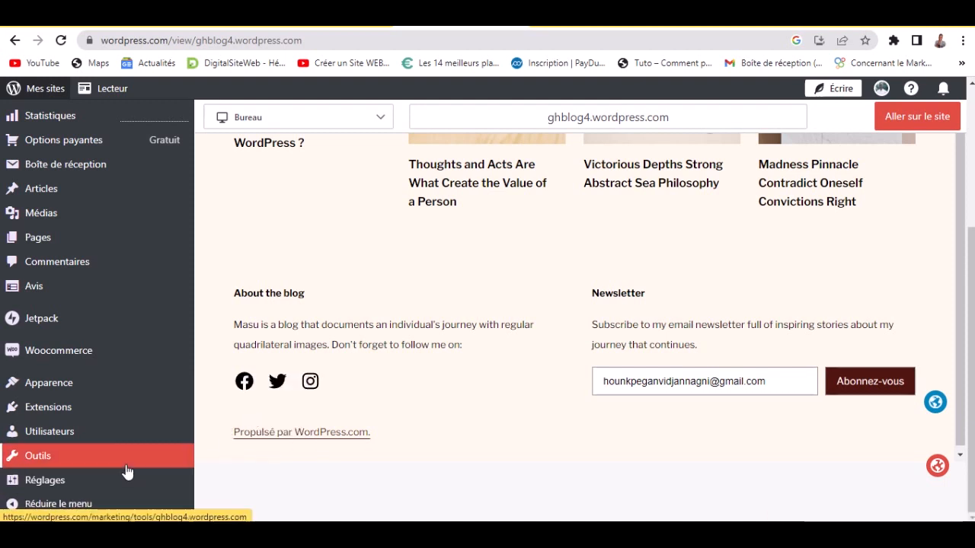
mouse_move(133, 482)
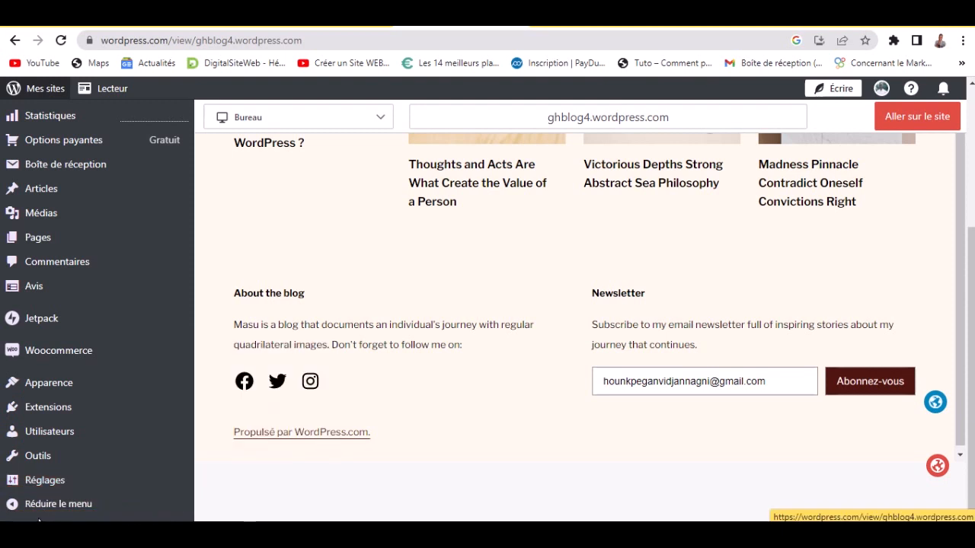
- In General settings, set the stacked-books photo from the media library as the site icon
mouse_move(86, 494)
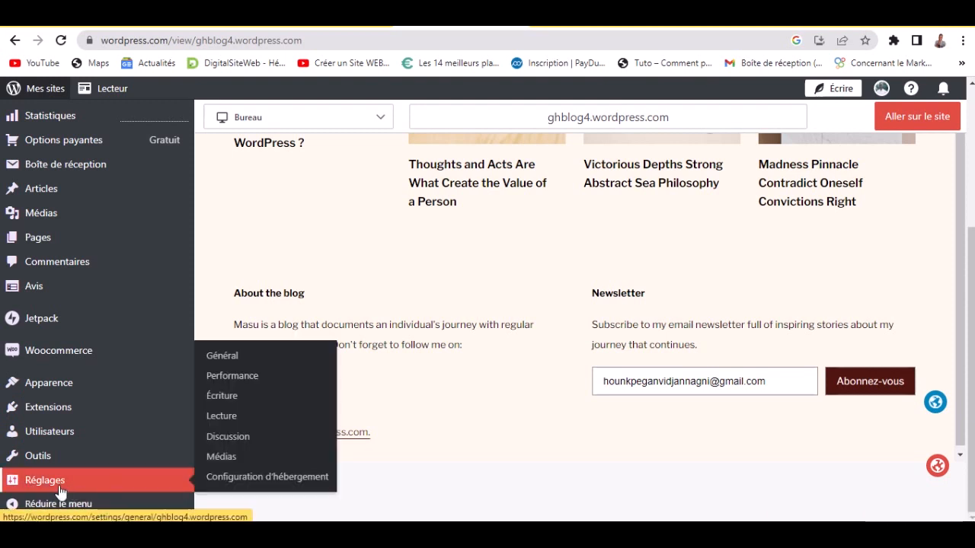
left_click(258, 360)
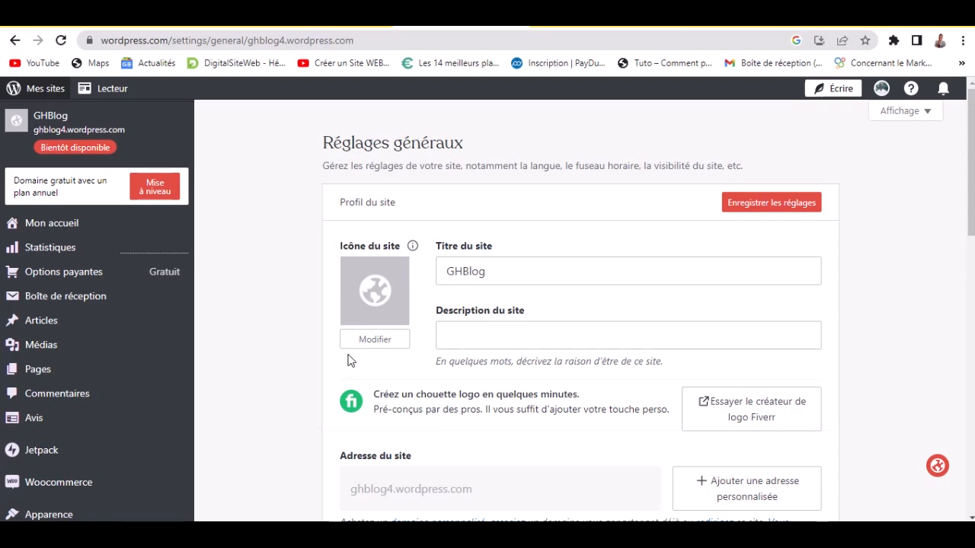
left_click(377, 305)
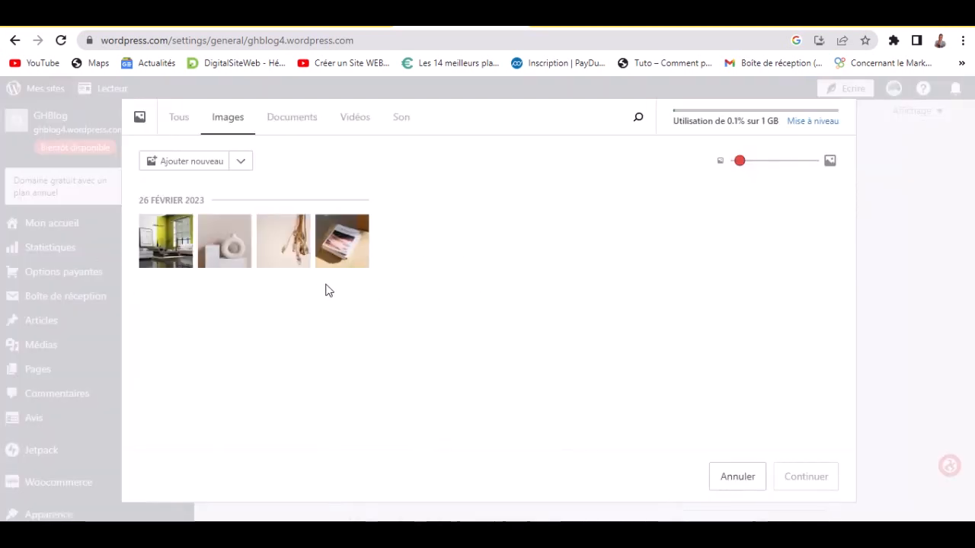
left_click(354, 258)
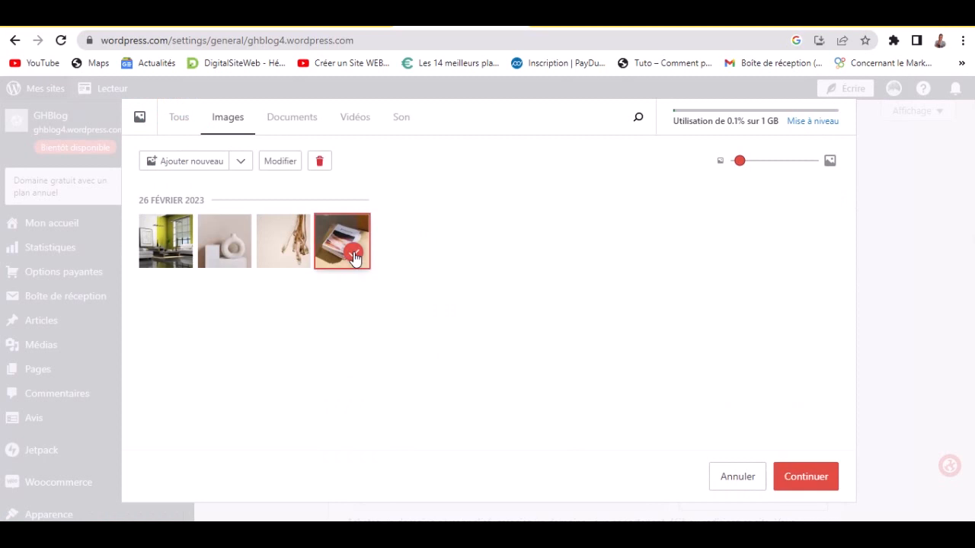
left_click(805, 475)
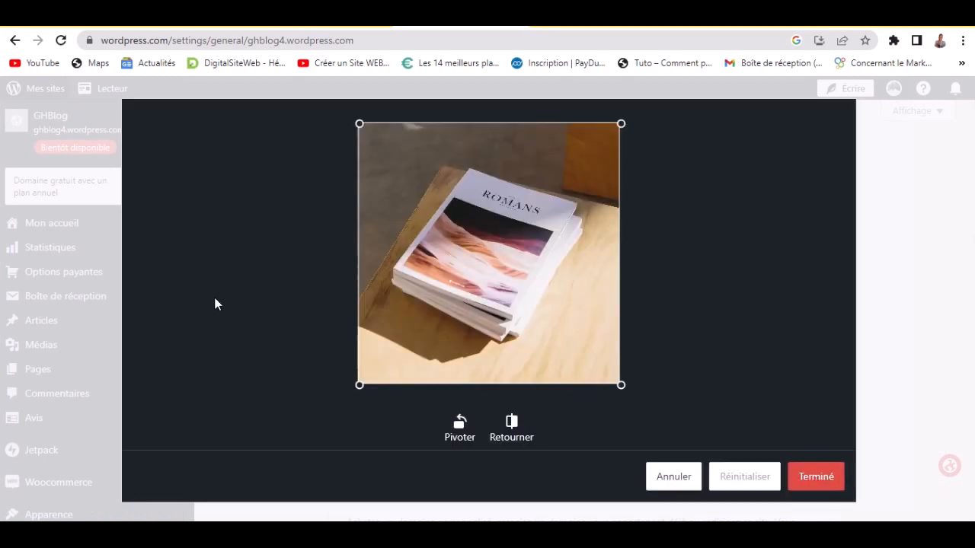
left_click(806, 477)
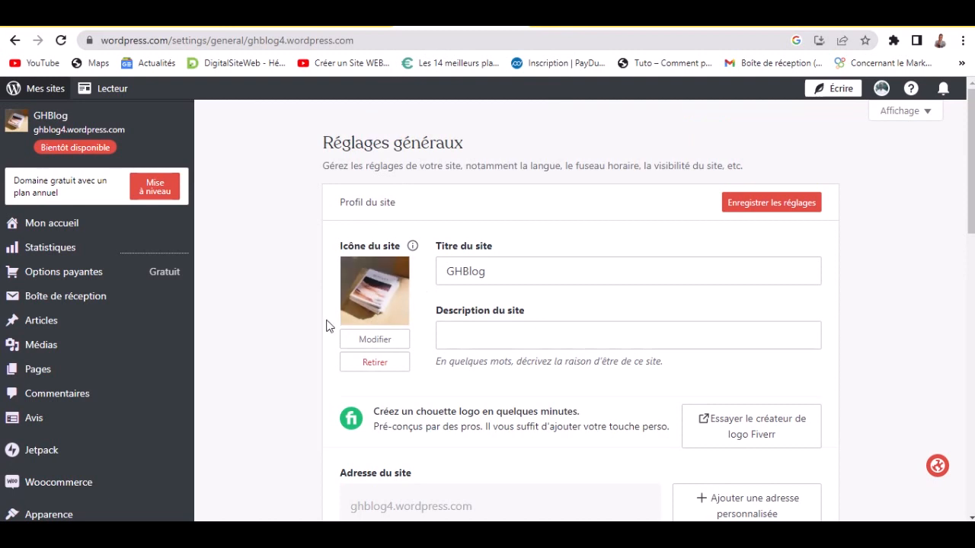
- Enter 'Découvrez toutes nos actualités' as the GHBlog site description
left_click(484, 337)
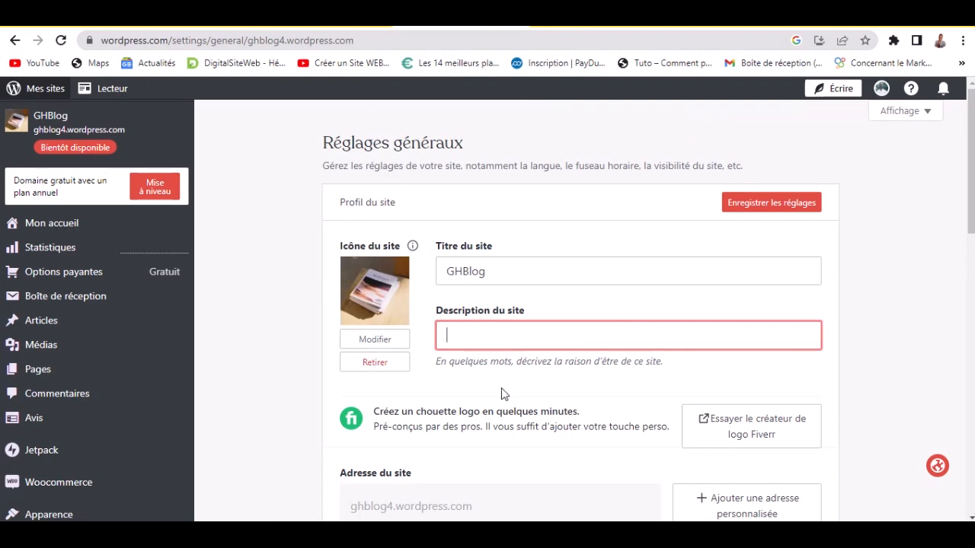
left_click(503, 361)
left_click(512, 342)
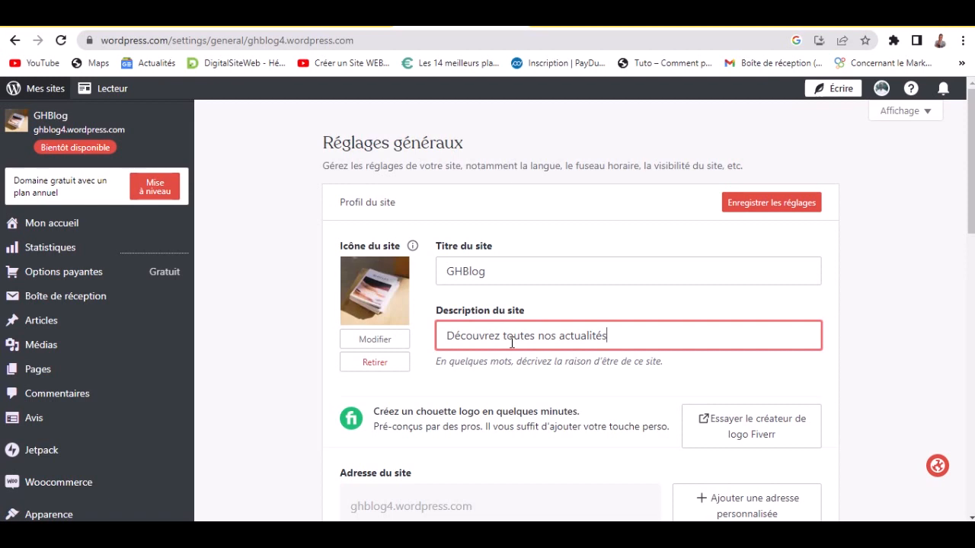
left_click(560, 405)
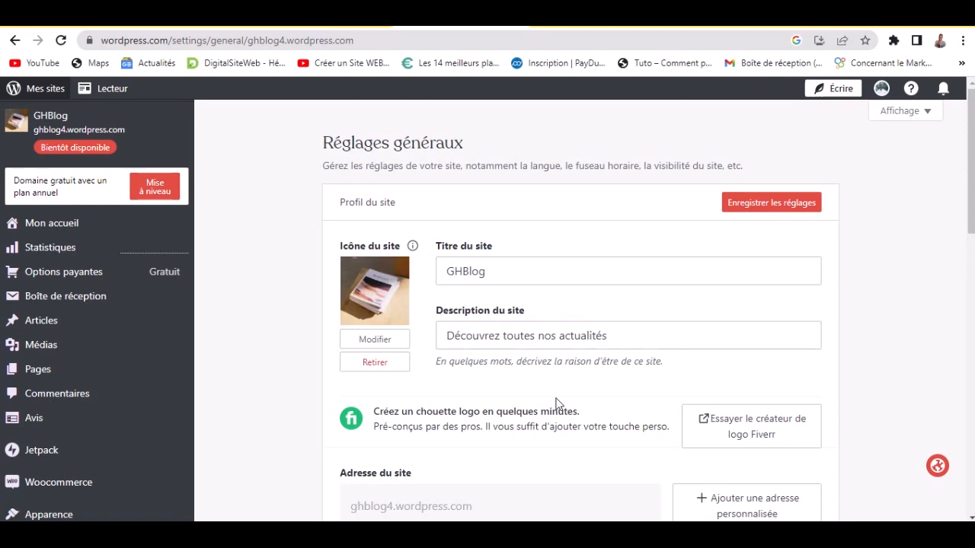
scroll(545, 408, "down", 1)
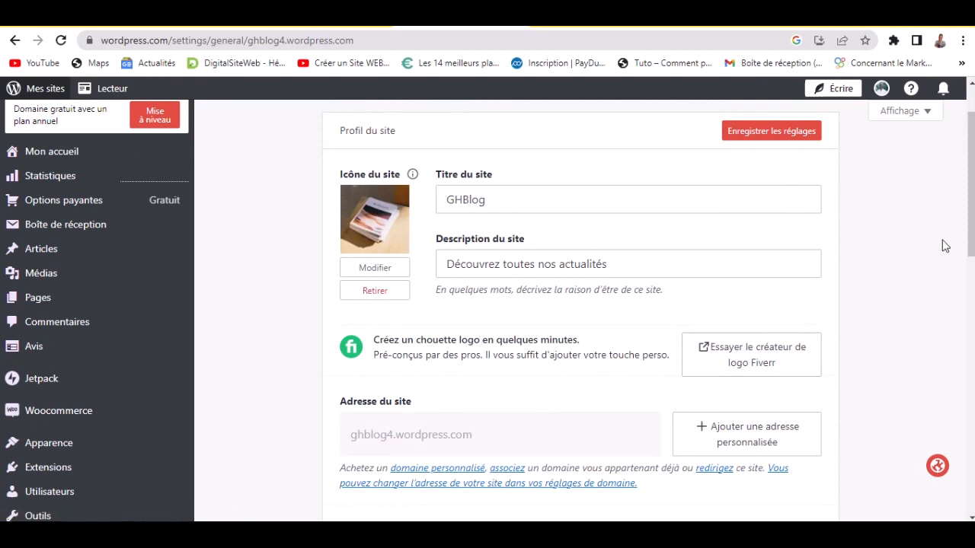
left_click_drag(972, 235, 974, 310)
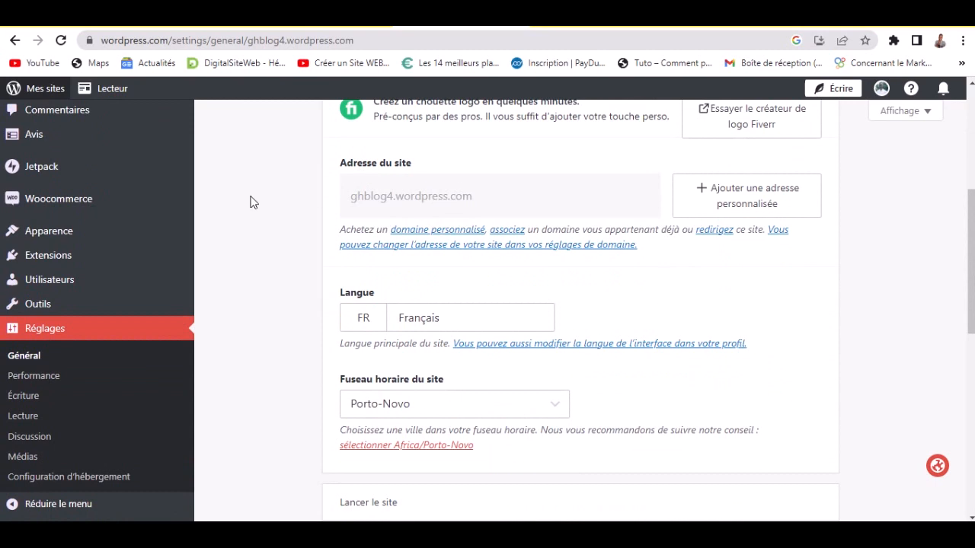
left_click_drag(469, 200, 503, 198)
left_click(477, 197)
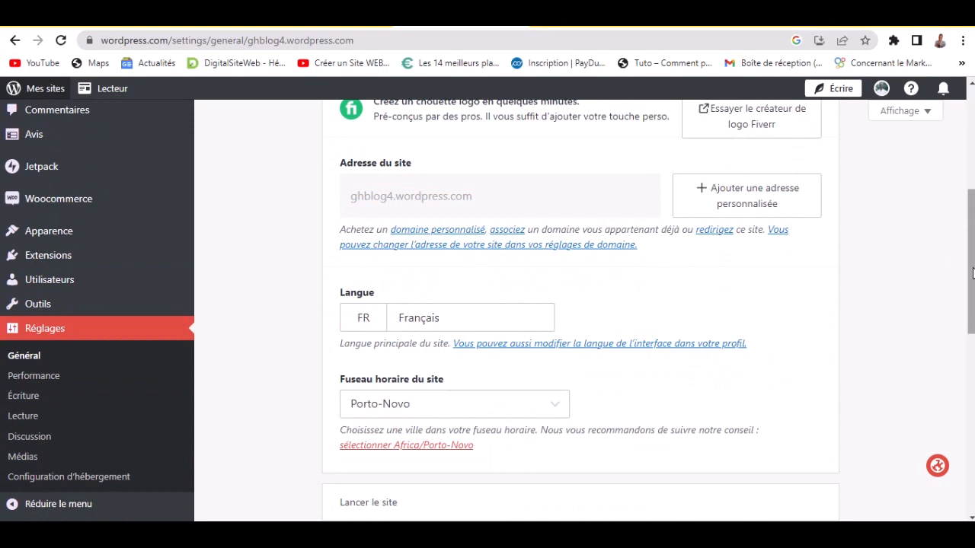
left_click_drag(973, 273, 974, 274)
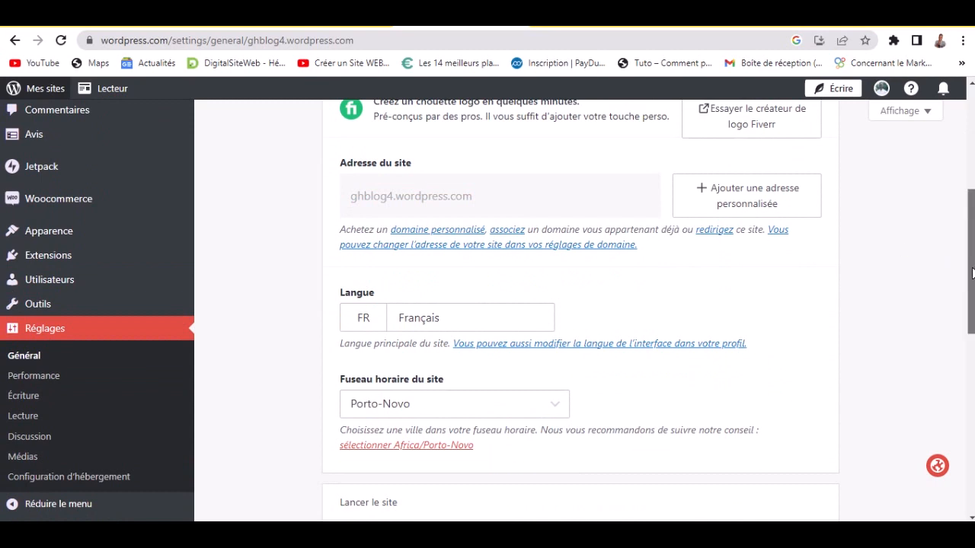
left_click_drag(974, 274, 973, 324)
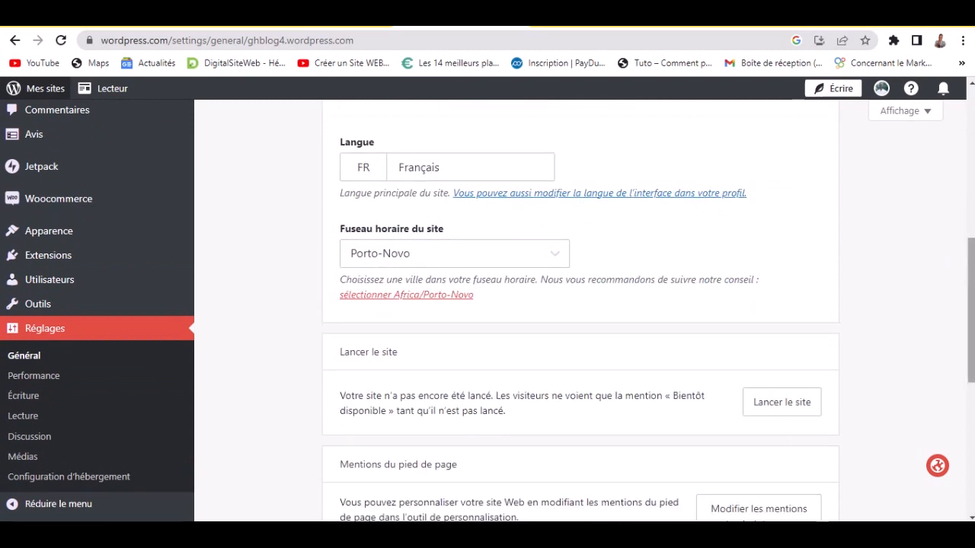
left_click_drag(972, 305, 971, 343)
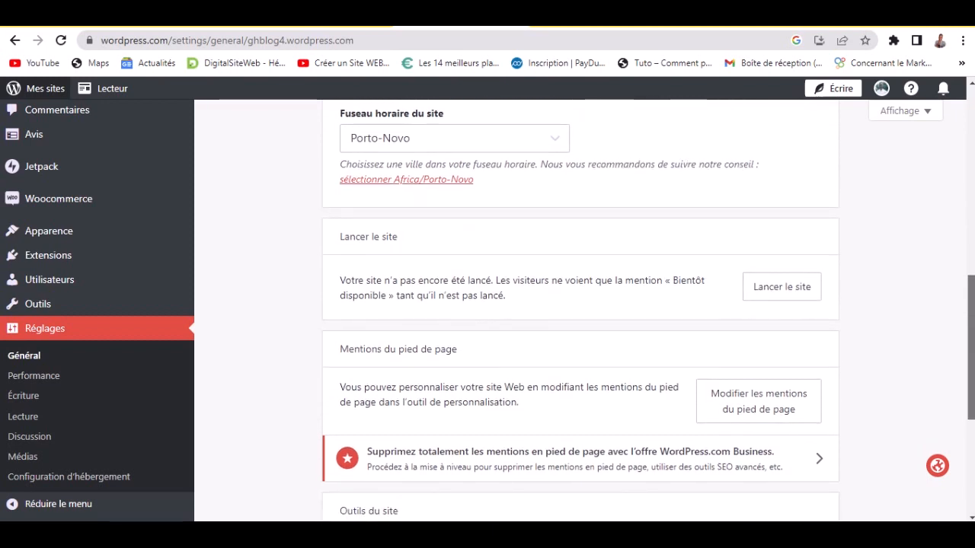
left_click_drag(972, 344, 972, 385)
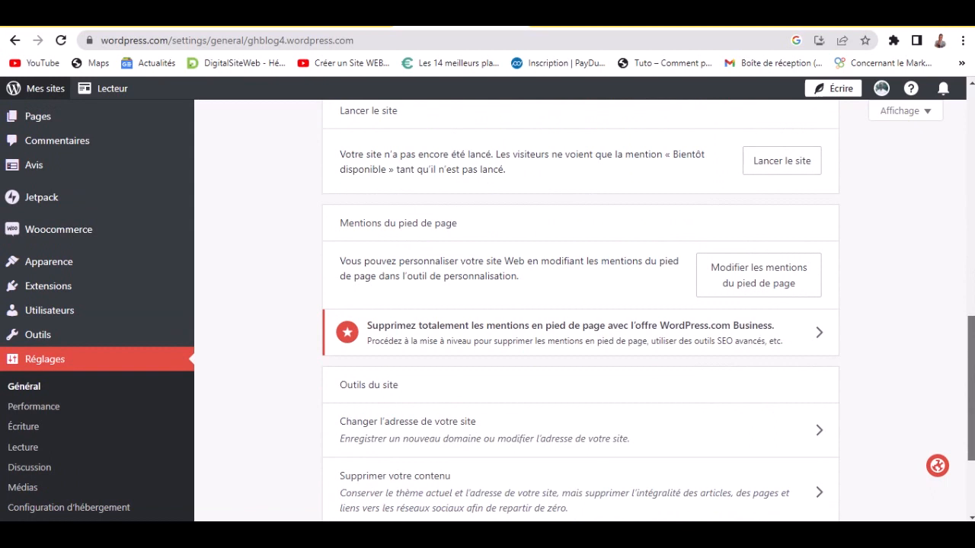
scroll(579, 304, "down", 2)
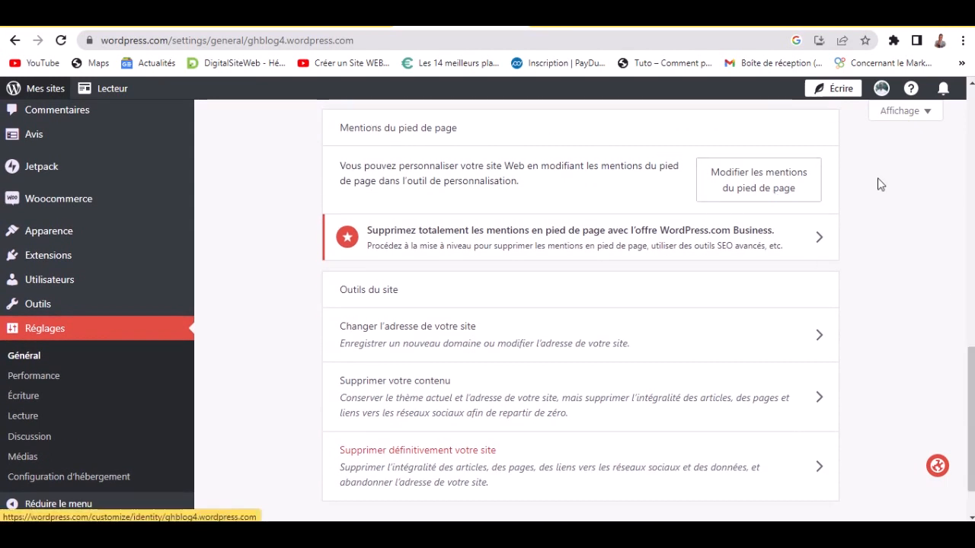
scroll(881, 184, "down", 2)
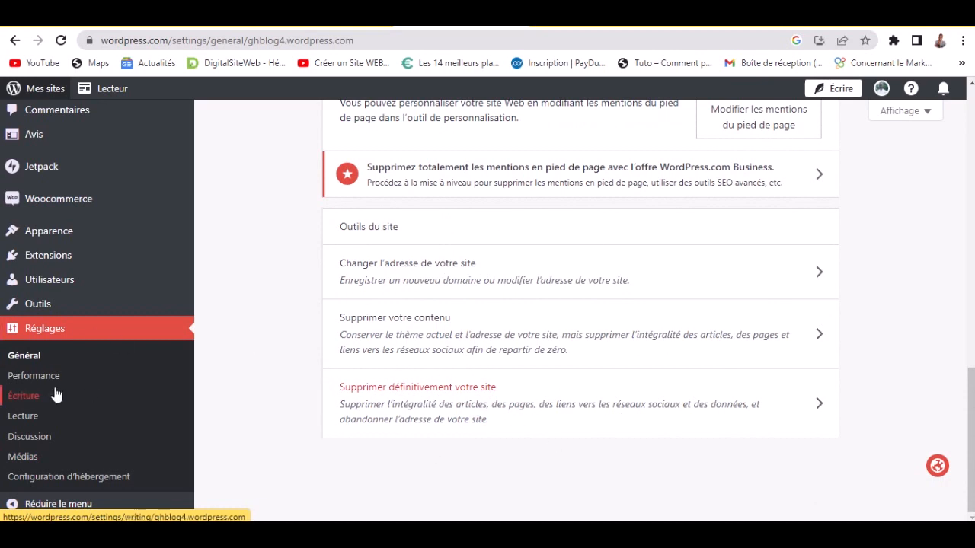
- Cancel leaving the page and save the general settings with Enregistrer les réglages
left_click(23, 380)
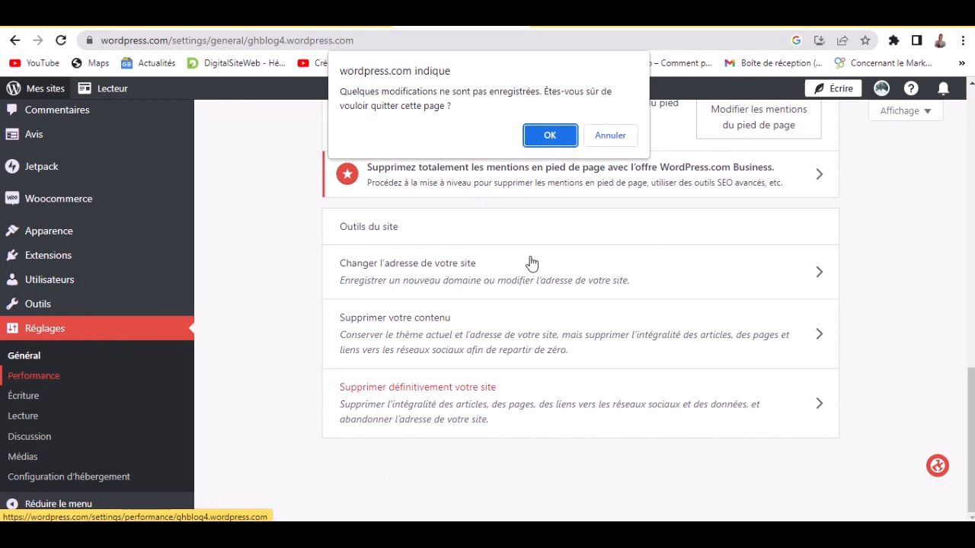
left_click(594, 135)
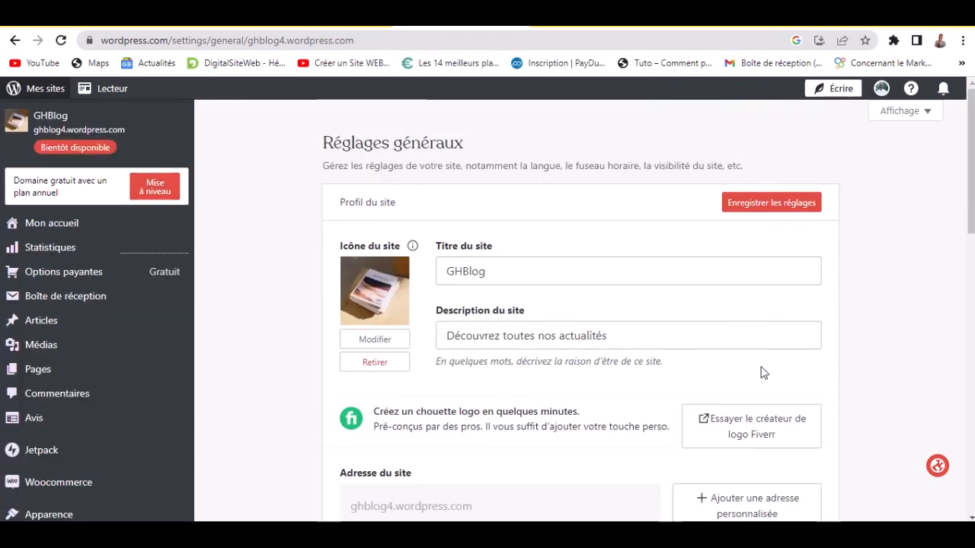
left_click(788, 210)
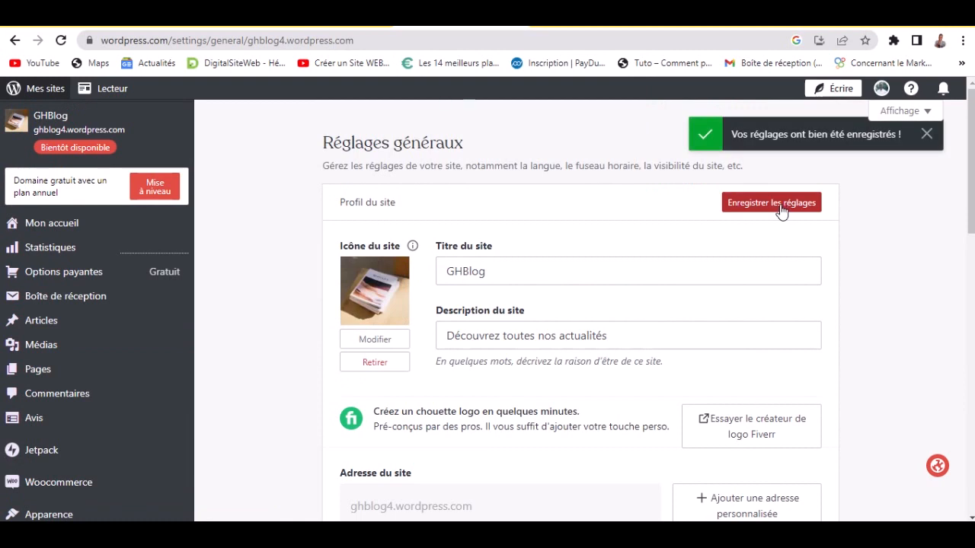
- Go to the Performance settings page
scroll(286, 289, "down", 3)
scroll(159, 431, "down", 3)
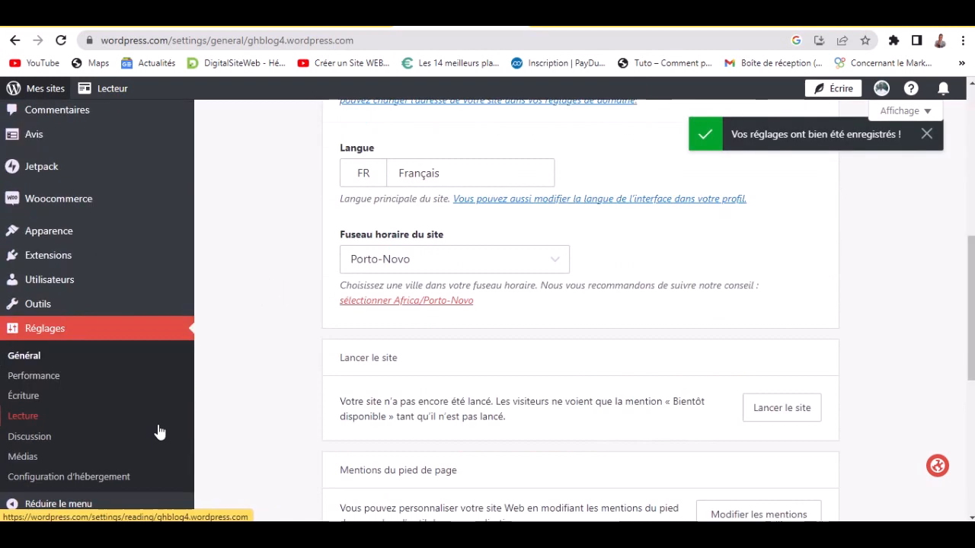
left_click(67, 381)
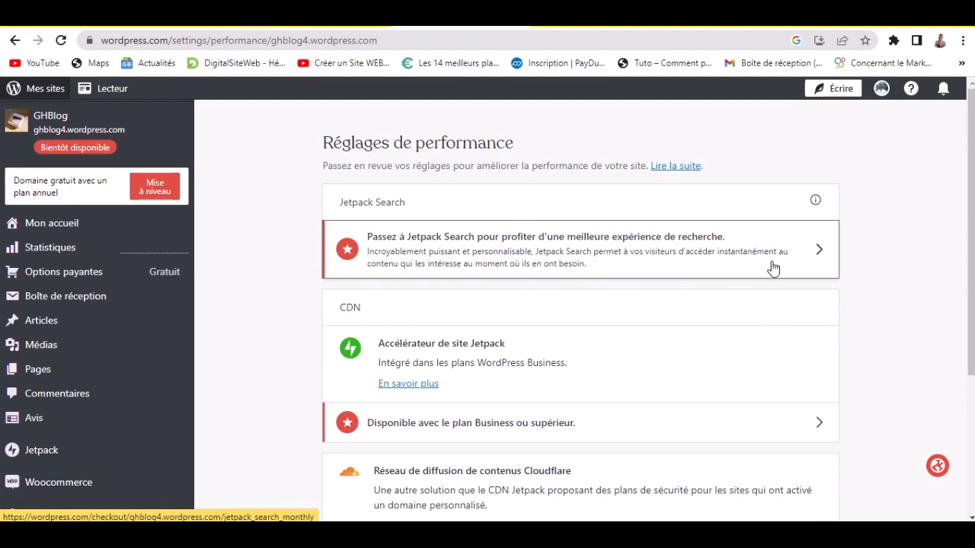
- Scroll through the Performance settings, then go to the Écriture (writing) settings
scroll(916, 321, "down", 2)
scroll(916, 321, "down", 1)
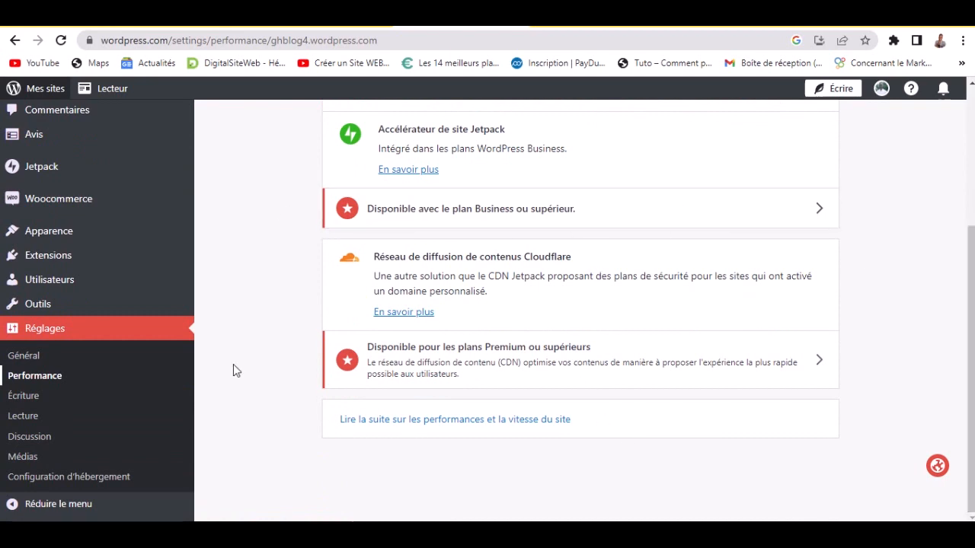
left_click(48, 397)
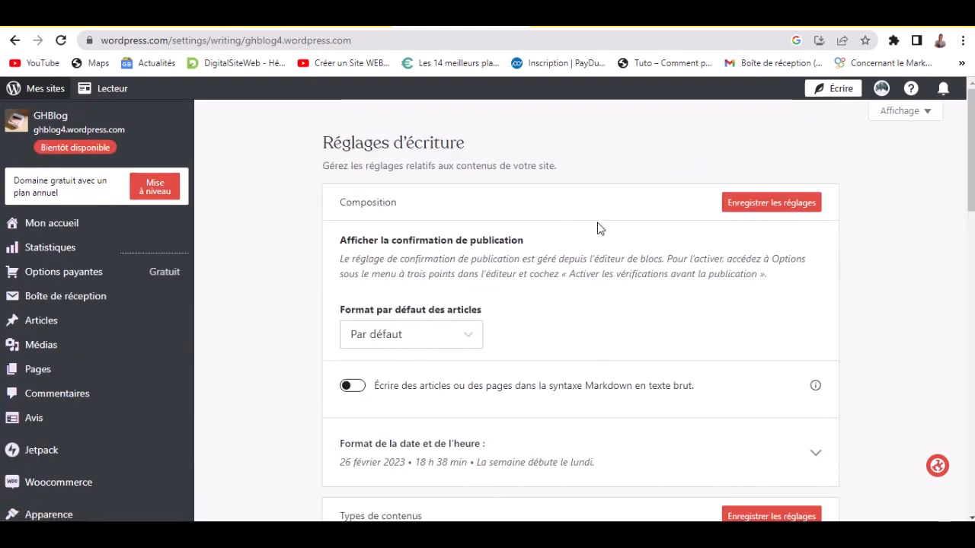
- Leave the default post format unchanged and set blog pages to show 20 posts
scroll(655, 321, "down", 1)
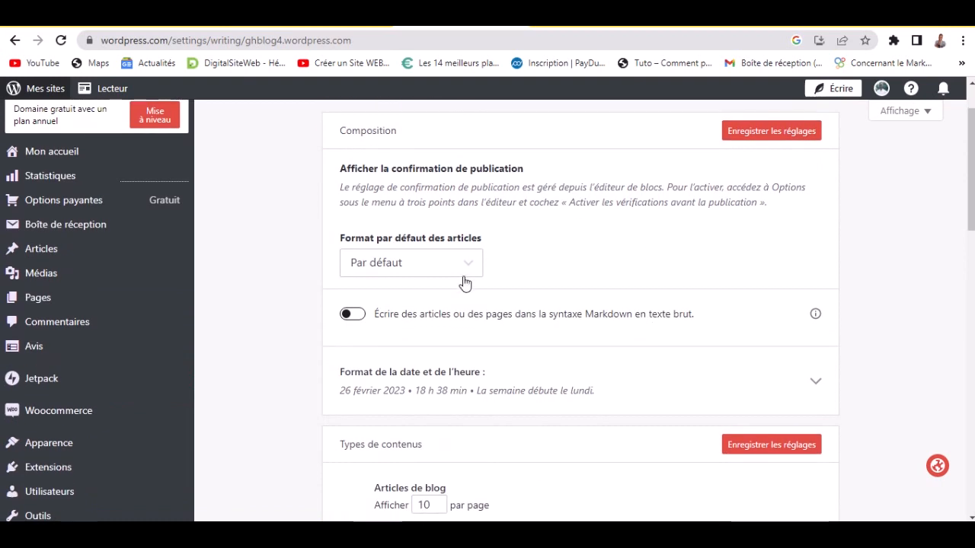
left_click(451, 273)
left_click(580, 260)
scroll(970, 213, "down", 3)
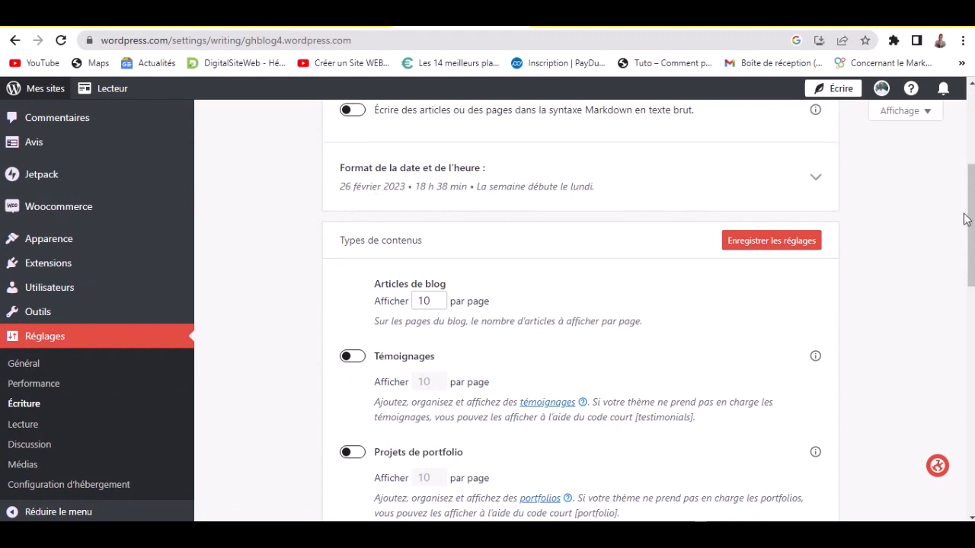
scroll(963, 219, "down", 2)
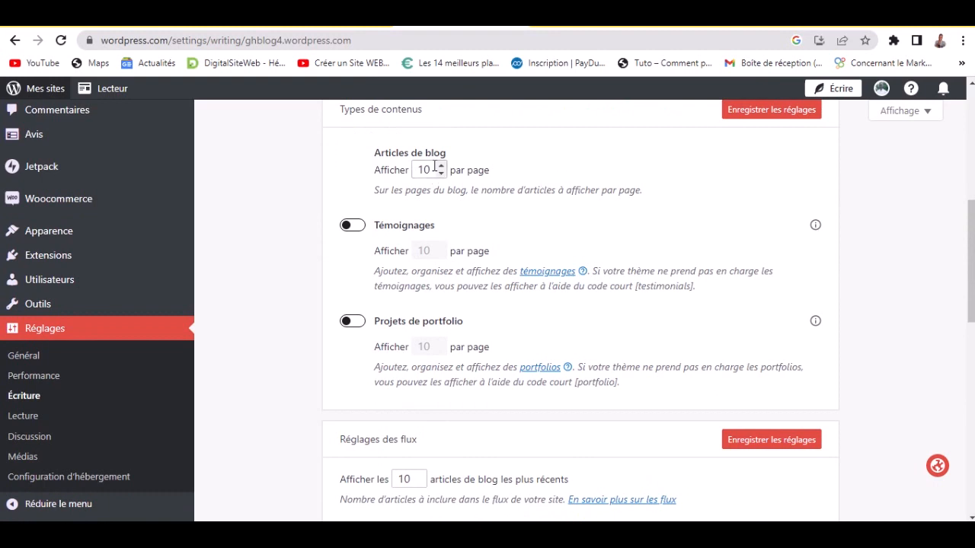
left_click(434, 168)
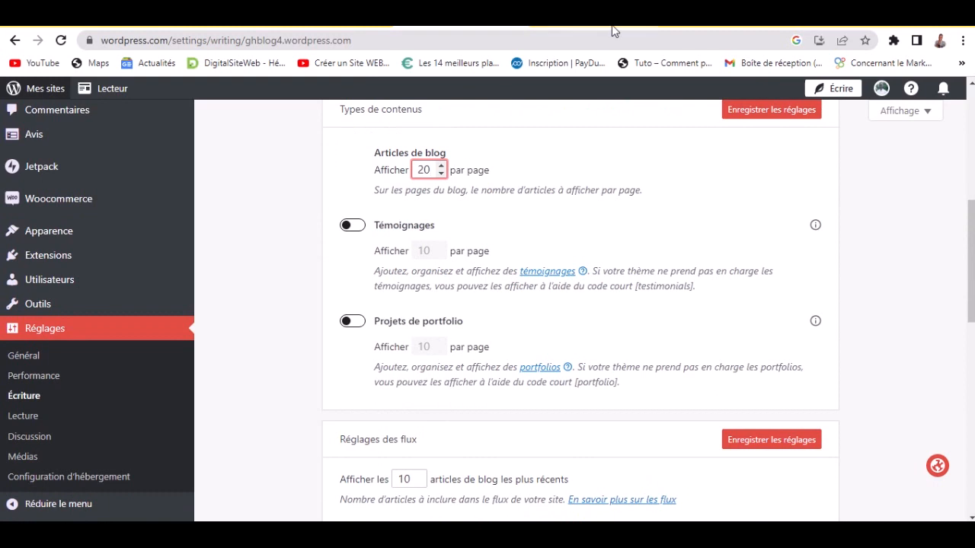
left_click(601, 189)
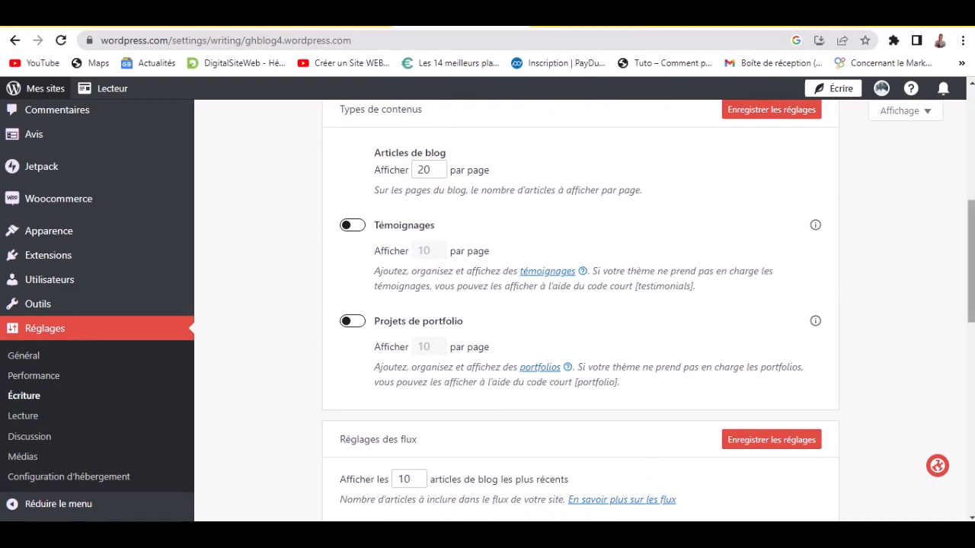
- Scroll to the bottom of the writing settings and head to the Lecture (reading) settings
scroll(604, 284, "down", 3)
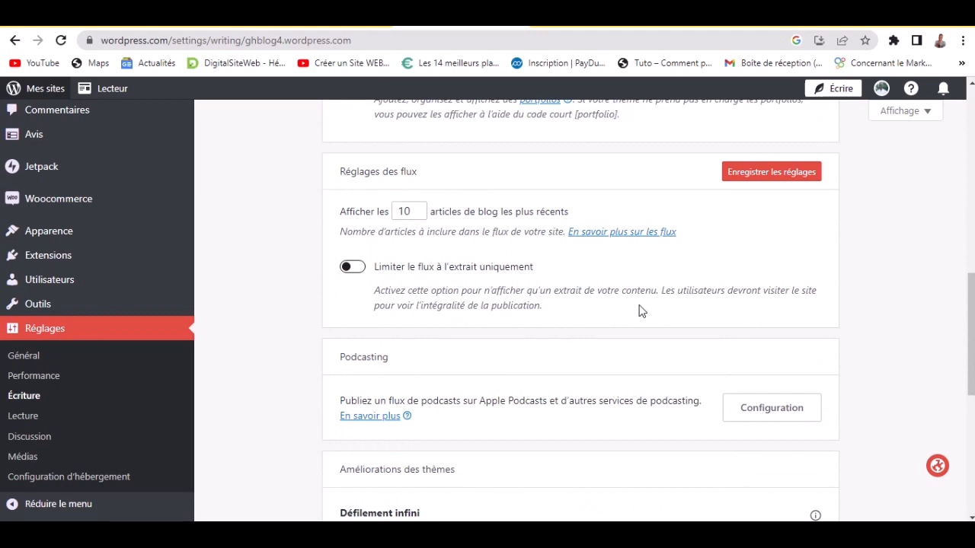
left_click_drag(972, 325, 972, 375)
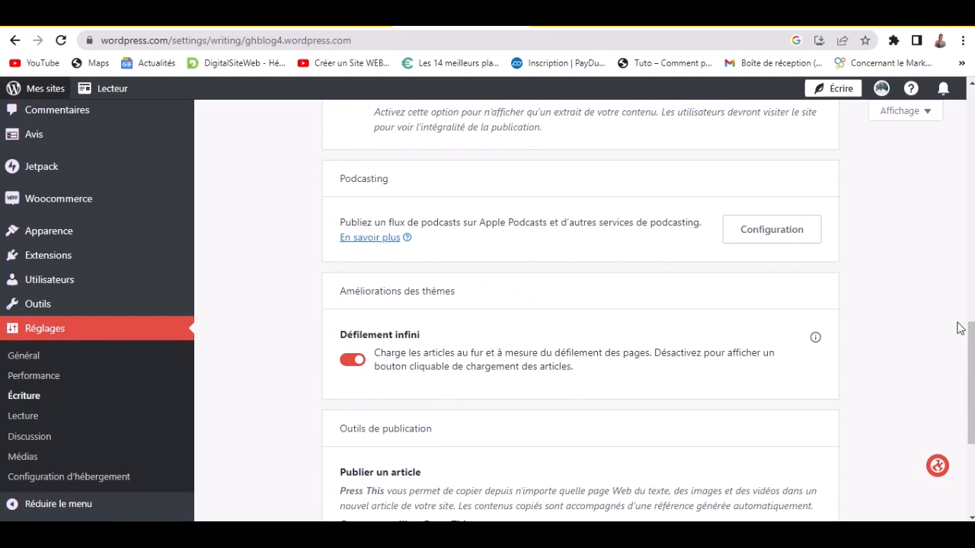
left_click_drag(973, 375, 973, 422)
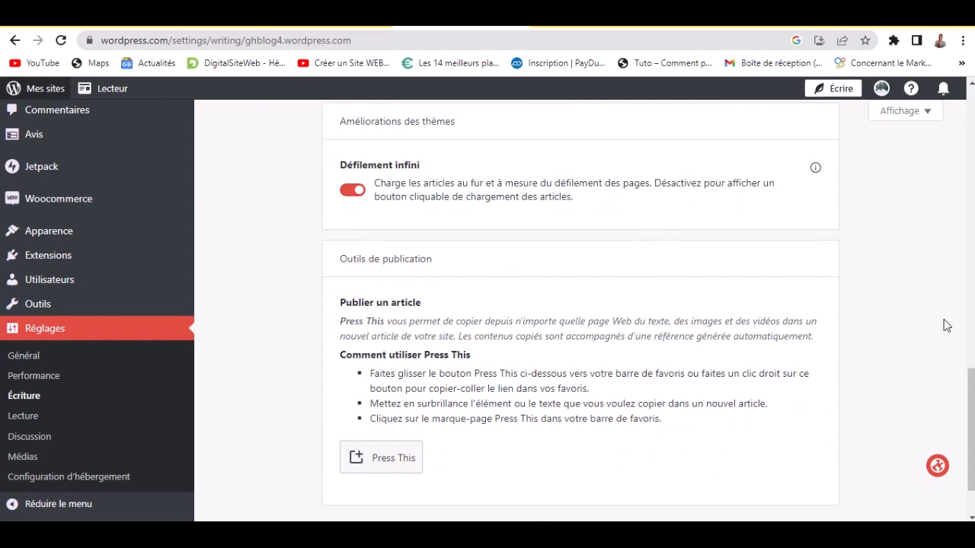
scroll(971, 427, "down", 2)
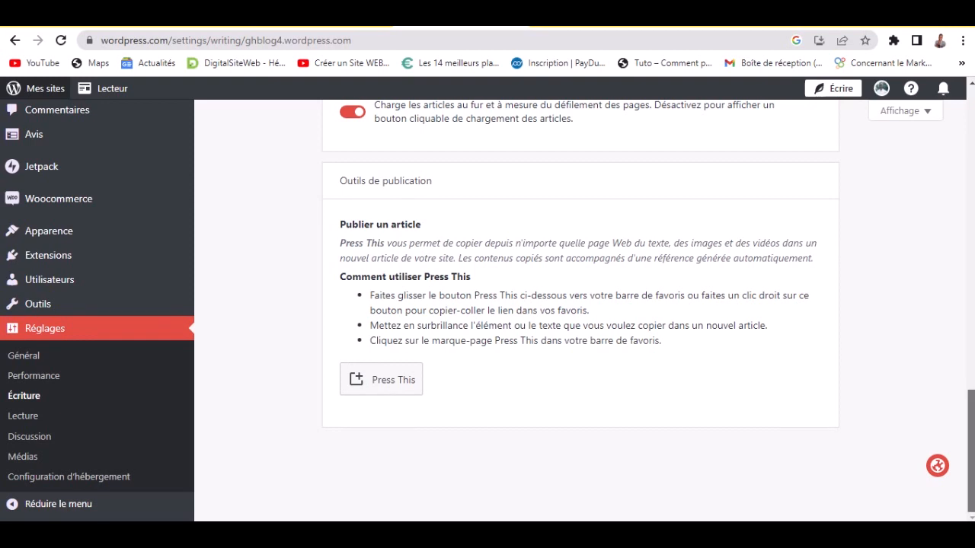
left_click(4, 425)
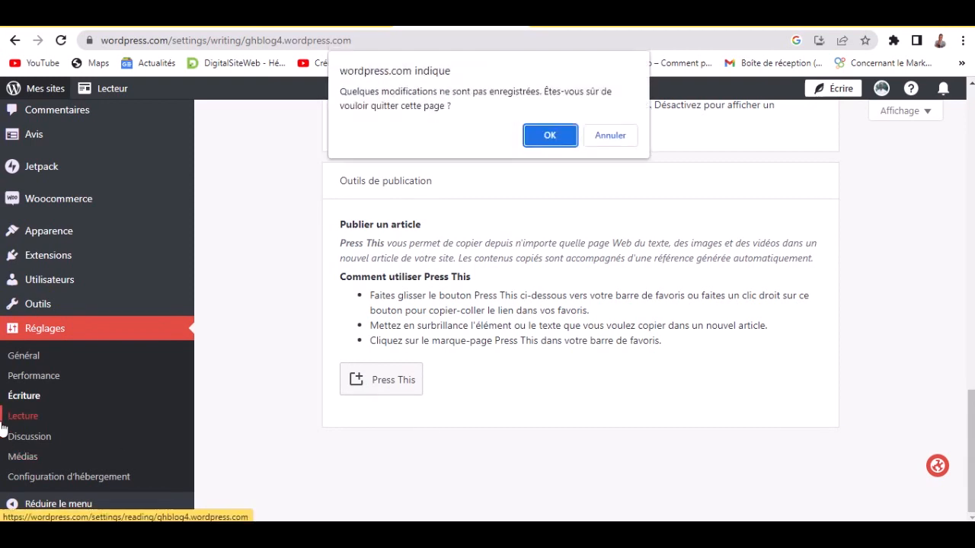
- Confirm leaving, then enable the related-posts header, thumbnails, publication date and categories/tags
left_click(548, 134)
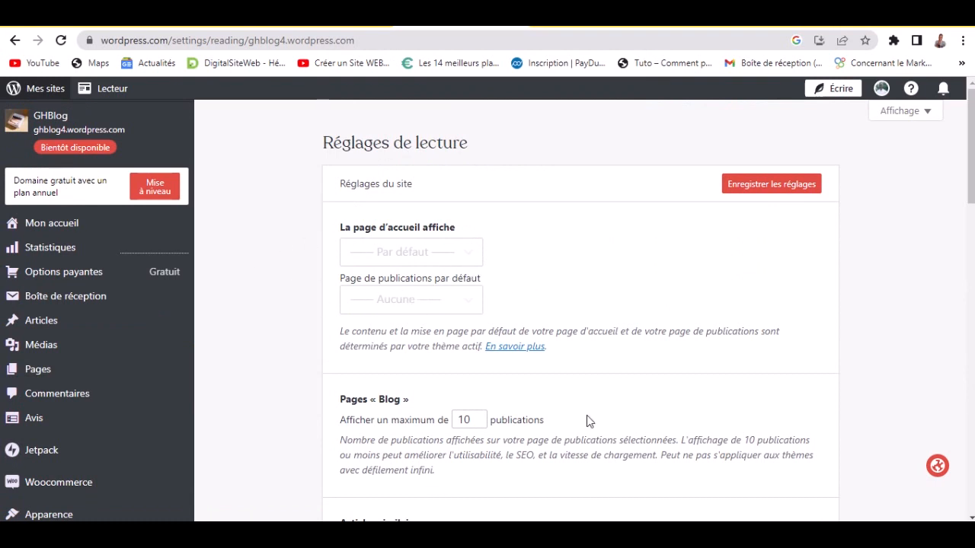
scroll(767, 371, "down", 5)
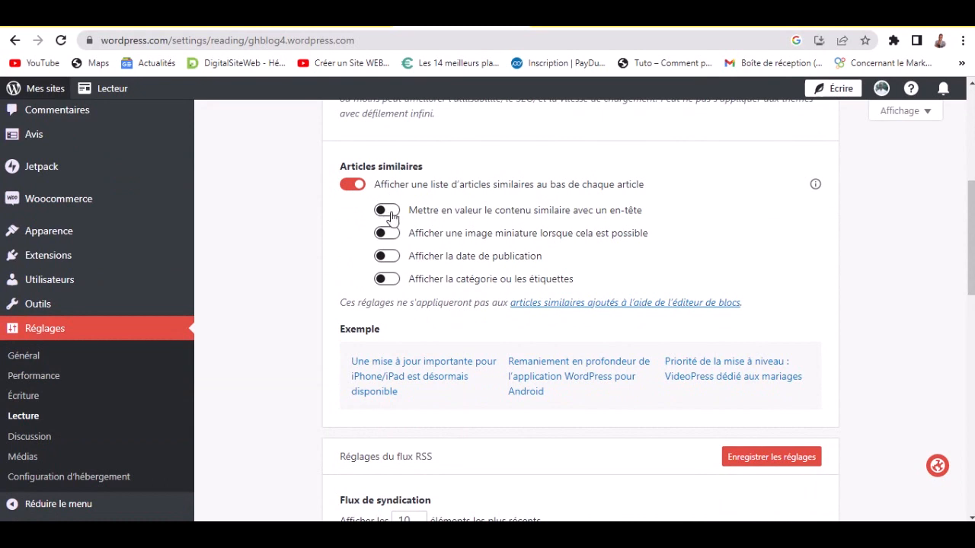
left_click(388, 212)
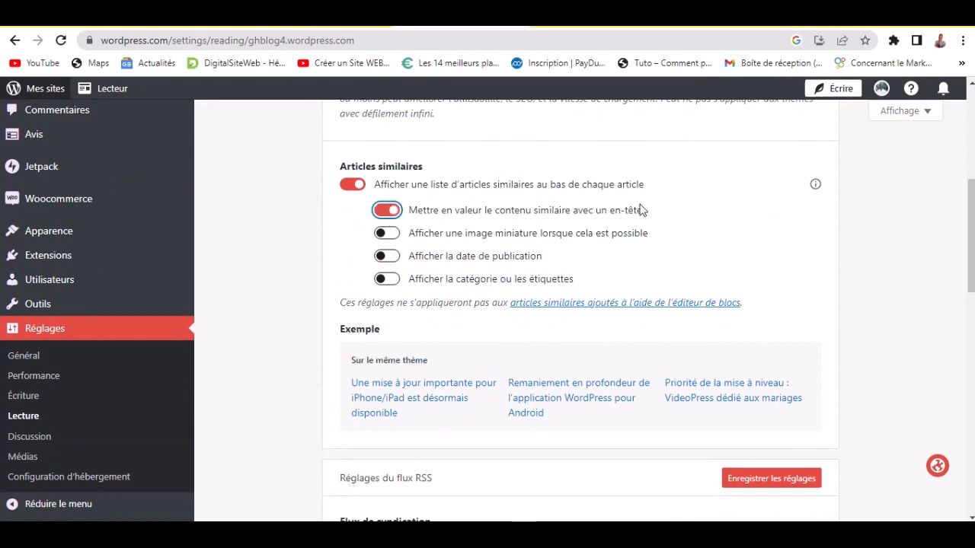
left_click(389, 234)
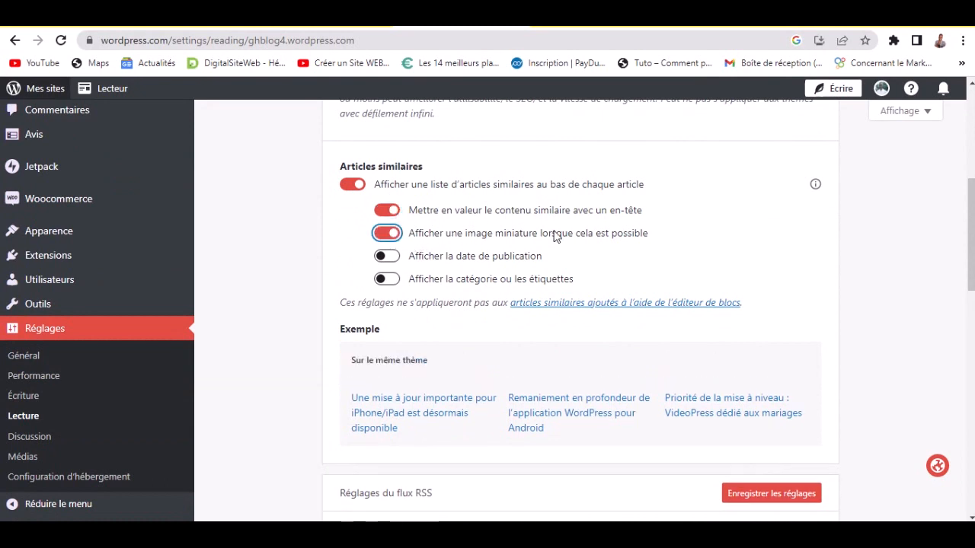
left_click(392, 259)
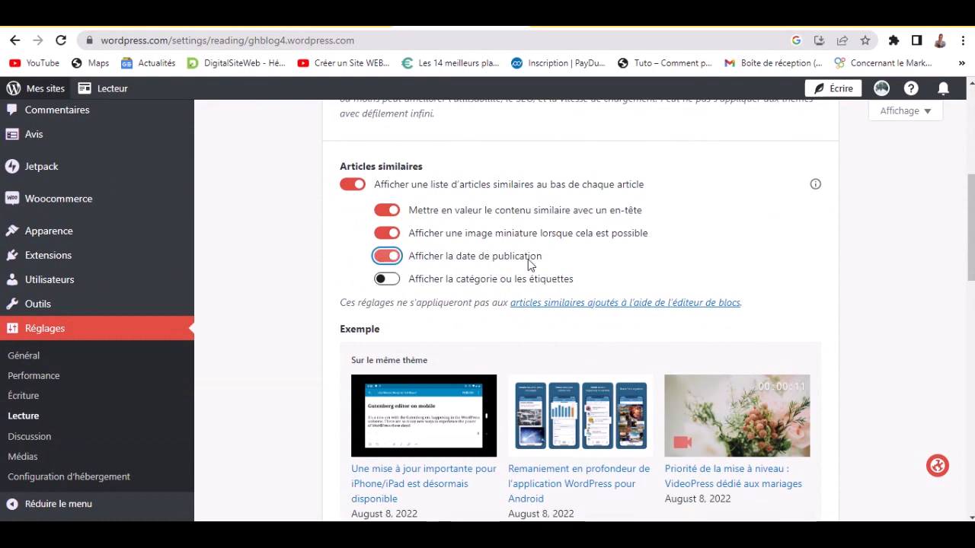
left_click(390, 280)
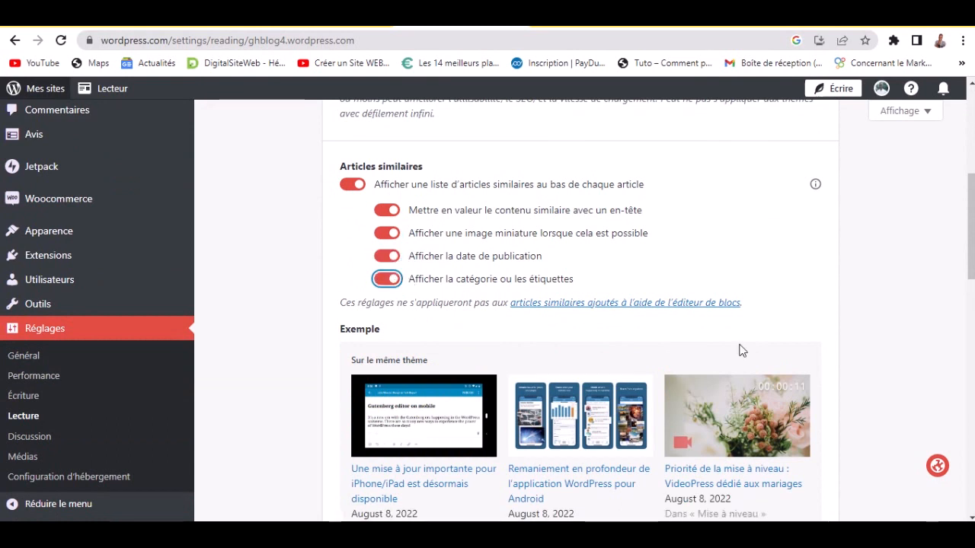
scroll(972, 303, "down", 4)
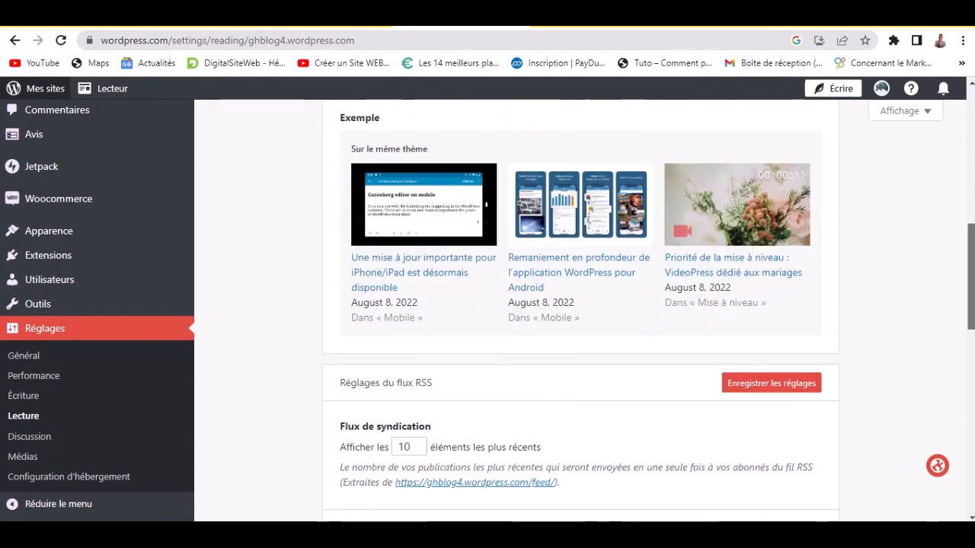
- Set the RSS feed to 'Un extrait' and save the reading settings
scroll(579, 311, "down", 2)
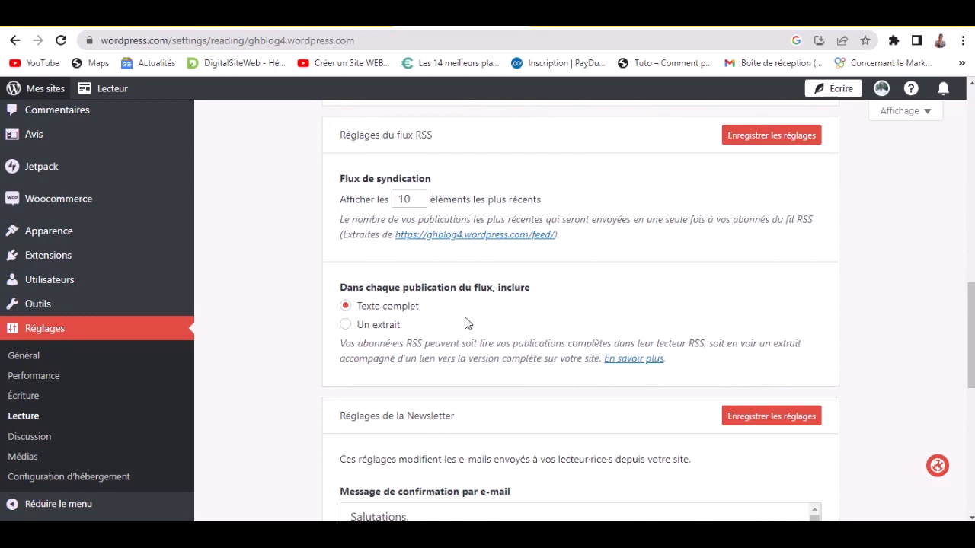
left_click(347, 326)
left_click(777, 143)
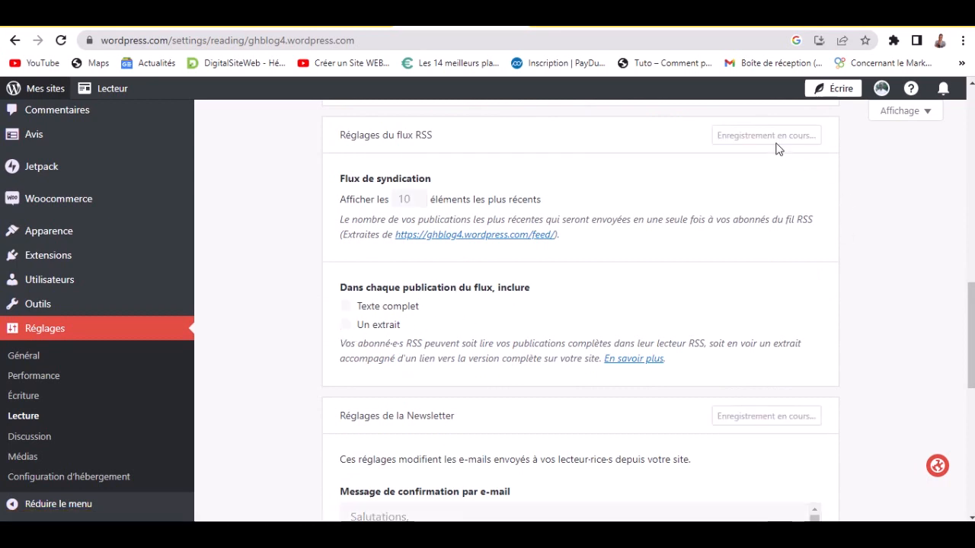
mouse_move(457, 23)
left_click(372, 42)
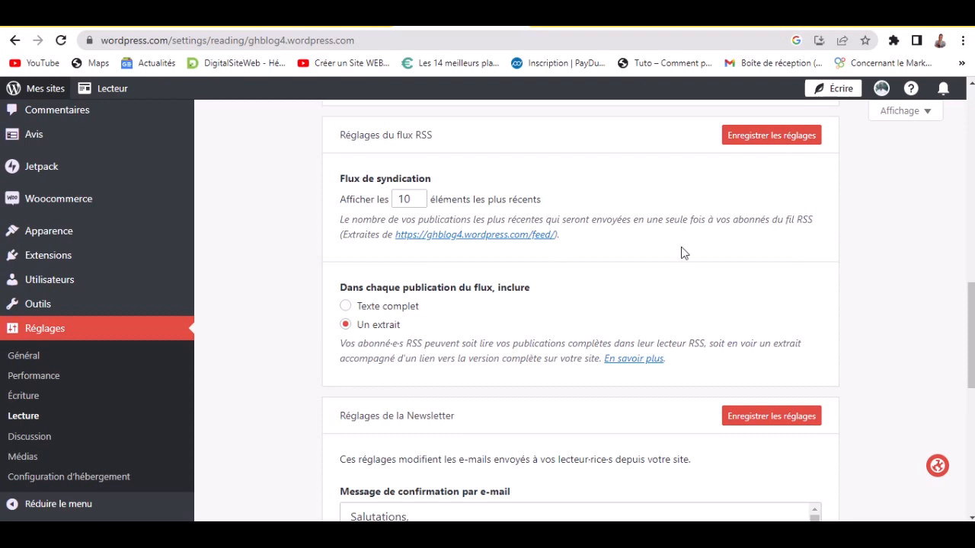
left_click(756, 139)
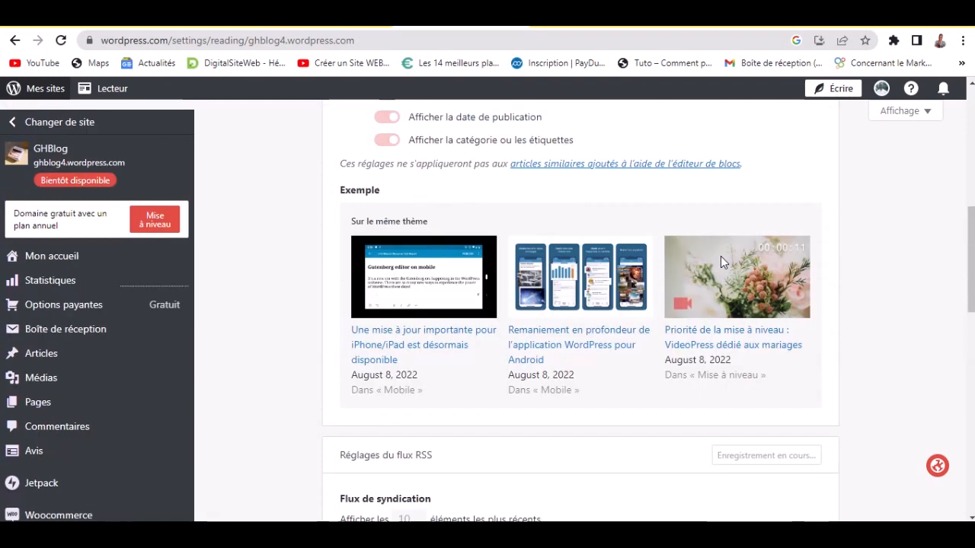
scroll(721, 262, "up", 5)
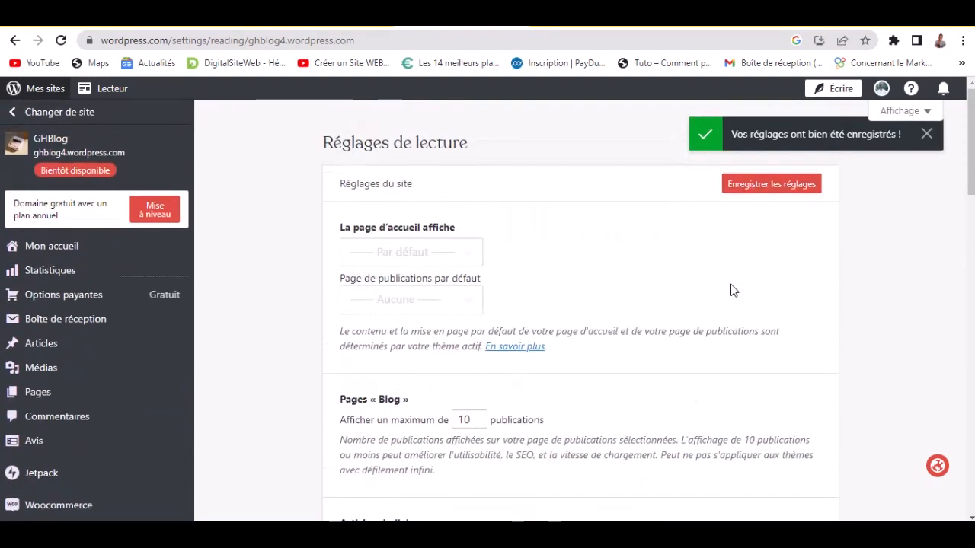
left_click(769, 190)
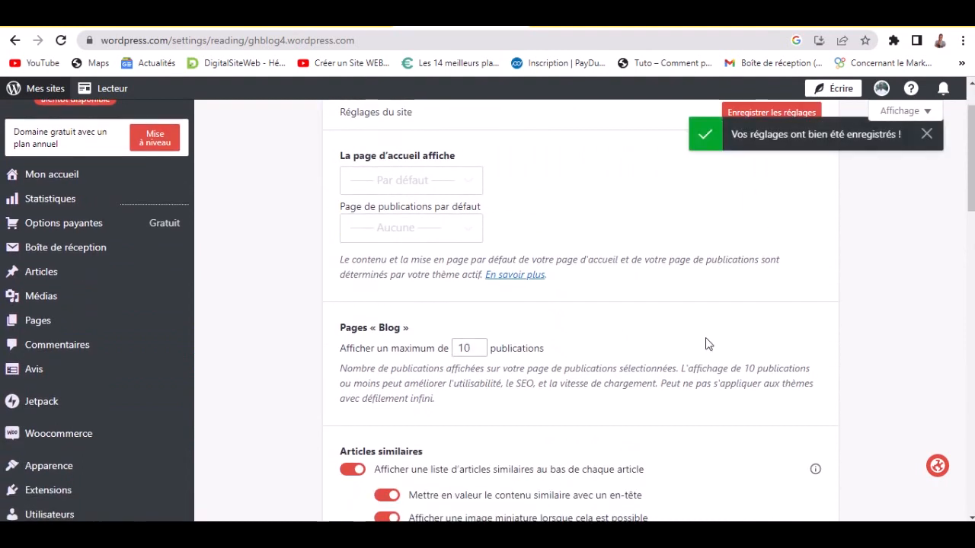
scroll(762, 362, "down", 8)
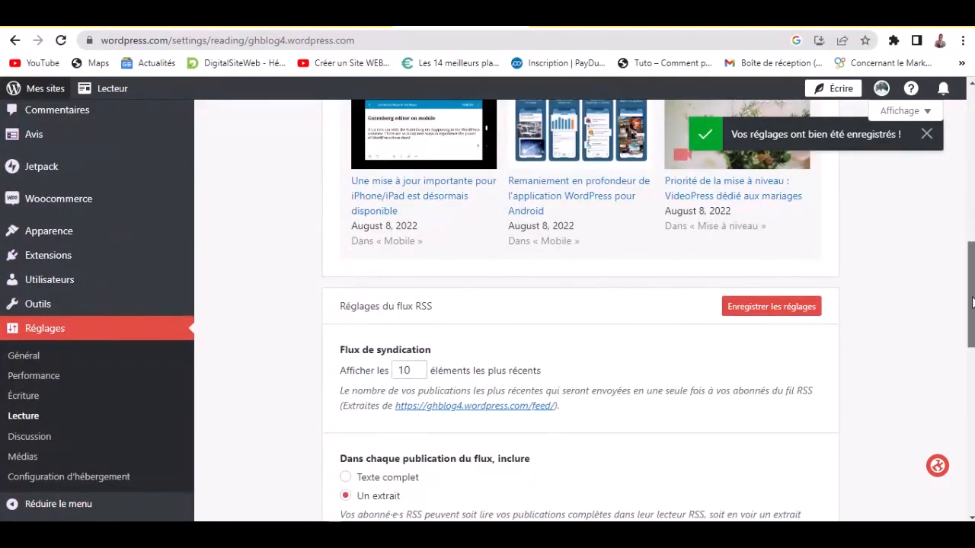
scroll(966, 312, "up", 1)
scroll(972, 319, "down", 6)
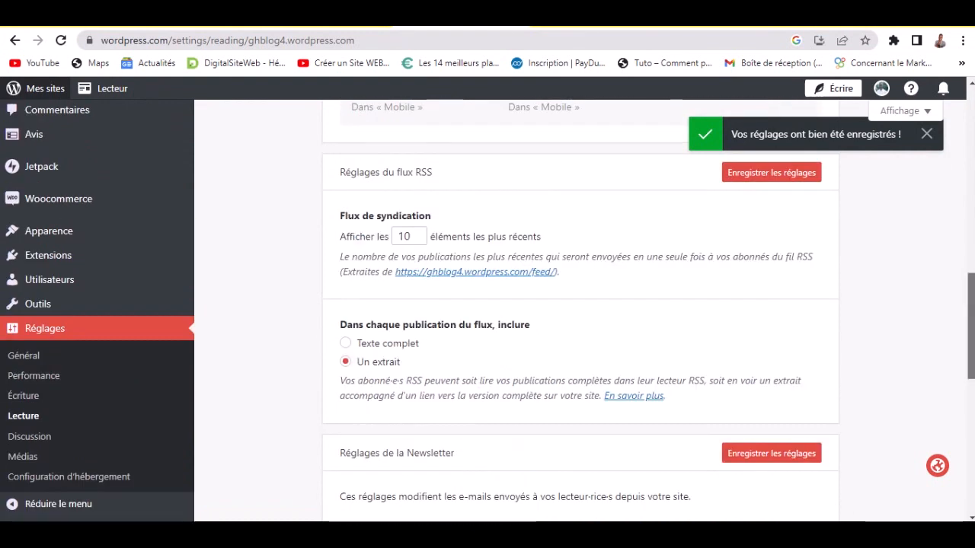
scroll(972, 320, "down", 1)
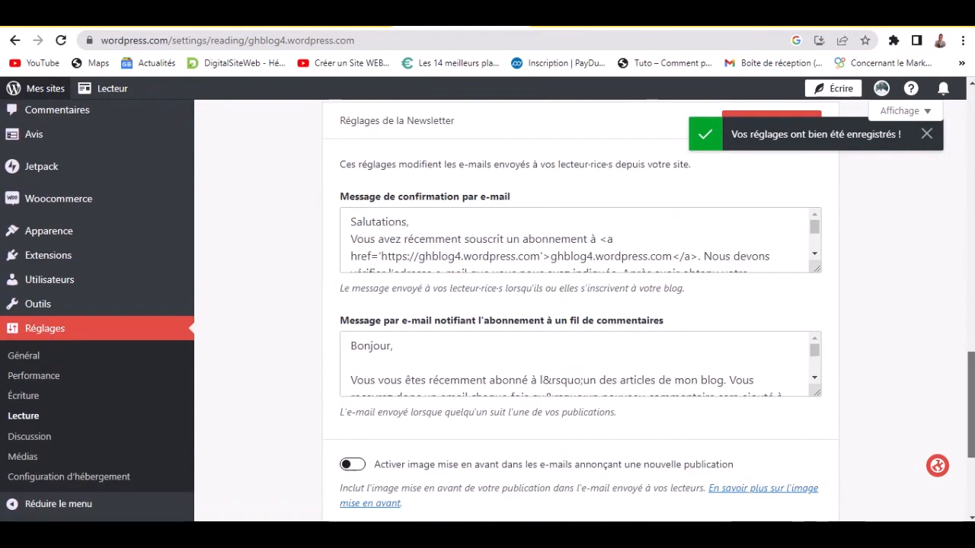
scroll(579, 305, "up", 1)
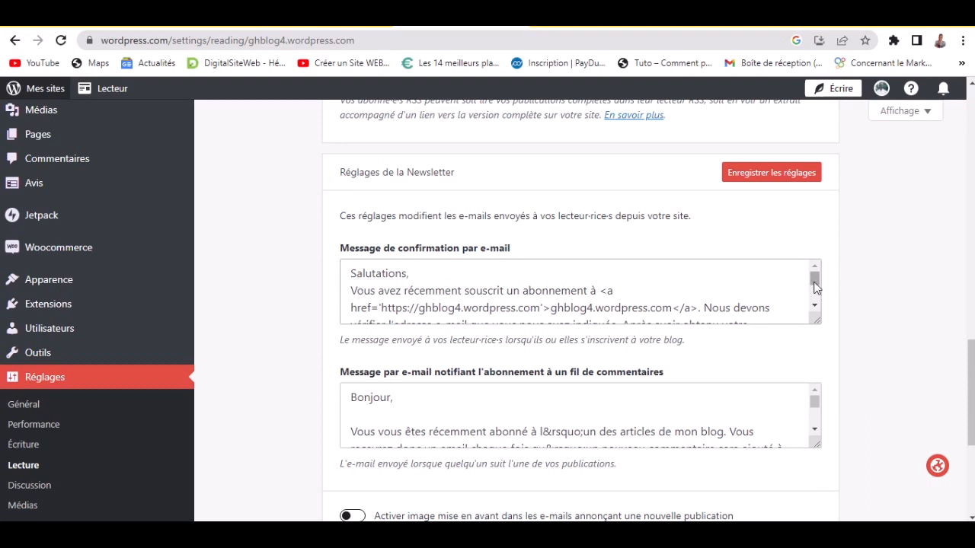
left_click_drag(814, 284, 820, 304)
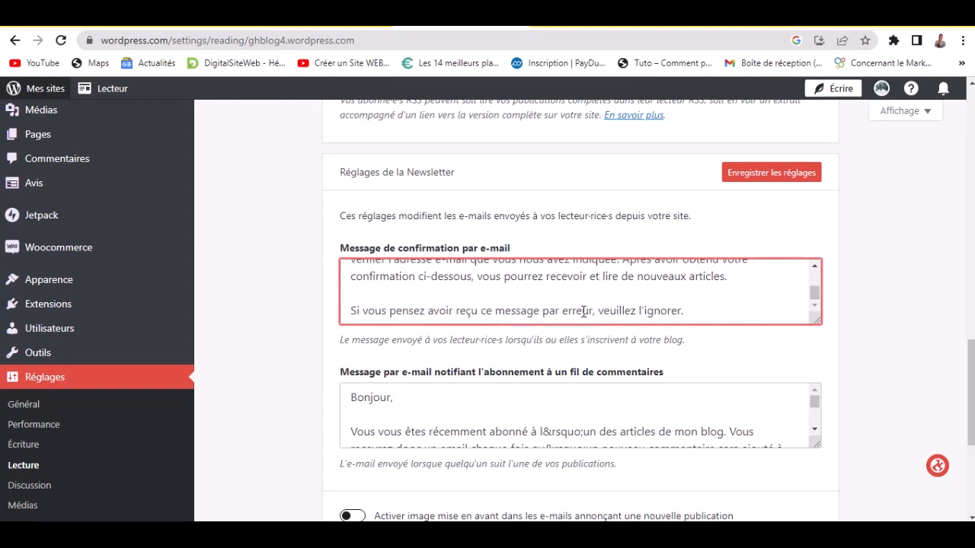
left_click_drag(972, 358, 972, 408)
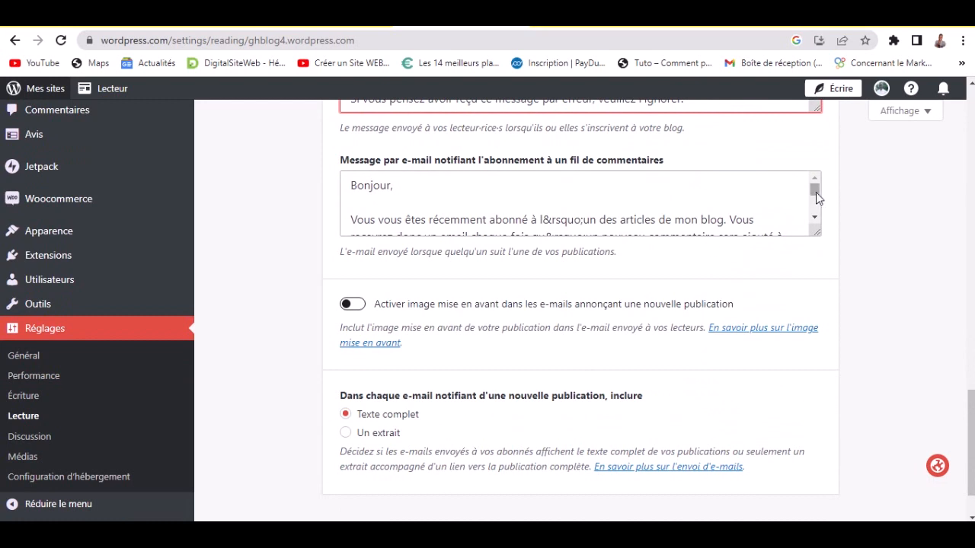
left_click_drag(816, 192, 820, 217)
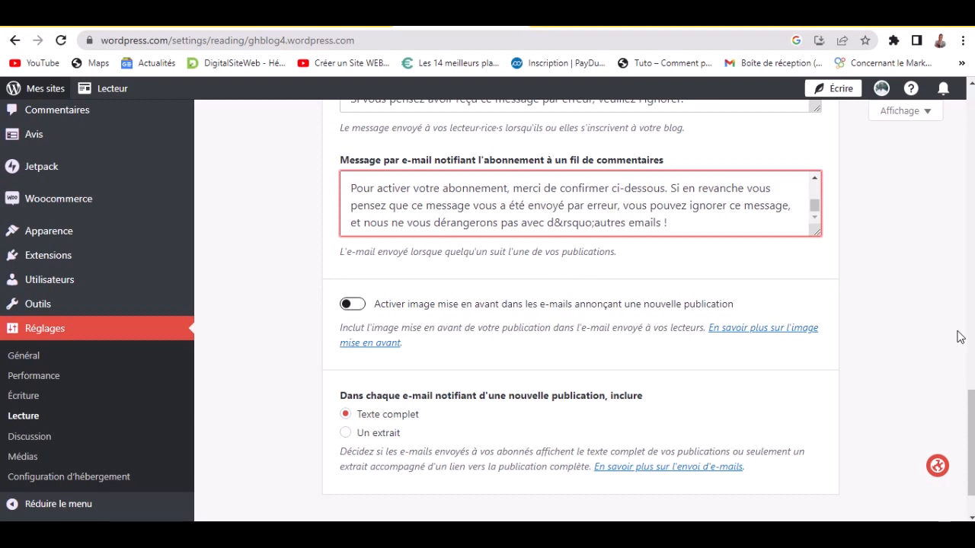
left_click_drag(971, 412, 971, 422)
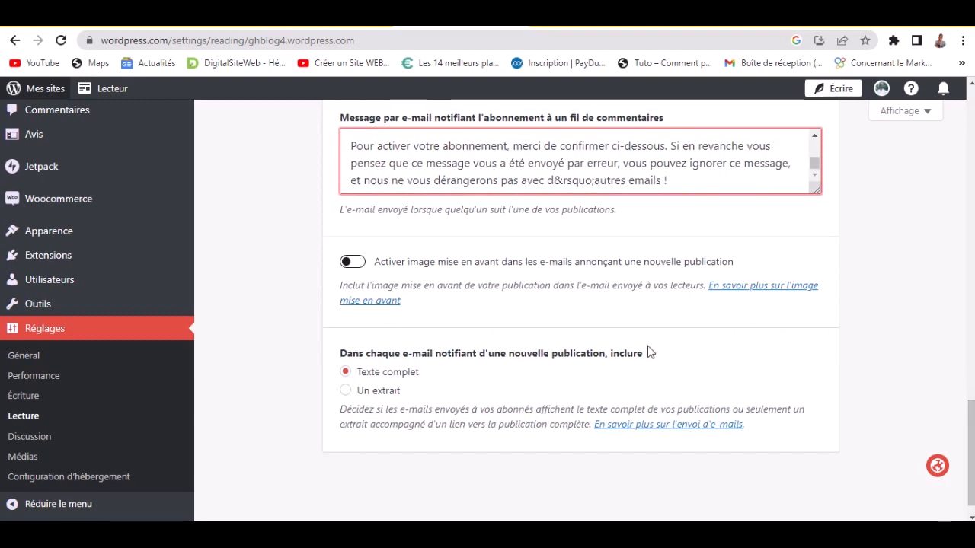
scroll(343, 385, "down", 1)
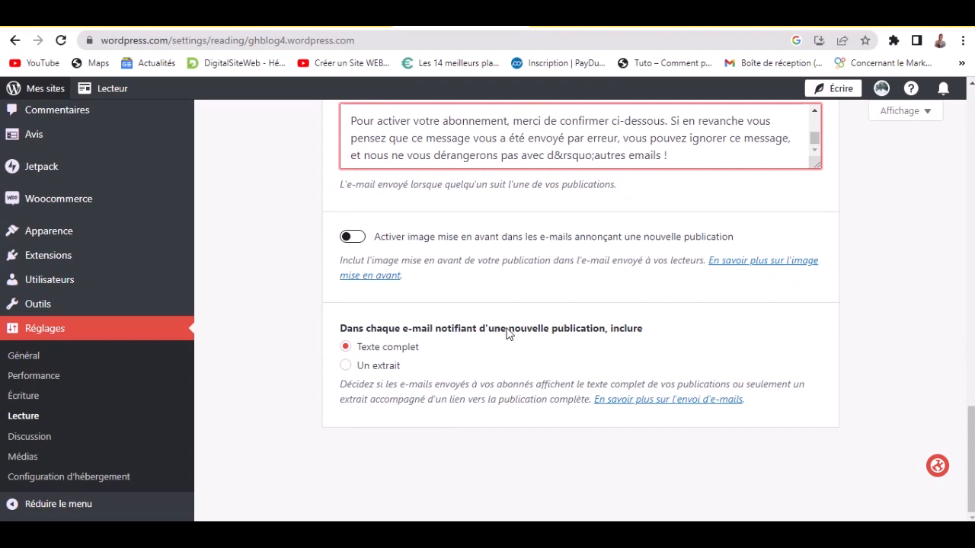
- Send only 'Un extrait' with the featured image in new-post e-mails, and save the newsletter settings
left_click(346, 367)
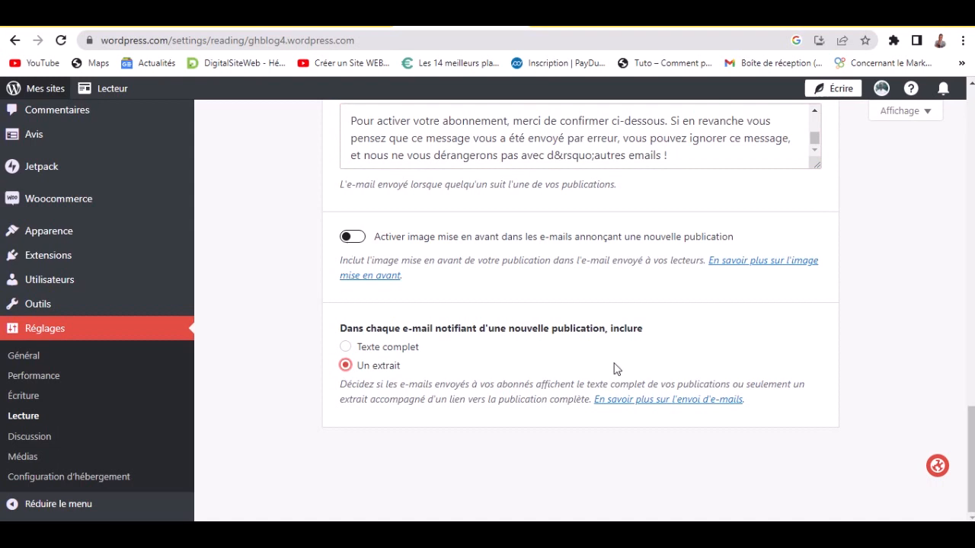
left_click(353, 239)
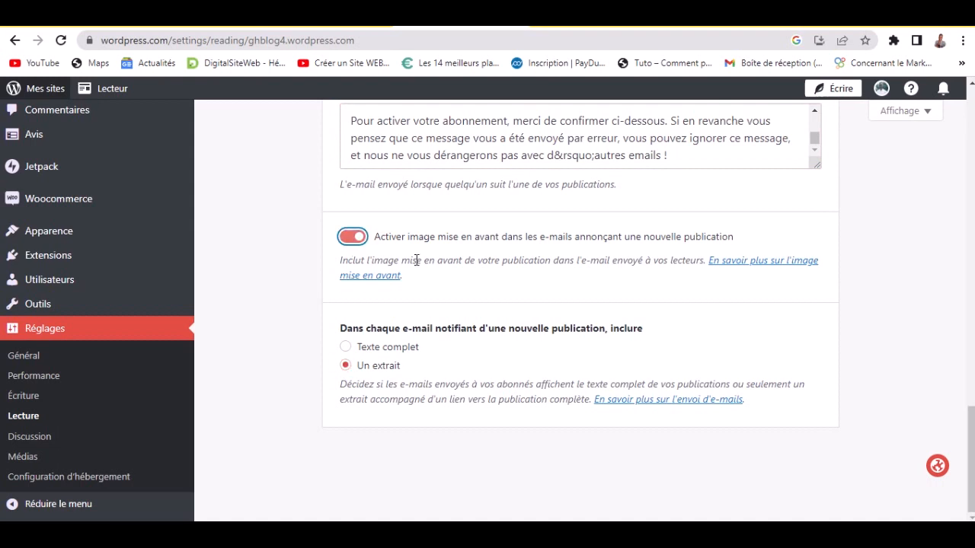
left_click(516, 315)
left_click_drag(972, 411, 972, 332)
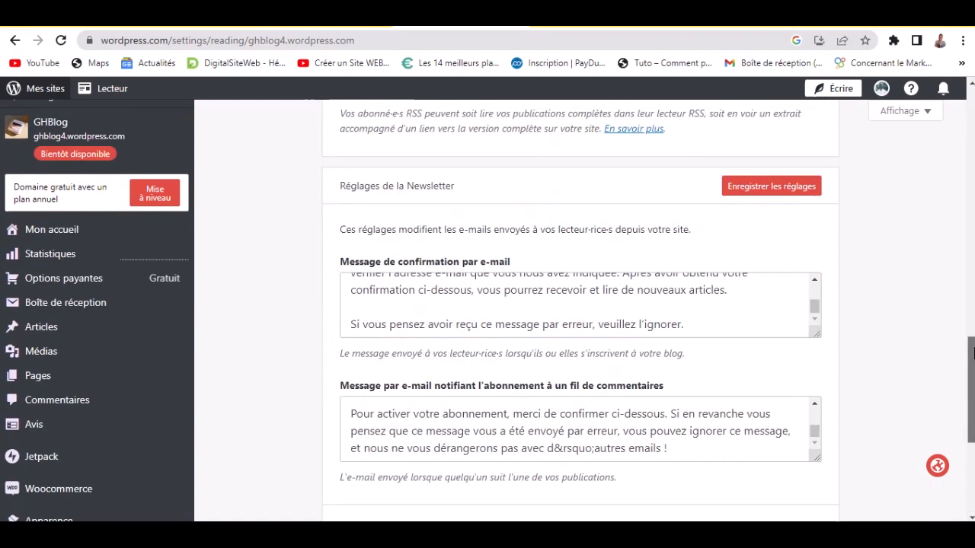
left_click(742, 223)
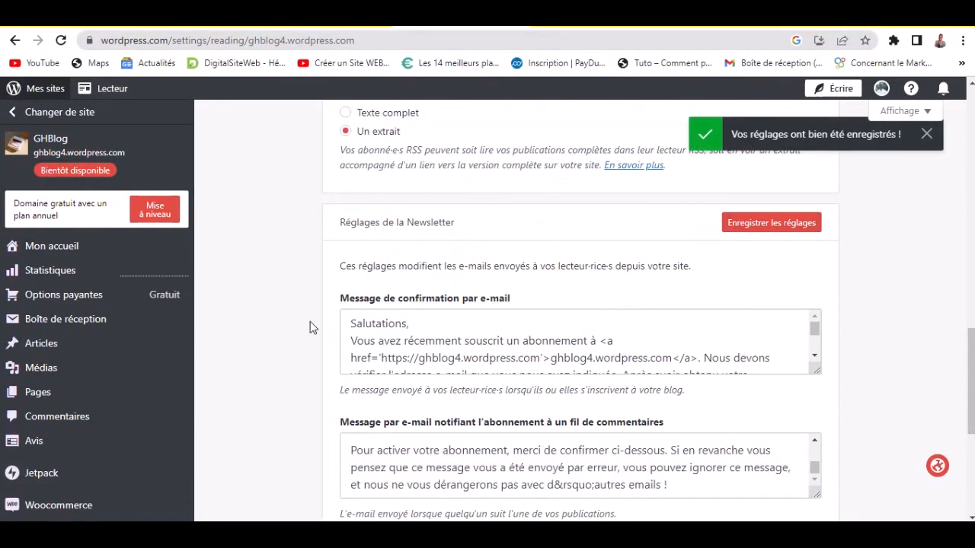
scroll(304, 338, "down", 5)
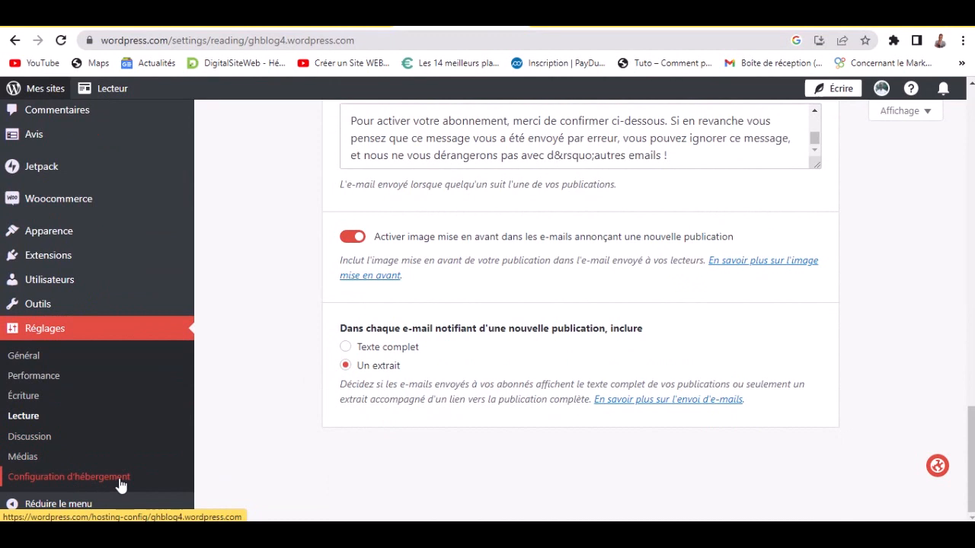
- Open Configuration d'hébergement, confirm leaving, and choose 'Mettre à niveau vers le plan Business'
left_click(120, 485)
left_click(550, 134)
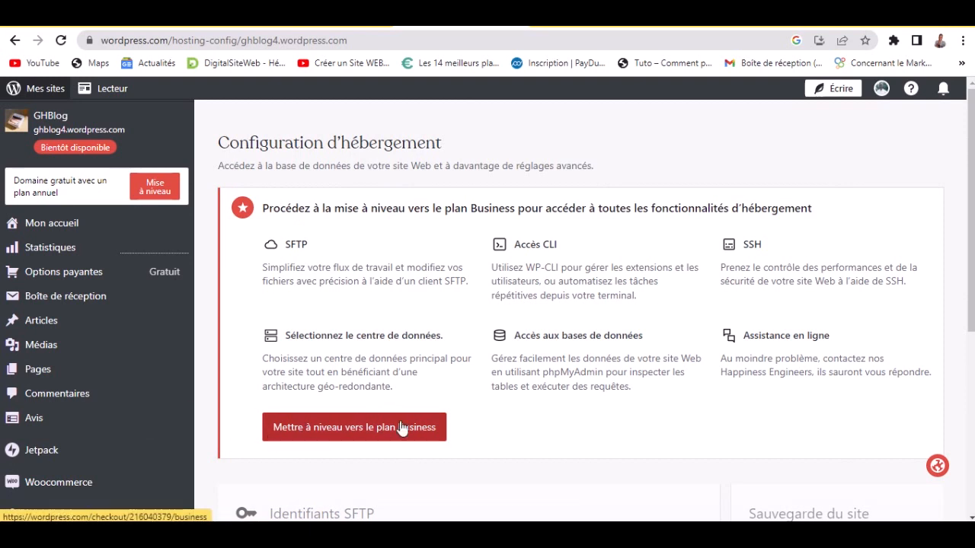
left_click(334, 433)
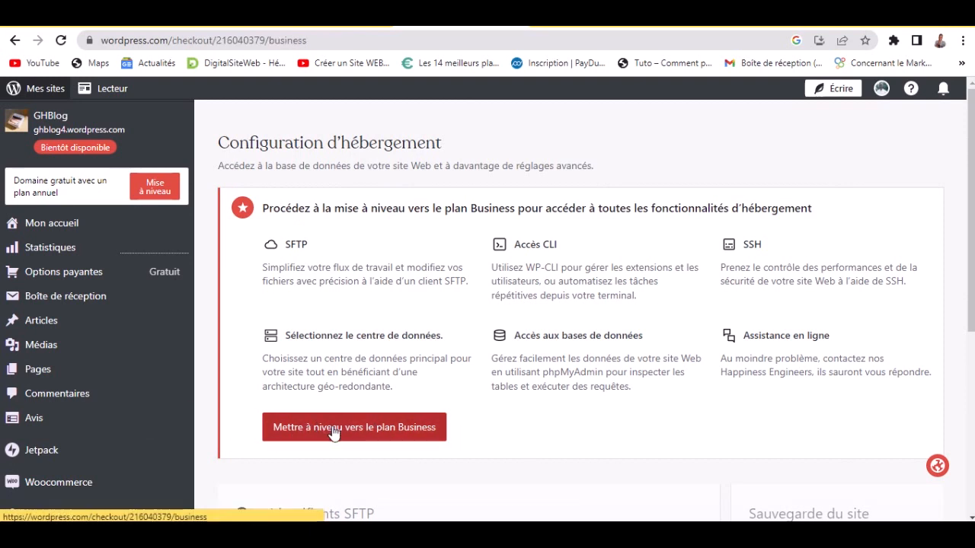
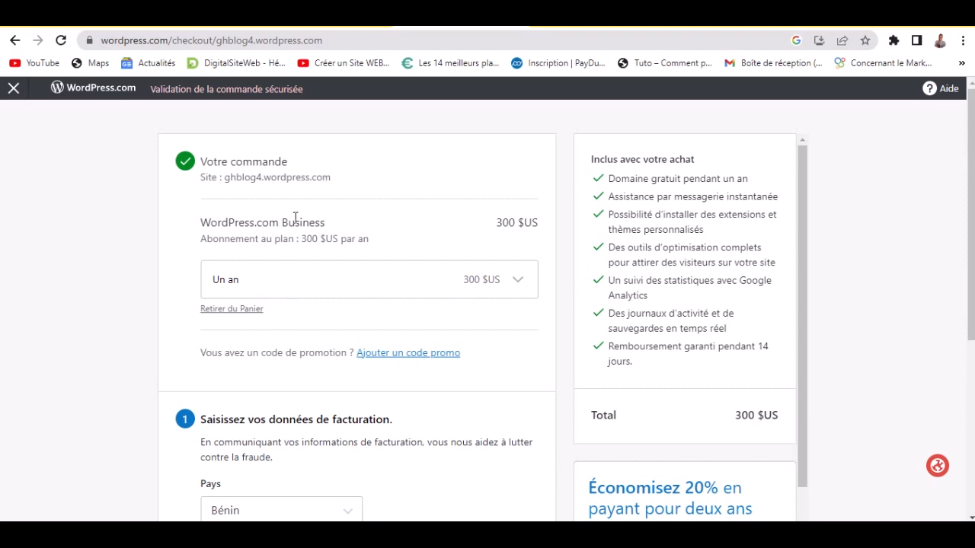
- Abandon the 300 $US Business plan checkout and choose 'Panier vide' to empty the cart
scroll(461, 314, "down", 1)
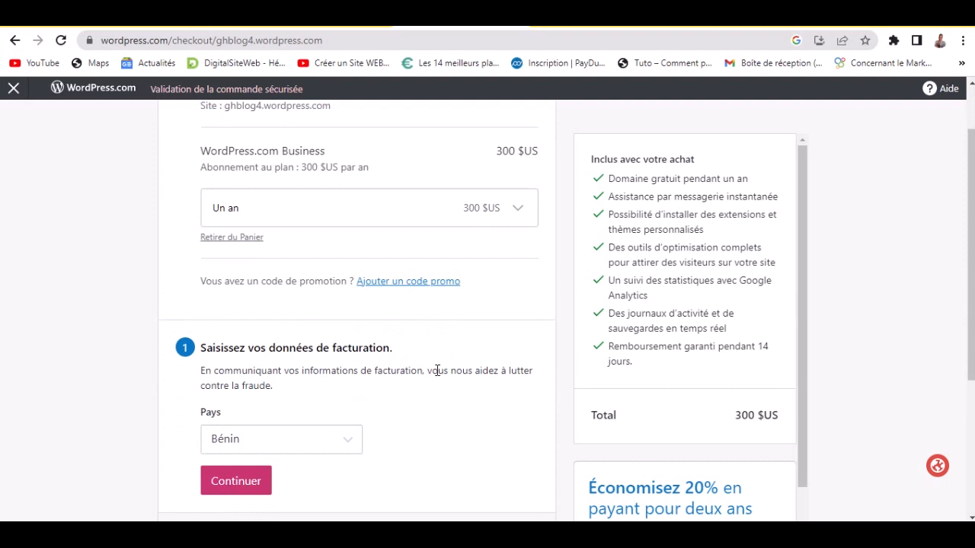
scroll(313, 399, "down", 3)
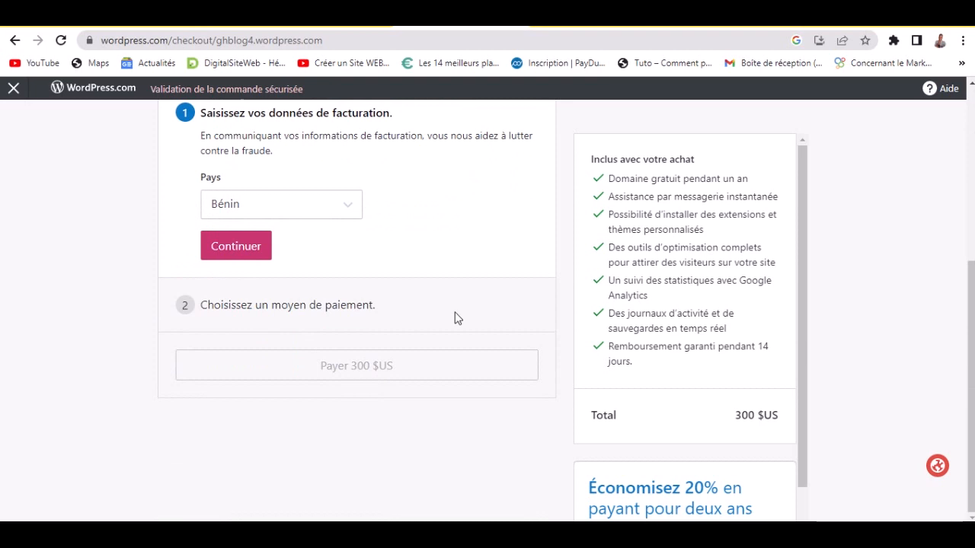
scroll(496, 359, "up", 3)
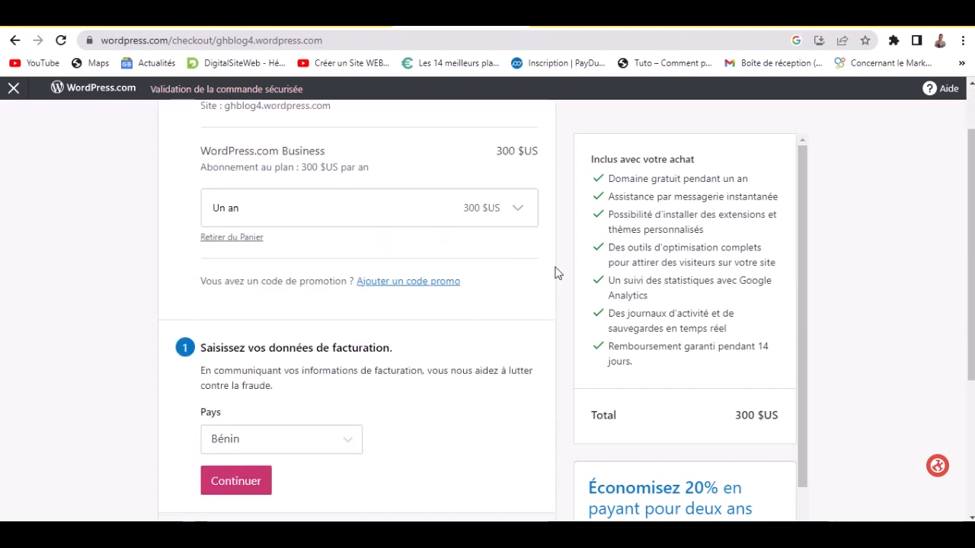
scroll(556, 273, "up", 1)
scroll(744, 361, "down", 2)
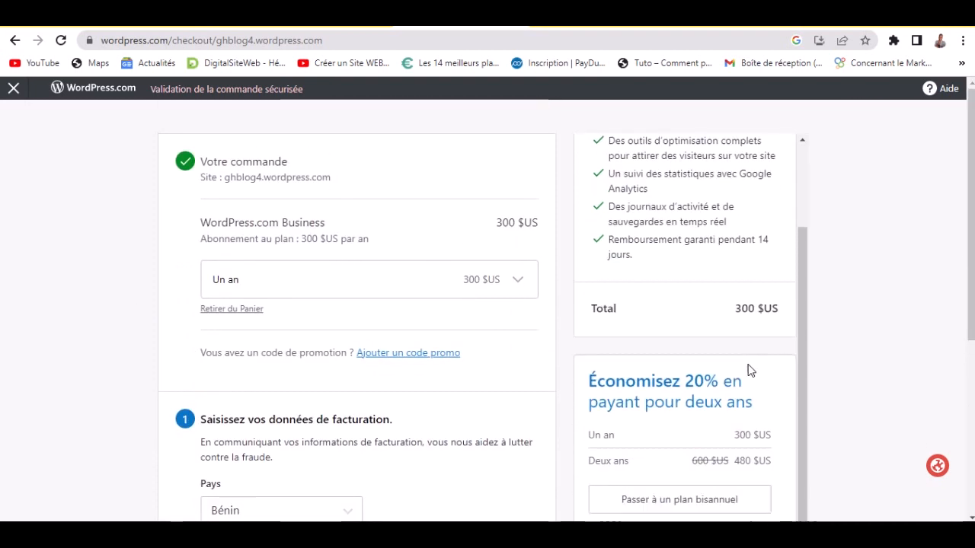
scroll(750, 377, "down", 4)
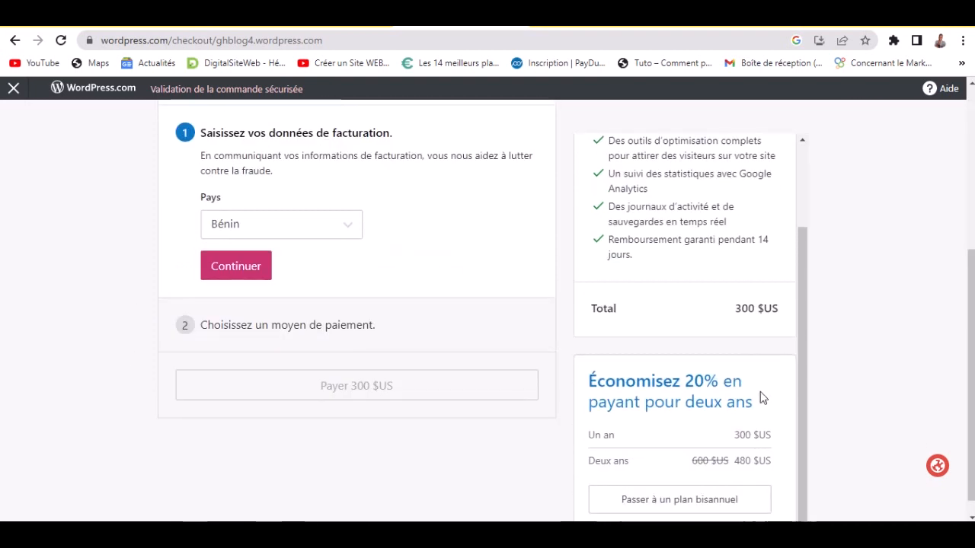
left_click(13, 91)
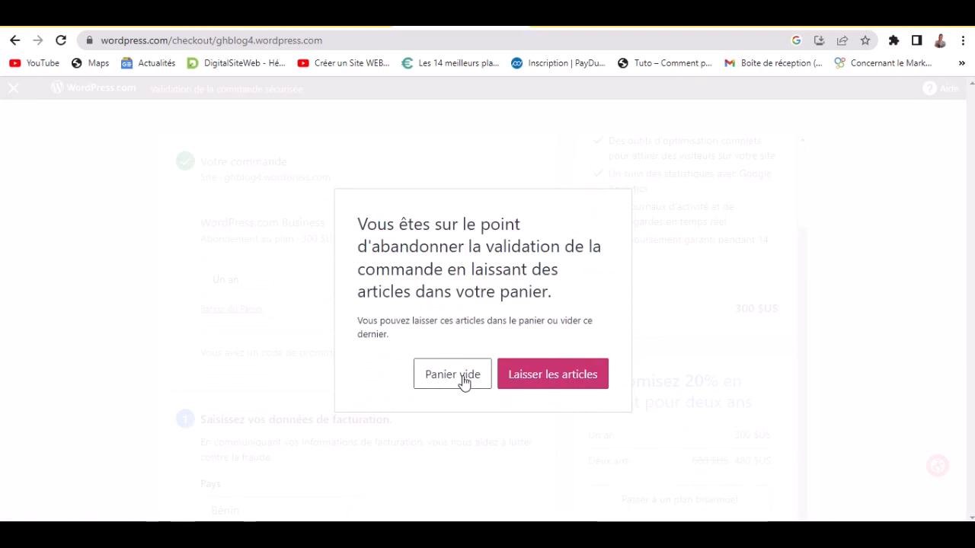
left_click(464, 381)
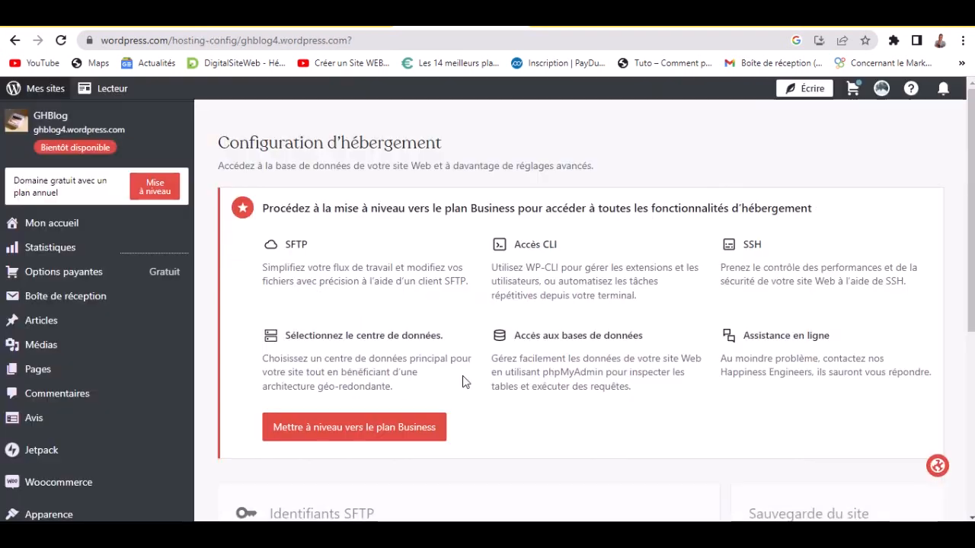
- From Toutes les pages, open Page d'accueil with Modifier in the site editor
scroll(167, 366, "down", 2)
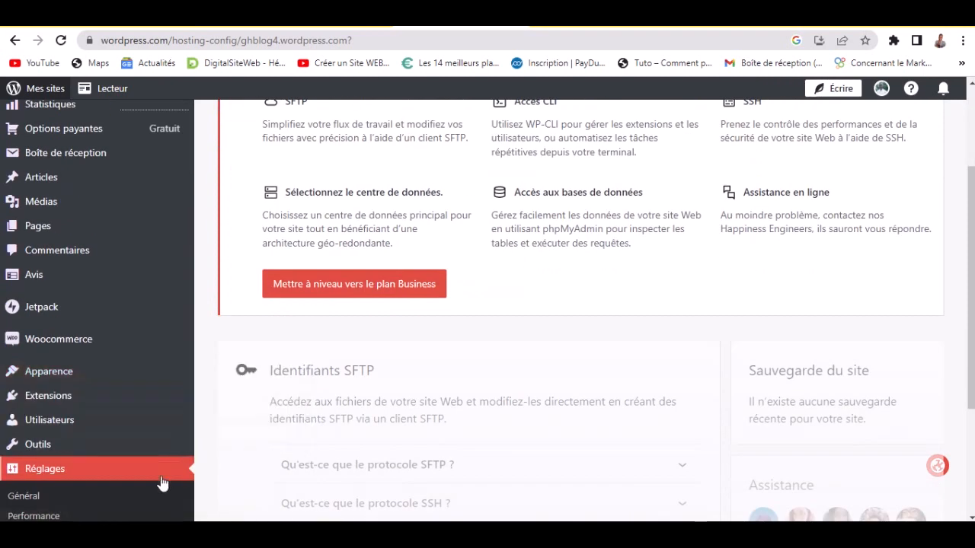
scroll(156, 457, "up", 2)
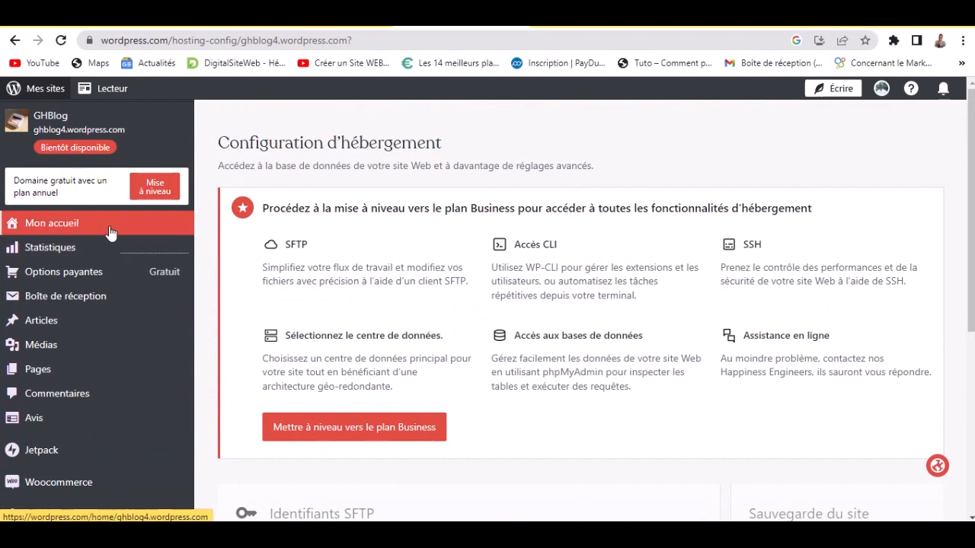
mouse_move(65, 374)
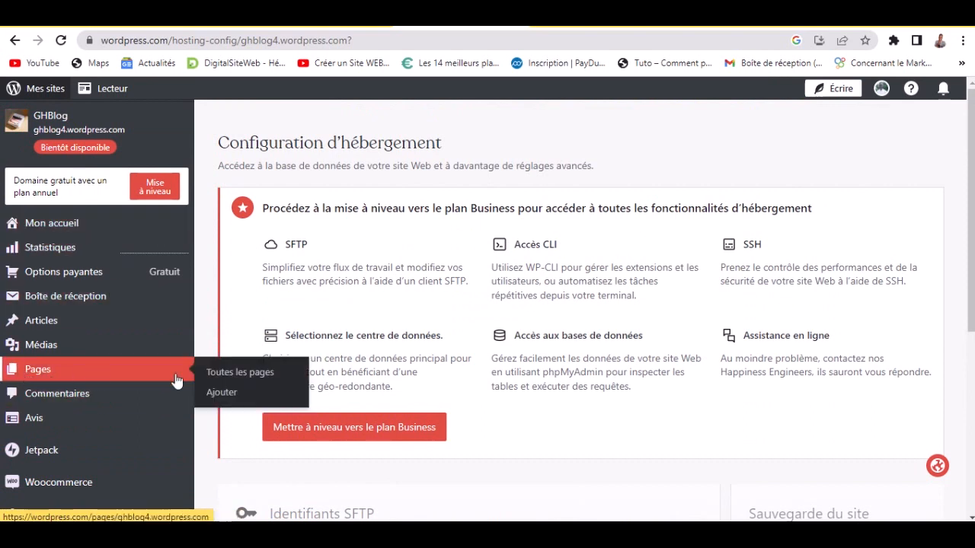
left_click(256, 376)
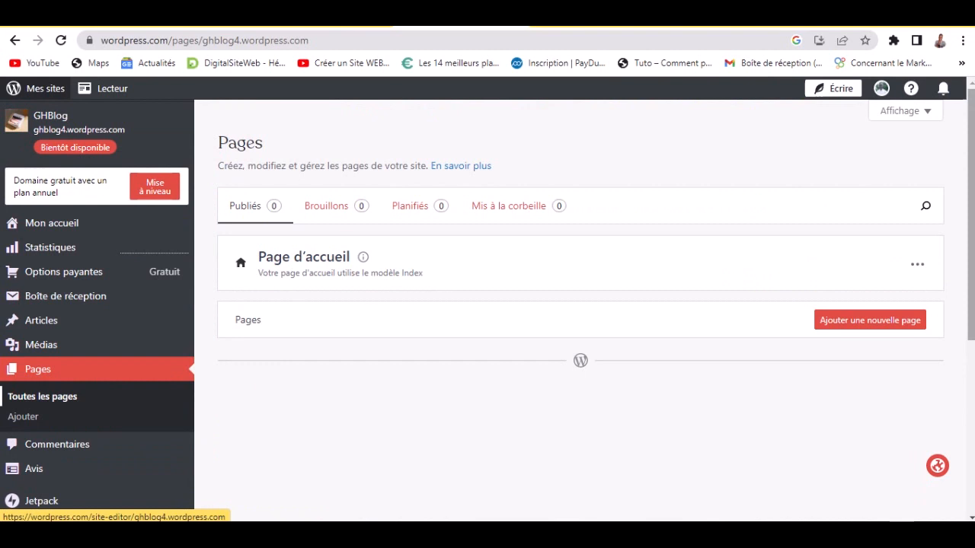
left_click(917, 265)
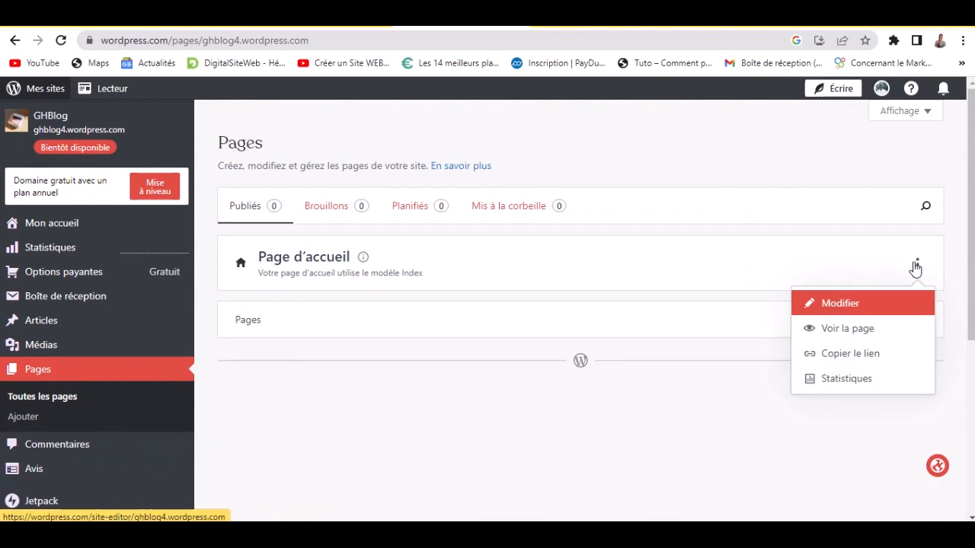
left_click(831, 305)
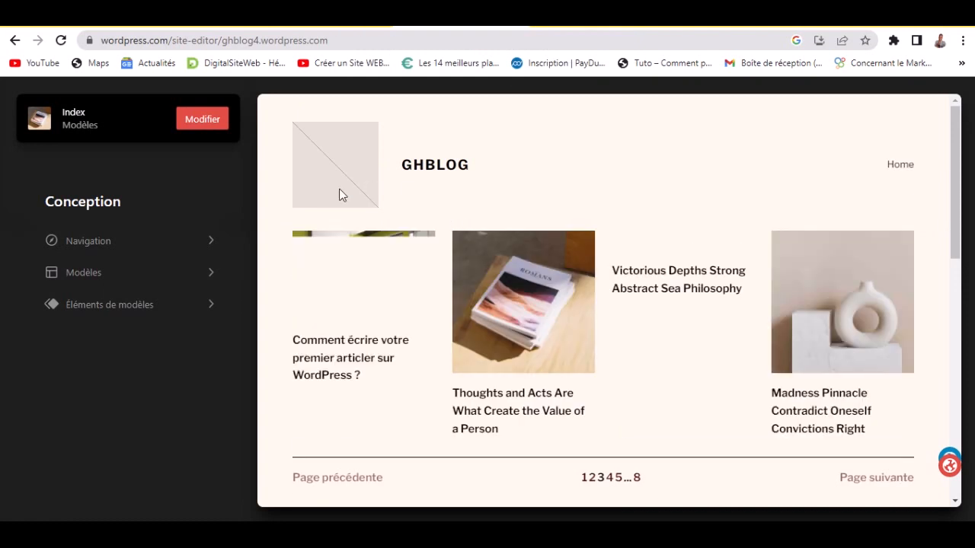
- In the Index template header navigation, replace the Home link text with 'Acc'
left_click(444, 167)
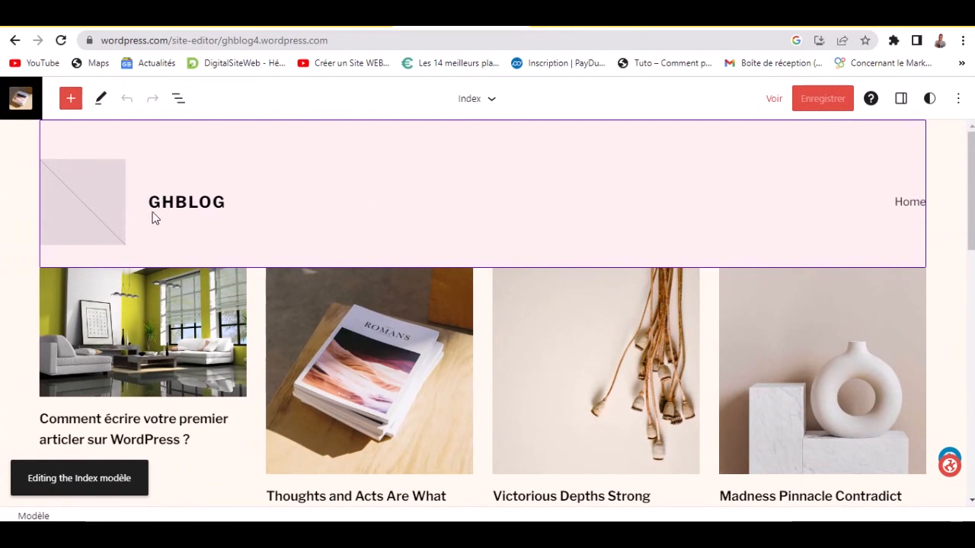
scroll(523, 249, "down", 2)
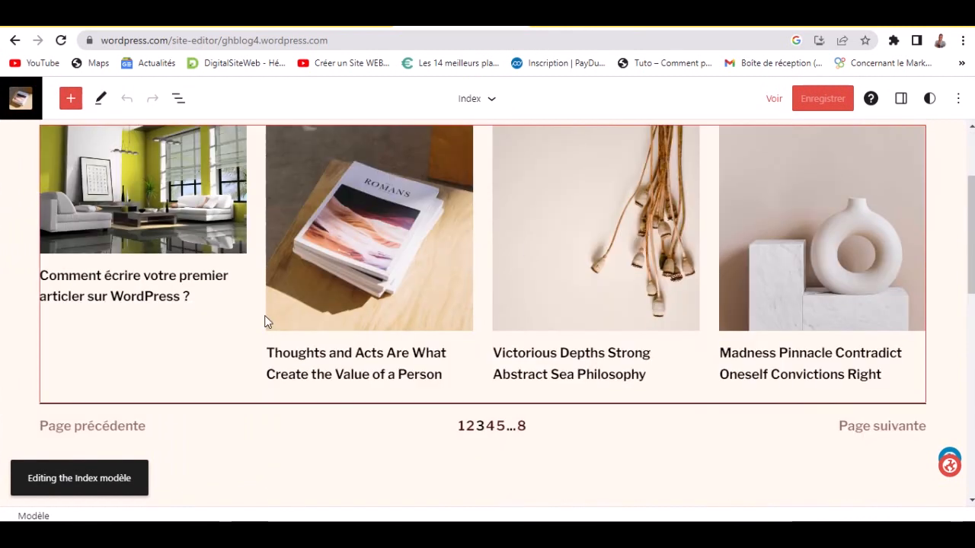
scroll(178, 237, "up", 2)
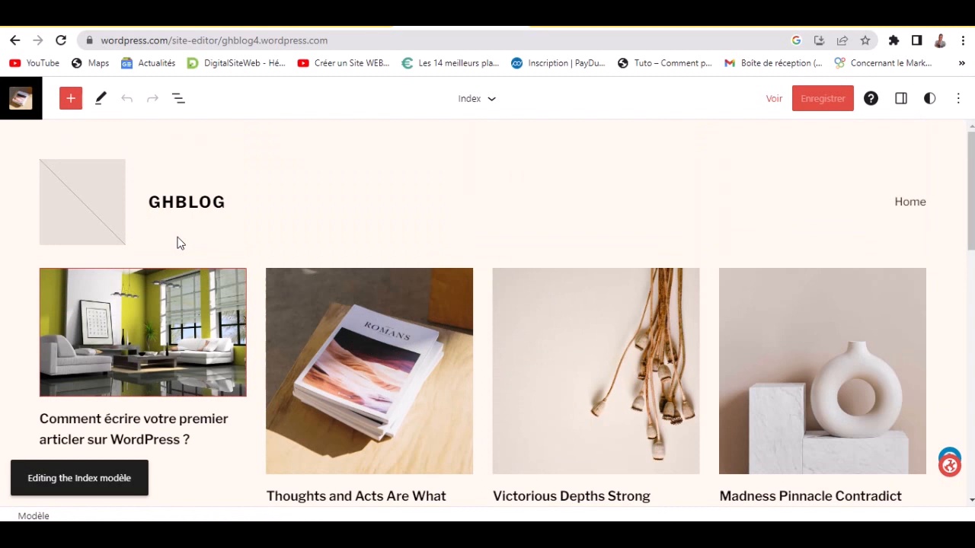
left_click(87, 195)
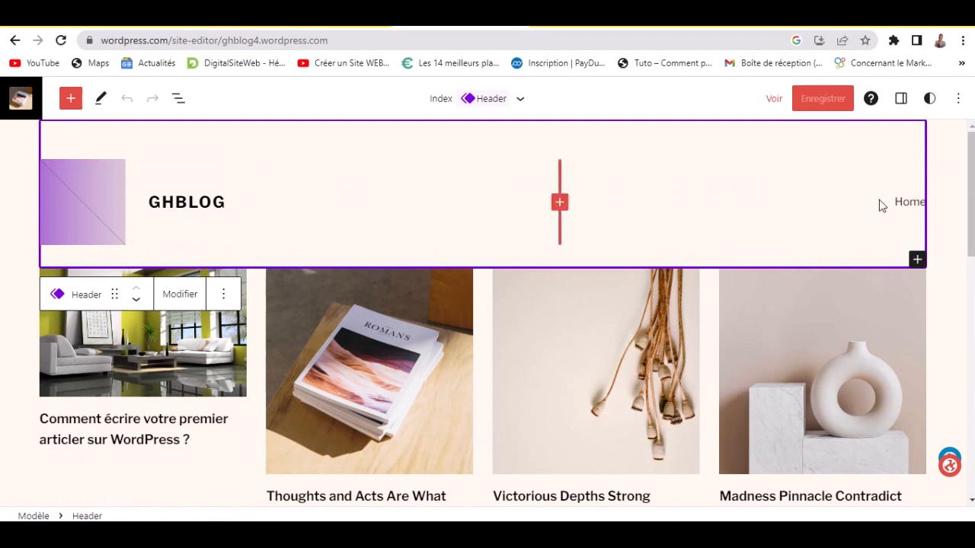
left_click(903, 204)
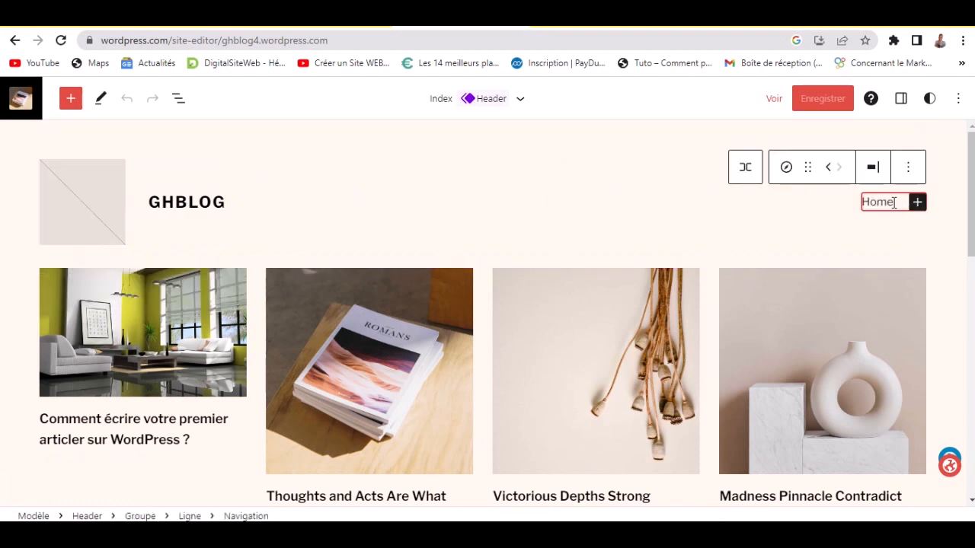
left_click(894, 203)
double_click(889, 202)
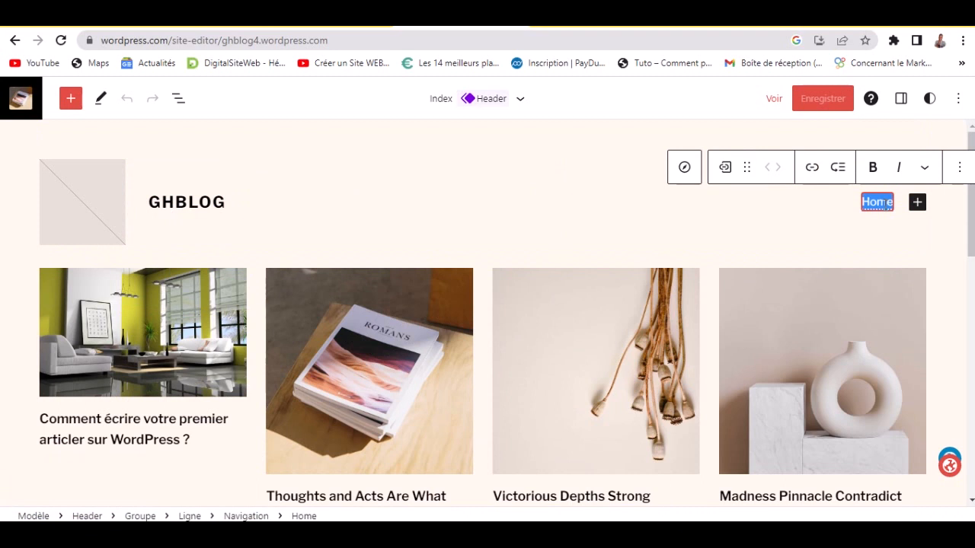
type("Accu")
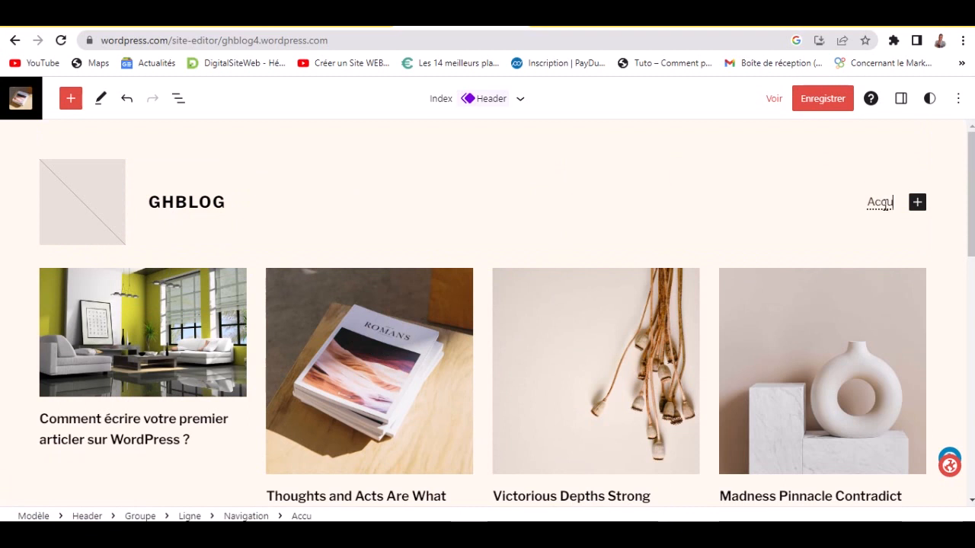
- Inspect the template's Page suivante pagination link, then reselect the header template part
scroll(246, 309, "down", 3)
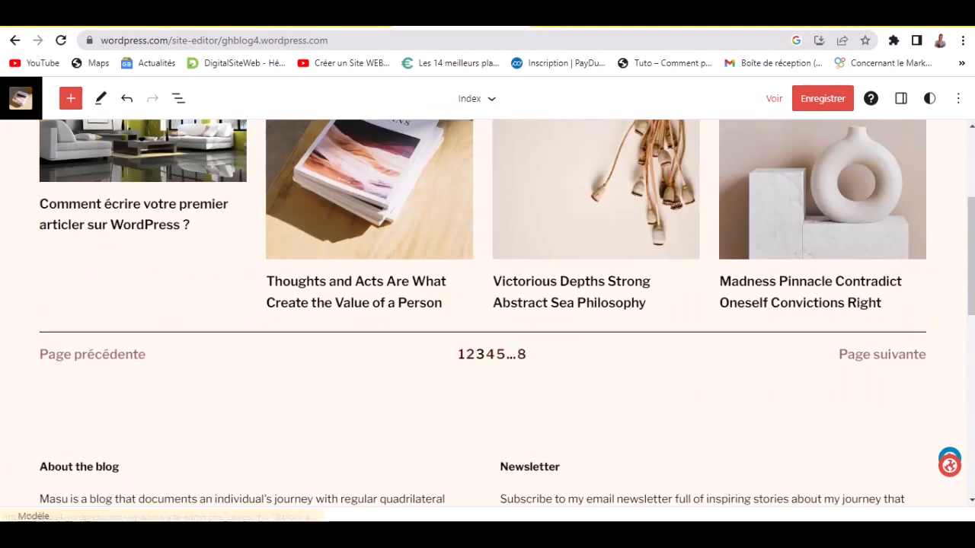
mouse_move(583, 30)
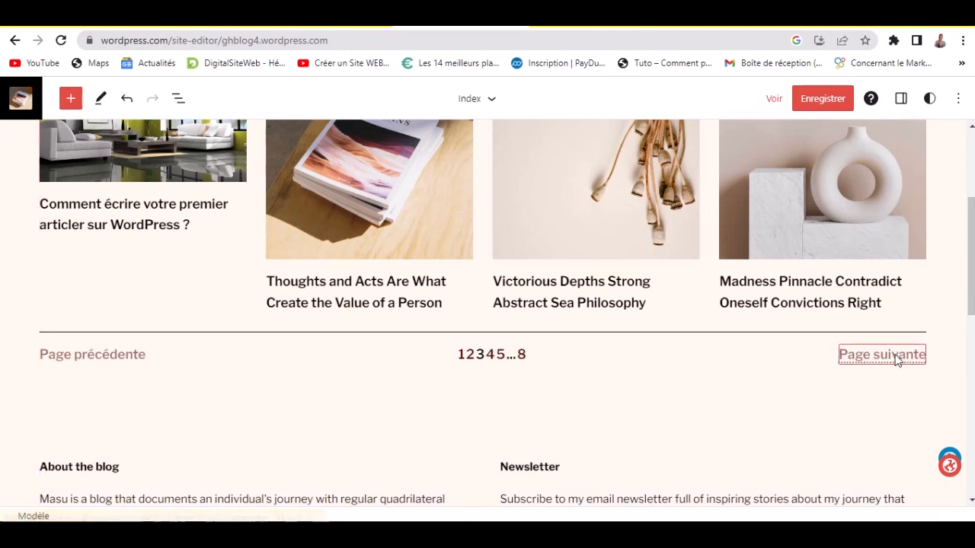
left_click(864, 359)
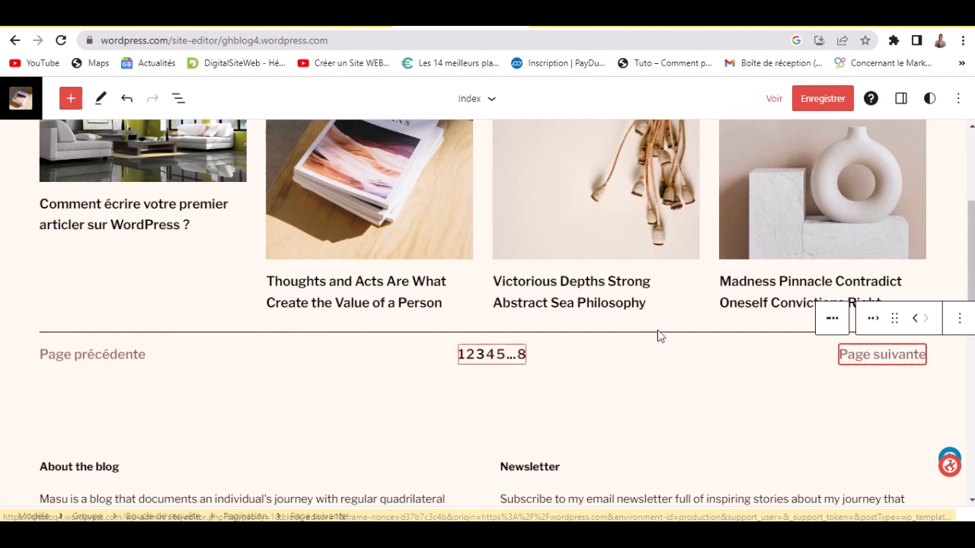
left_click_drag(967, 269, 972, 204)
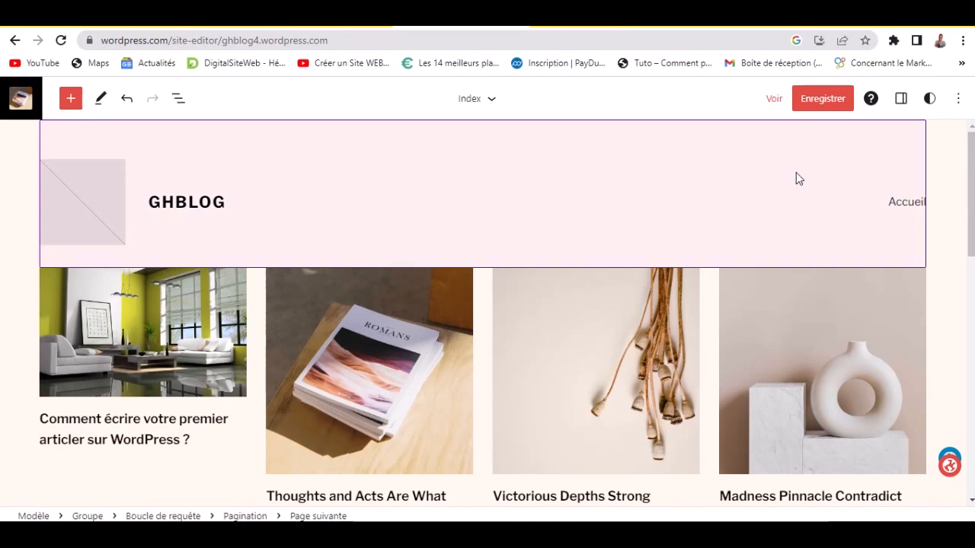
left_click(15, 148)
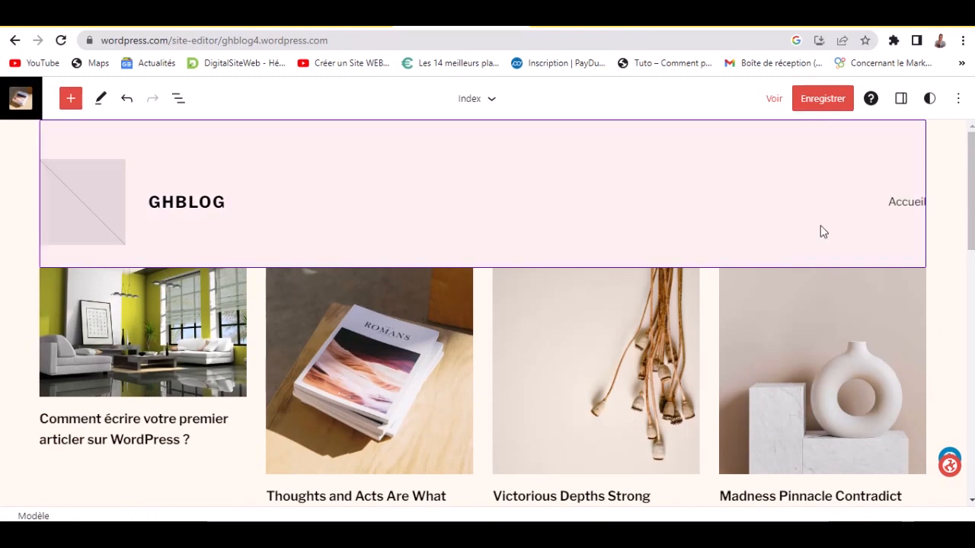
left_click(761, 182)
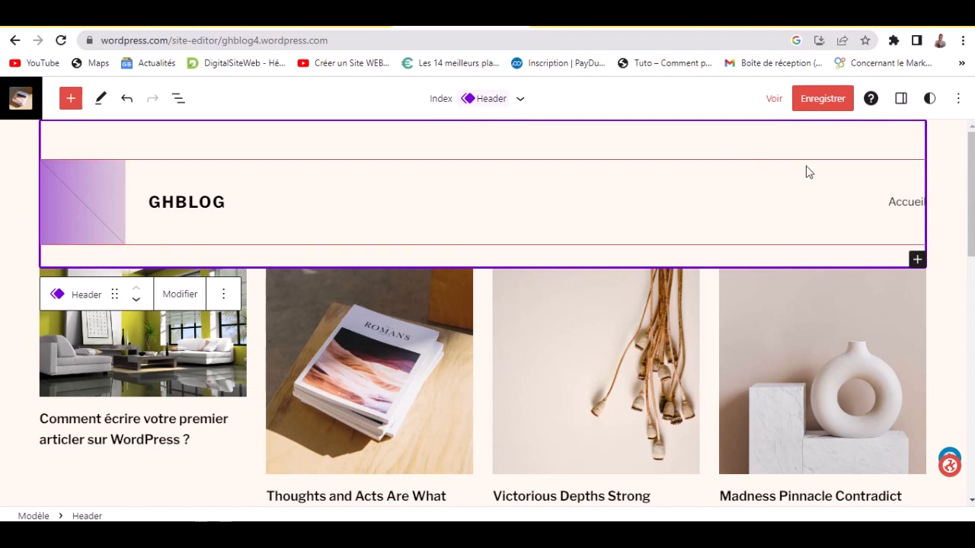
left_click_drag(971, 177, 972, 324)
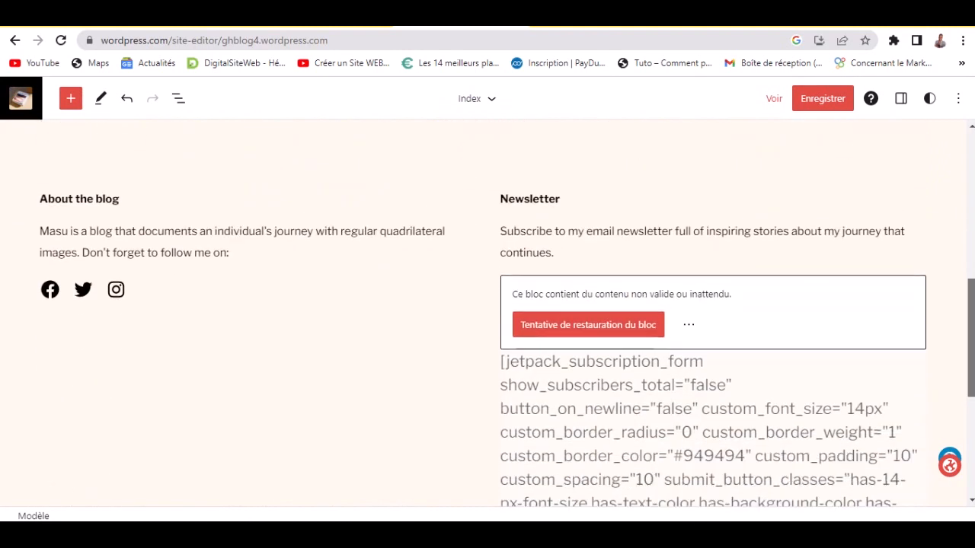
- Retype the footer's About the blog heading as 'A propos'
left_click(97, 206)
double_click(107, 199)
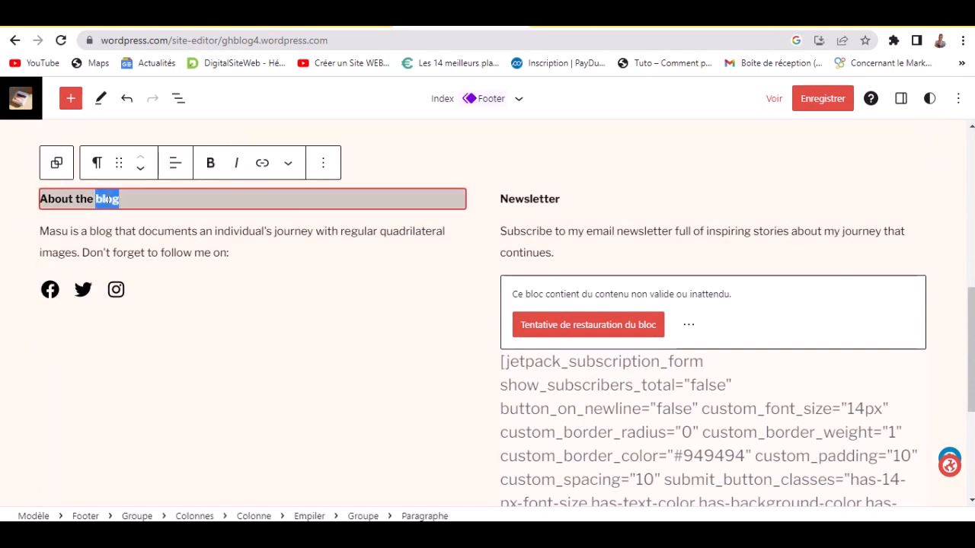
triple_click(108, 200)
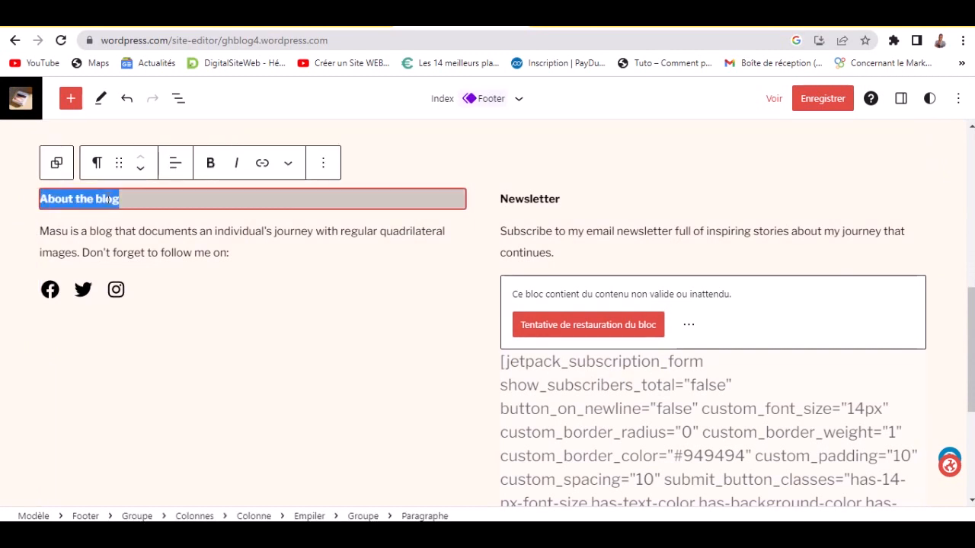
type("Ab")
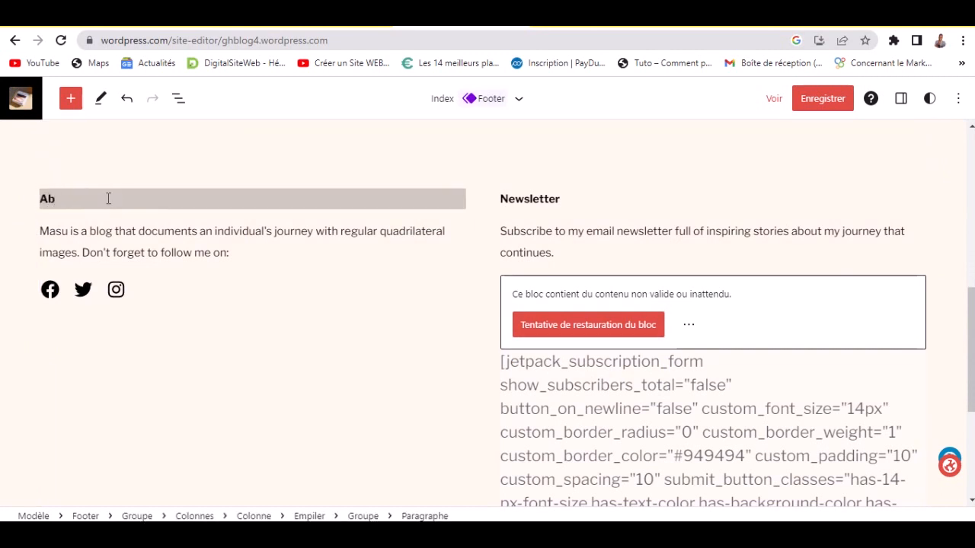
type(" peopos")
key("BackSpace")
key("BackSpace")
key("BackSpace")
key("BackSpace")
type("ro")
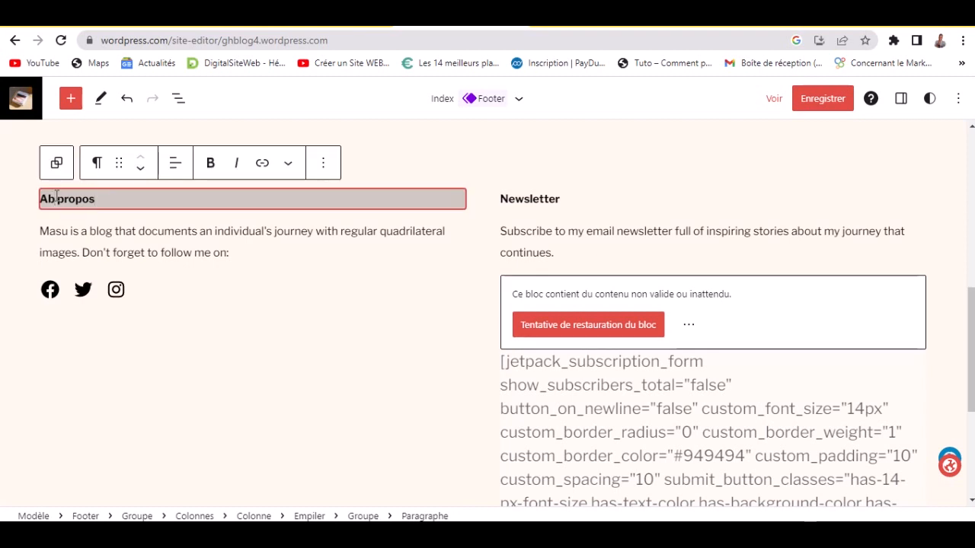
key("BackSpace")
key("Return")
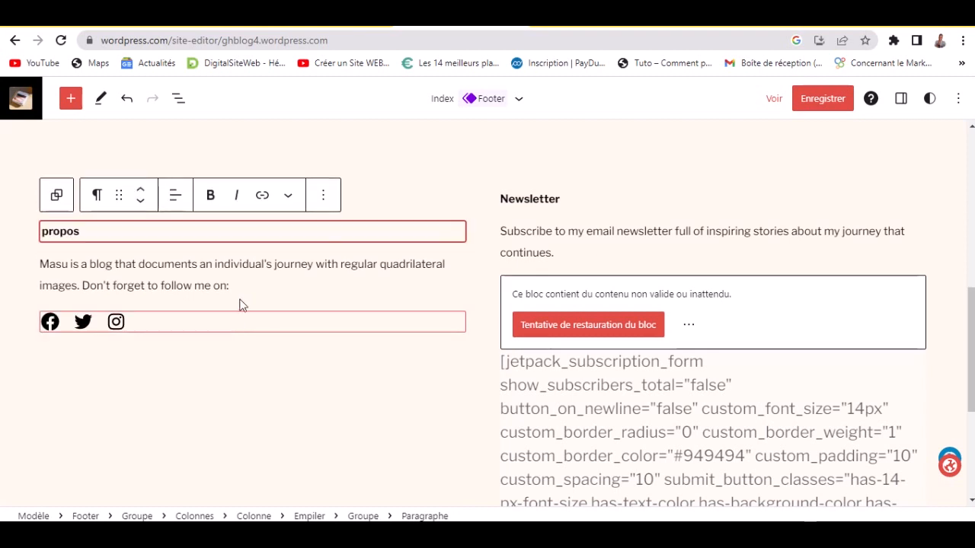
- Insert 'À' before 'propos', delete the stray 'A' paragraph, and select the Masu blog description
left_click(42, 231)
type("À")
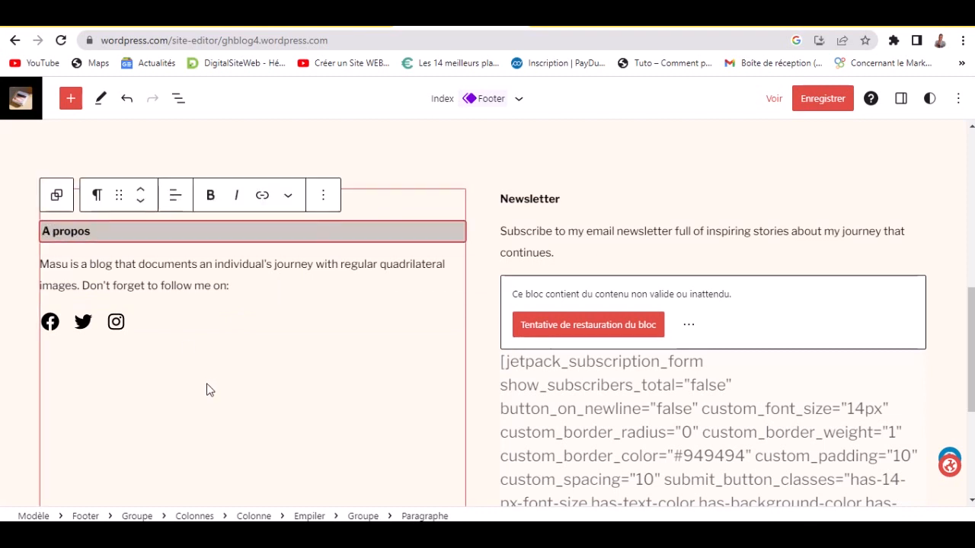
left_click(206, 389)
left_click(53, 199)
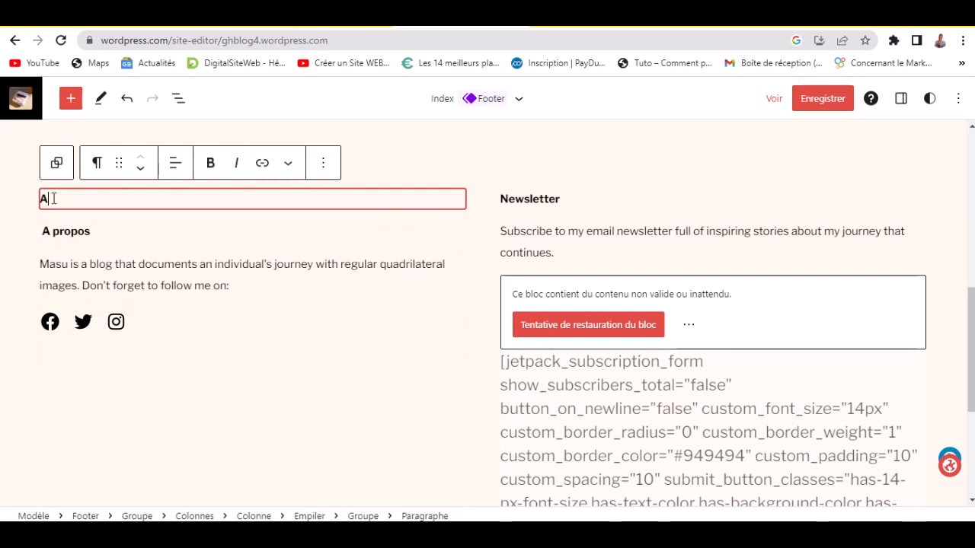
key("BackSpace")
key("BackSpace")
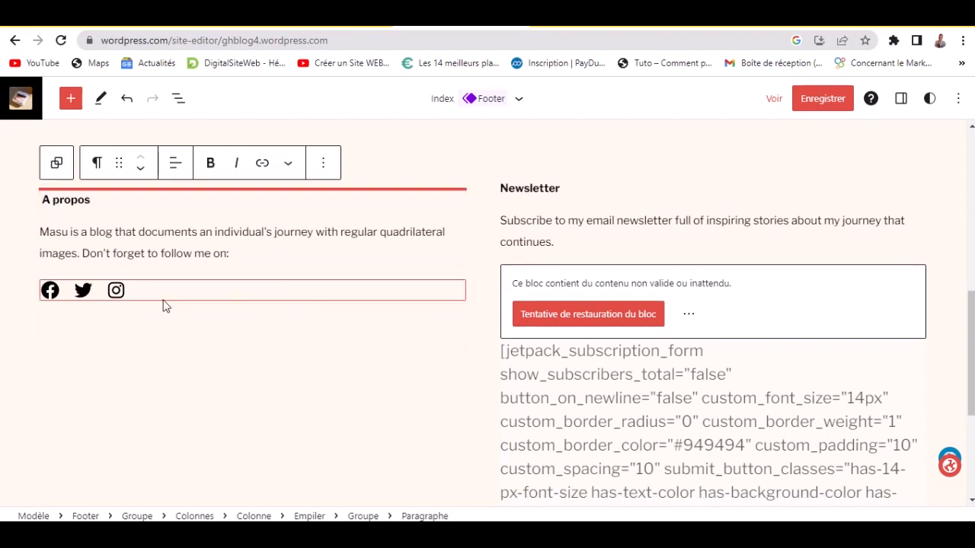
left_click(173, 324)
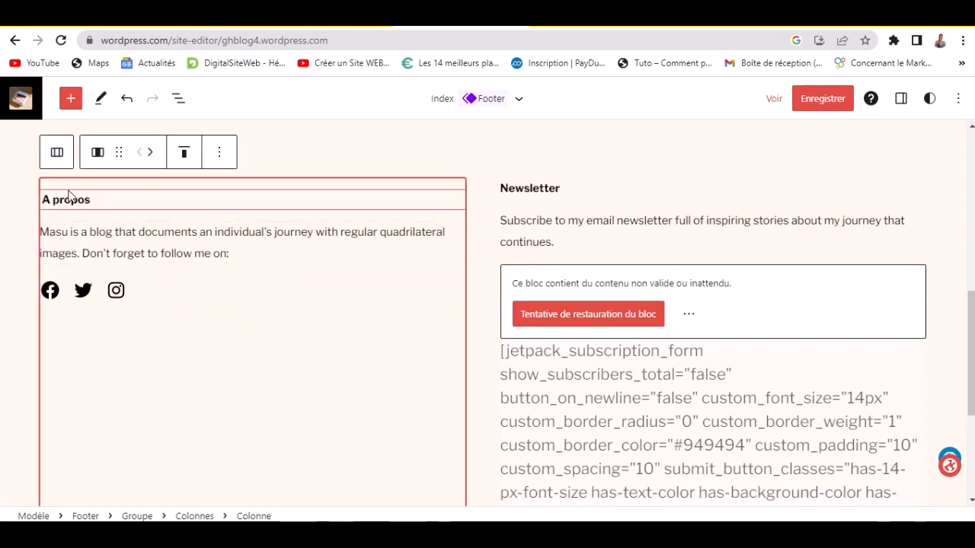
left_click(131, 248)
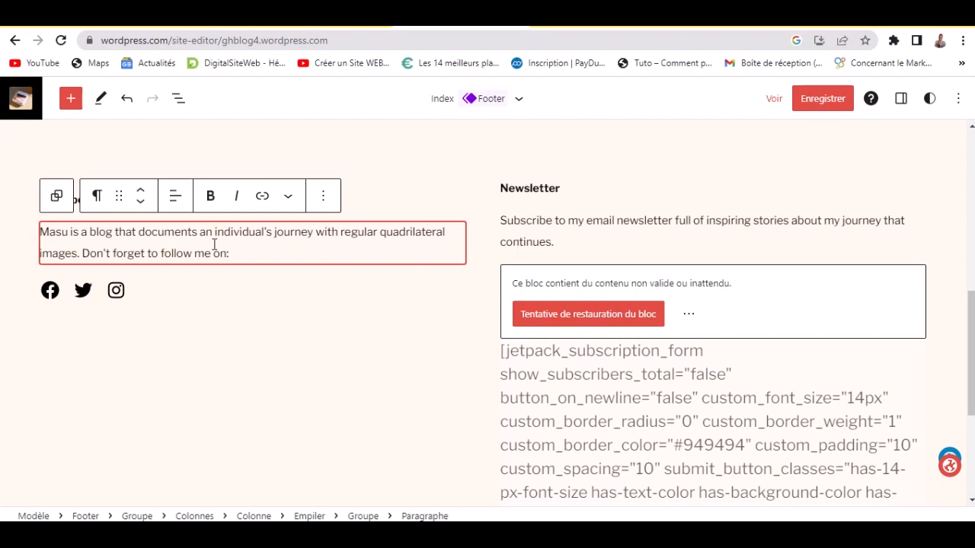
left_click(736, 22)
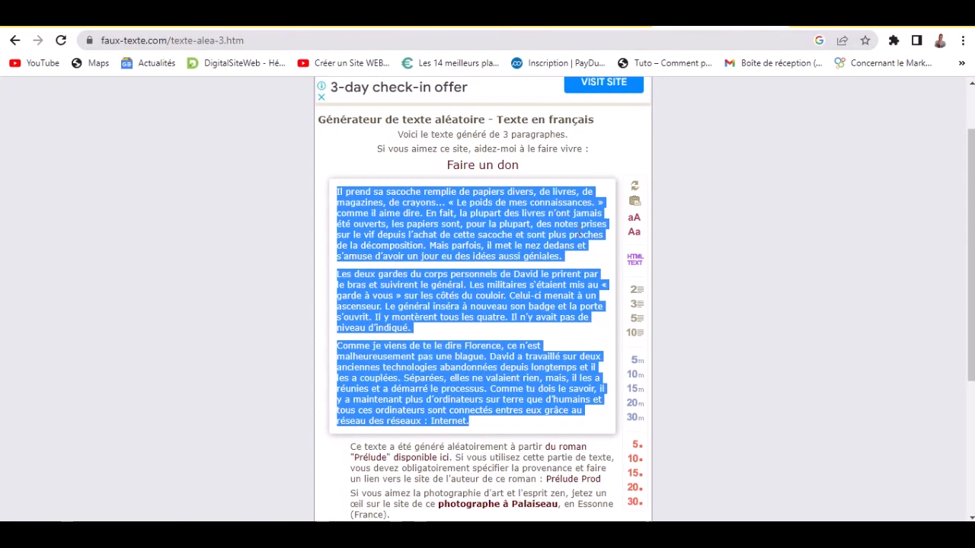
- Select the first two lines of generated French text on faux-texte.com and return to the footer editor
left_click(555, 230)
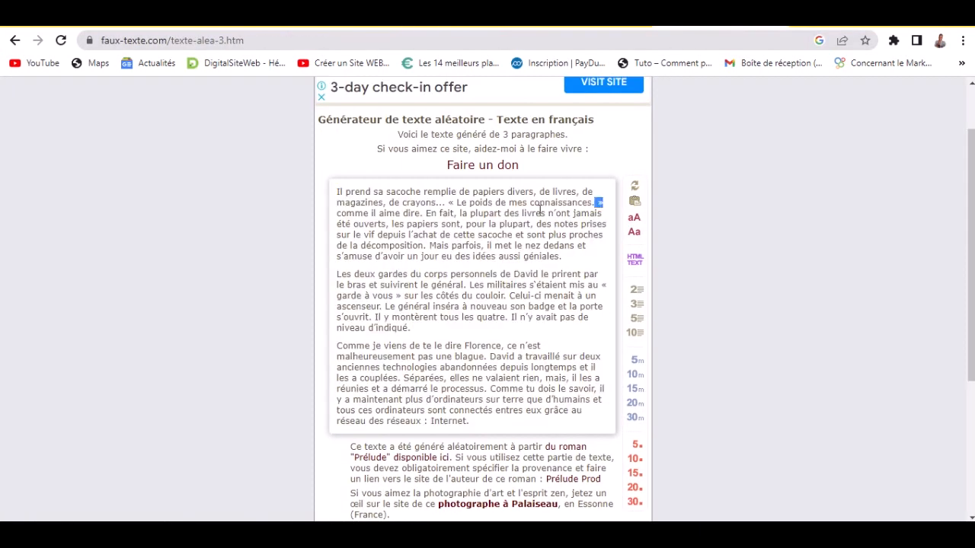
left_click_drag(541, 209, 333, 201)
key("ctrl+c")
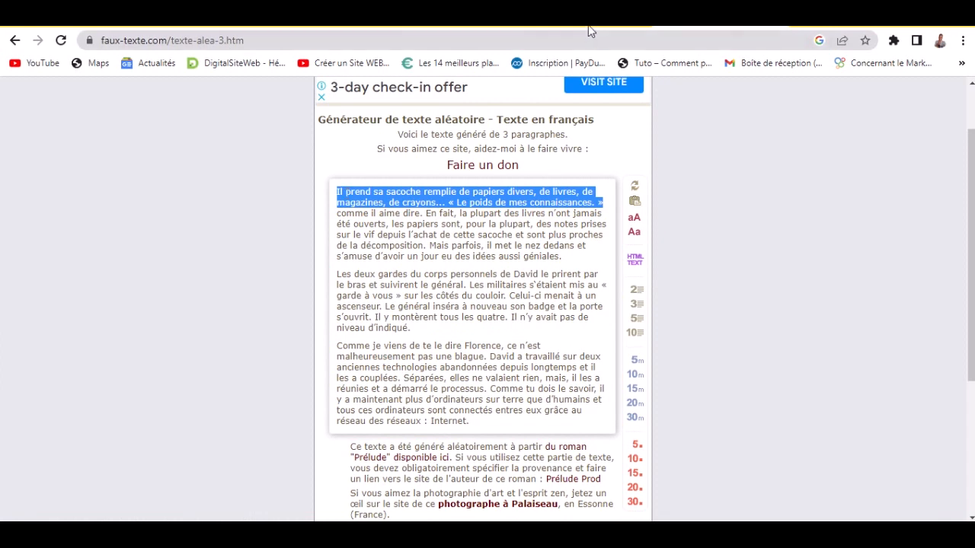
left_click(587, 29)
left_click(418, 29)
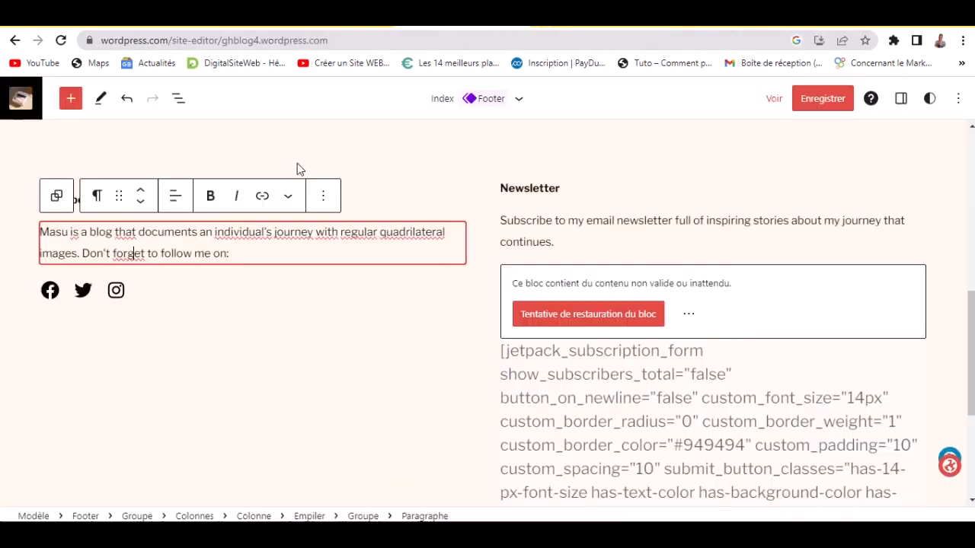
- Paste the French text over the footer blurb and check the Facebook and Twitter icon links
key("ctrl+a")
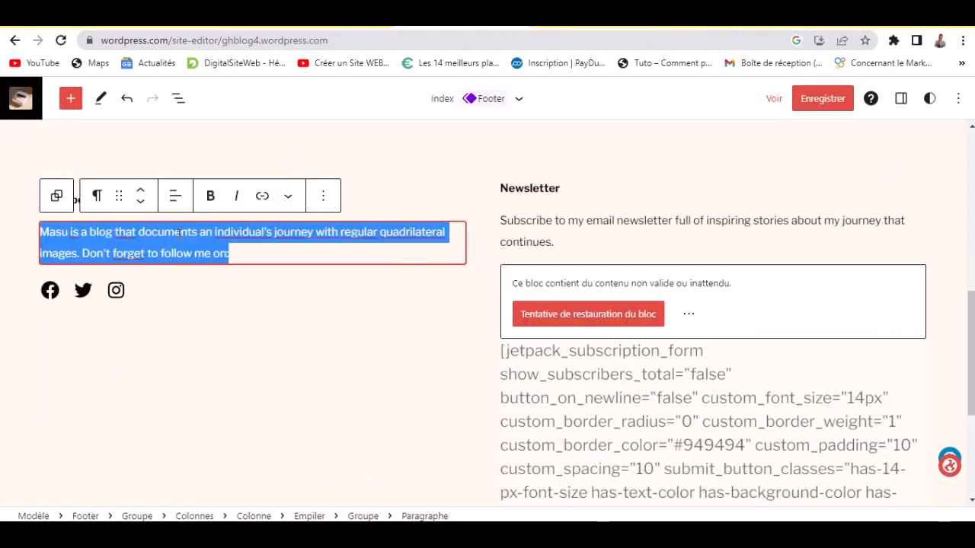
key("ctrl+v")
left_click(183, 339)
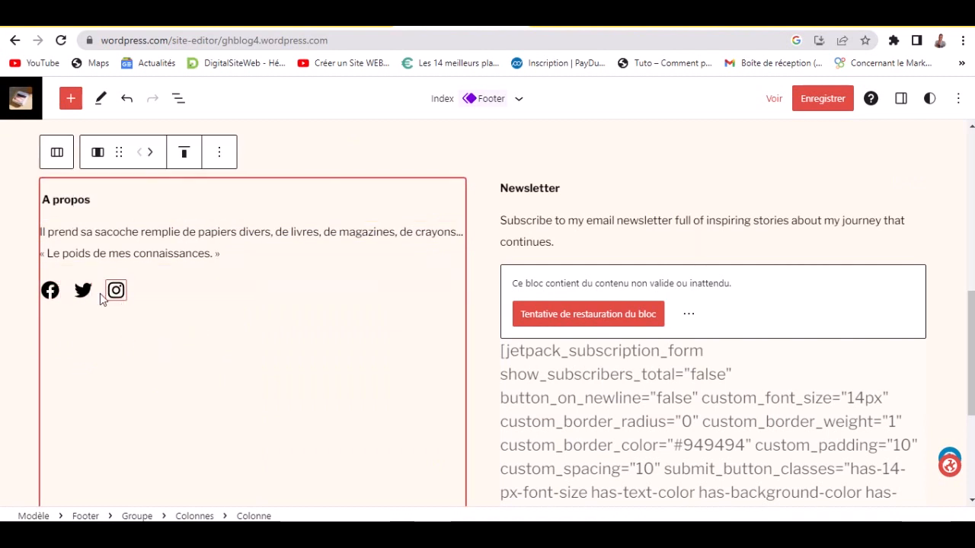
left_click(48, 299)
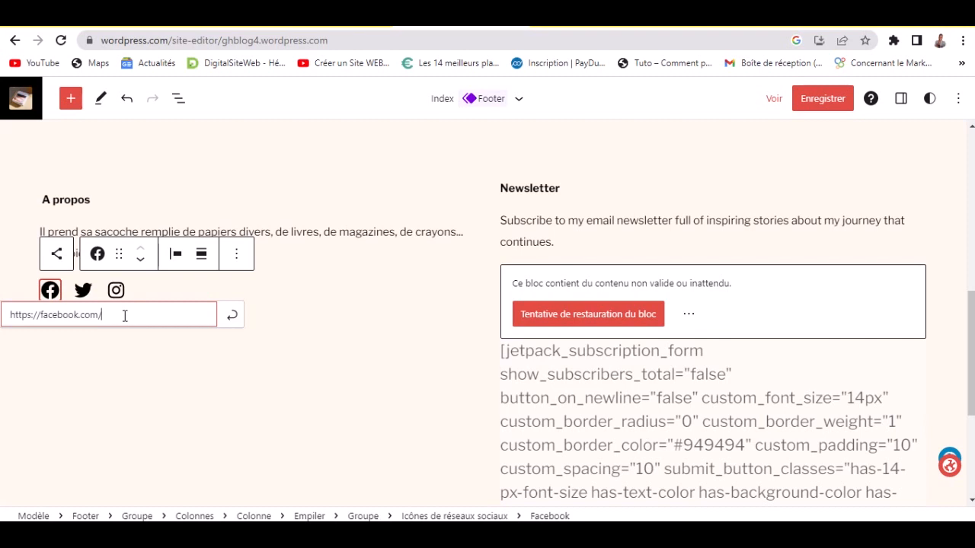
left_click(130, 357)
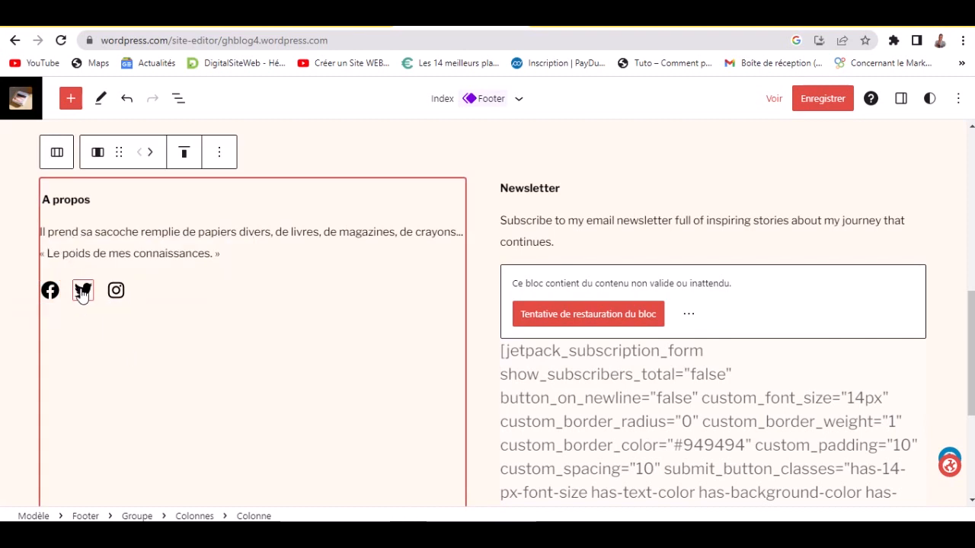
left_click(82, 292)
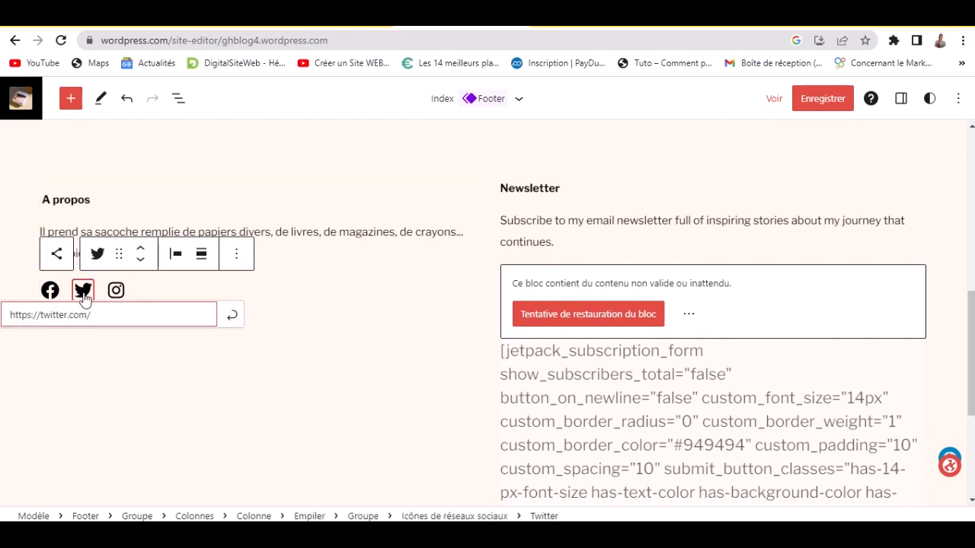
left_click(96, 255)
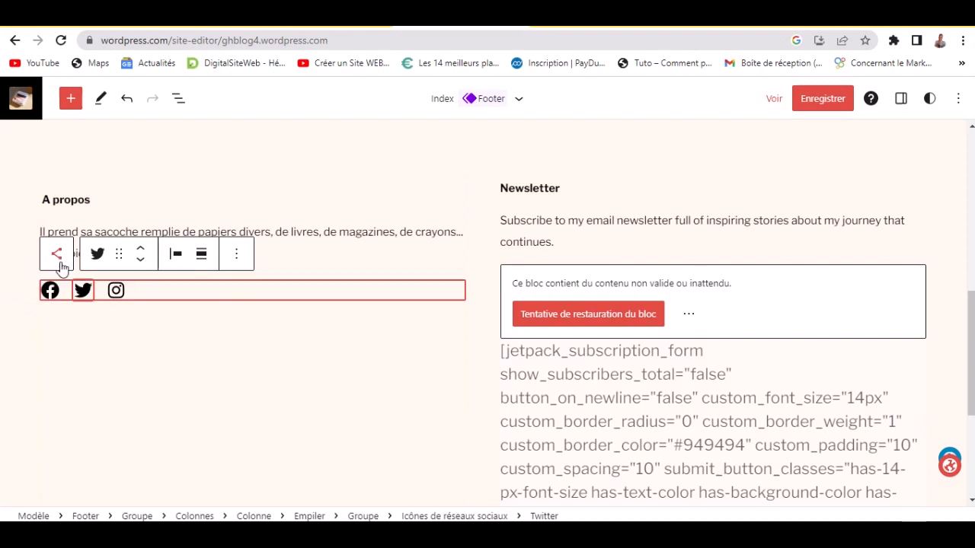
- Add a WhatsApp icon to the footer's social icons group
left_click(139, 292)
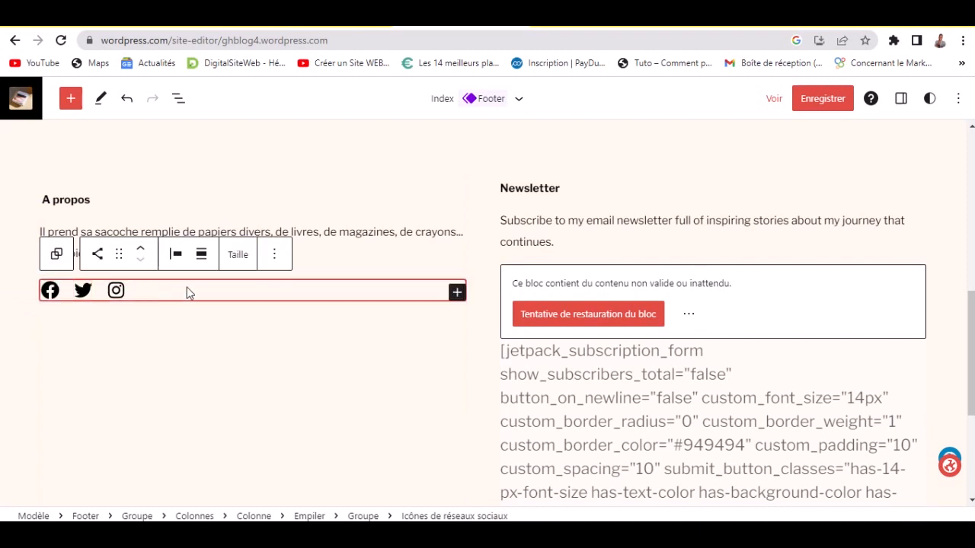
left_click(458, 294)
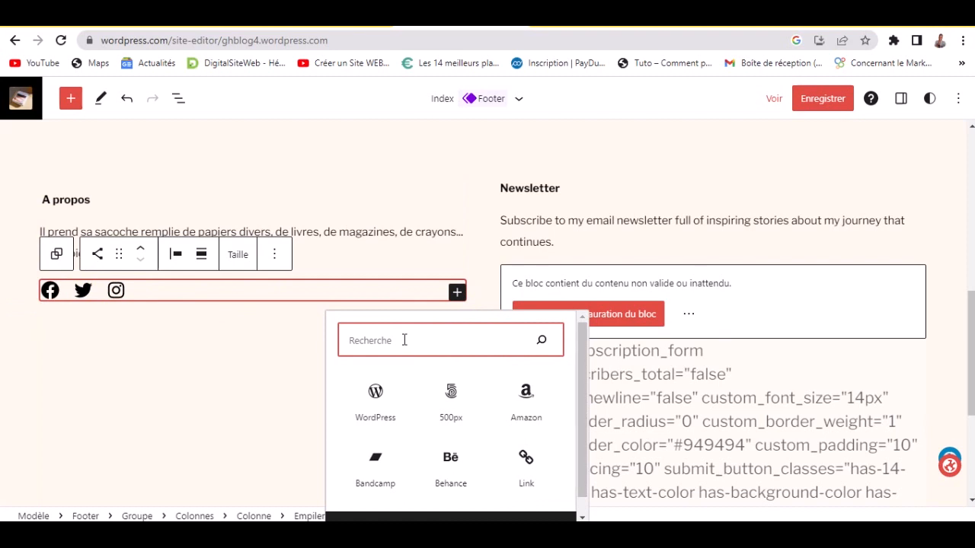
type("wh")
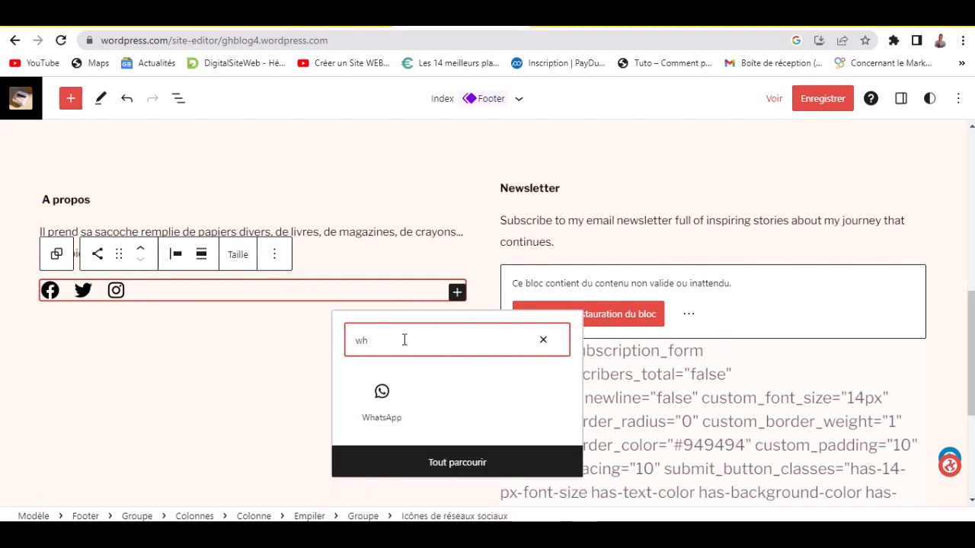
left_click(362, 404)
- Remove the Twitter and Instagram icons from the social icons row
left_click(90, 299)
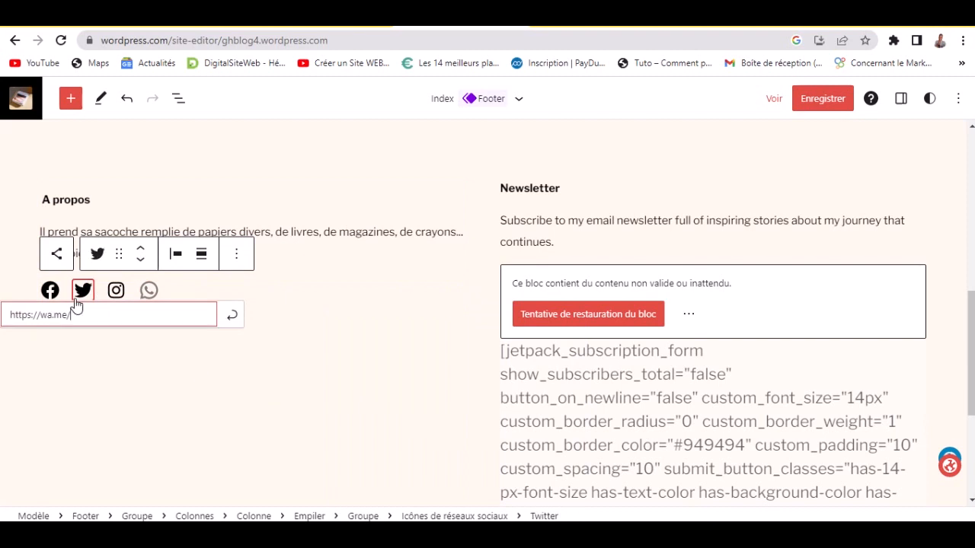
left_click(245, 255)
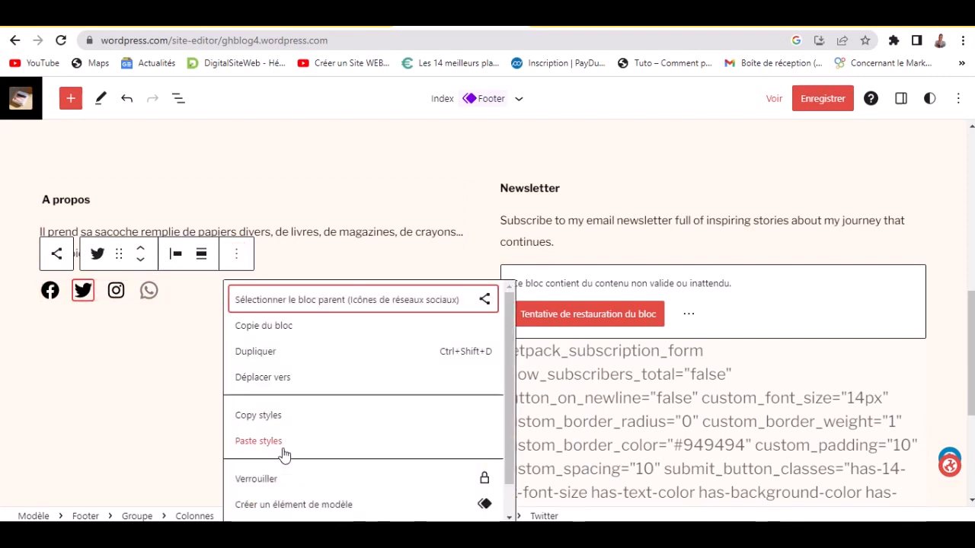
scroll(294, 464, "down", 1)
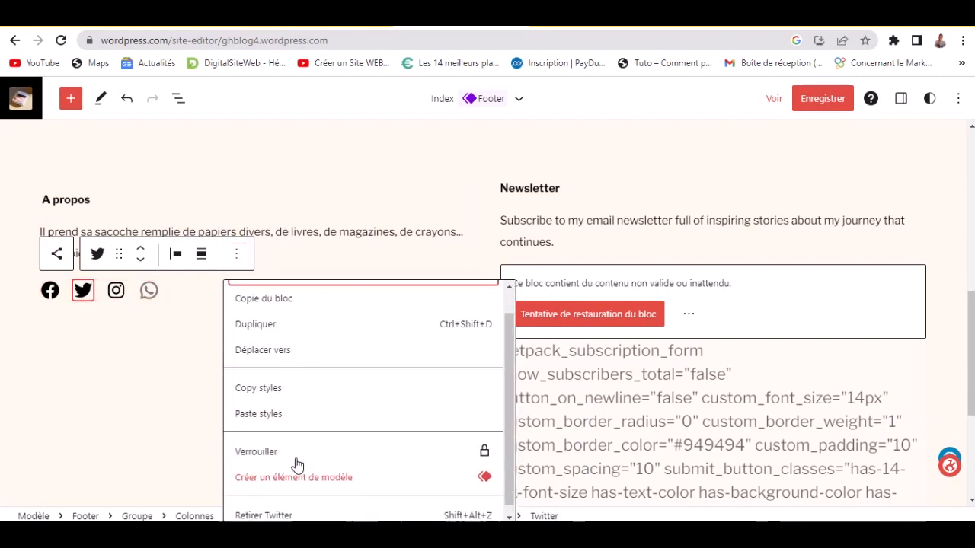
left_click(270, 508)
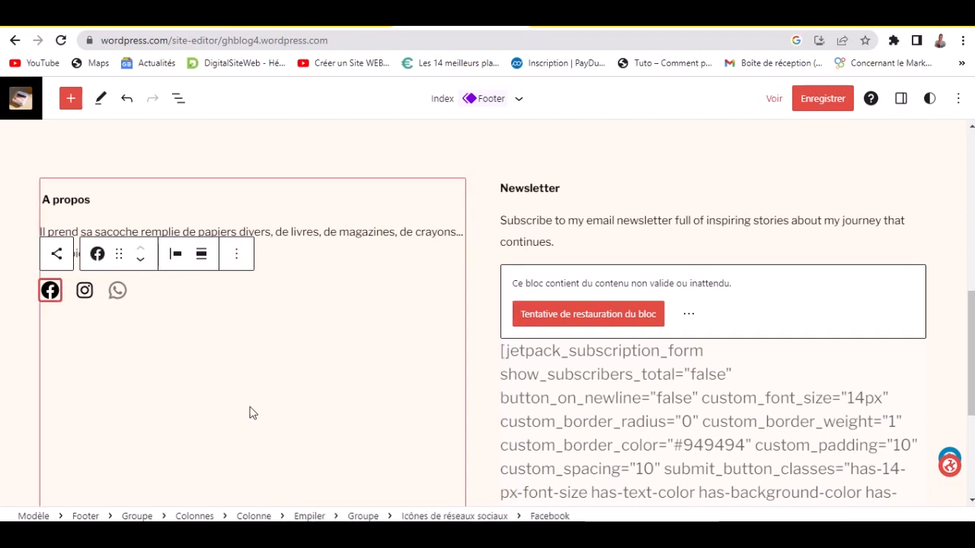
left_click(84, 290)
left_click(98, 381)
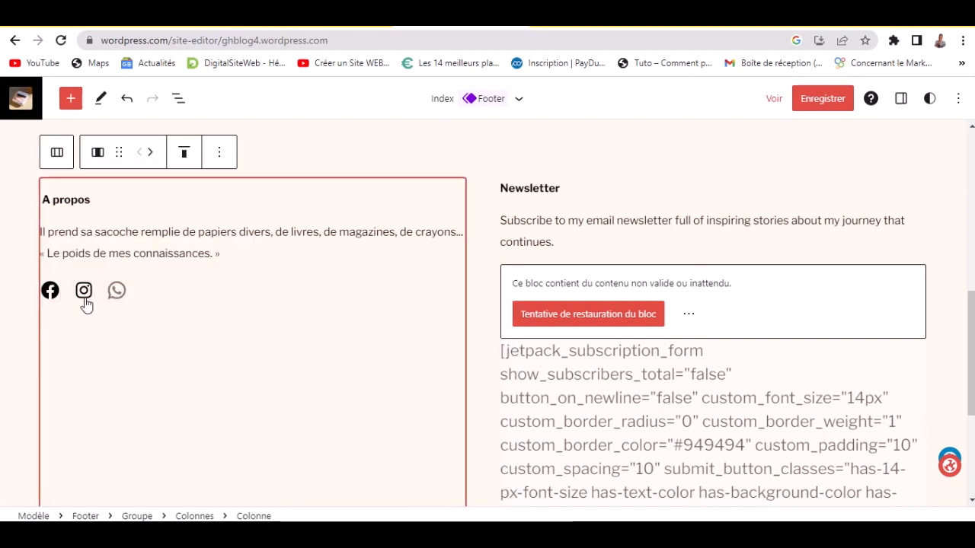
left_click(84, 292)
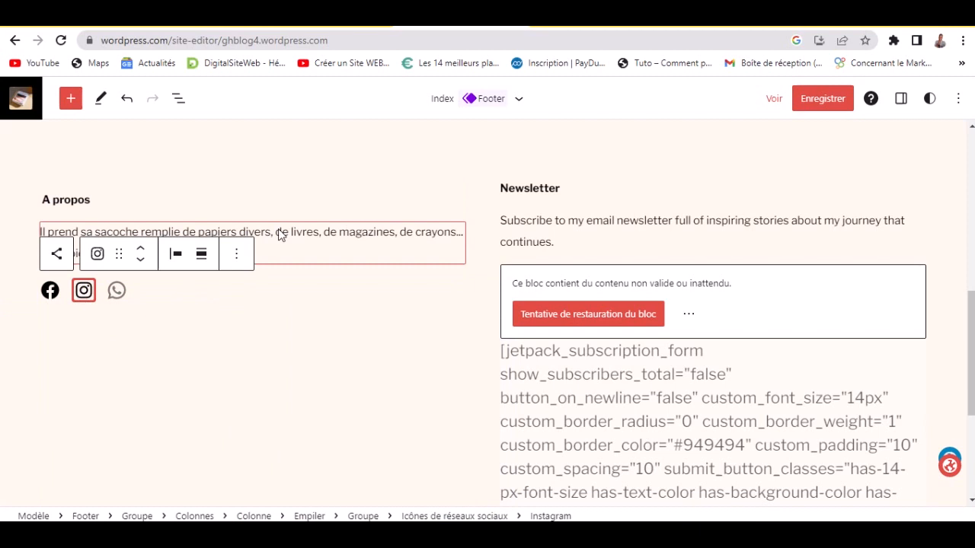
left_click(237, 257)
scroll(427, 389, "down", 1)
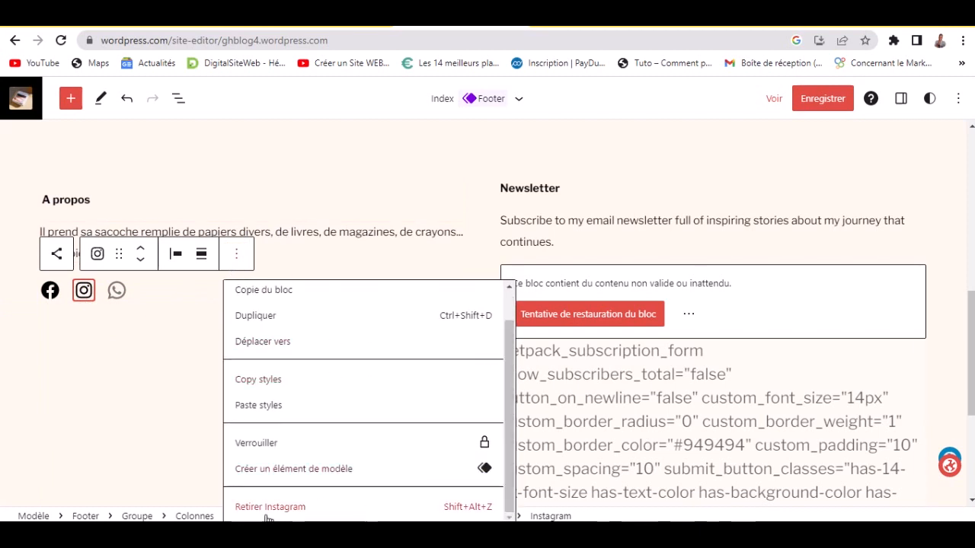
left_click(336, 506)
- Link the WhatsApp icon to a wa.me URL with the owner's phone number
left_click(83, 292)
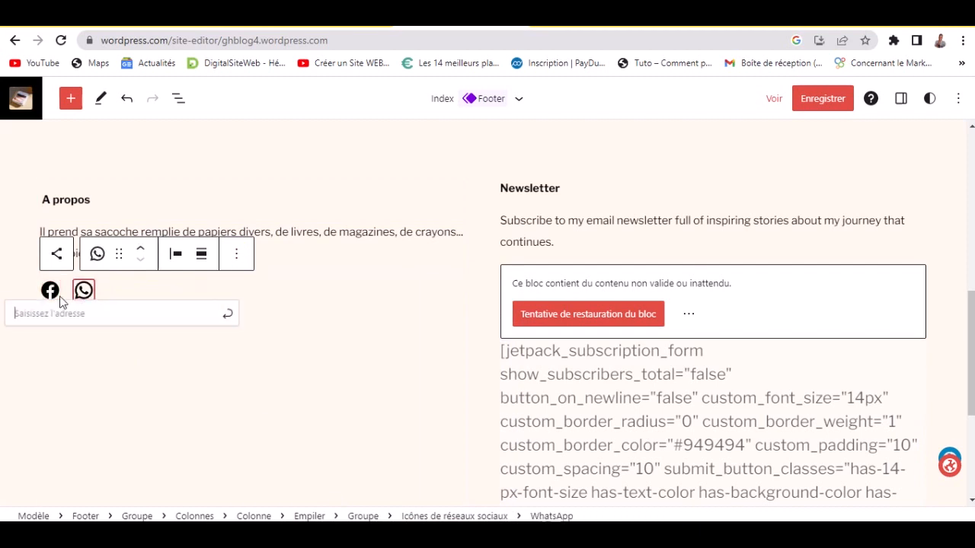
left_click(61, 352)
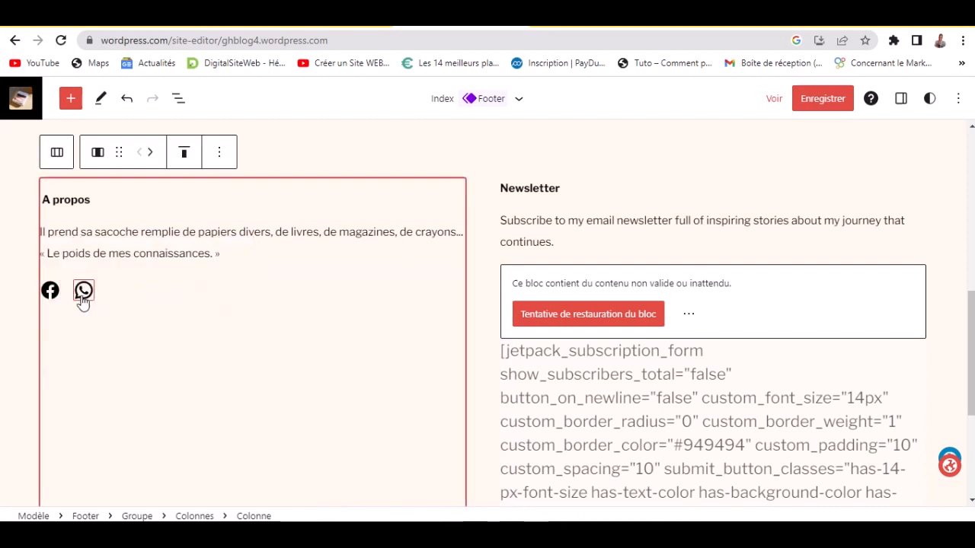
left_click(83, 297)
left_click(84, 299)
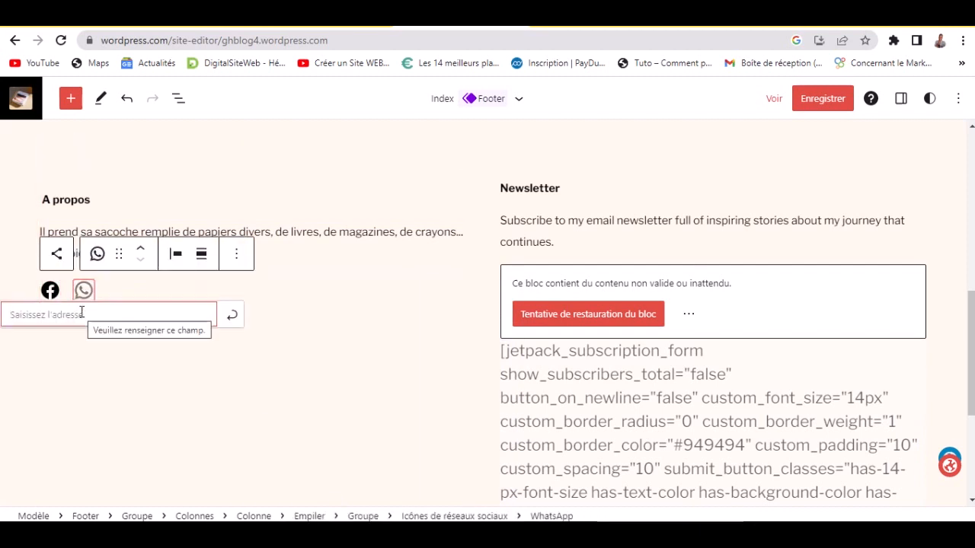
type("https")
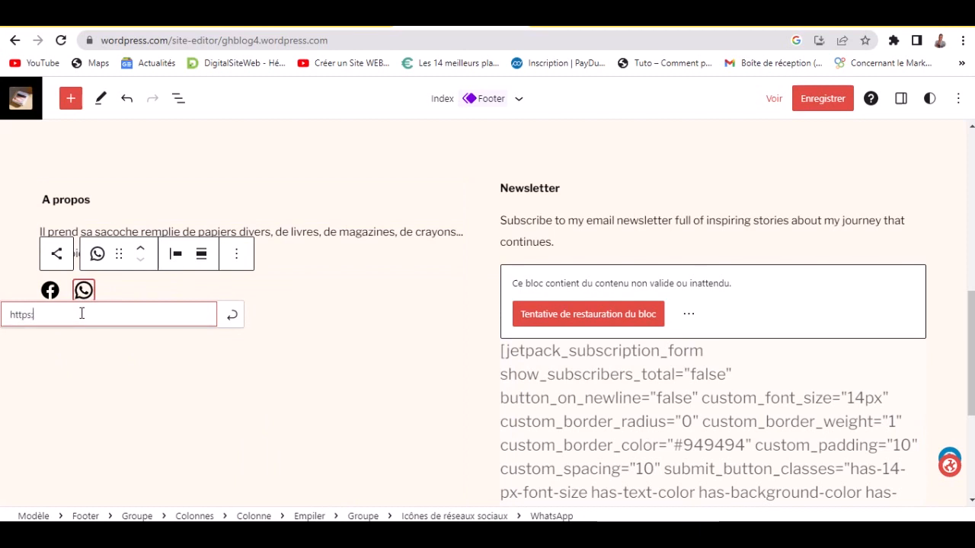
left_click(233, 319)
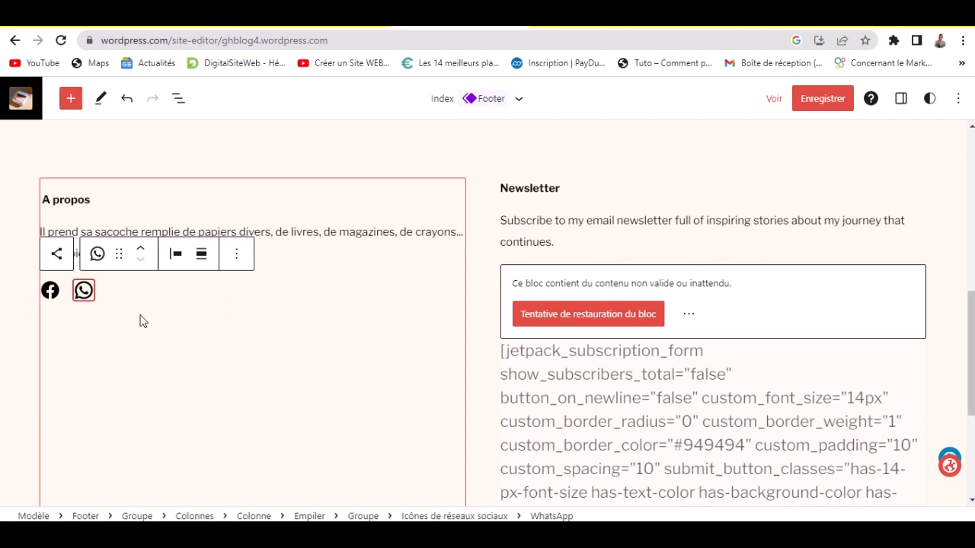
left_click(98, 329)
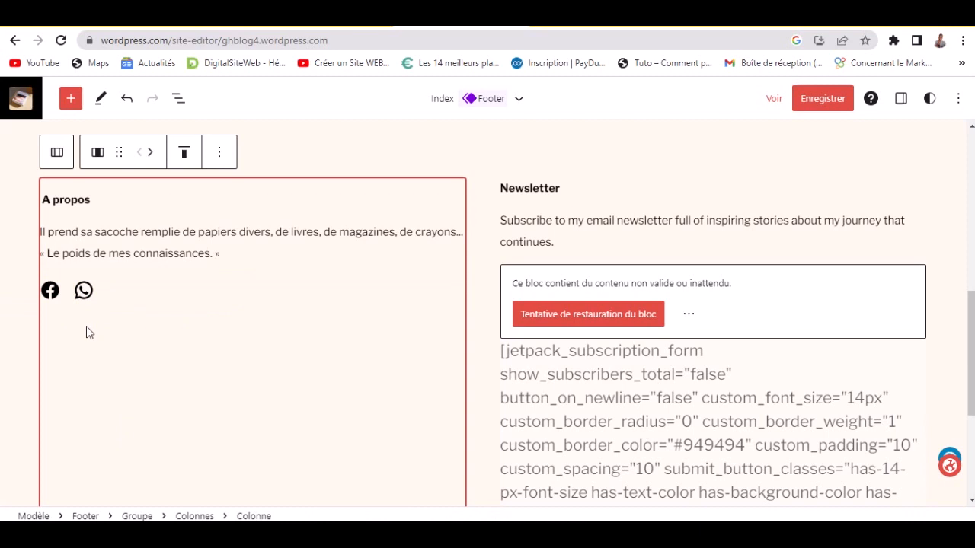
- Type 'Abonnez-vous à notre' in front of the footer's Newsletter heading
scroll(533, 206, "up", 1)
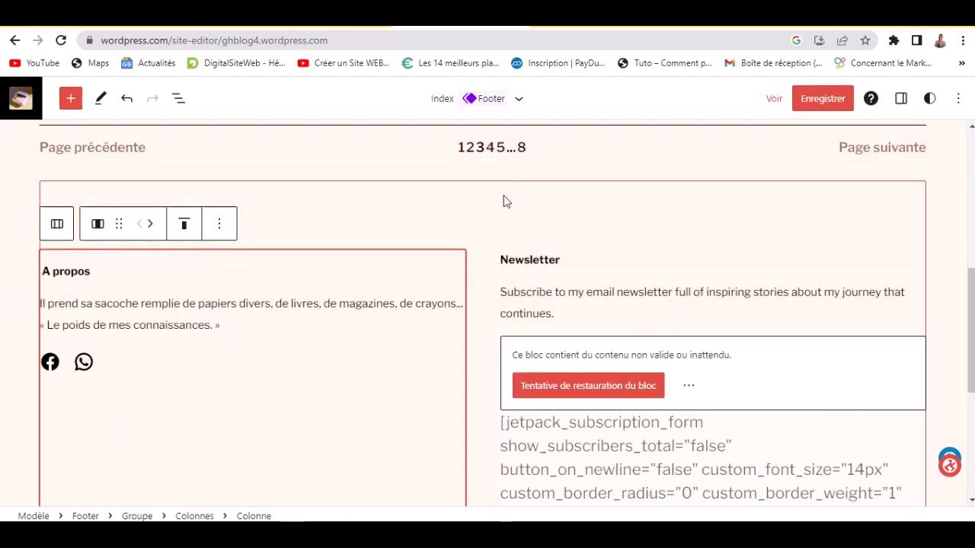
left_click(503, 259)
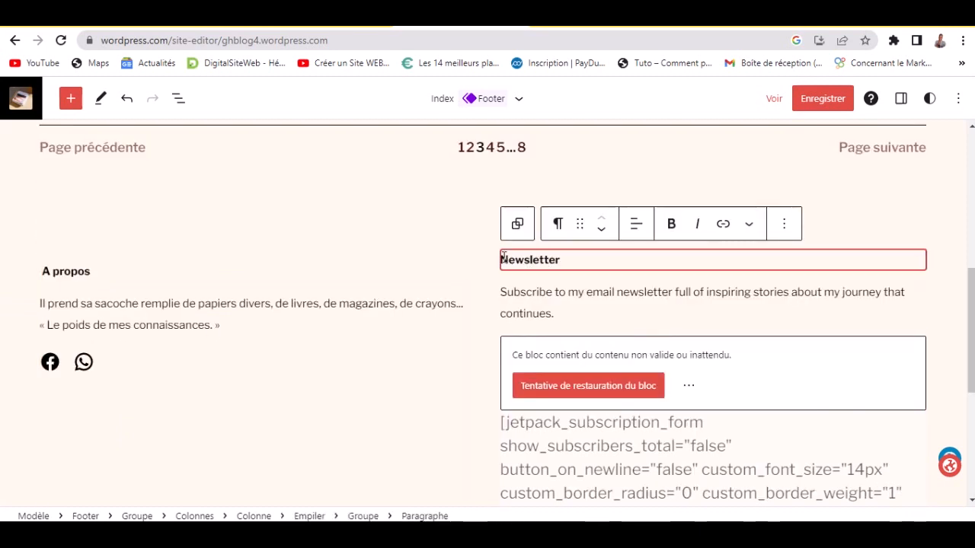
key("Return")
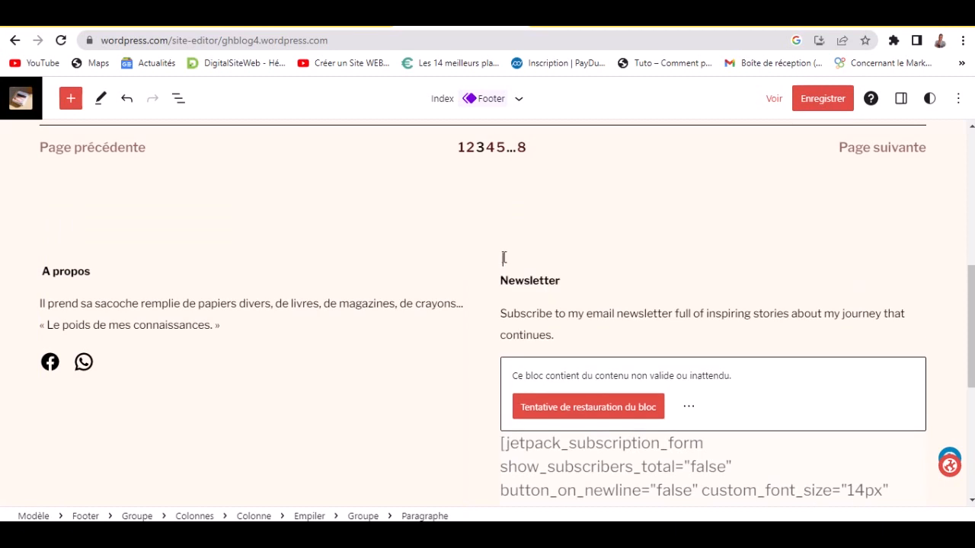
key("BackSpace")
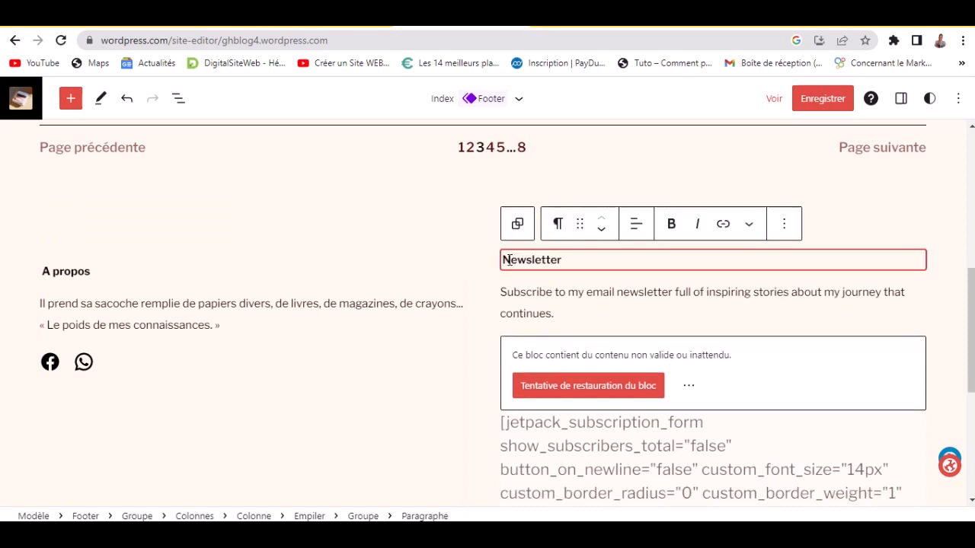
type("Abo")
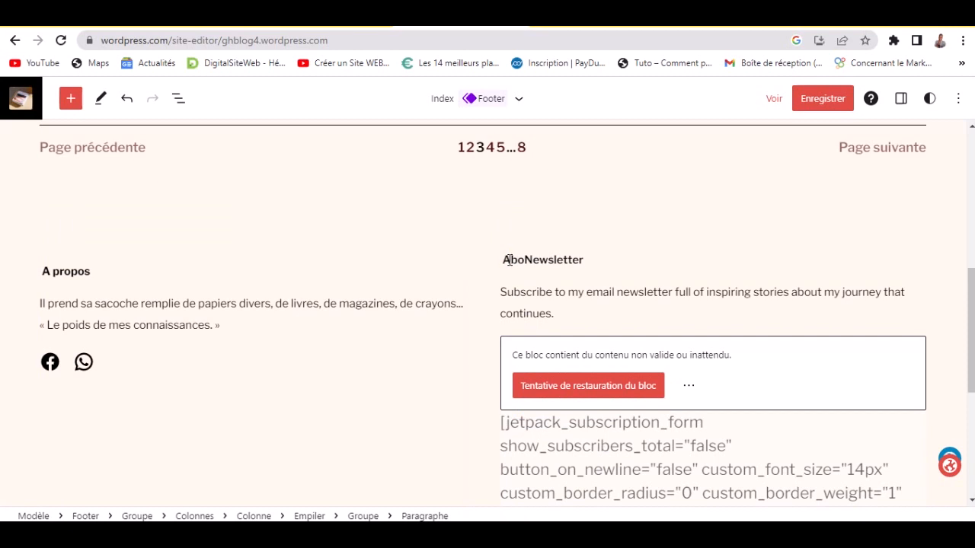
type("nnez")
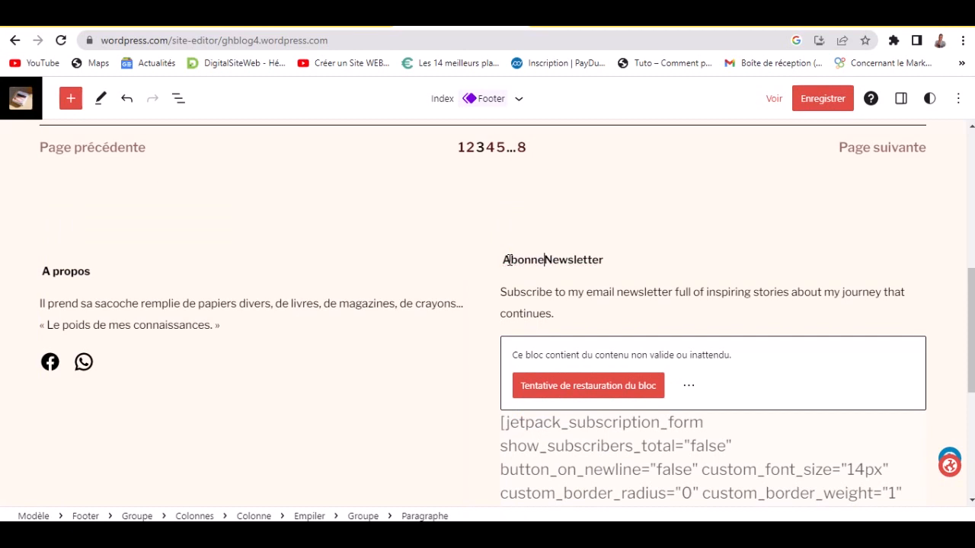
type("-v")
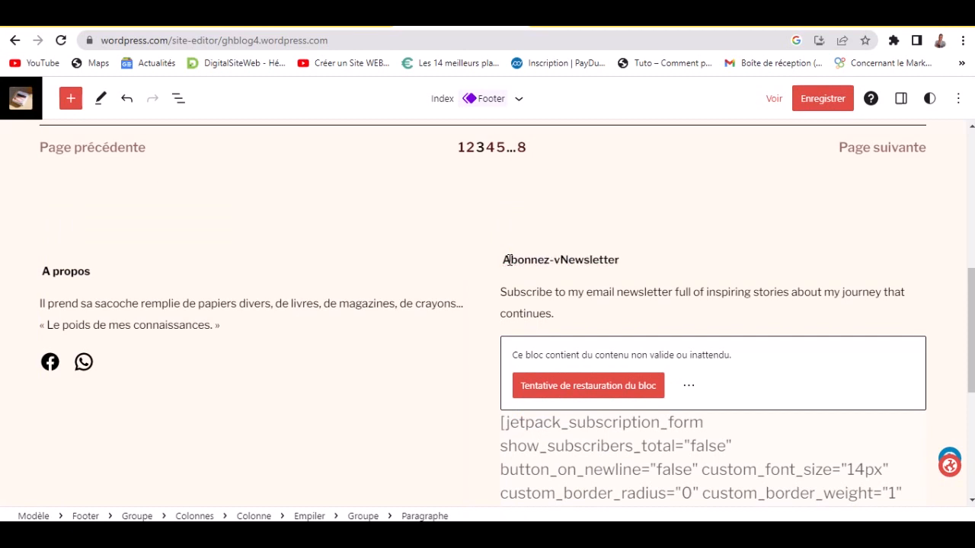
type("ous ")
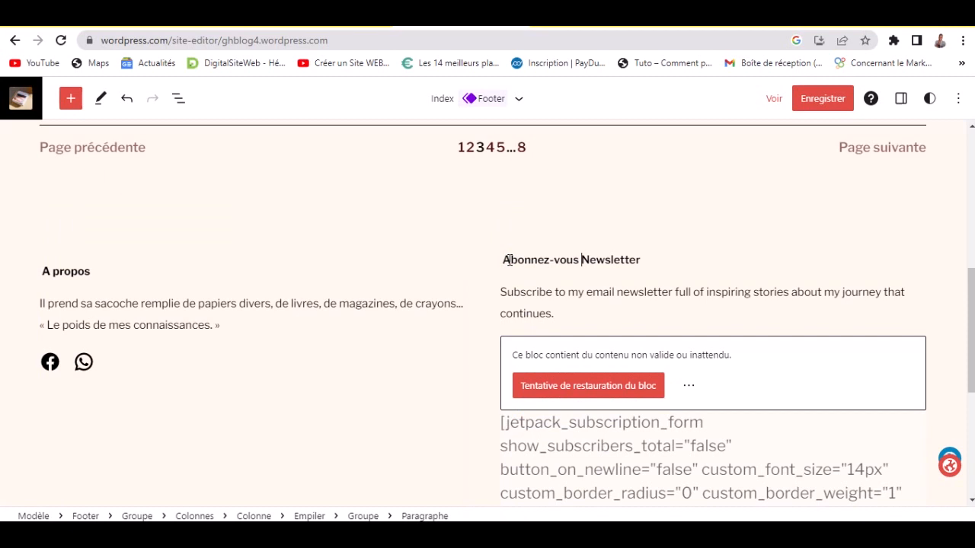
type("à no")
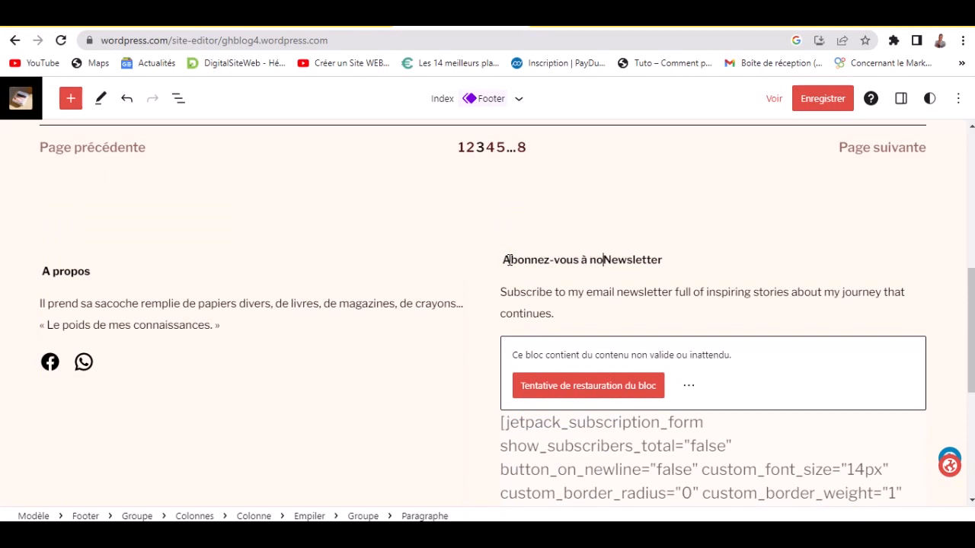
type("tre")
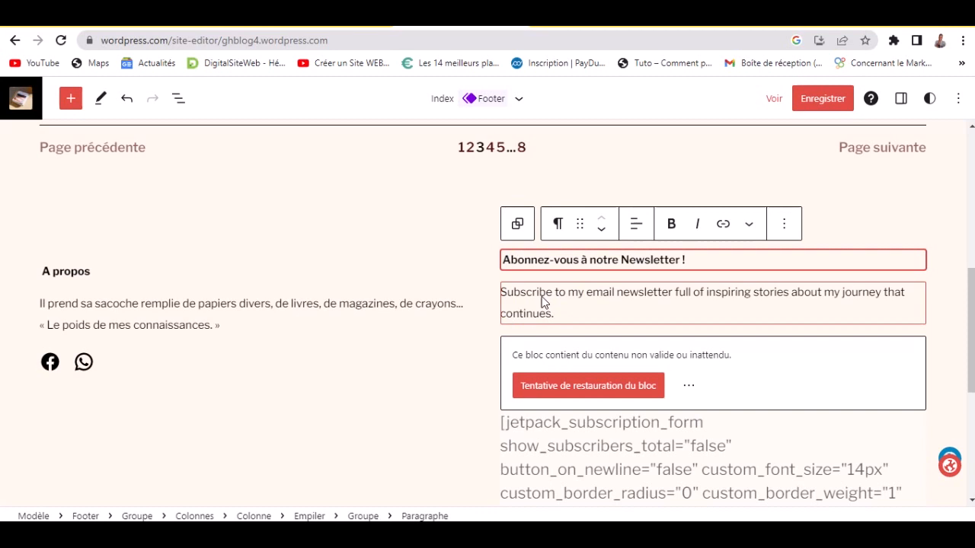
- Replace the English newsletter description with 'Recevez nos nouvels articles tous les jours'
left_click(532, 292)
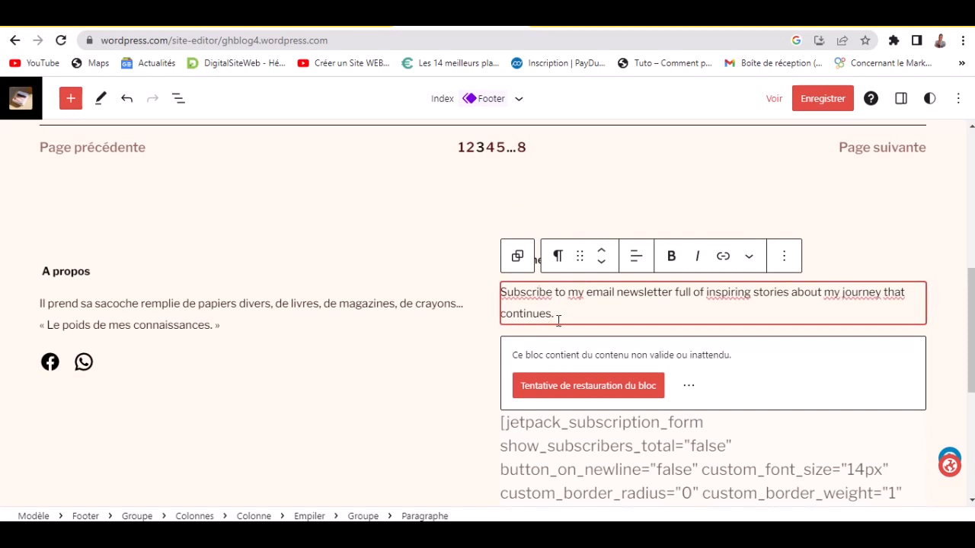
left_click_drag(554, 313, 483, 300)
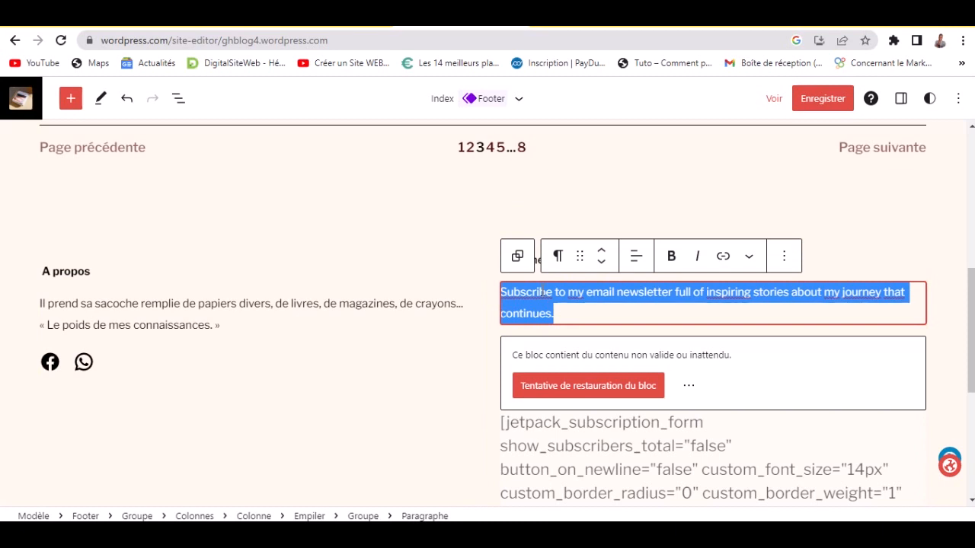
type("Obten")
type("ez")
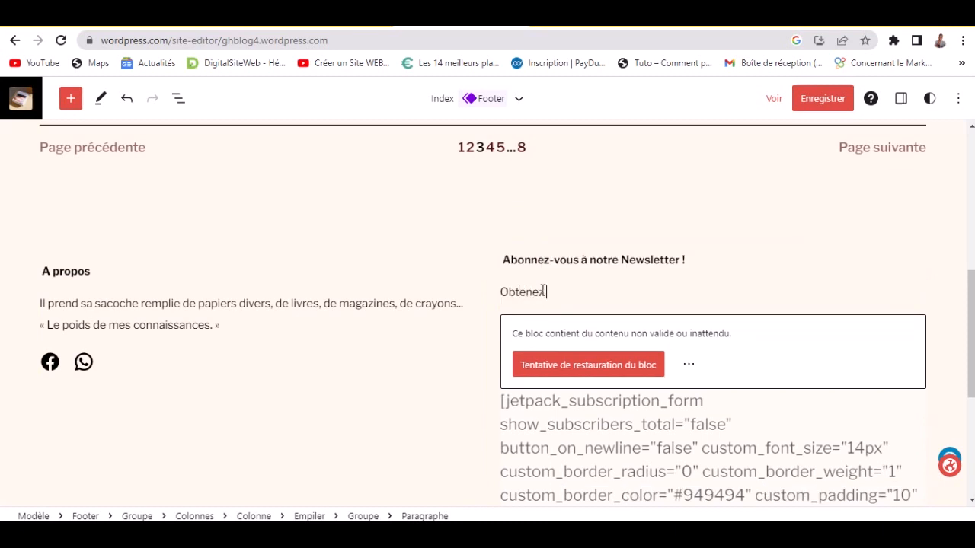
type(" des")
triple_click(542, 292)
type("Recevez nos nouve")
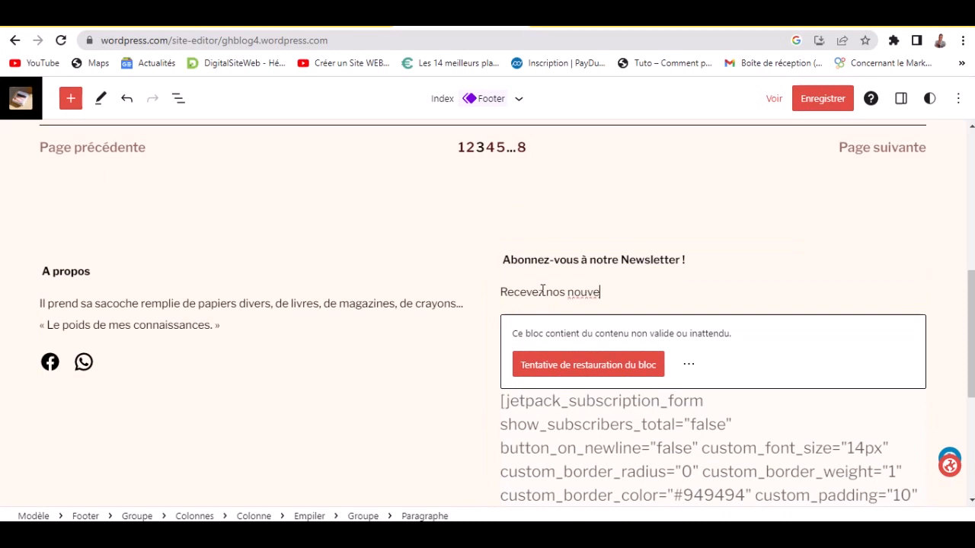
type("ls art")
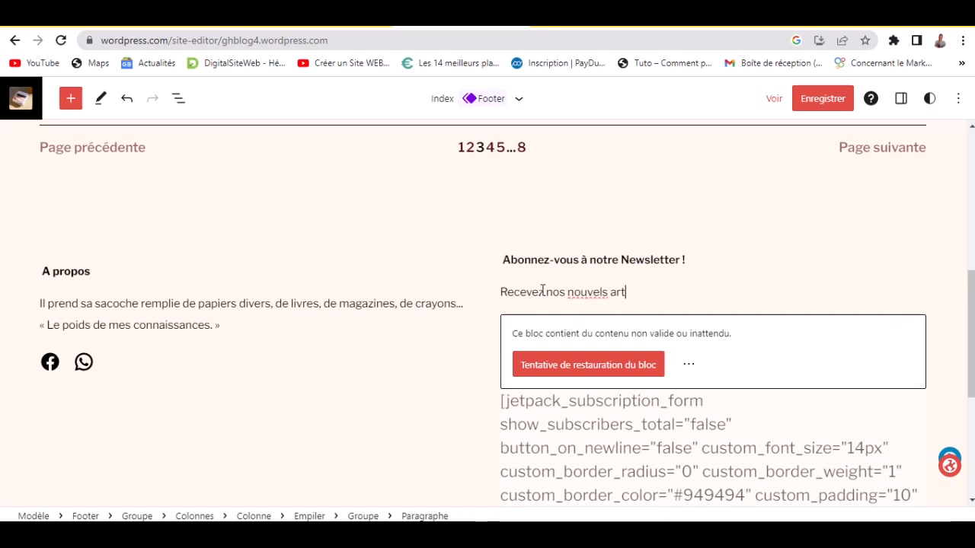
type("icles tous")
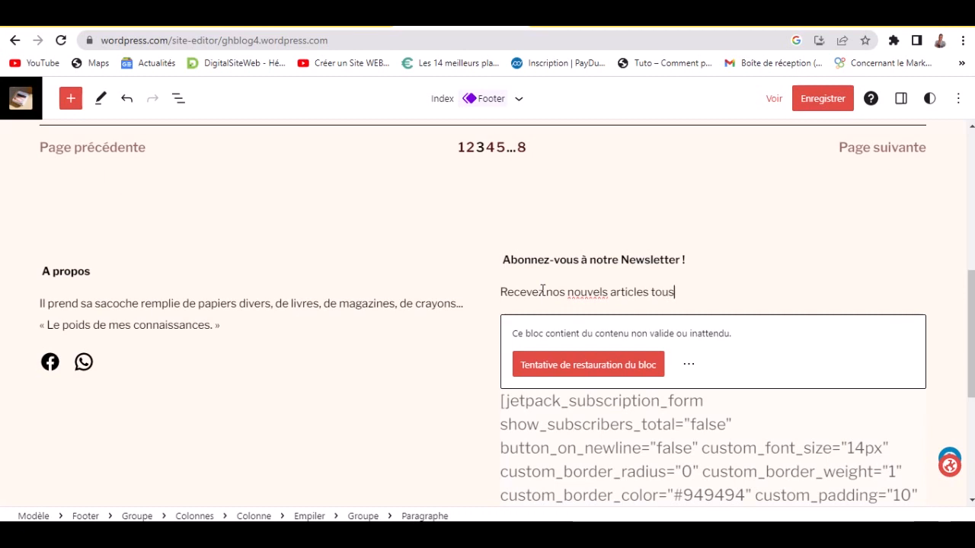
type(" les jours")
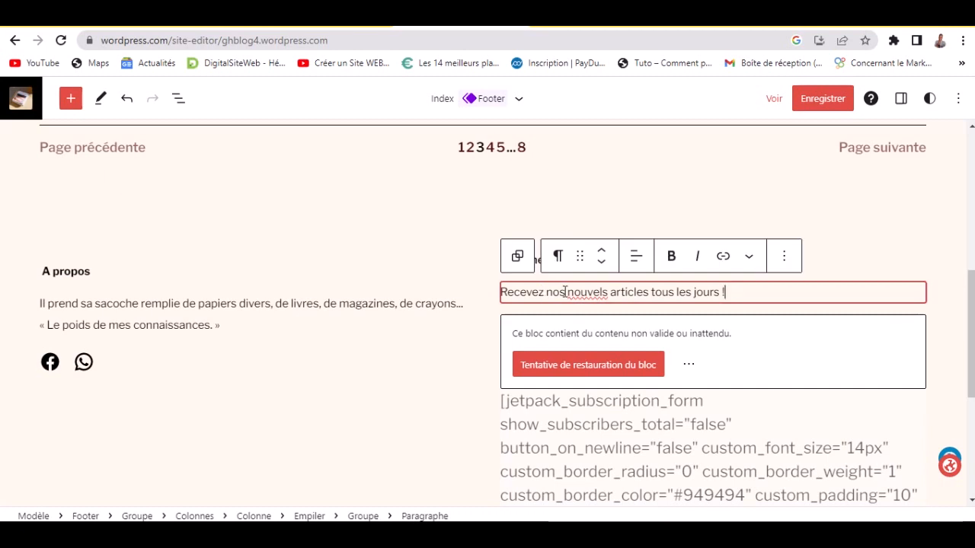
- Correct the misspelled 'nouvels' to 'nouveaux' in the newsletter description
right_click(574, 293)
left_click(602, 307)
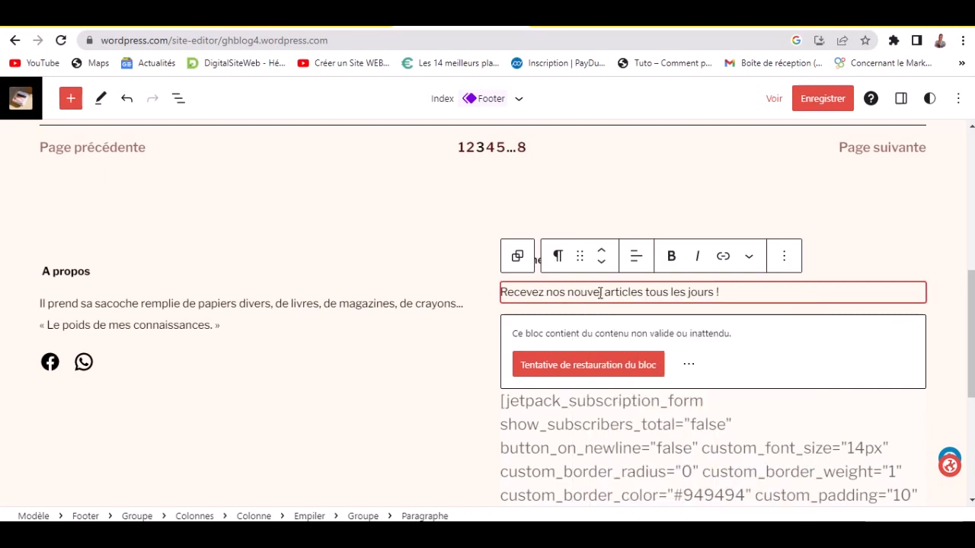
key("BackSpace")
key("BackSpace")
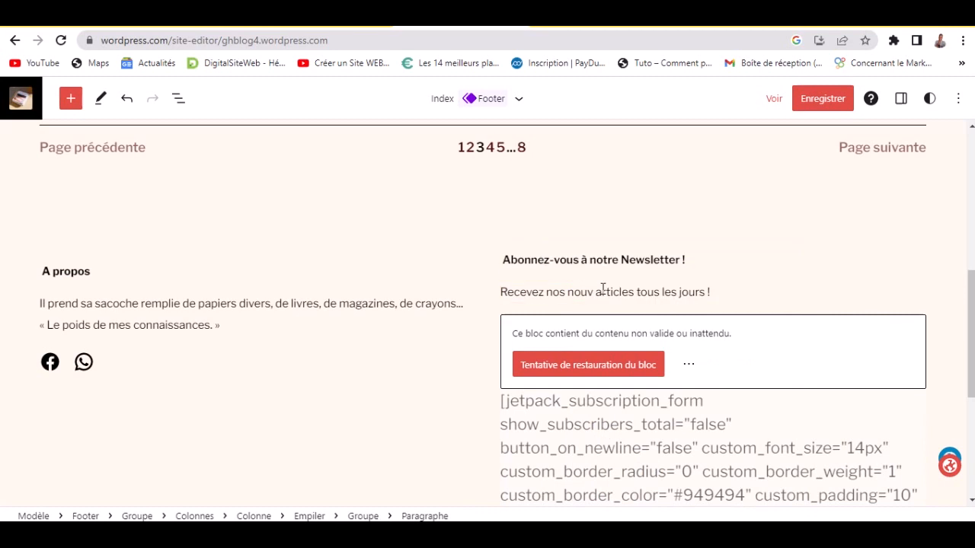
type("a")
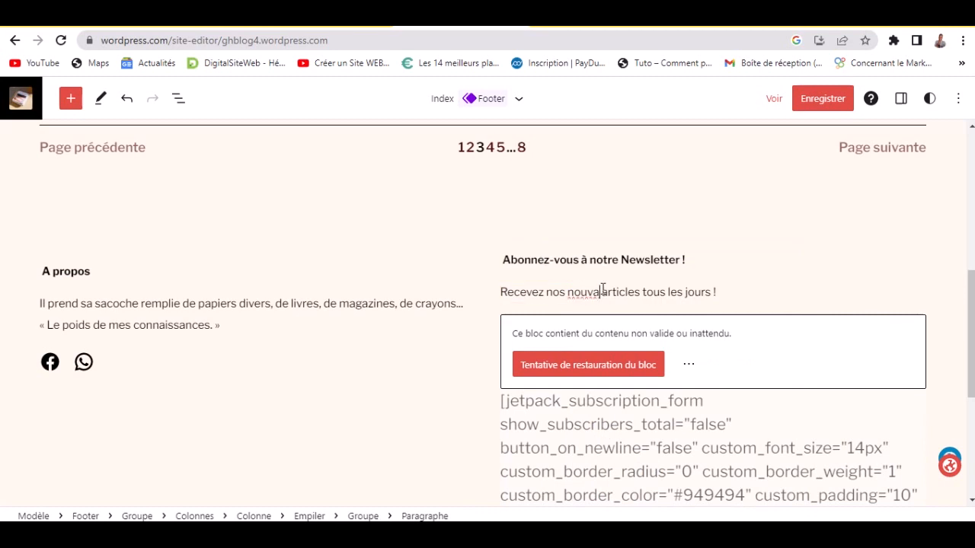
key("BackSpace")
type("eau")
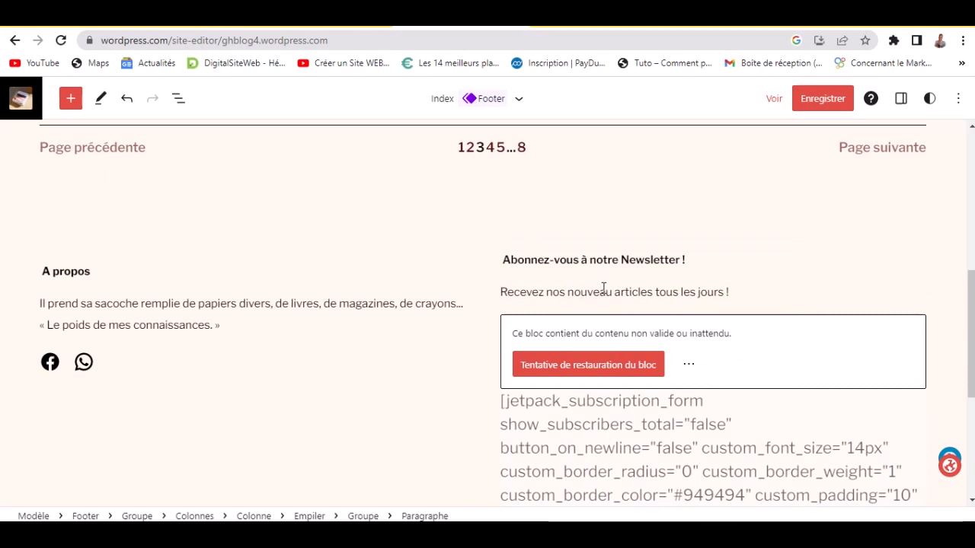
type("x")
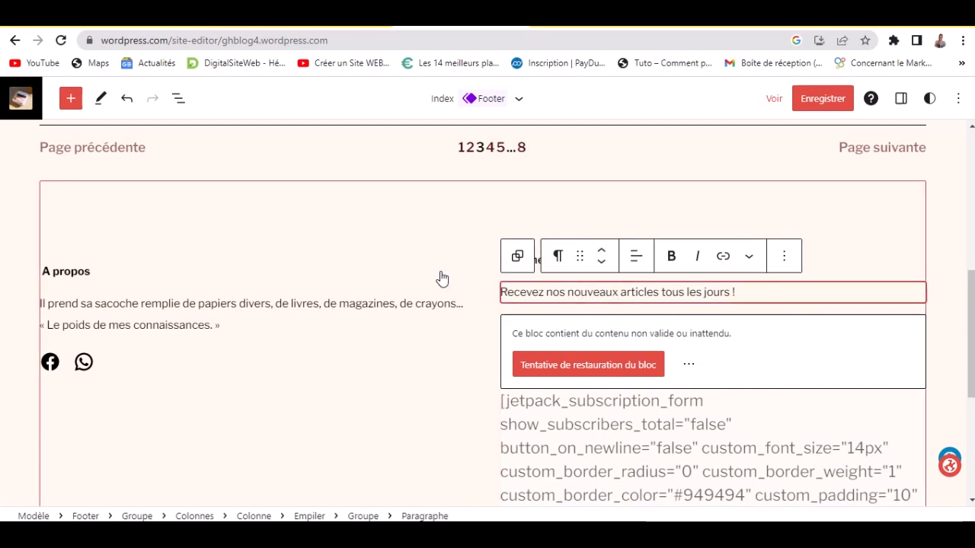
left_click(419, 422)
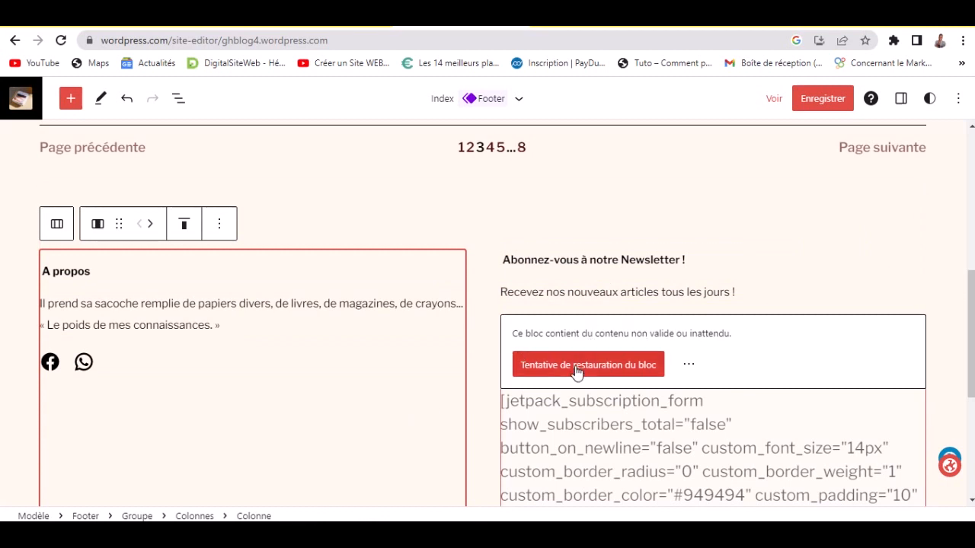
- Restore the invalid subscription block with 'Tentative de restauration du bloc' and select the restored form
left_click(636, 329)
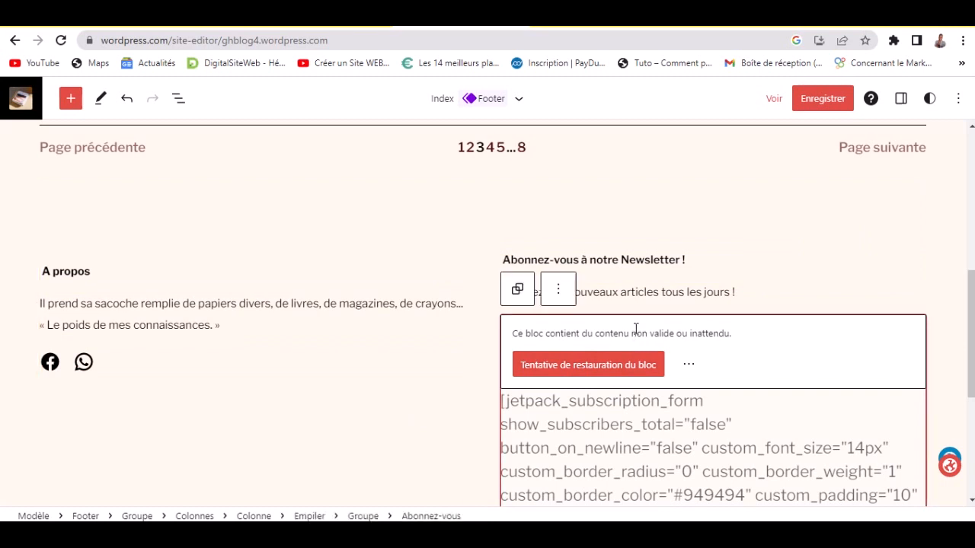
left_click(688, 364)
left_click(582, 365)
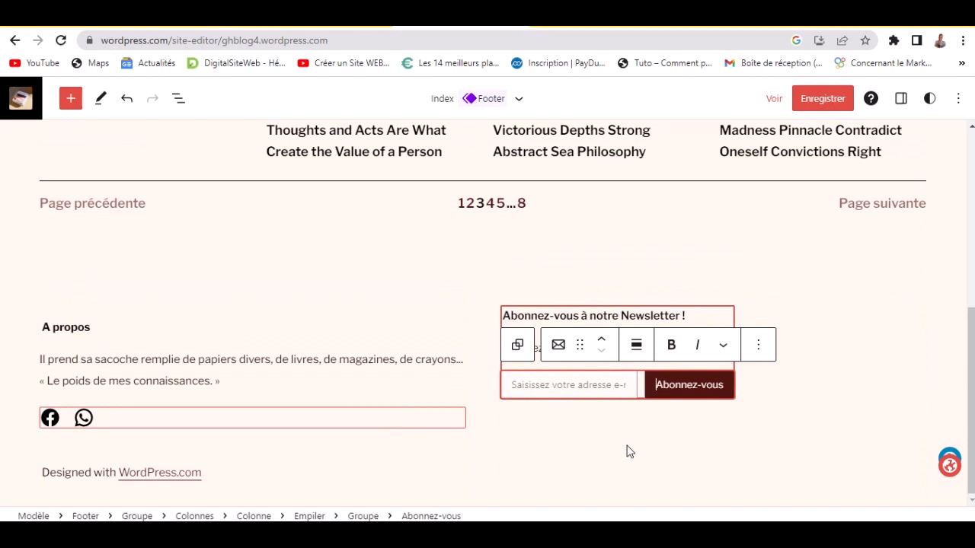
left_click(582, 425)
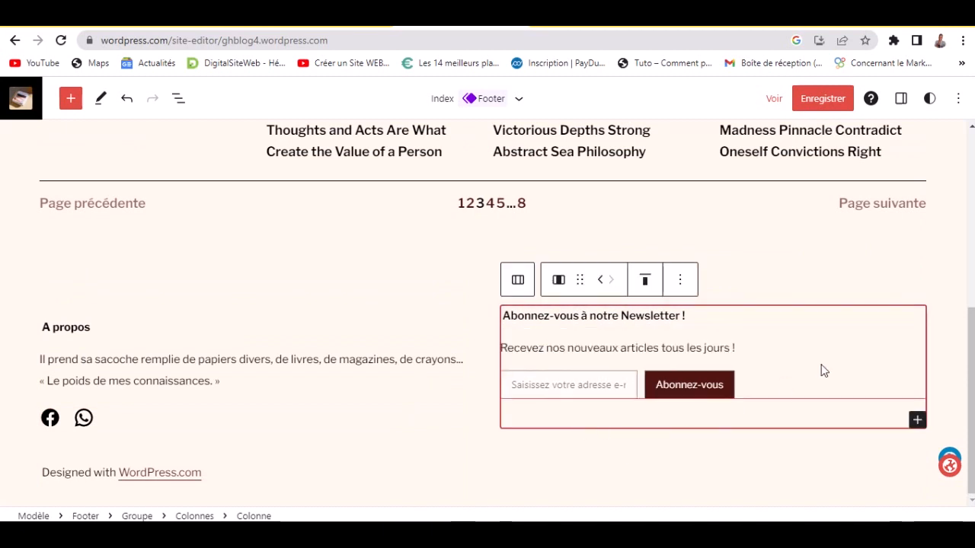
left_click(511, 392)
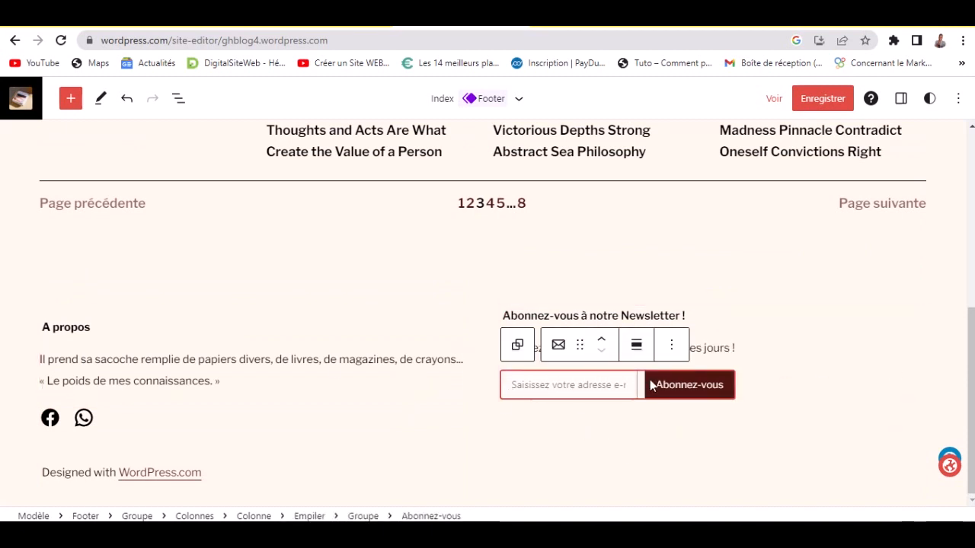
left_click_drag(973, 339, 973, 370)
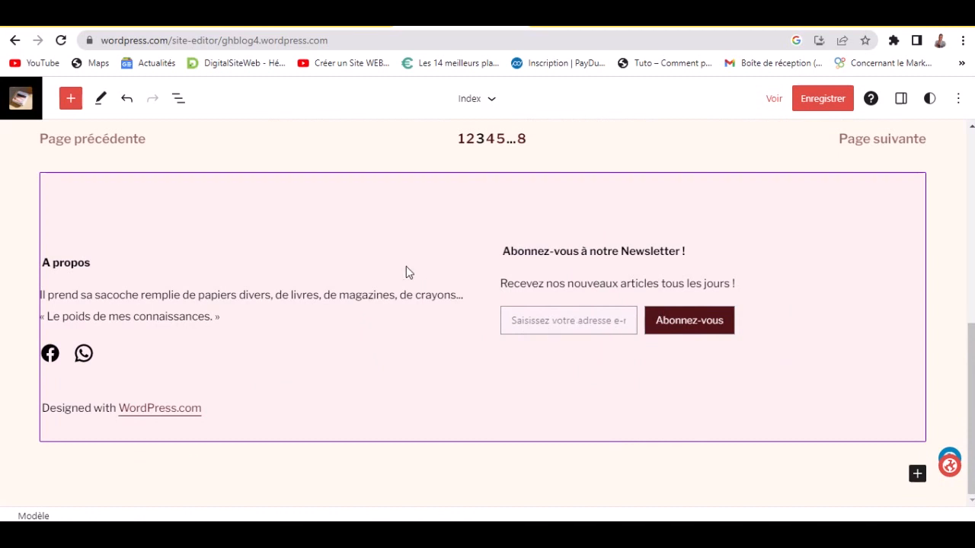
- Rewrite the footer credit line from 'Designed with WordPress.com' to 'Créez par Académie De GH'
left_click(82, 412)
left_click(93, 476)
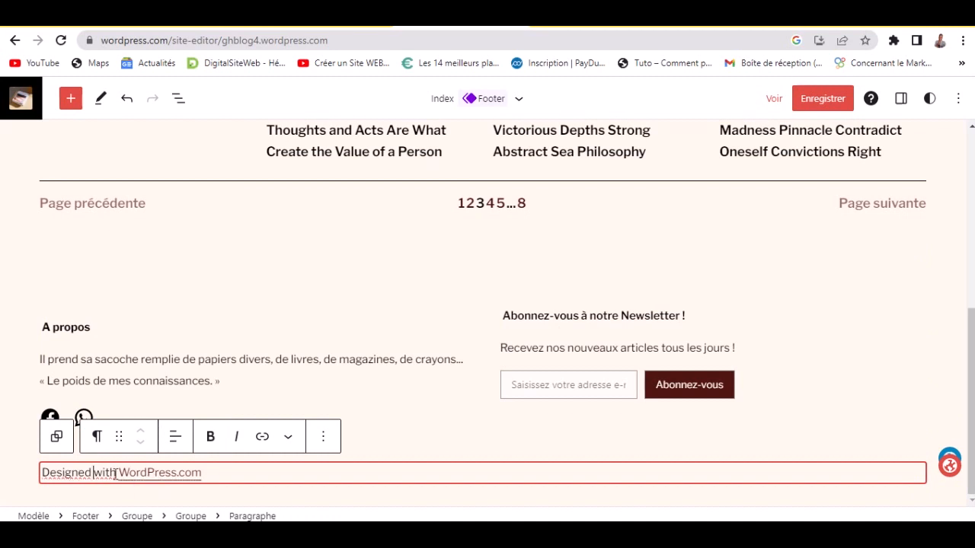
left_click_drag(116, 473, 41, 473)
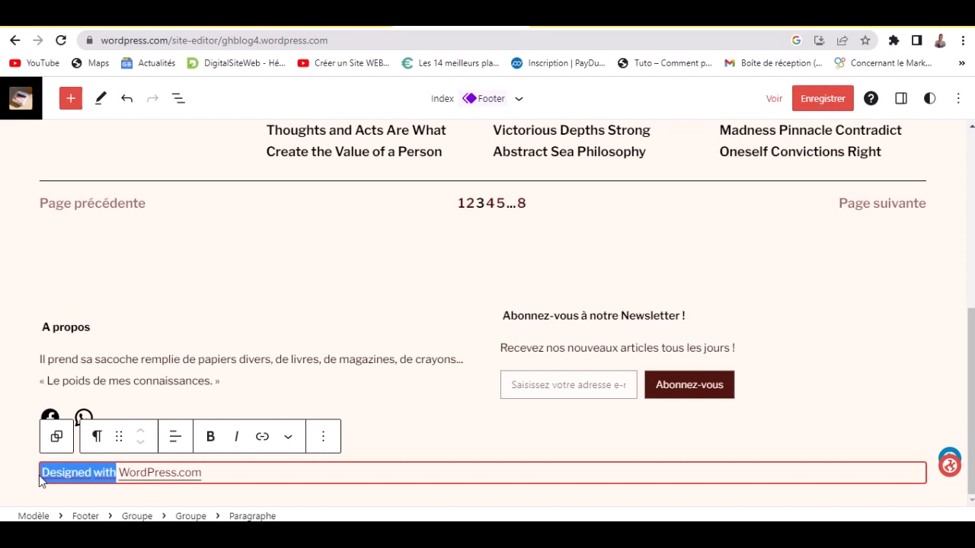
type("Créez par")
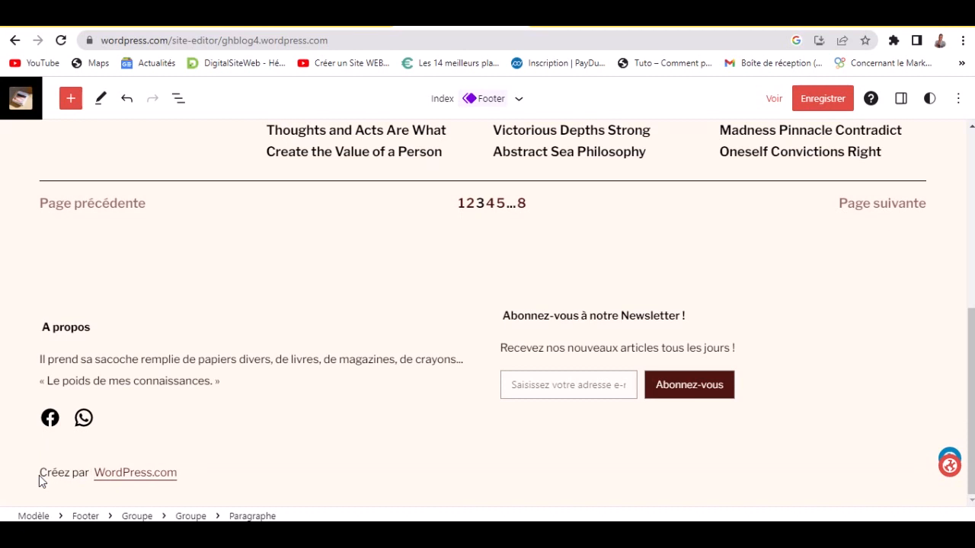
key("shift+End")
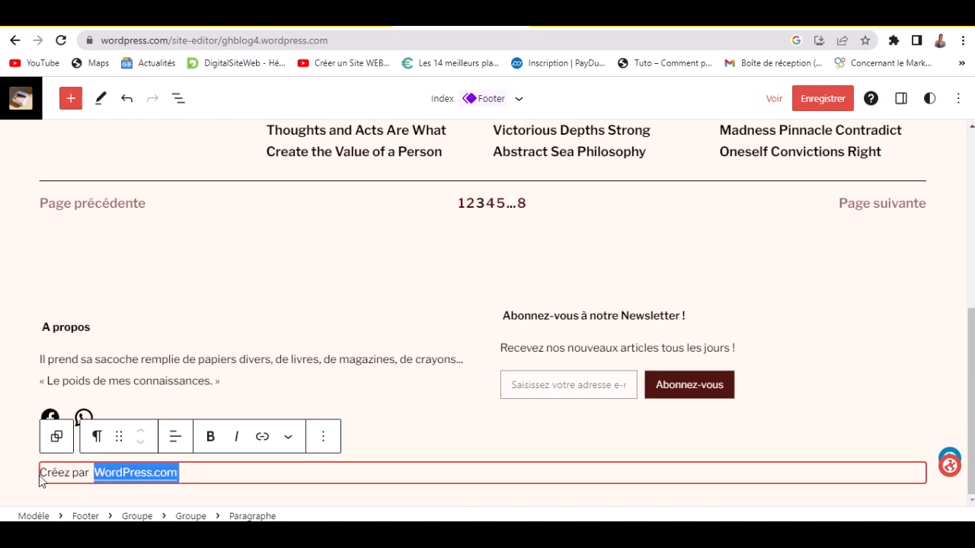
type("Acadé")
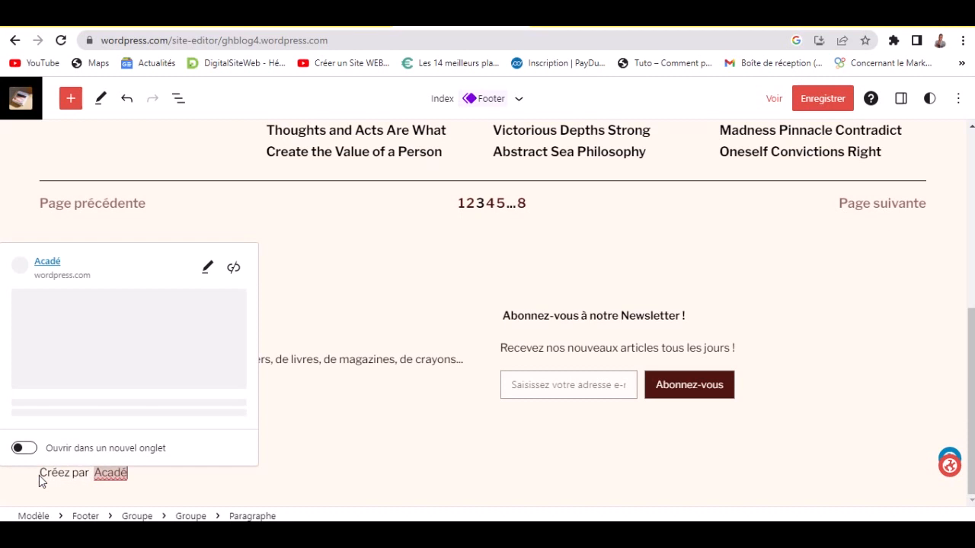
type("mie de")
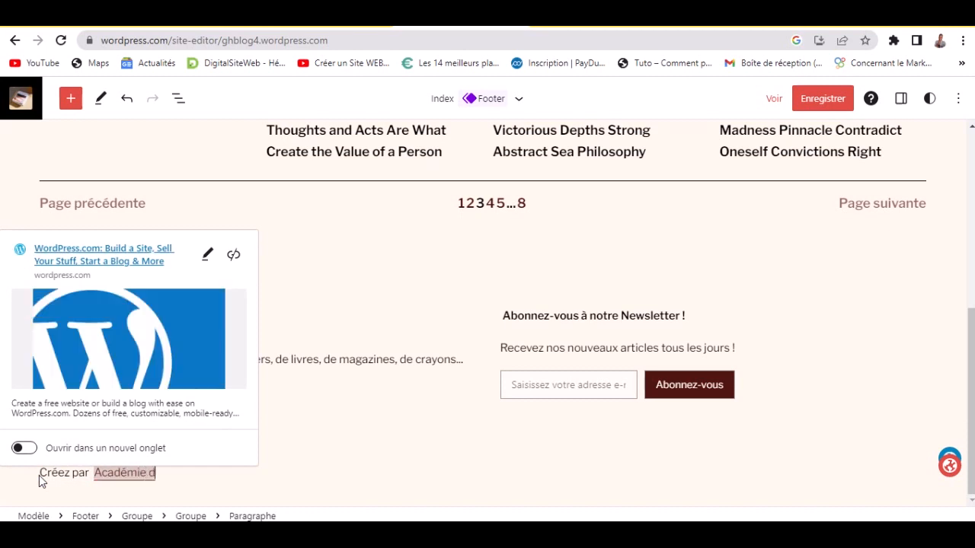
key("BackSpace")
key("BackSpace")
key("BackSpace")
type("De GH")
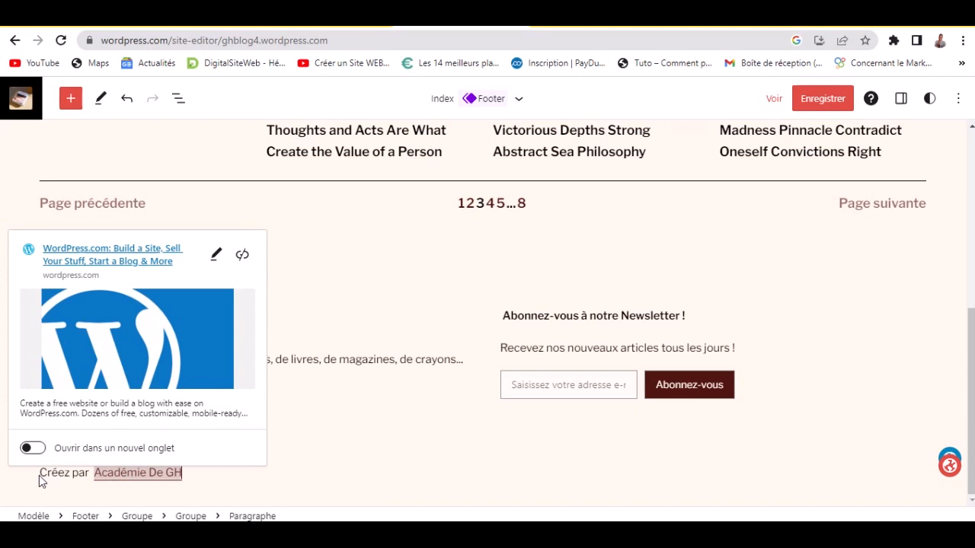
- Point the Académie De GH credit link to academiedegh.com, opening in a new tab
left_click(217, 254)
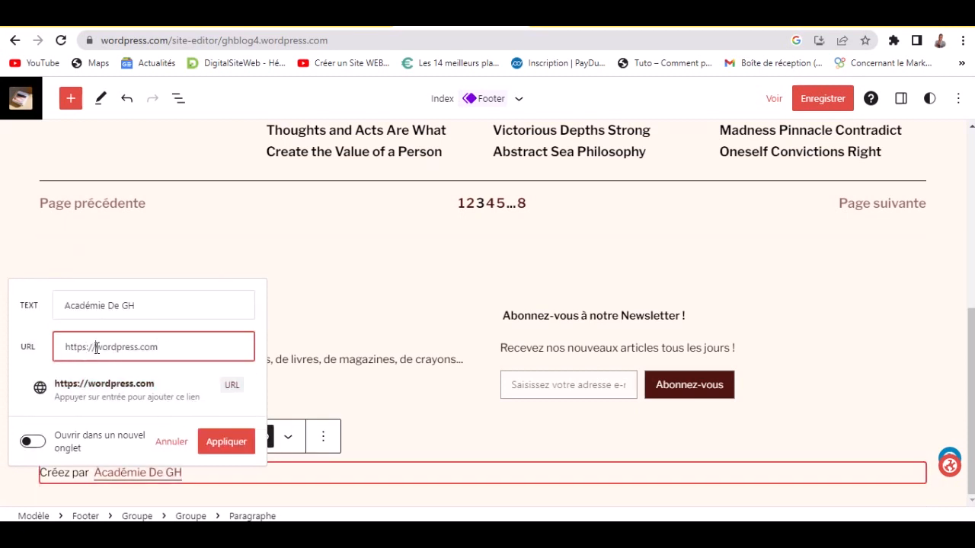
left_click_drag(94, 348, 201, 348)
type("acade")
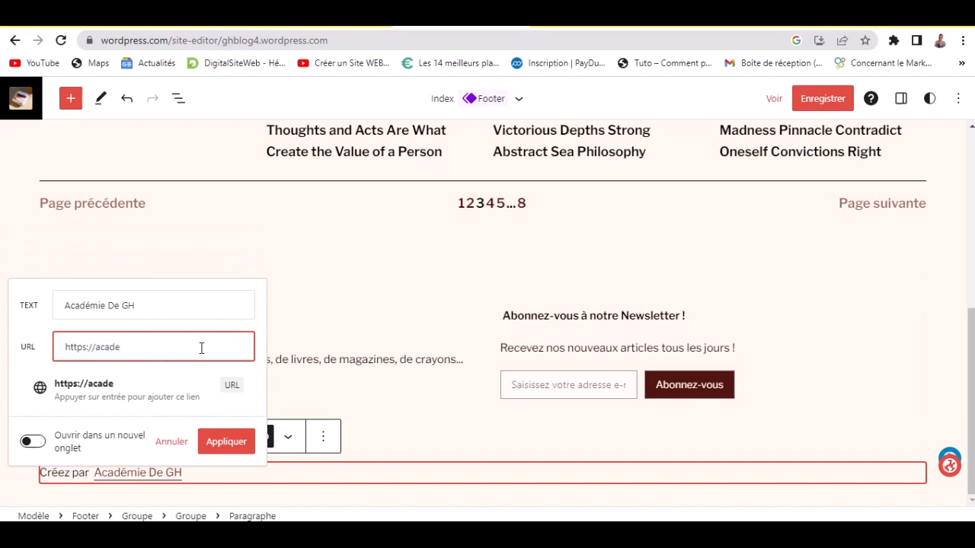
type("miedegh.c")
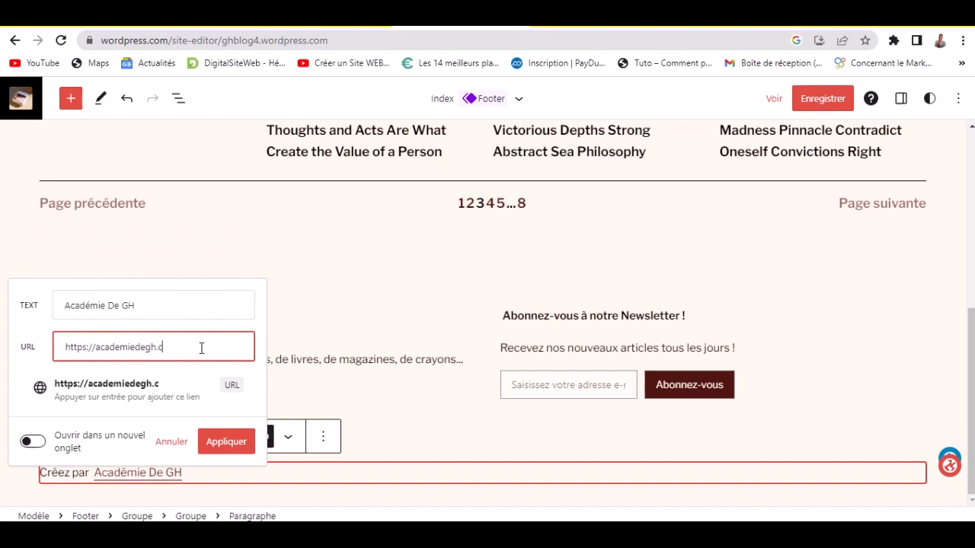
type("om")
left_click(30, 444)
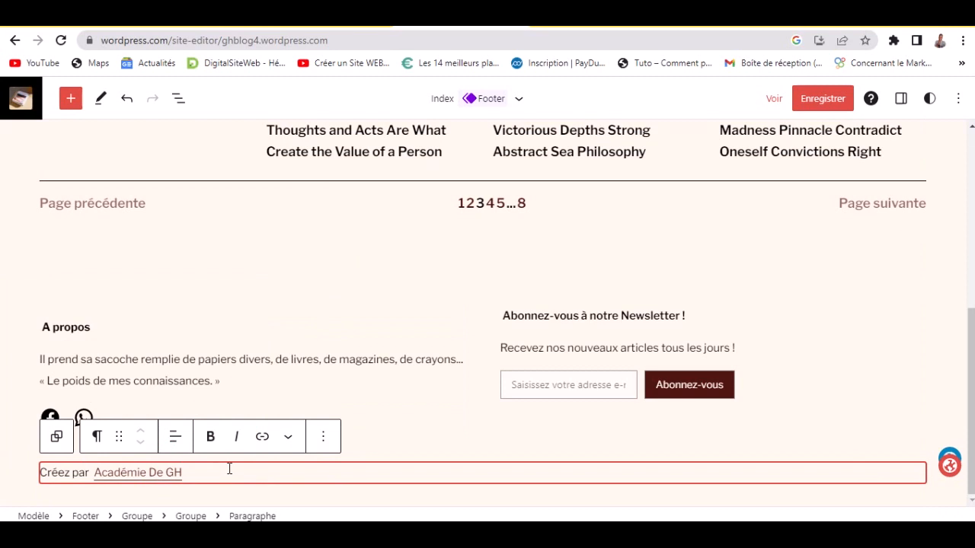
left_click(232, 503)
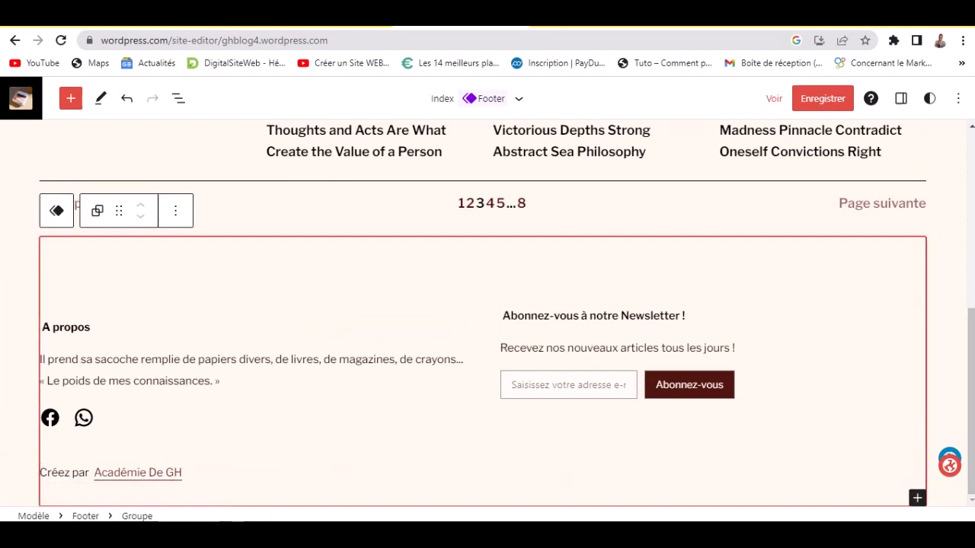
scroll(440, 327, "up", 5)
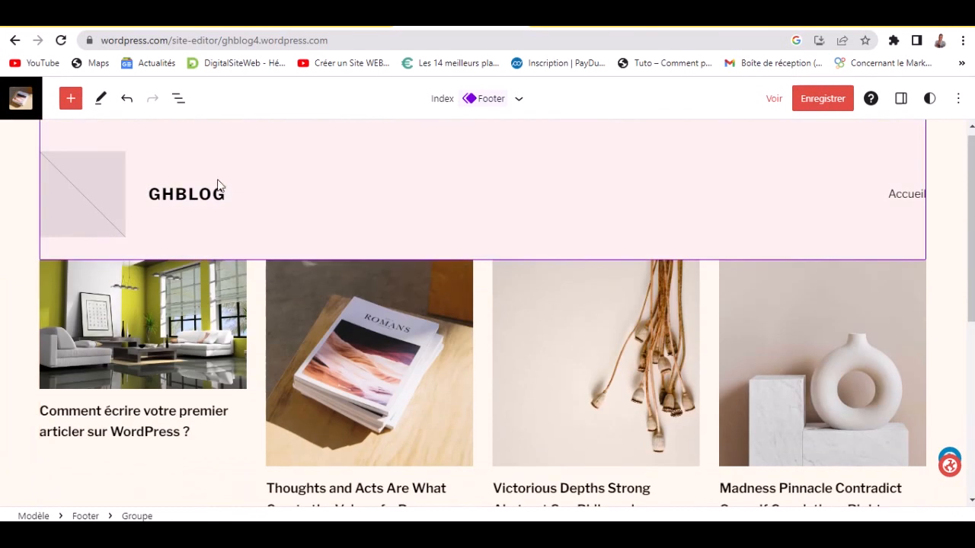
scroll(170, 348, "down", 2)
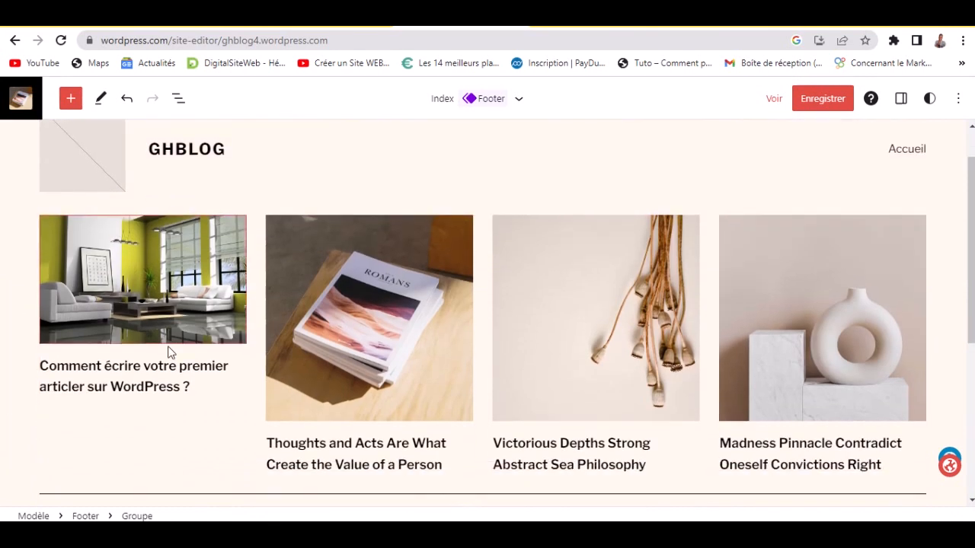
scroll(525, 352, "down", 1)
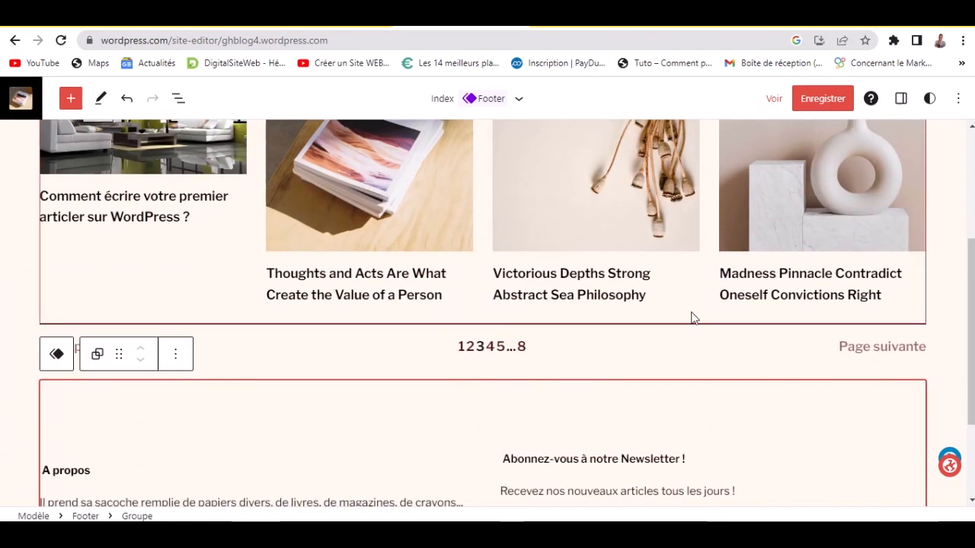
scroll(246, 378, "down", 2)
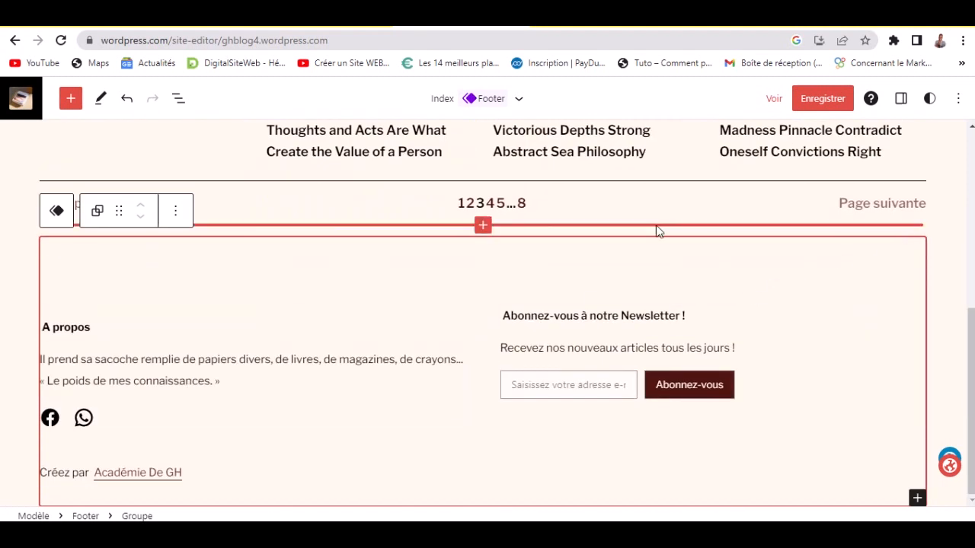
mouse_move(483, 228)
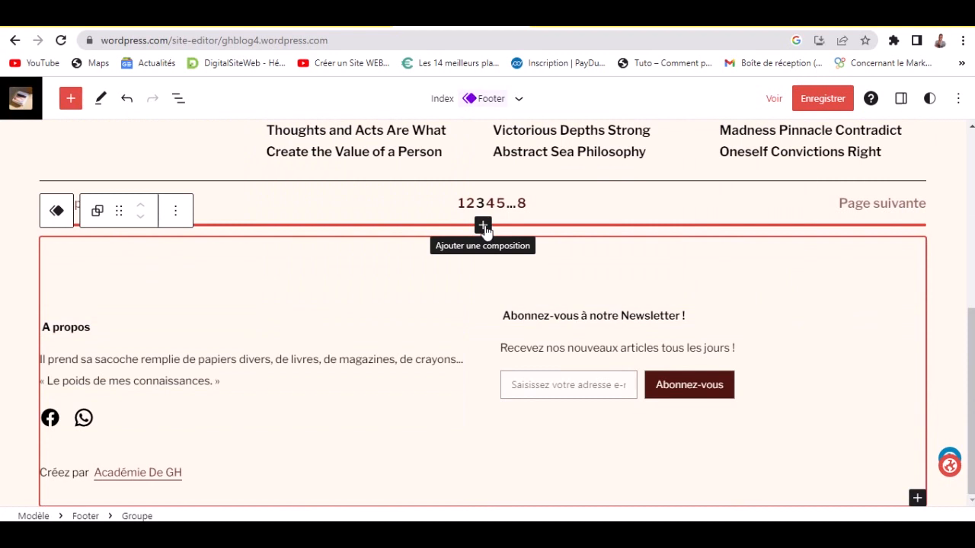
- Insert the 'Image de bannière avec texte centré et un bouton' pattern headed 'Le ciel est la limite' above the footer
left_click(483, 227)
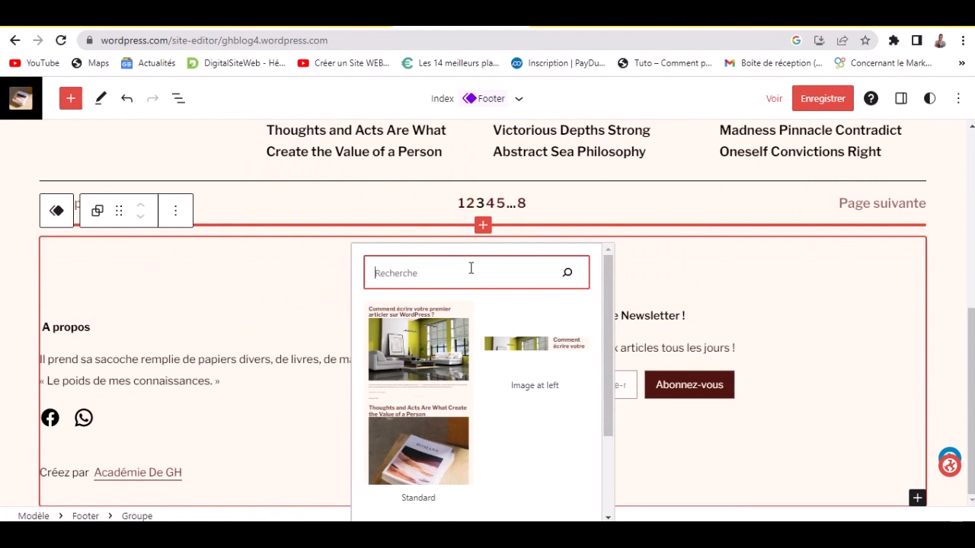
type("ima")
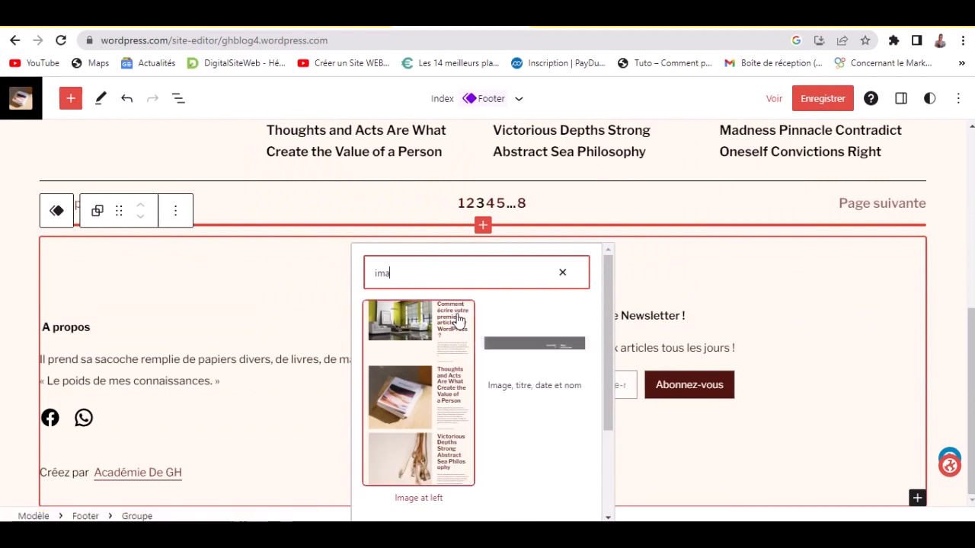
left_click_drag(608, 319, 601, 431)
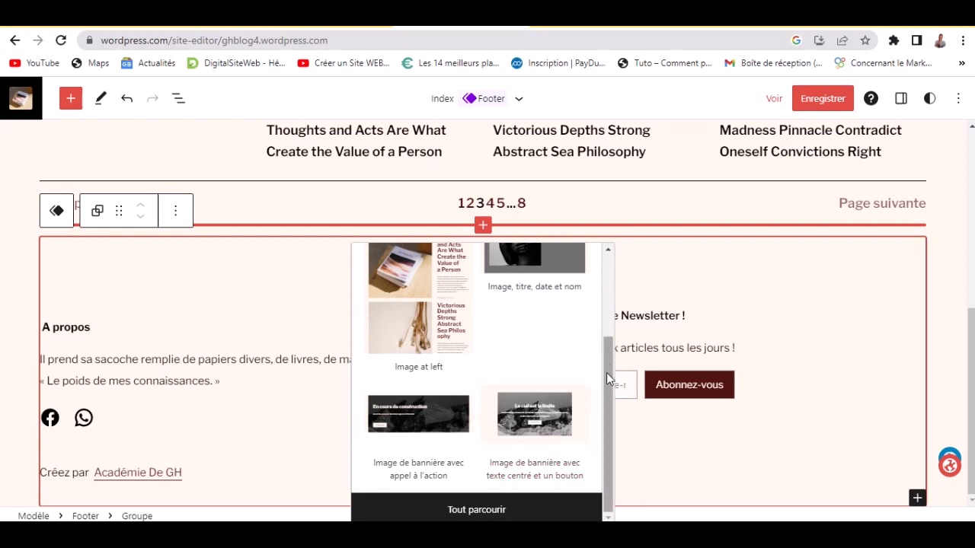
left_click(531, 429)
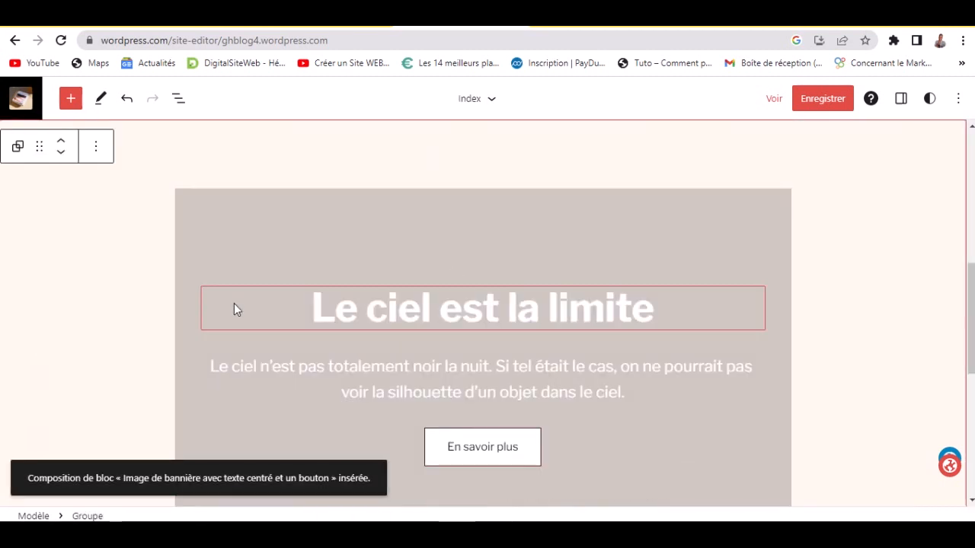
scroll(342, 312, "up", 2)
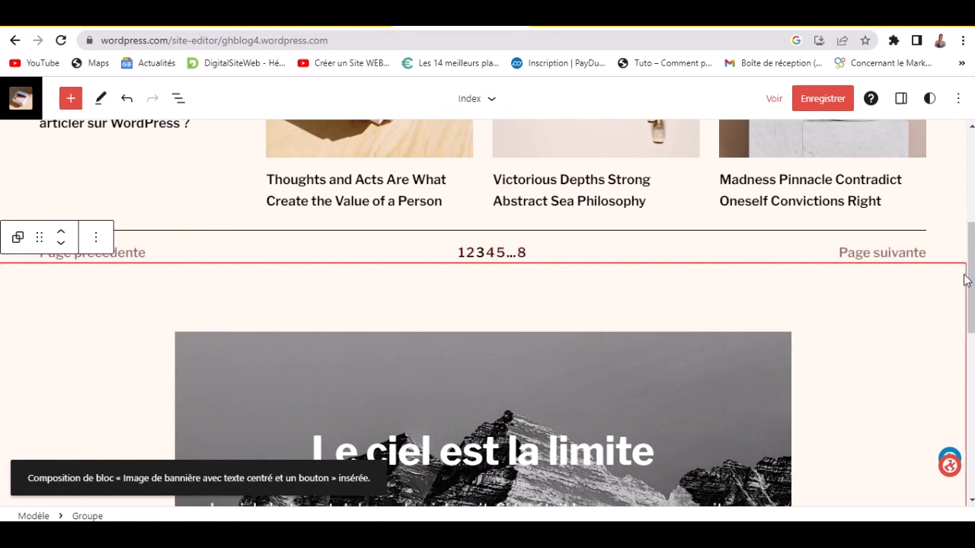
scroll(857, 307, "down", 4)
scroll(609, 301, "up", 1)
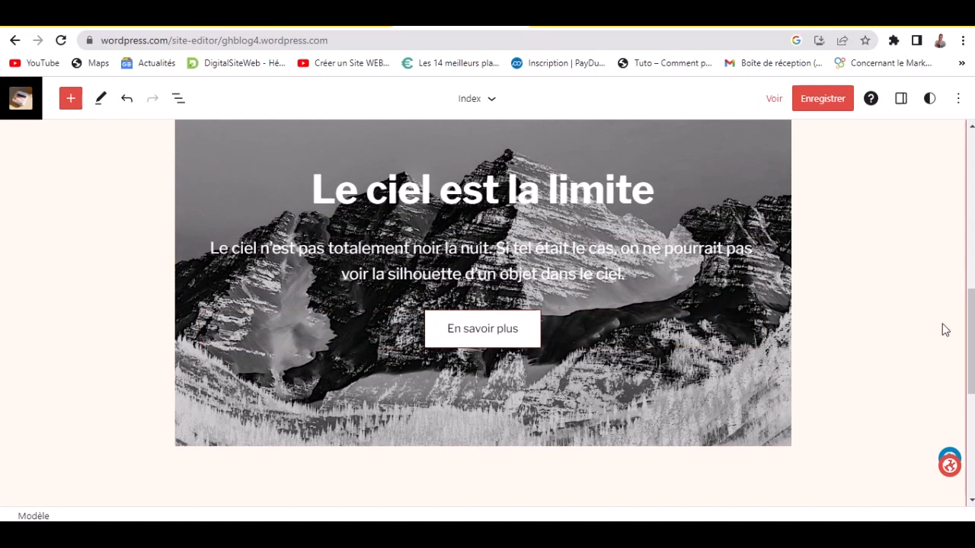
scroll(945, 330, "down", 7)
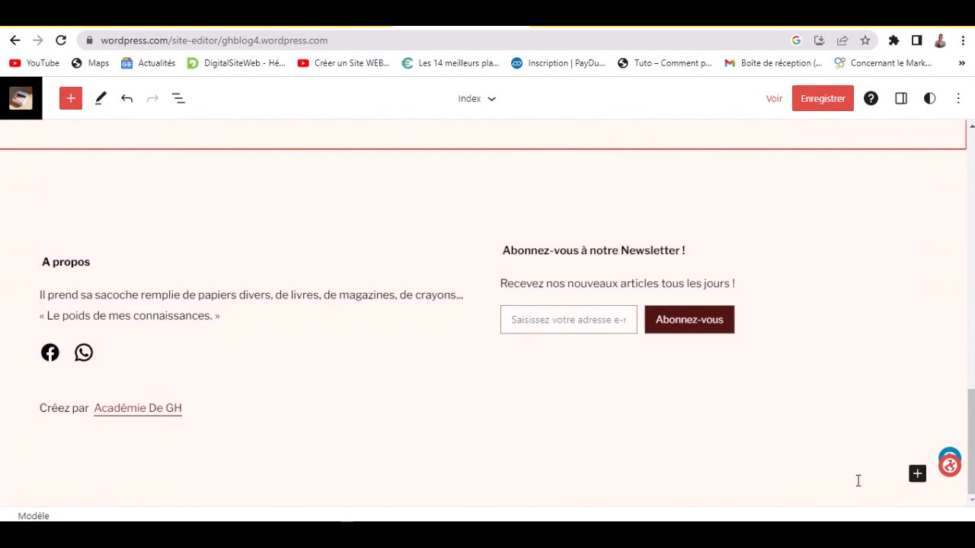
- Insert the black 'Nous contacter' Contact pattern at the bottom of the template
mouse_move(971, 442)
left_mouse_down()
mouse_move(956, 358)
mouse_move(959, 157)
mouse_move(959, 450)
left_mouse_up()
left_click(917, 474)
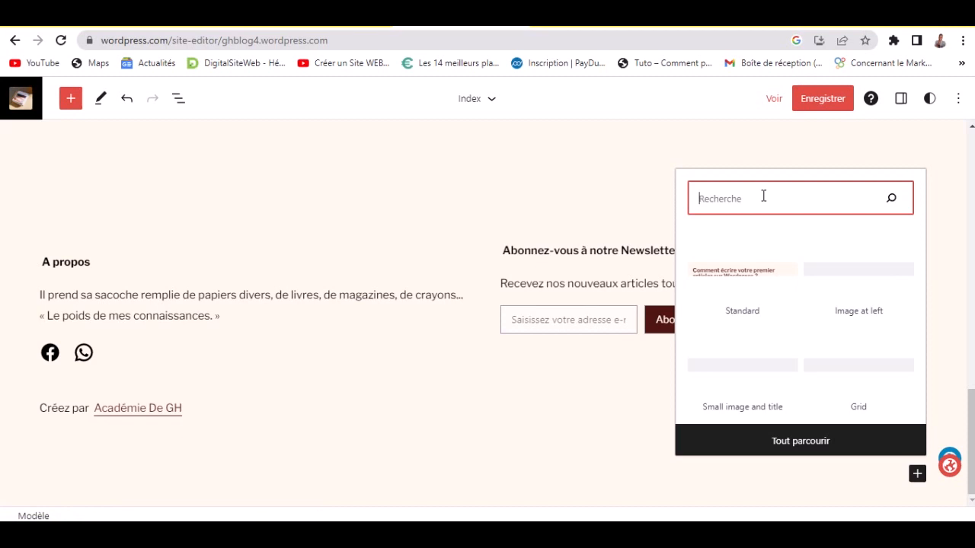
type("con")
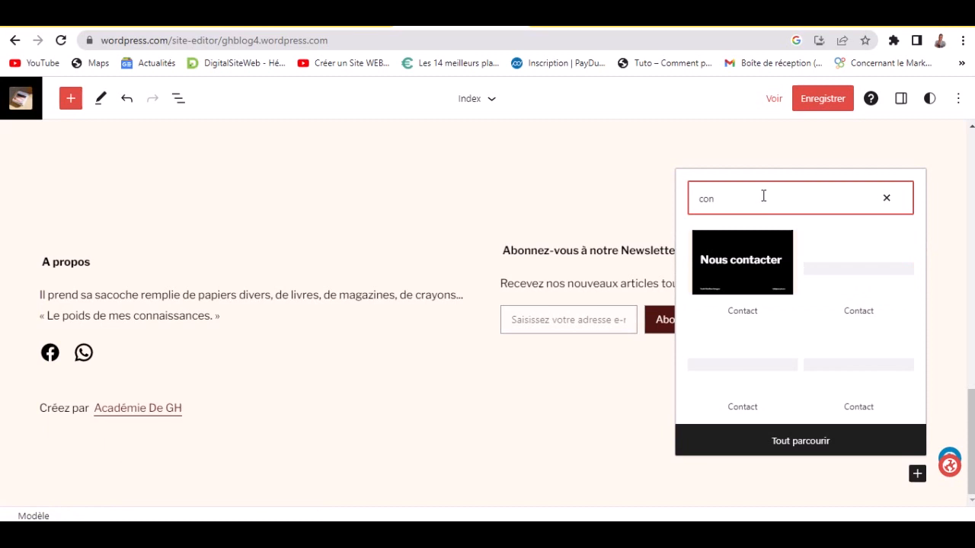
left_click(726, 242)
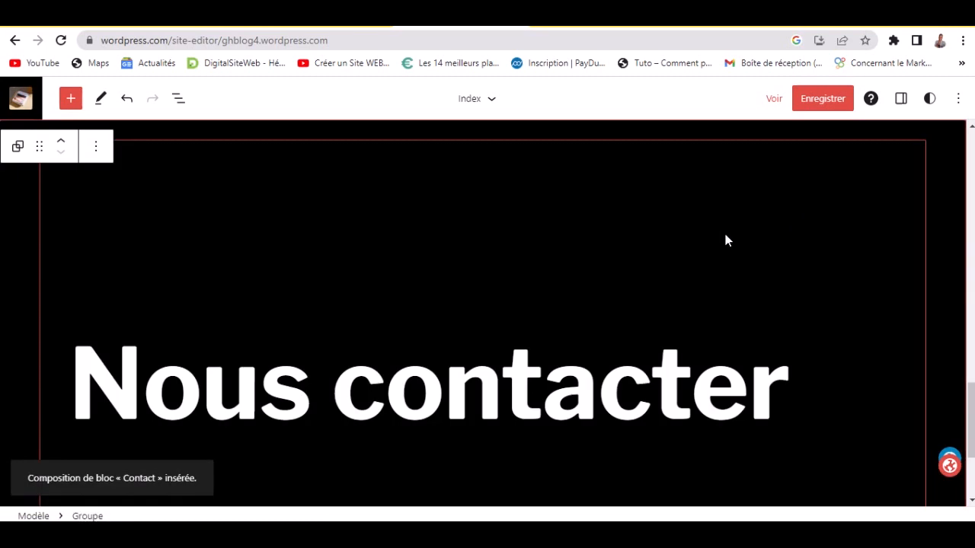
- Delete the Nous contacter heading group with 'Retirer Groupe', keeping the social links and e-mail
scroll(830, 261, "up", 5)
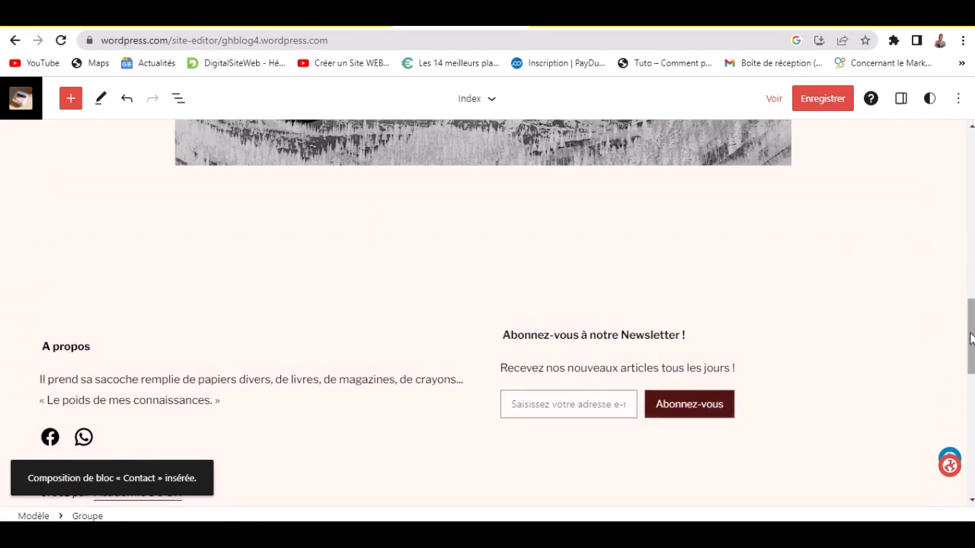
scroll(829, 309, "down", 7)
scroll(416, 398, "down", 3)
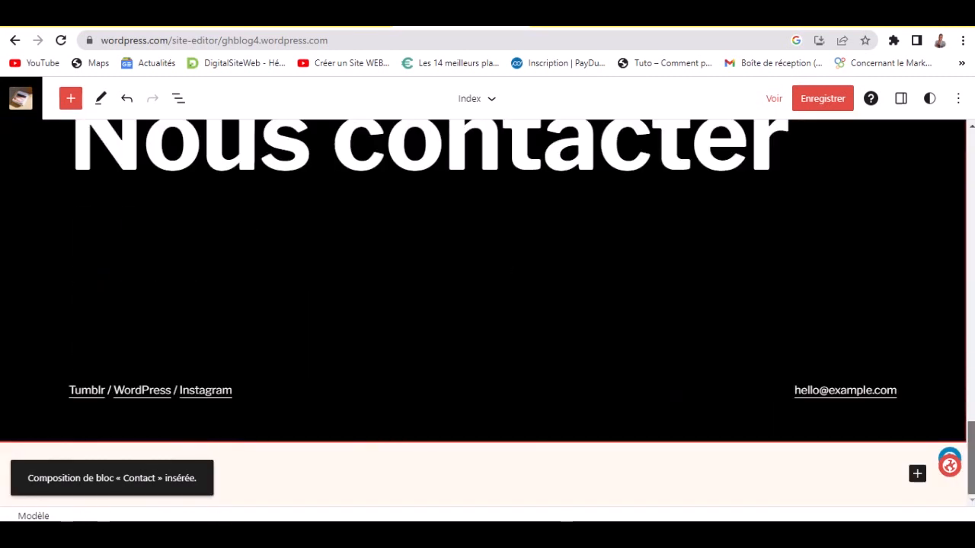
scroll(416, 397, "up", 3)
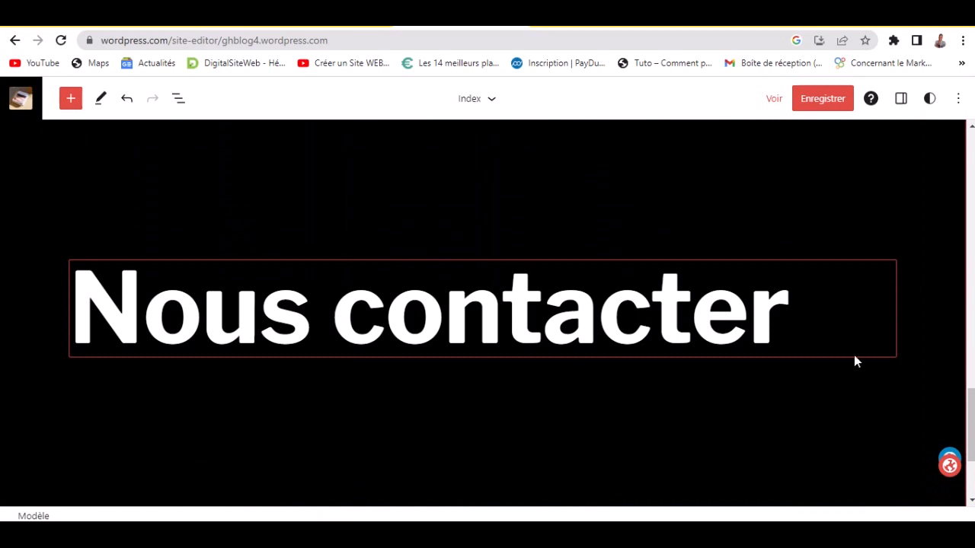
scroll(422, 319, "down", 3)
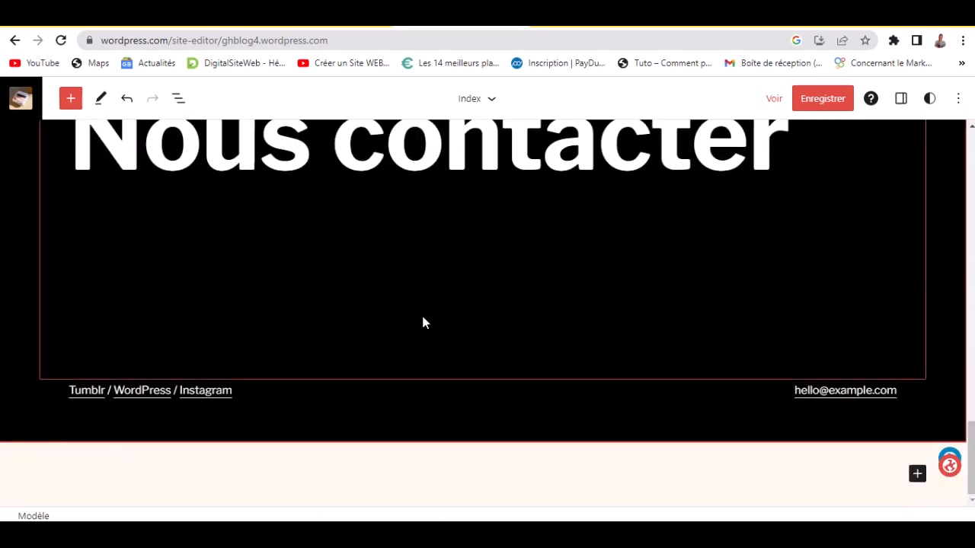
left_click(198, 378)
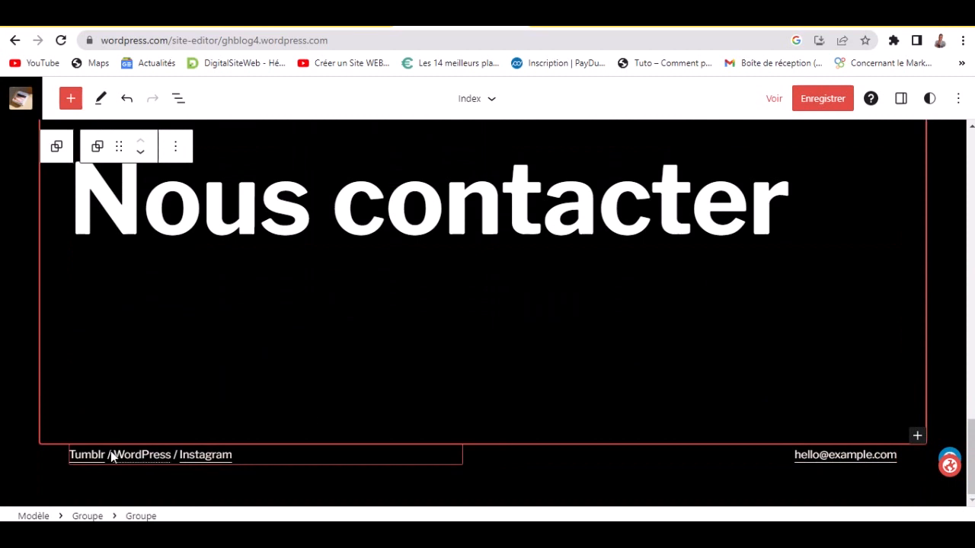
scroll(818, 380, "up", 5)
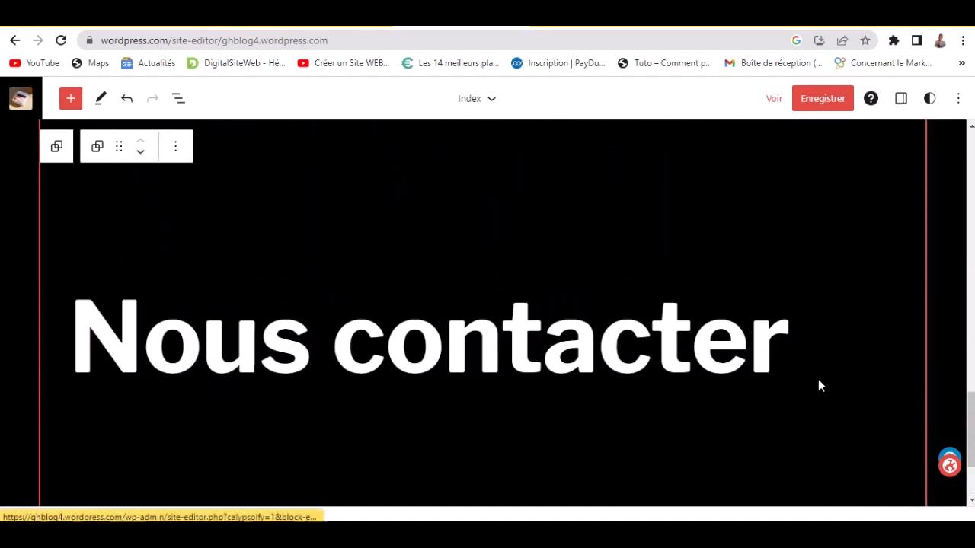
left_click(175, 219)
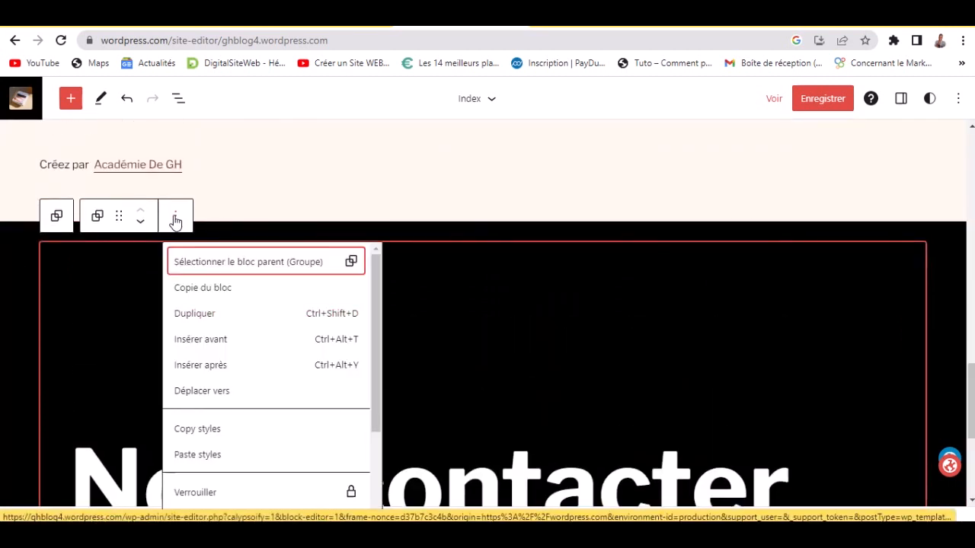
scroll(307, 457, "down", 3)
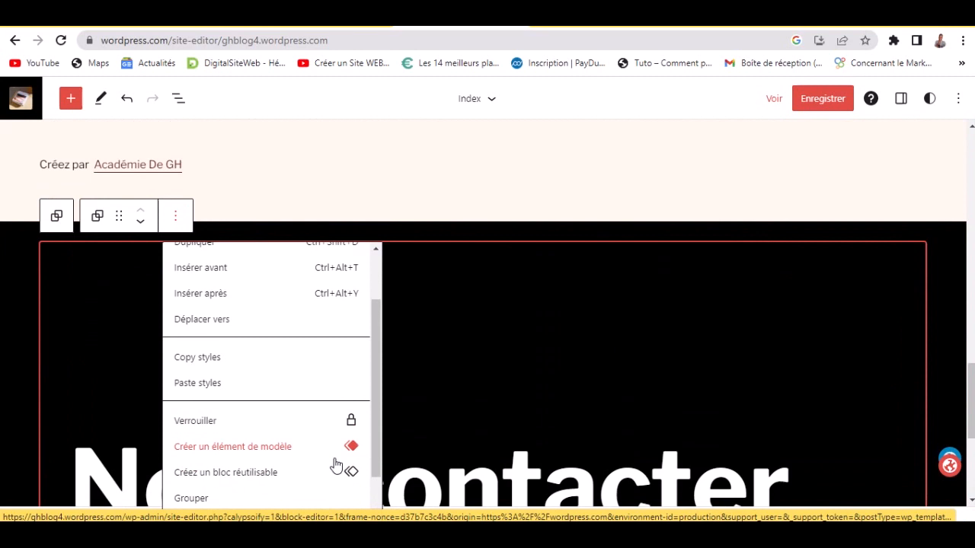
left_click(312, 505)
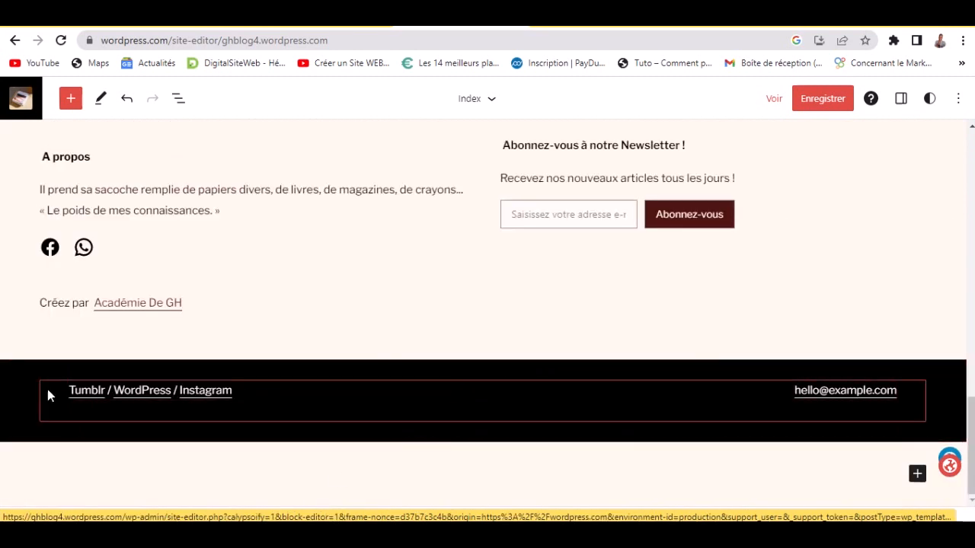
- Remove the Tumblr / WordPress / Instagram links paragraph with 'Retirer Paragraphe'
left_click(267, 393)
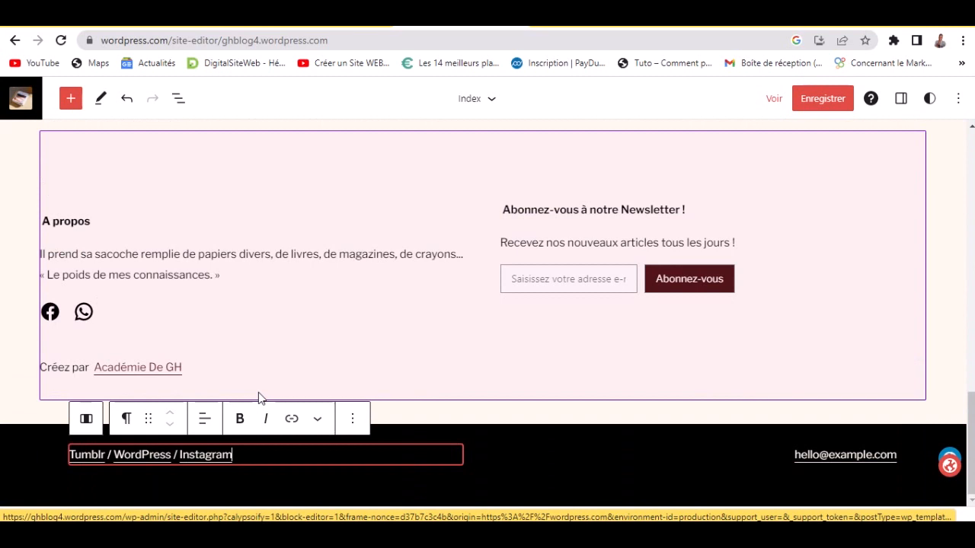
left_click(352, 420)
scroll(435, 350, "down", 2)
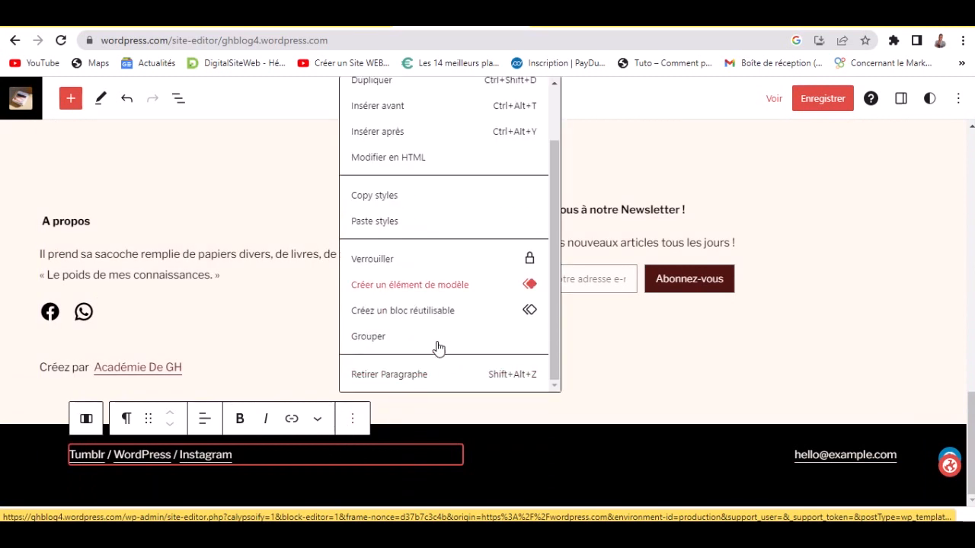
left_click(446, 375)
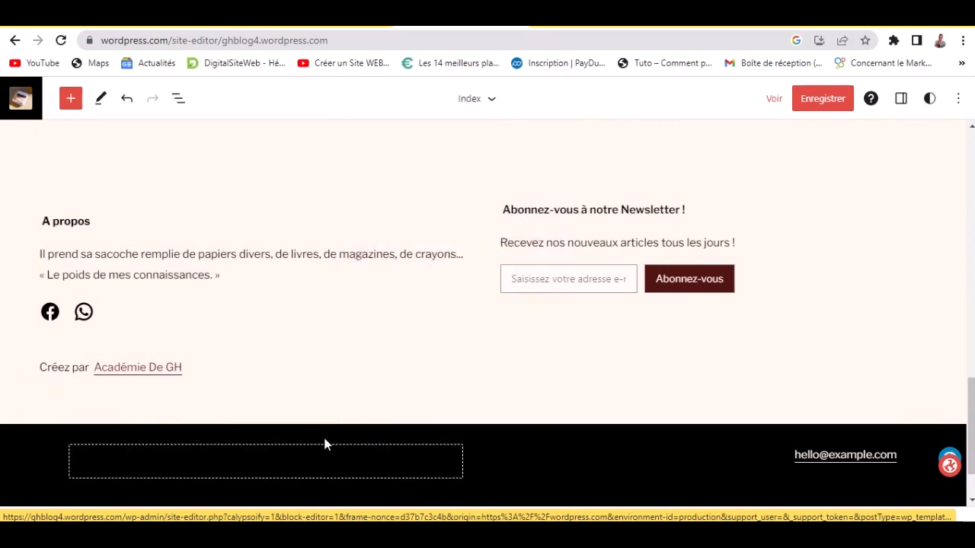
- Add a Paragraphe block in the emptied footer spot and start typing 'C'
left_click(255, 460)
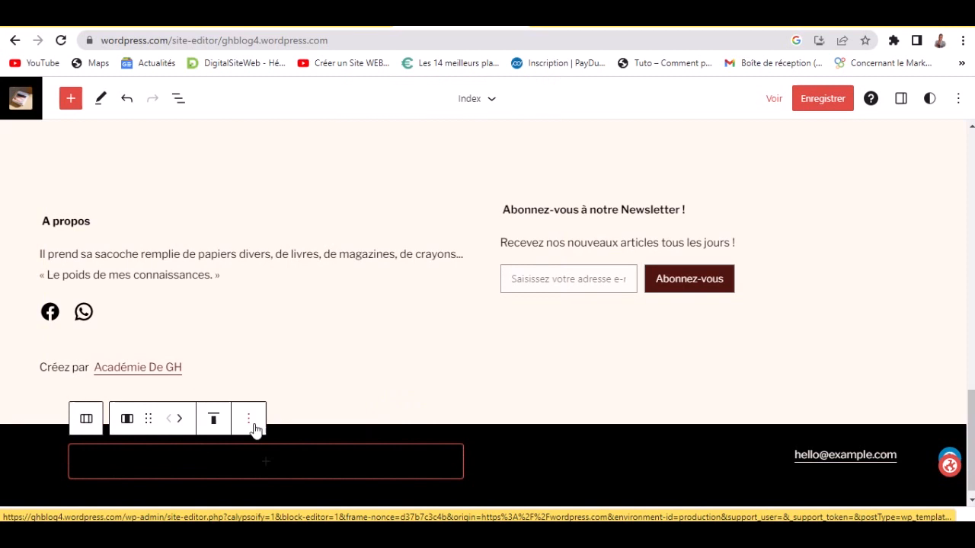
left_click(249, 419)
left_click(155, 470)
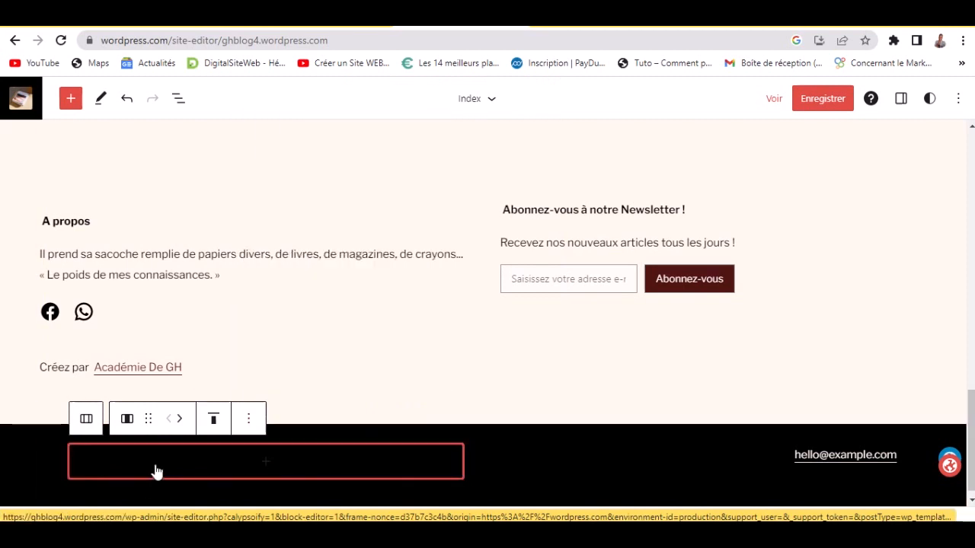
left_click(266, 466)
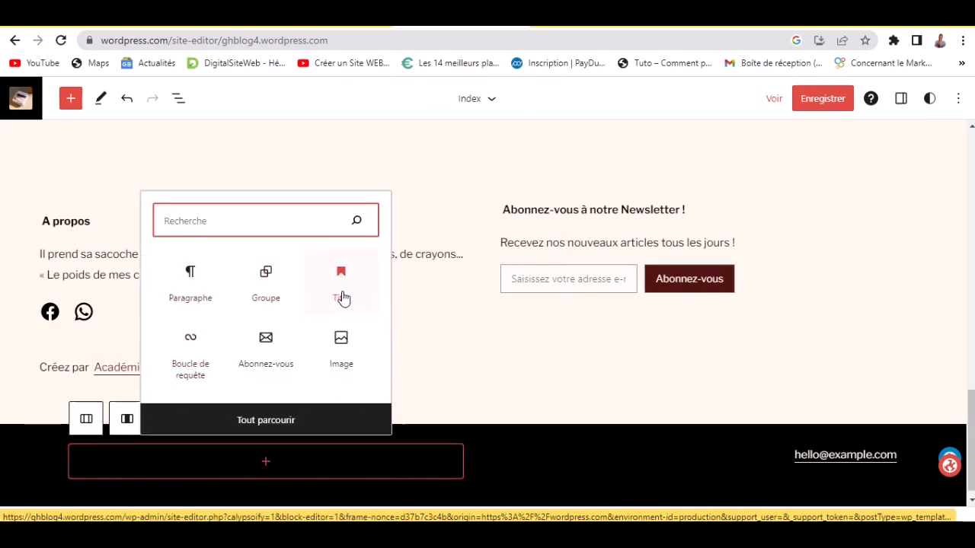
left_click(196, 287)
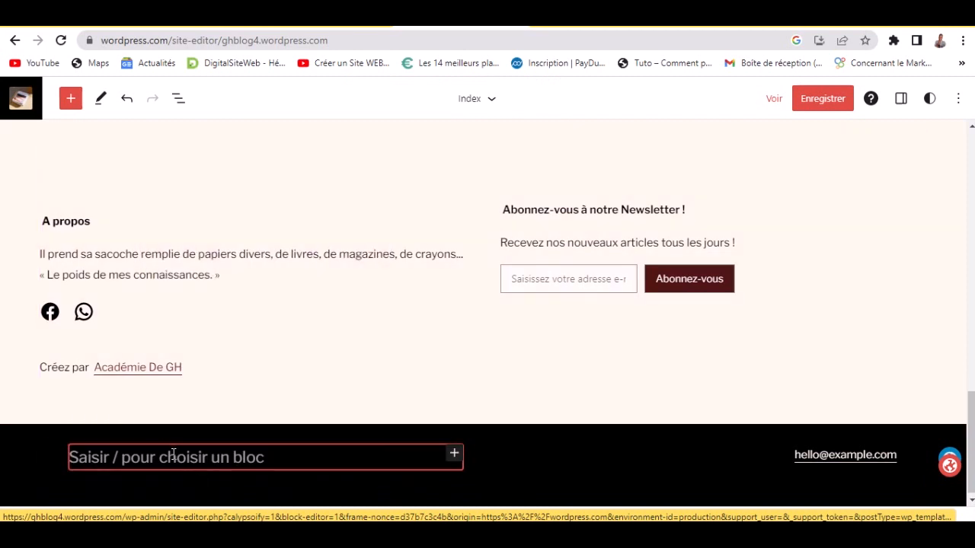
type("Cop")
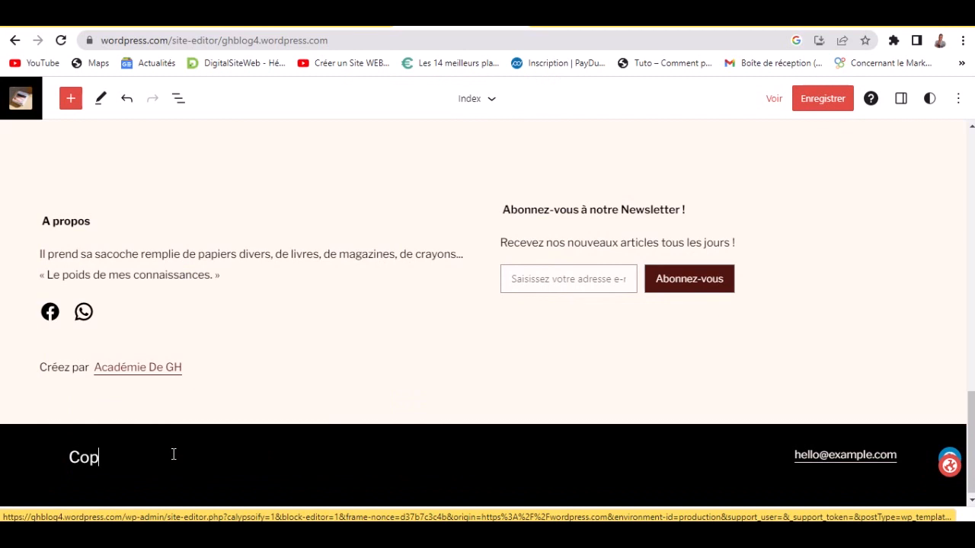
- Replace the footer text with 'Tout droits réservés !' and open a new blank browser tab
scroll(174, 454, "up", 1)
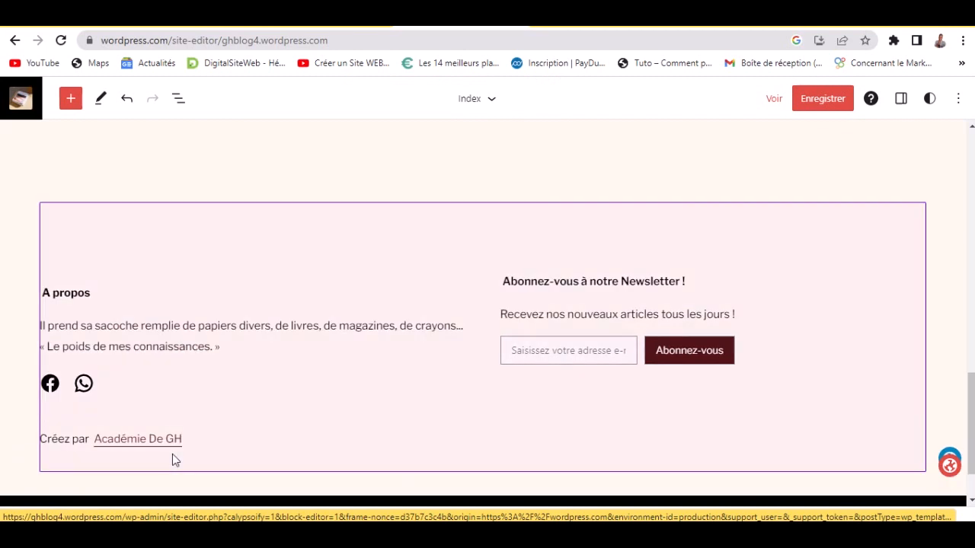
scroll(172, 454, "down", 1)
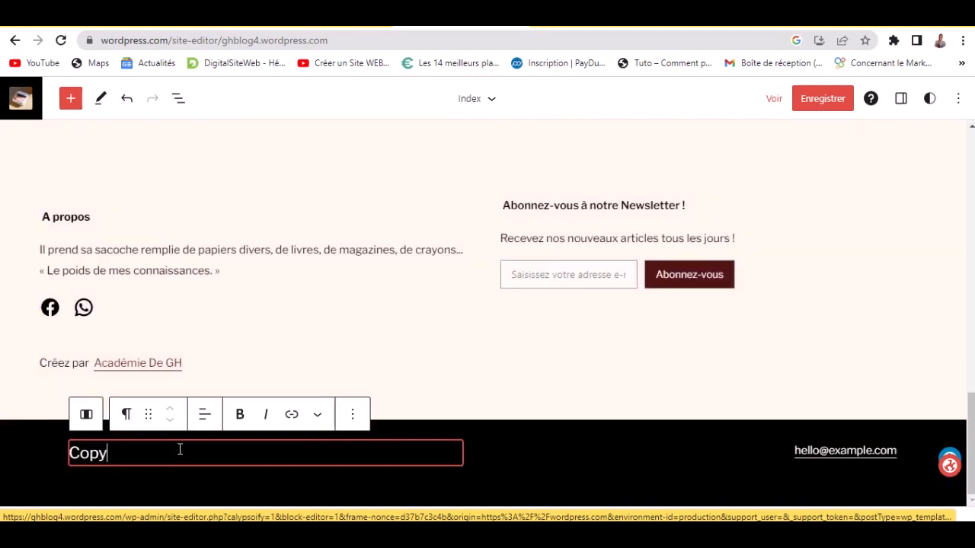
key("ctrl+a")
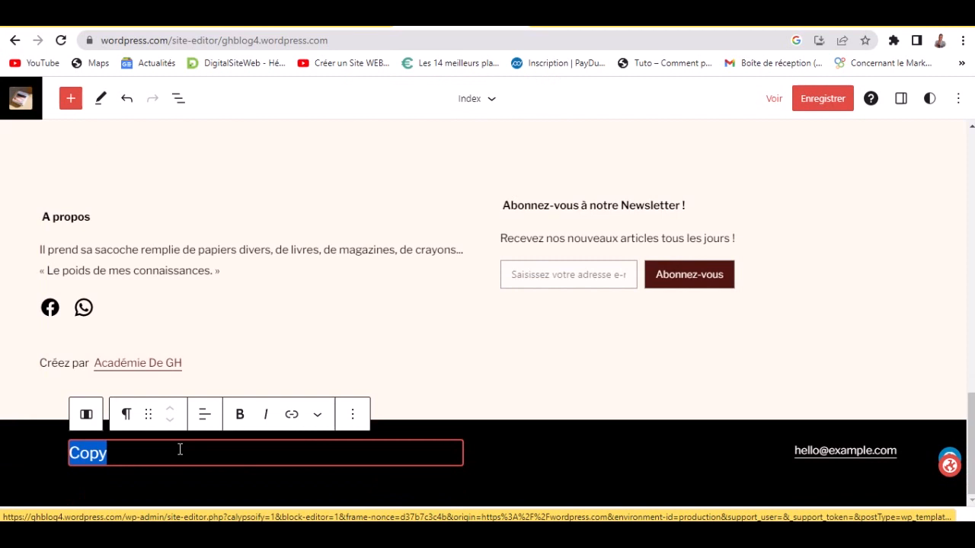
type("Tout droits réservés !")
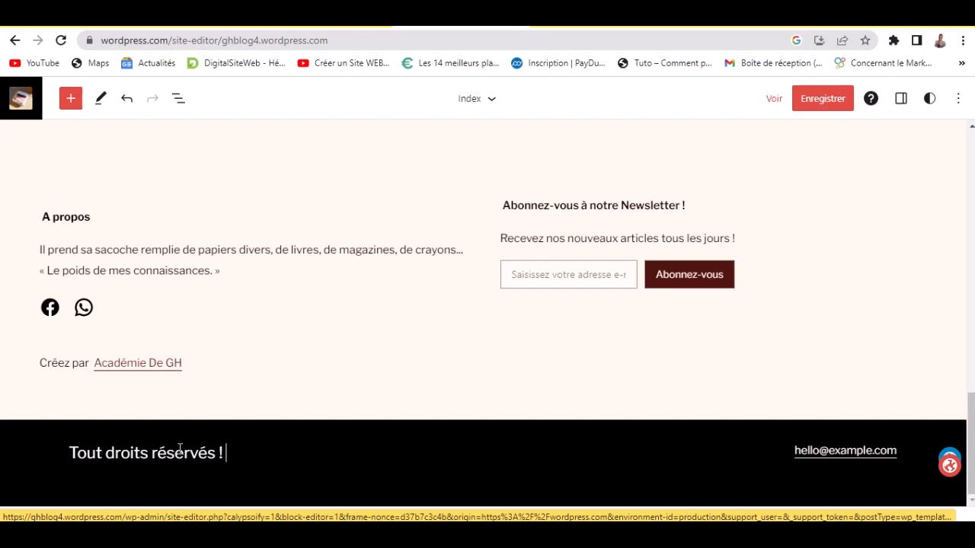
left_click(180, 449)
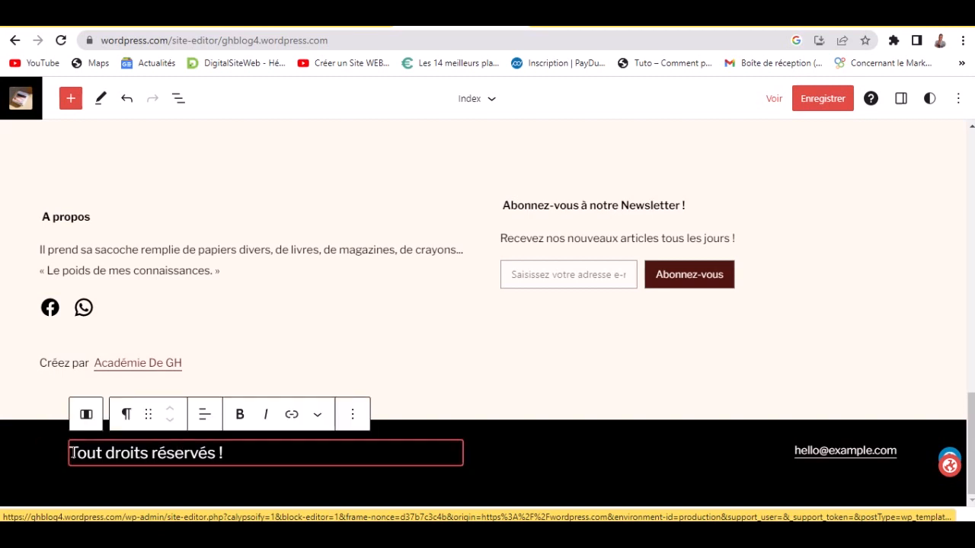
left_click(803, 21)
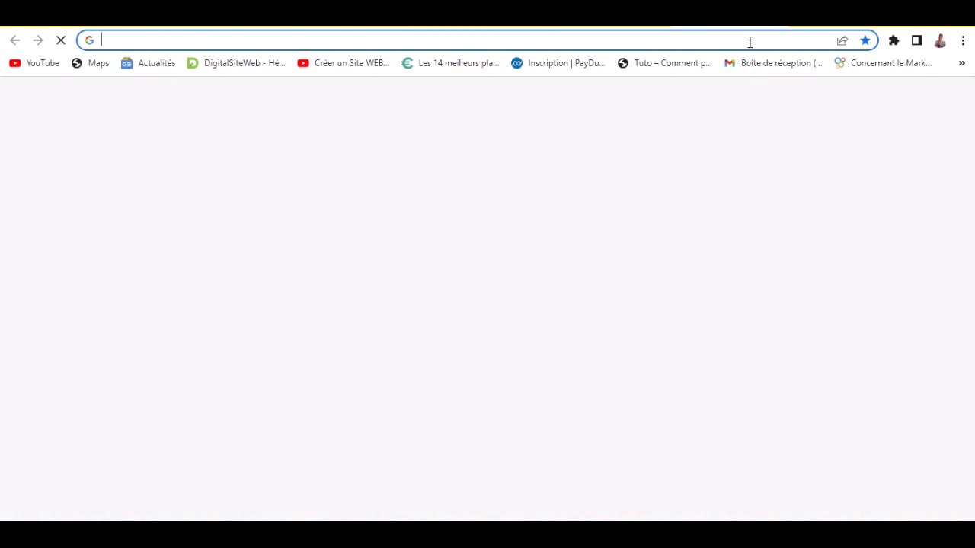
- Search Google for 'copyright symbol', copy the © character, and go back to the WordPress tab
type("copy")
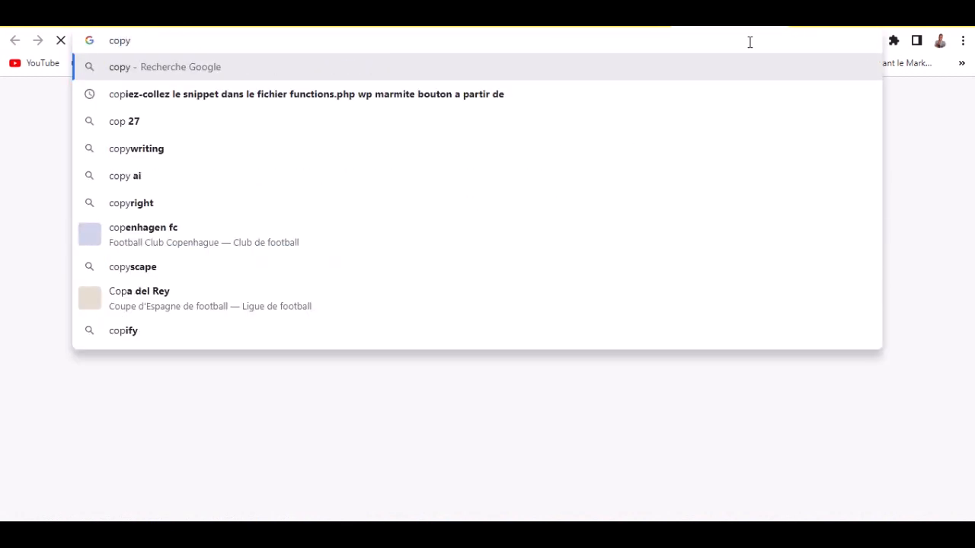
type("rign")
key("BackSpace")
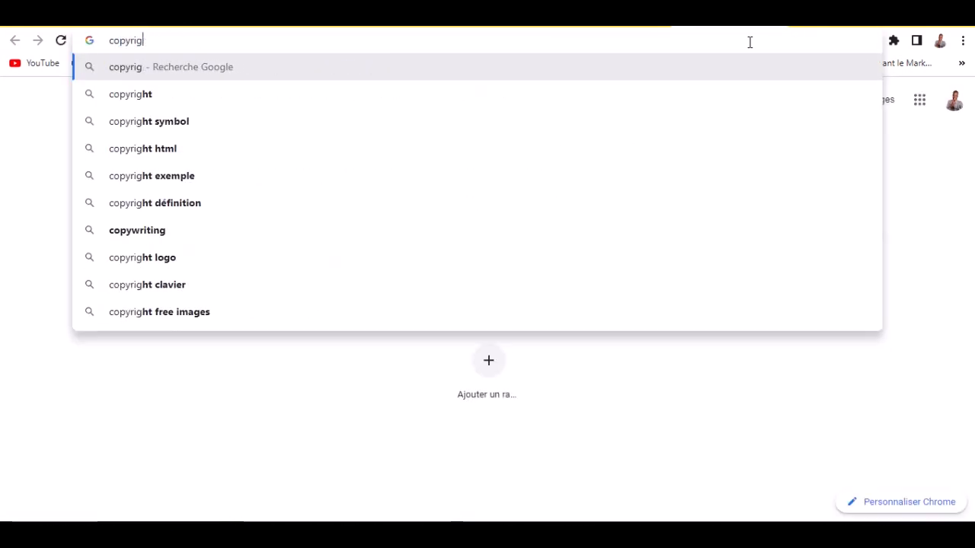
type("ht symbol")
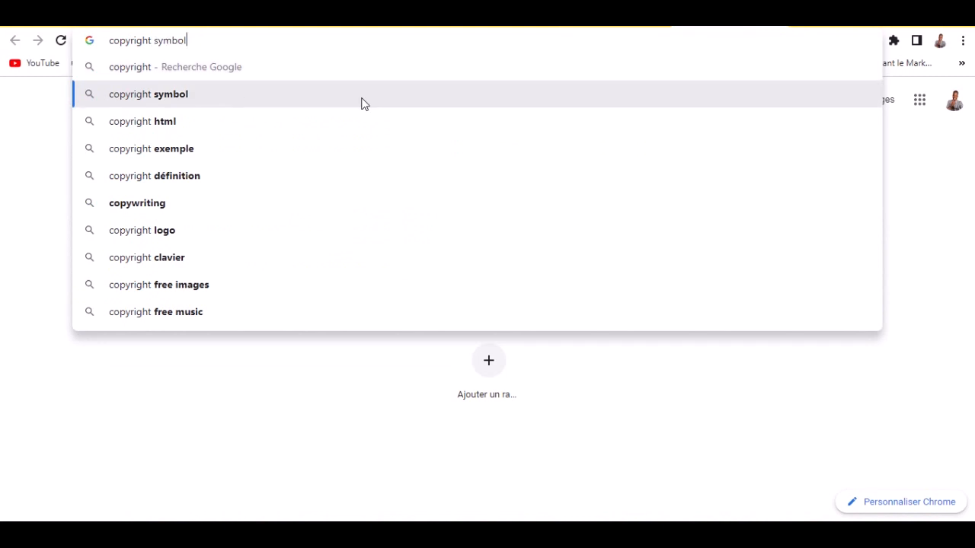
left_click(363, 99)
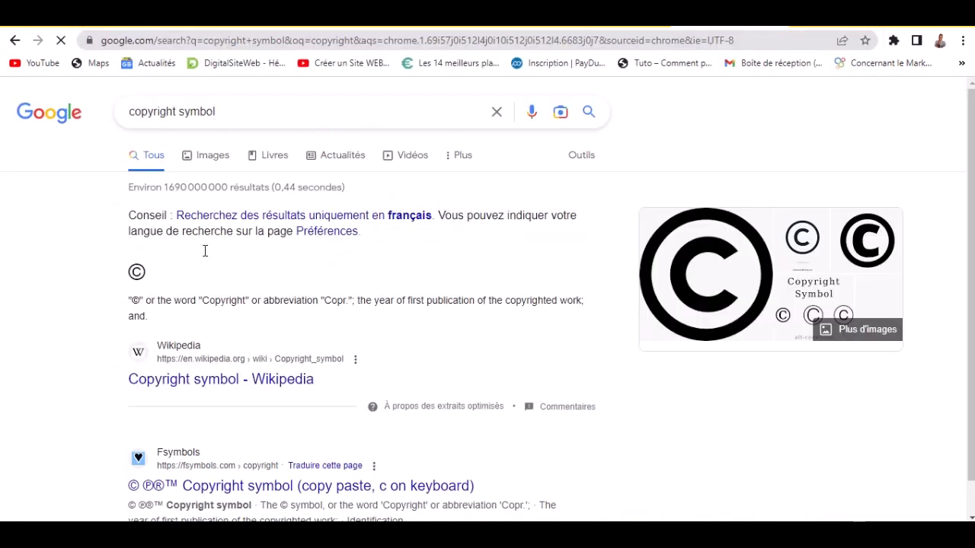
left_click_drag(120, 276, 151, 276)
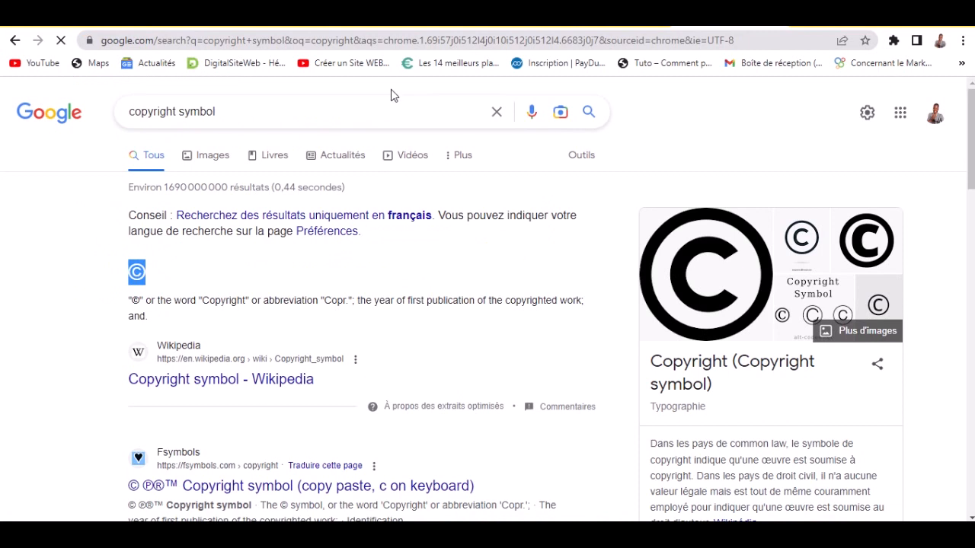
left_click(406, 24)
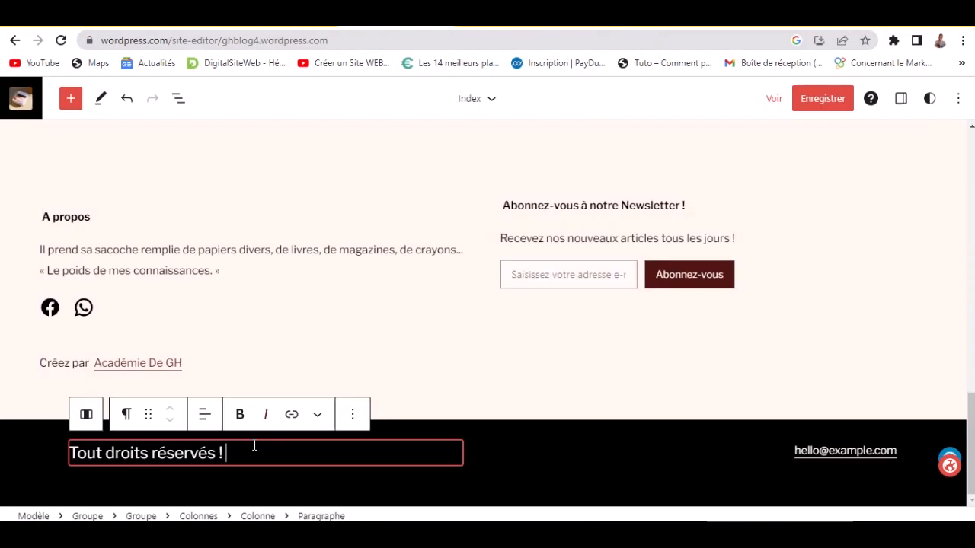
- Paste © before 'Tout droits réservés !' and centre-align that footer line
left_click(70, 452)
type("©")
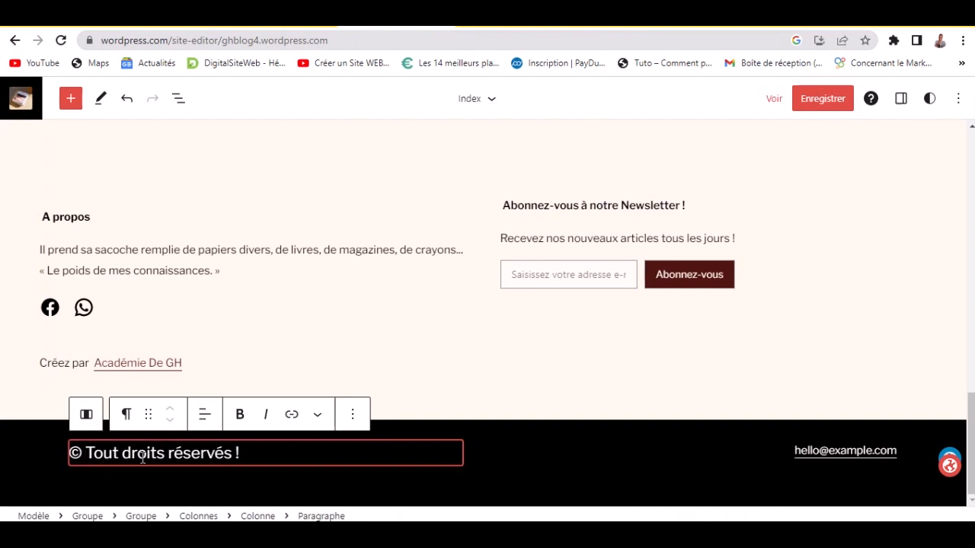
left_click(206, 415)
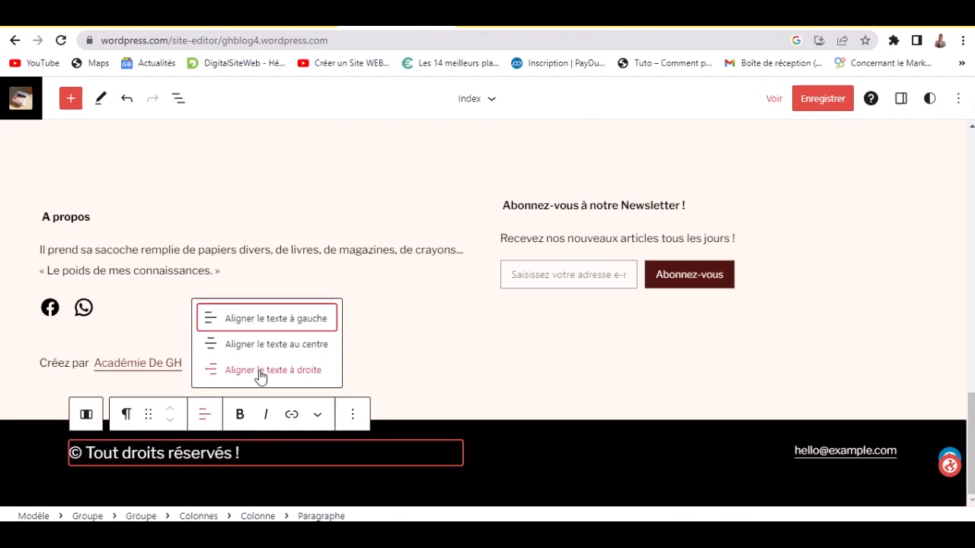
left_click(274, 348)
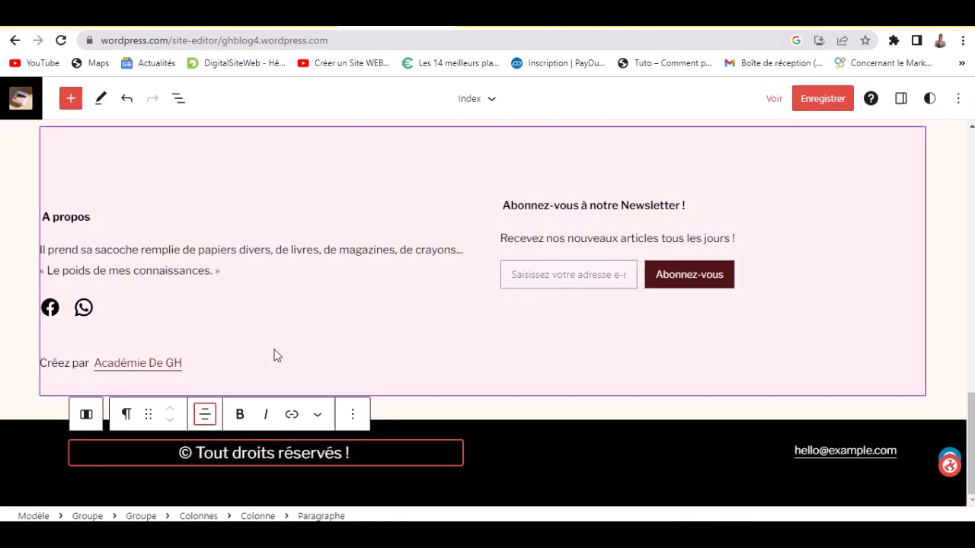
left_click(509, 455)
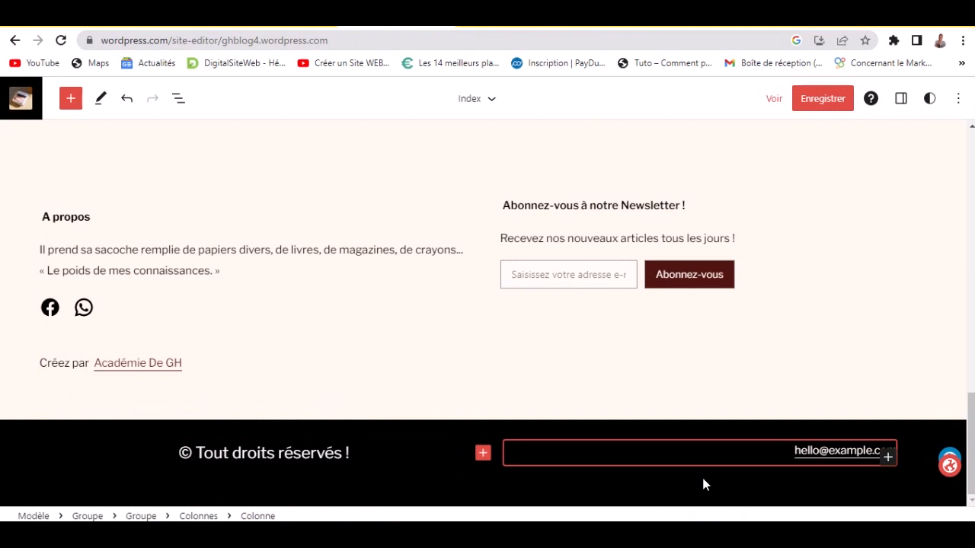
left_click(805, 454)
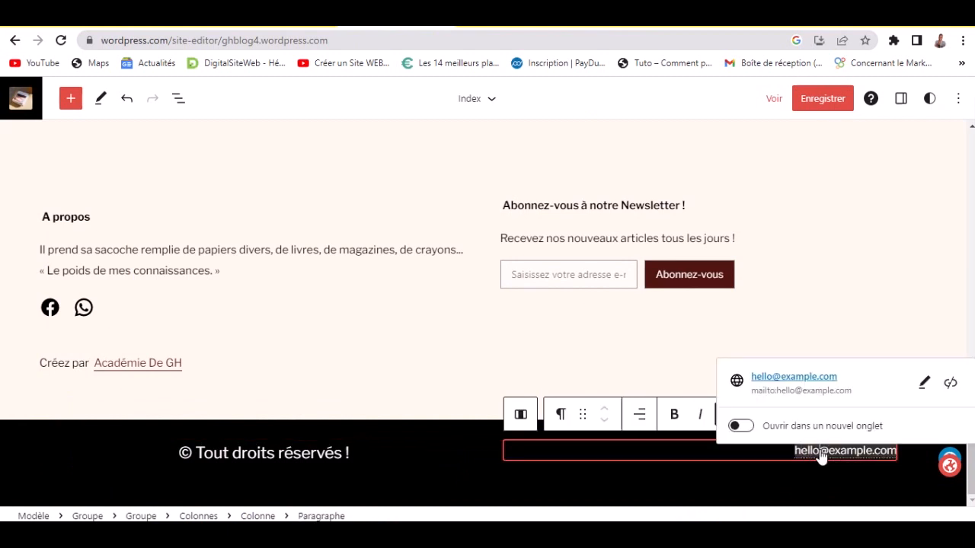
key("ctrl+a")
left_click(801, 455)
left_click(906, 464)
left_click(882, 456)
left_click(698, 416)
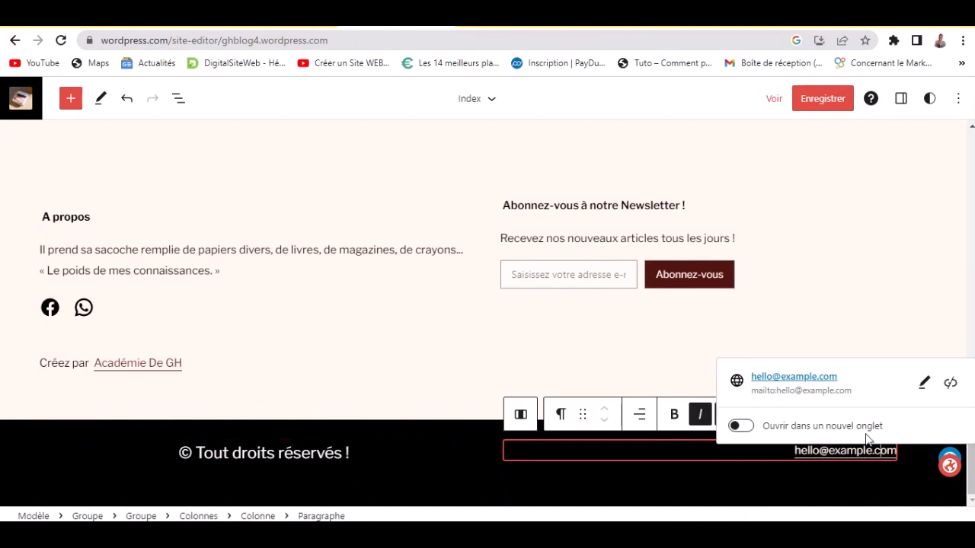
left_click(923, 383)
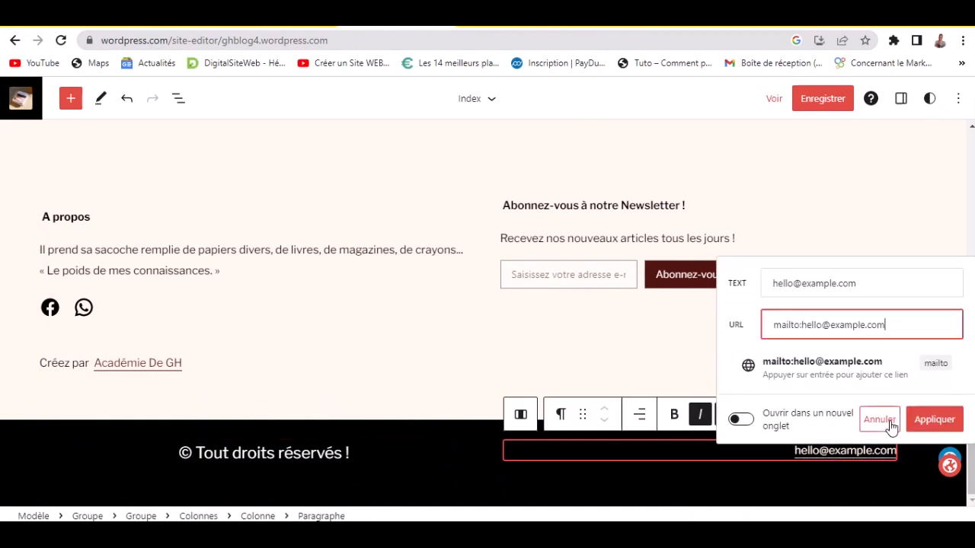
key("ctrl+a")
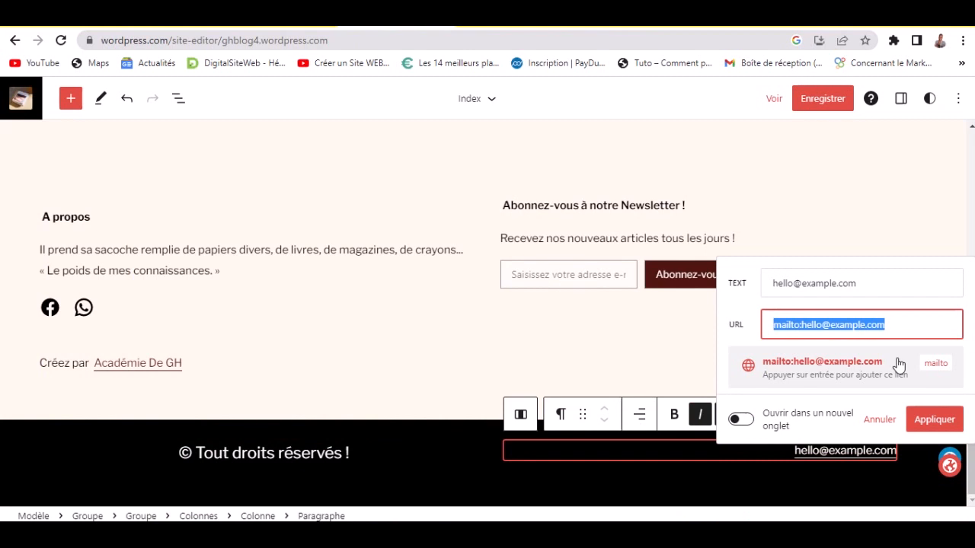
key("BackSpace")
left_click(793, 488)
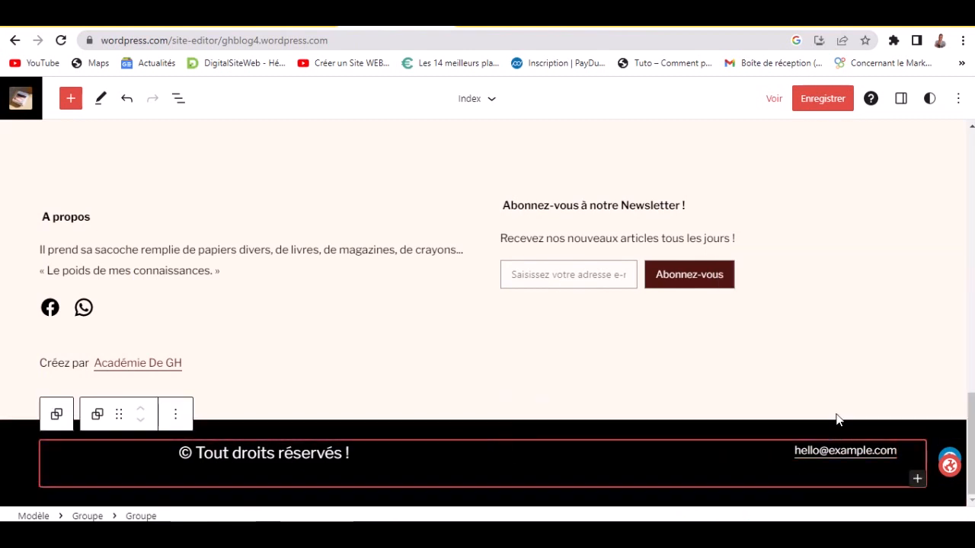
- Re-edit the e-mail link's address, then bring up the e-mail paragraph's block options
right_click(890, 451)
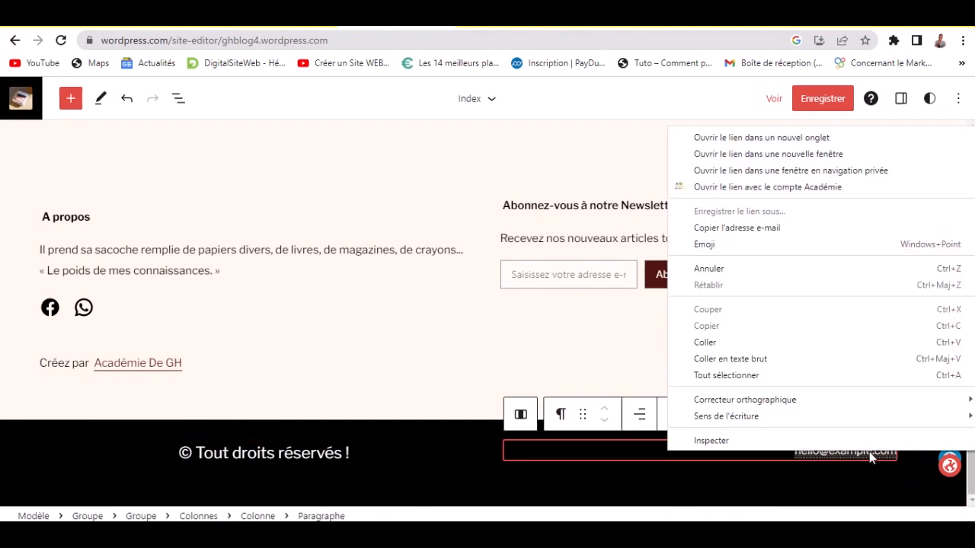
left_click(658, 430)
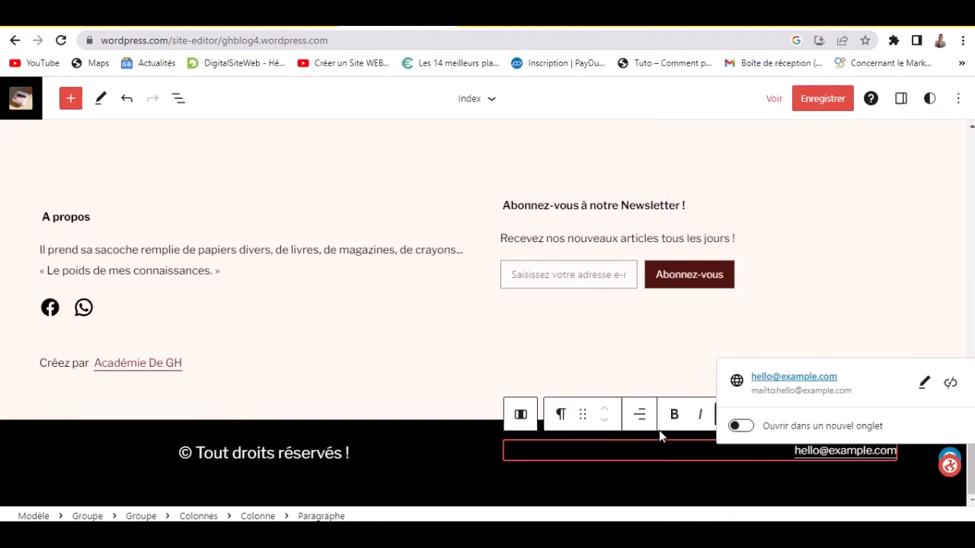
left_click(862, 453)
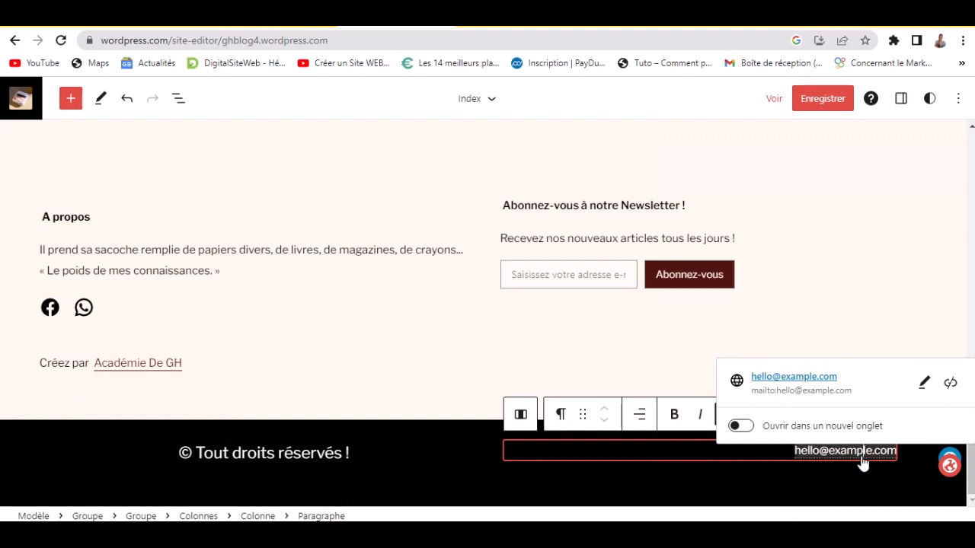
left_click(923, 386)
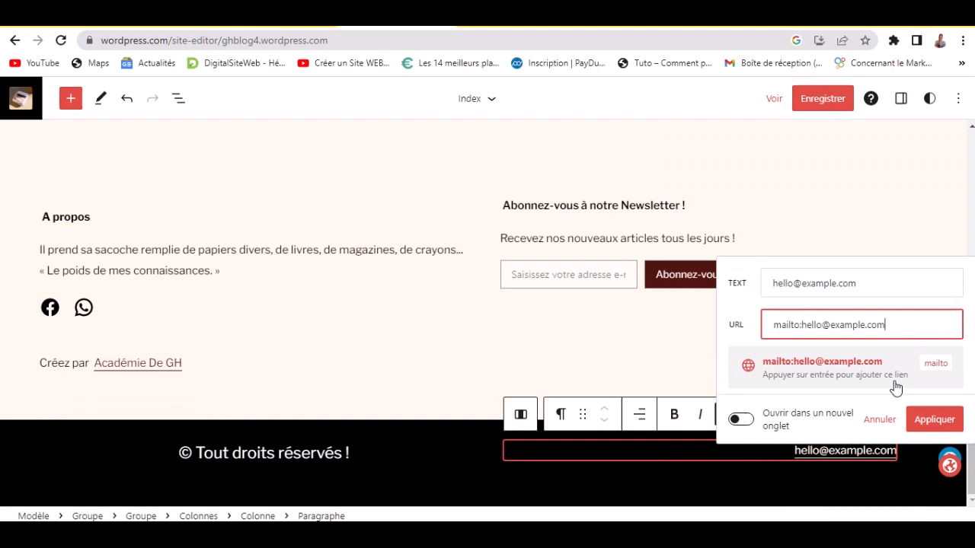
key("ctrl+a")
key("BackSpace")
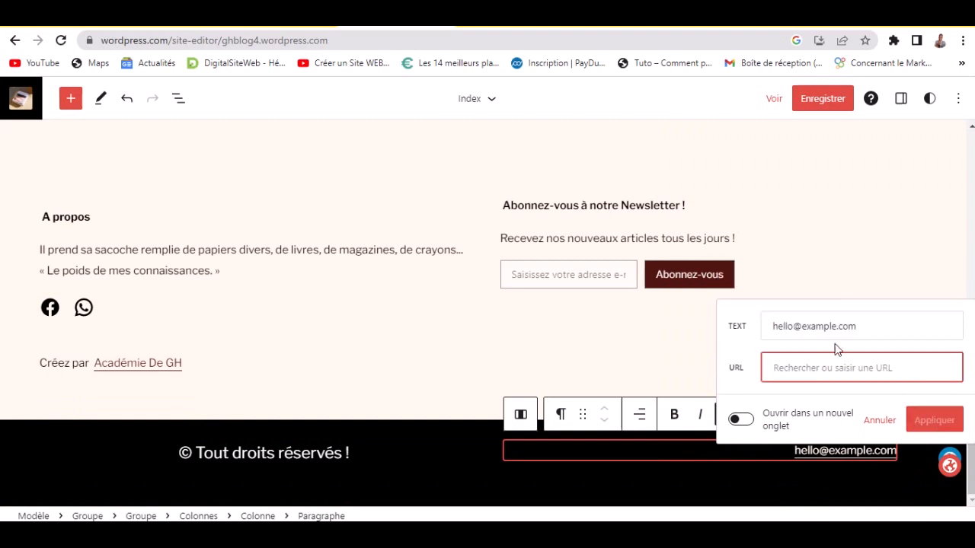
left_click(741, 350)
left_click(848, 472)
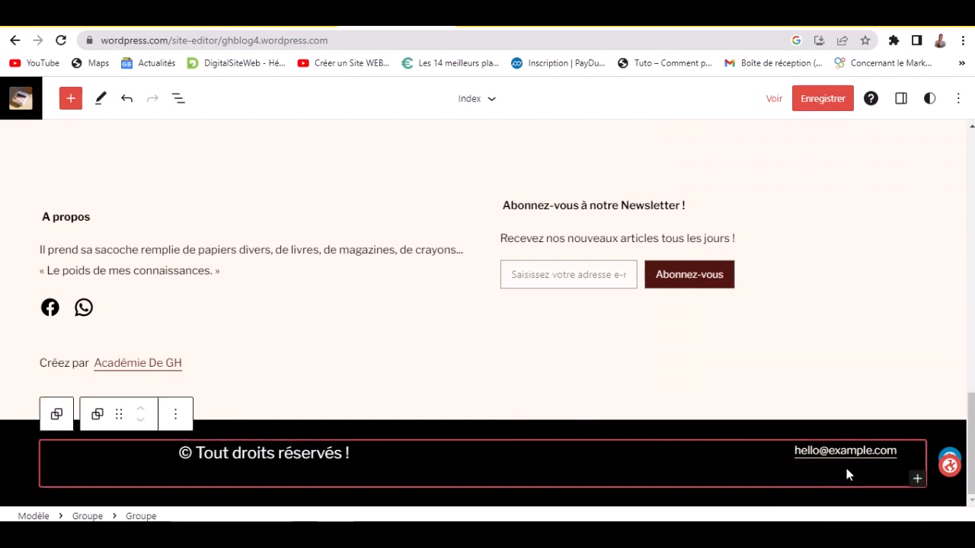
right_click(807, 450)
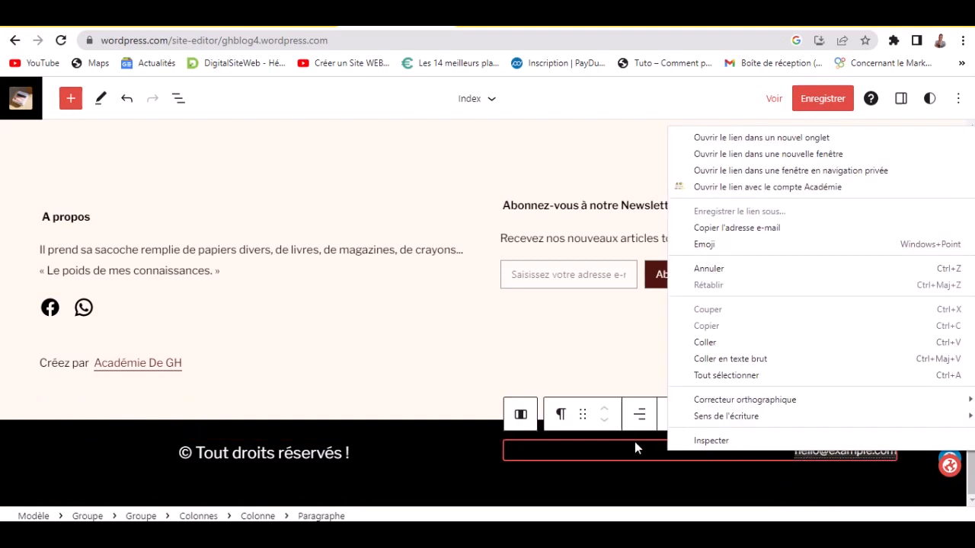
left_click(607, 433)
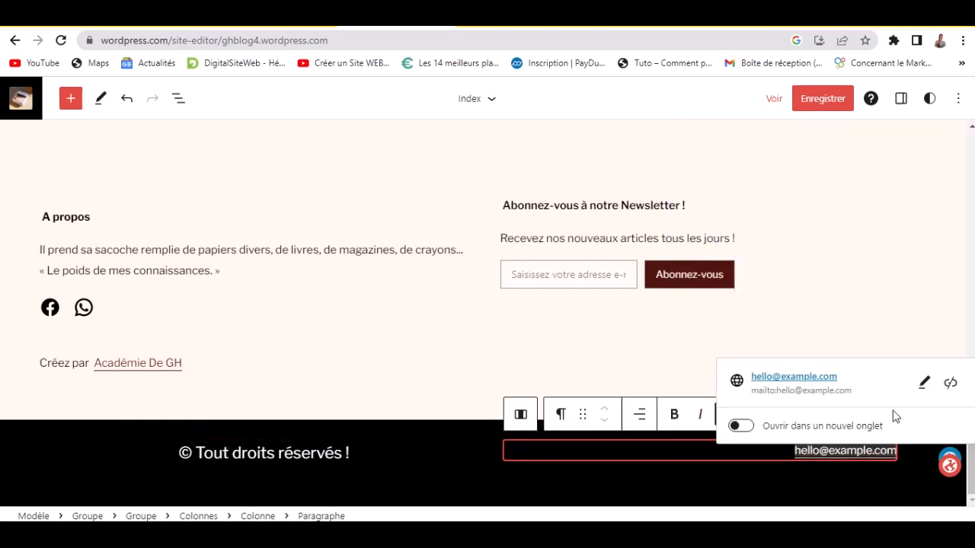
left_click(695, 483)
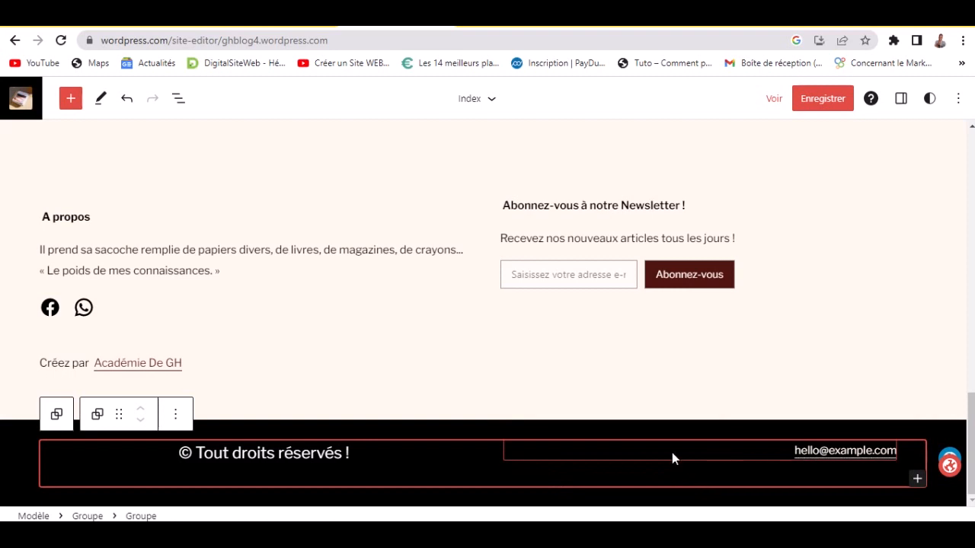
left_click(672, 452)
left_click(793, 422)
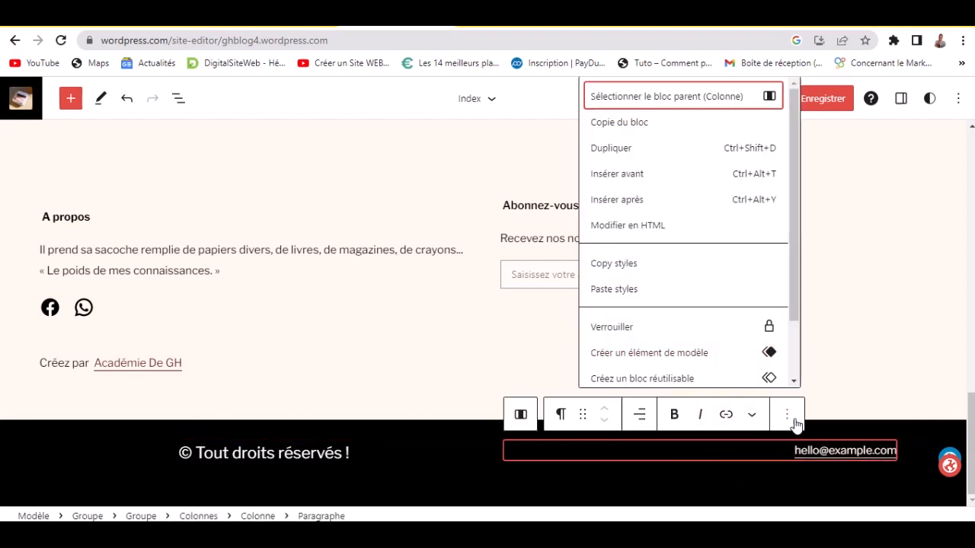
- Delete the e-mail paragraph with 'Retirer Paragraphe', then select the empty column and open its options
scroll(692, 364, "down", 2)
left_click(688, 371)
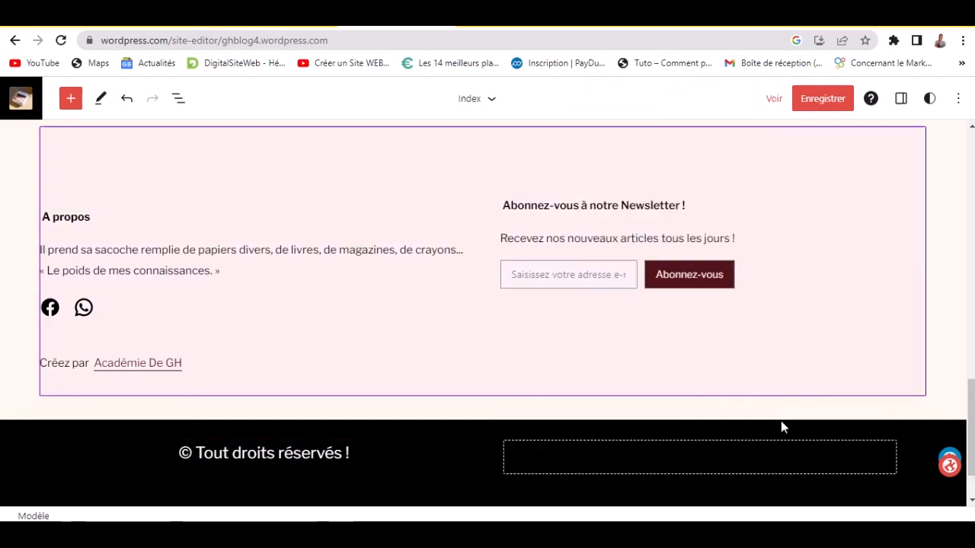
right_click(595, 460)
left_click(496, 460)
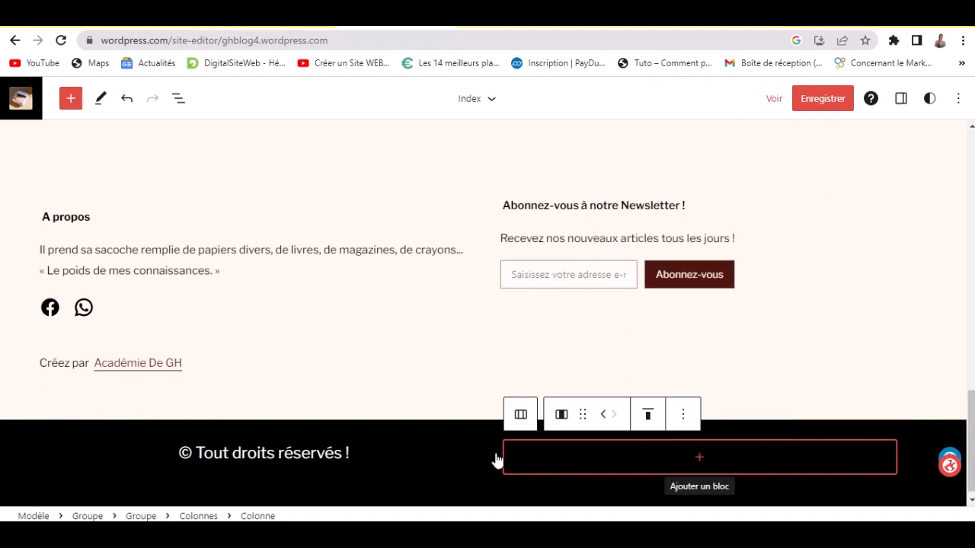
left_click(609, 470)
left_click(683, 415)
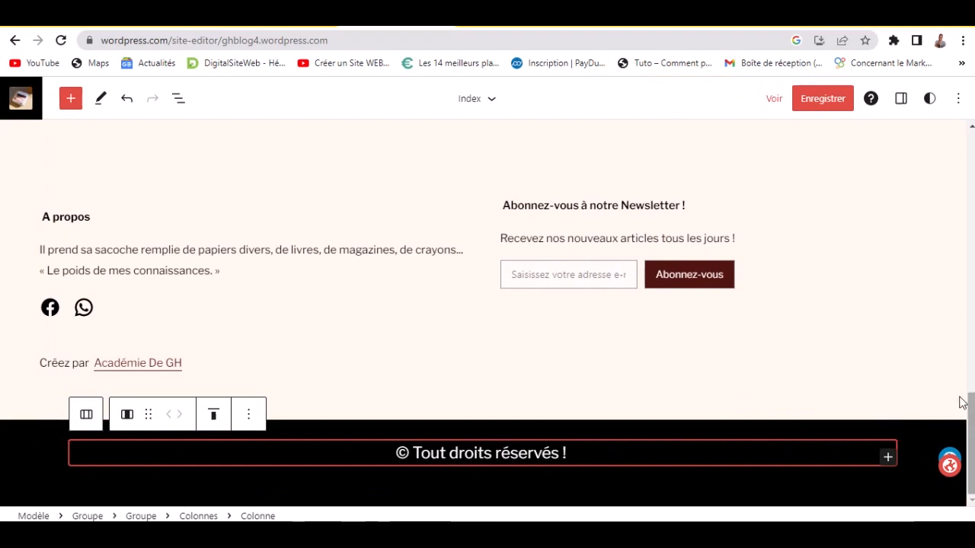
left_click_drag(971, 406, 971, 138)
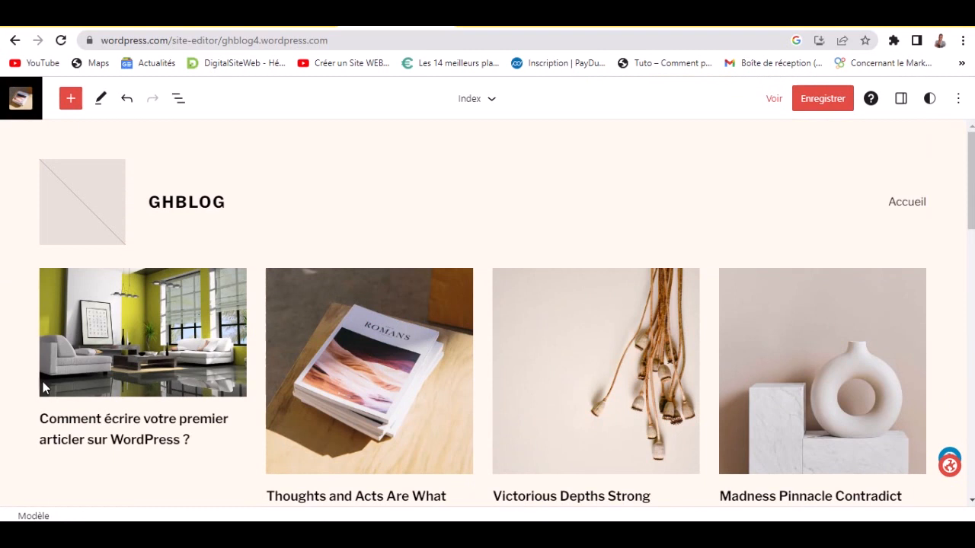
- Save the footer edits to the Index template, then return to the Conception design panel
left_click(820, 100)
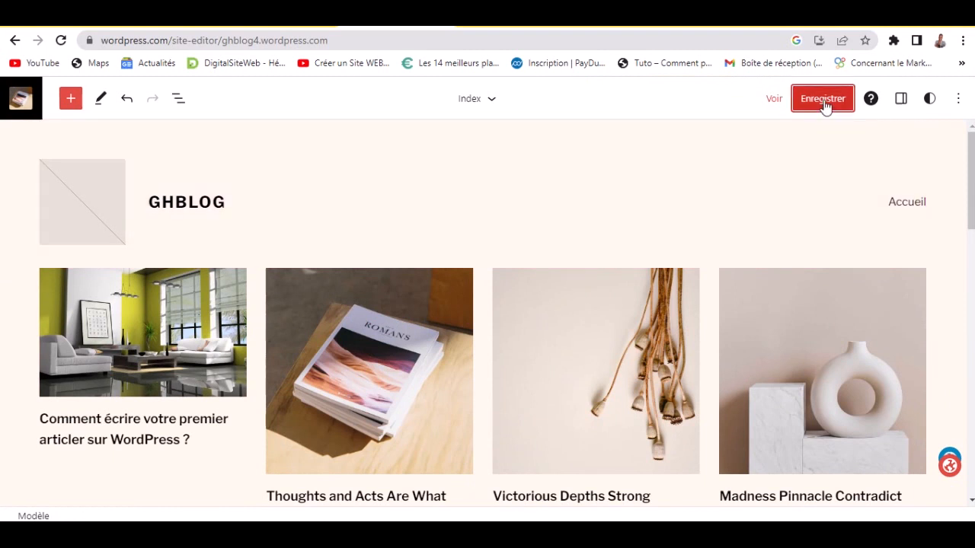
left_click(819, 102)
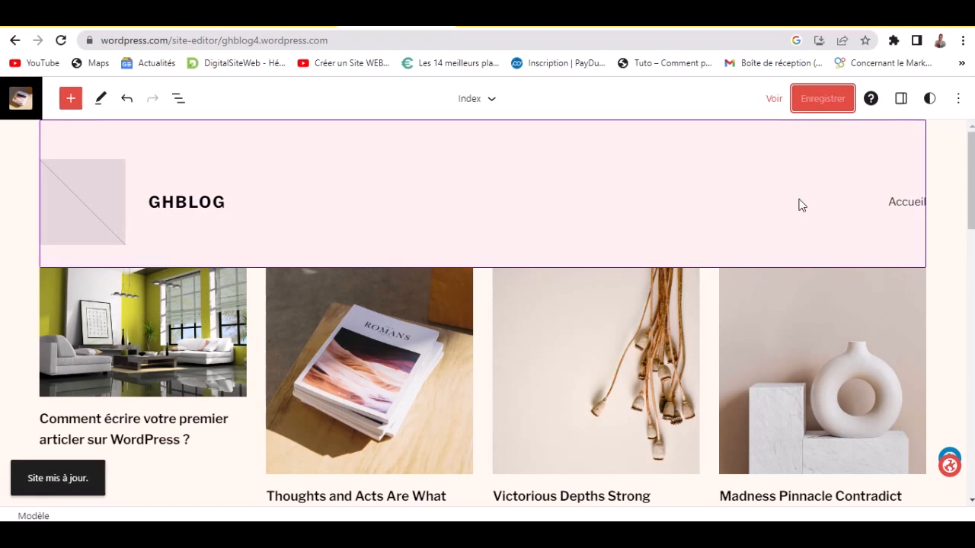
left_click(21, 101)
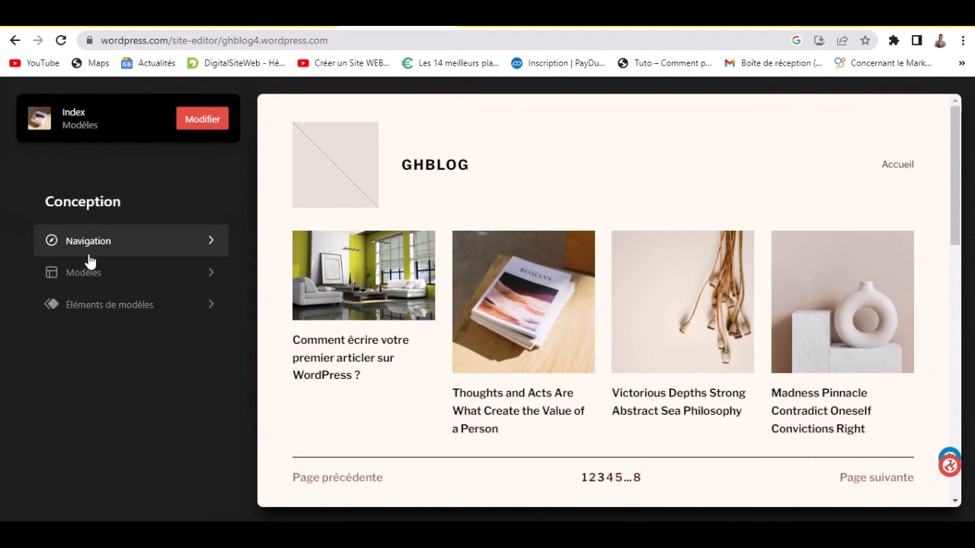
- Look through the Navigation menu items and block inserter, then exit to the live GHBLOG site
left_click(120, 242)
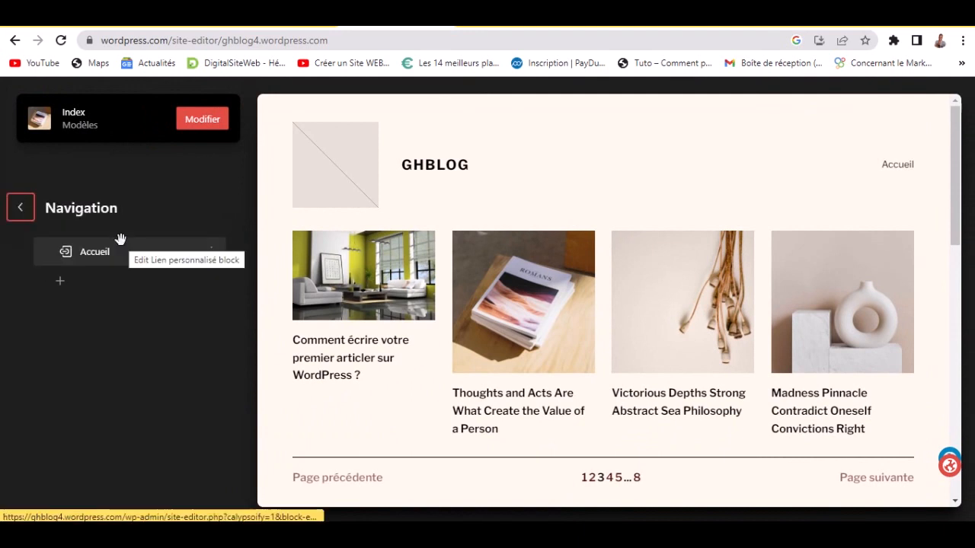
left_click(19, 209)
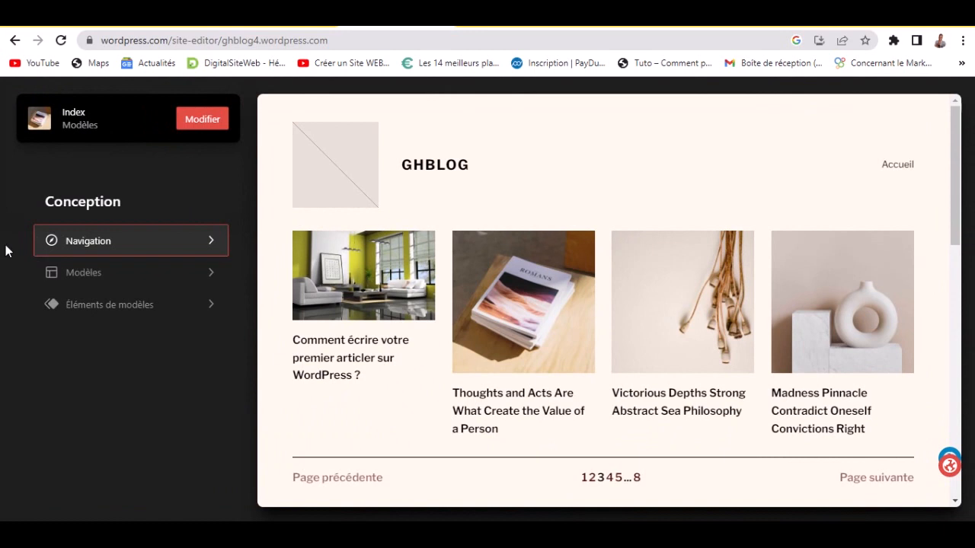
left_click(158, 242)
left_click(60, 282)
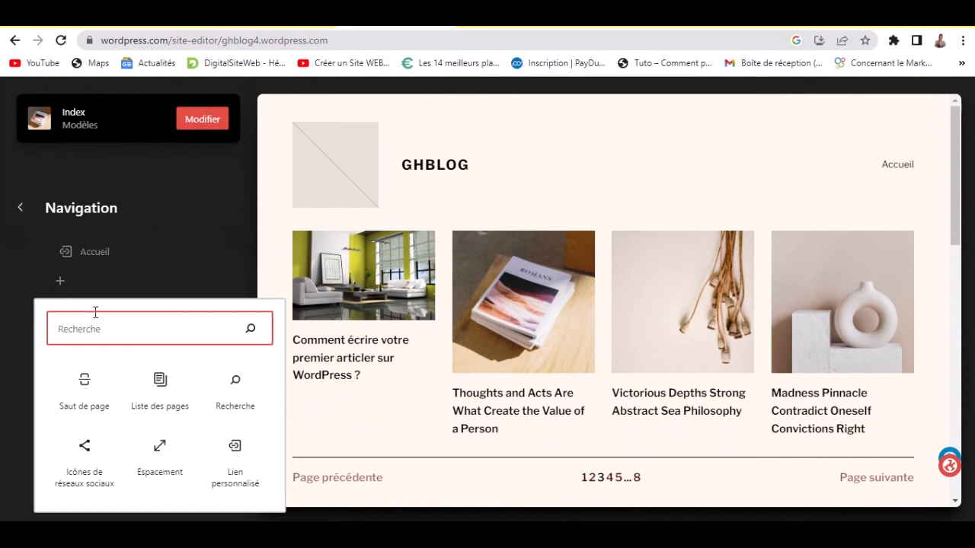
left_click(2, 343)
left_click(21, 208)
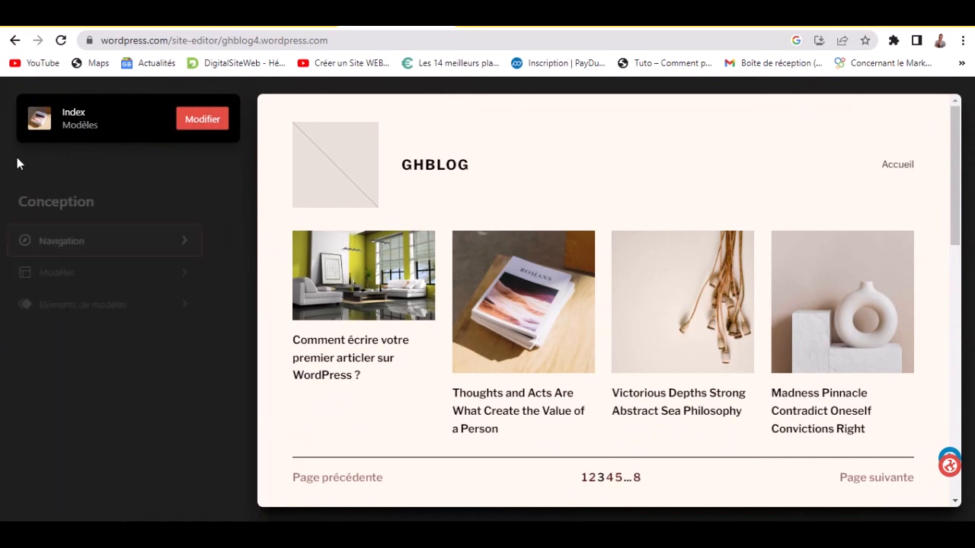
left_click(44, 123)
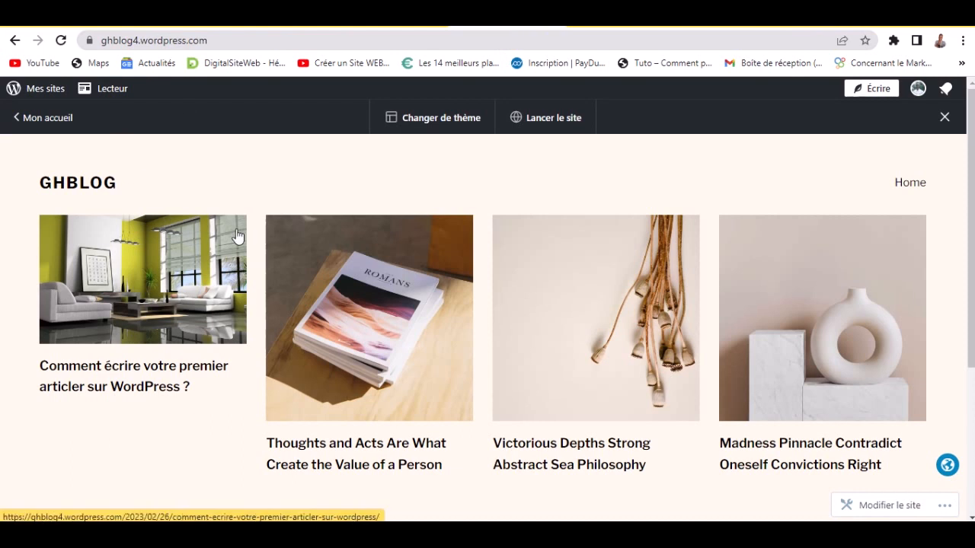
- Reload the live GHBLOG site and scroll down to the footer and back up
left_click(236, 237)
scroll(259, 308, "down", 2)
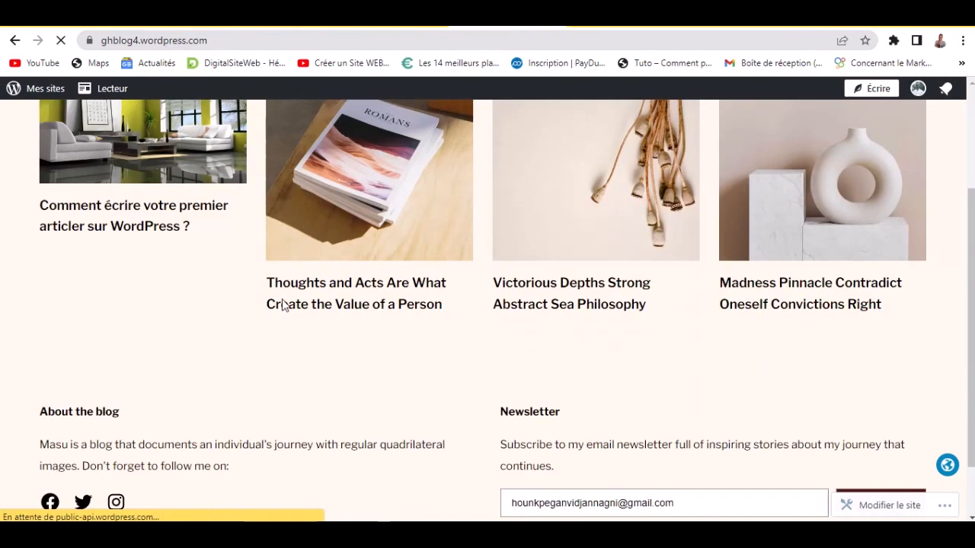
scroll(499, 295, "down", 3)
scroll(500, 295, "down", 3)
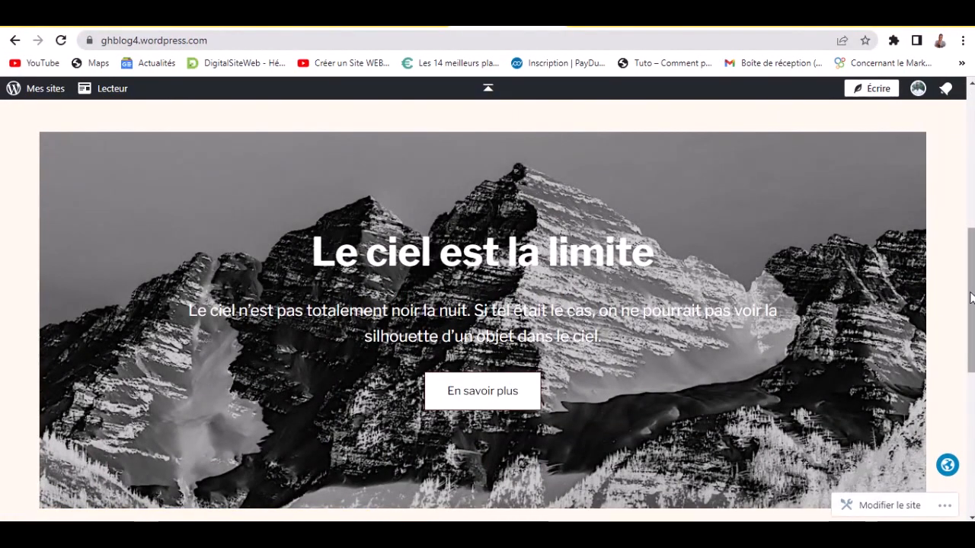
scroll(971, 297, "up", 6)
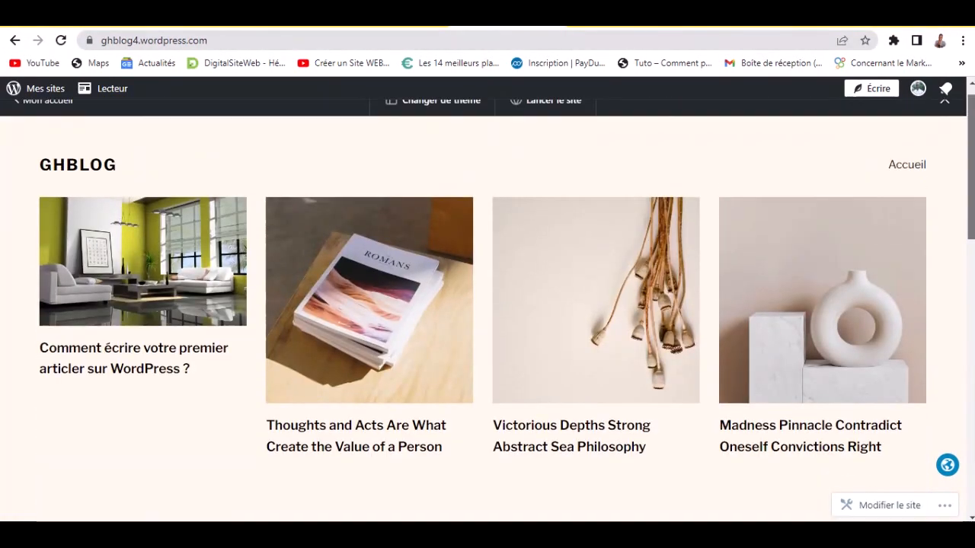
scroll(971, 297, "down", 10)
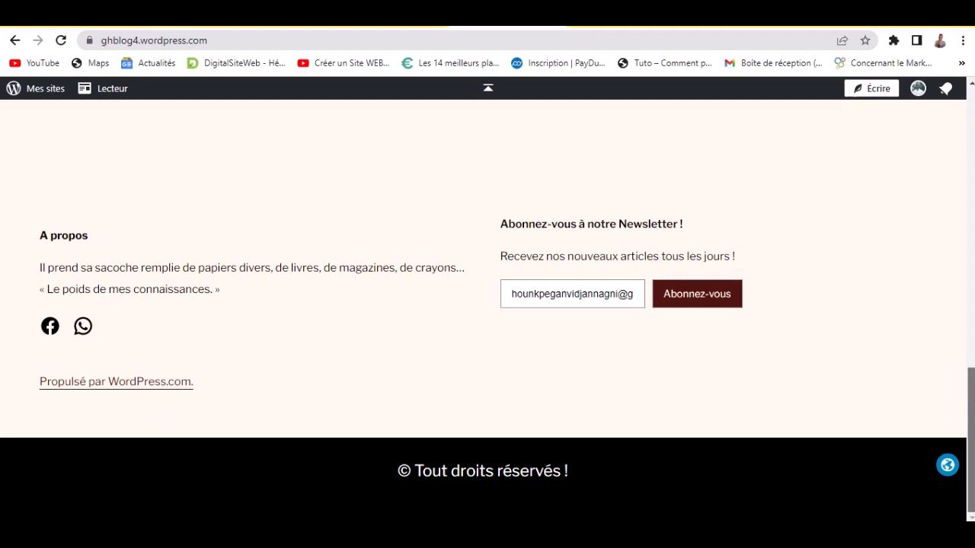
scroll(971, 442, "up", 10)
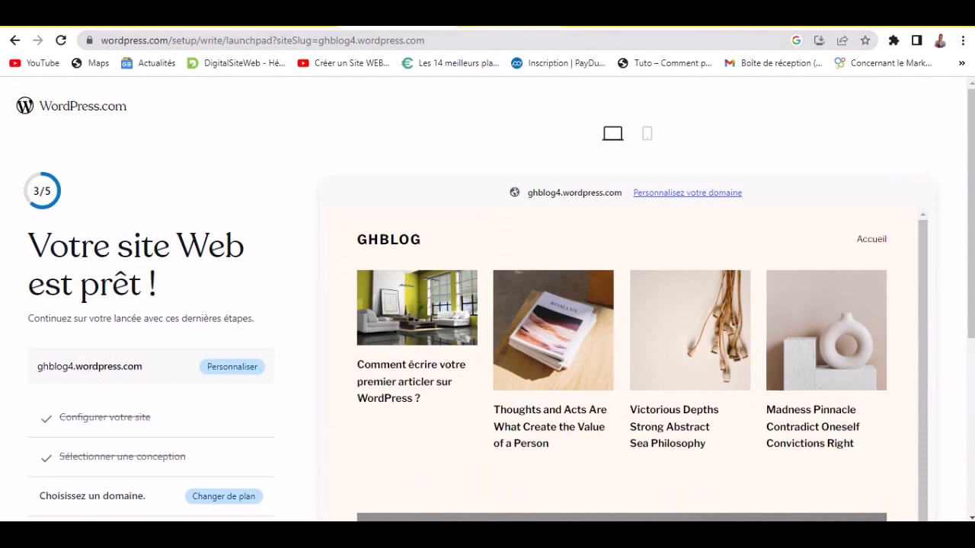
- Open the Mes sites list in a new browser tab
left_click(488, 20)
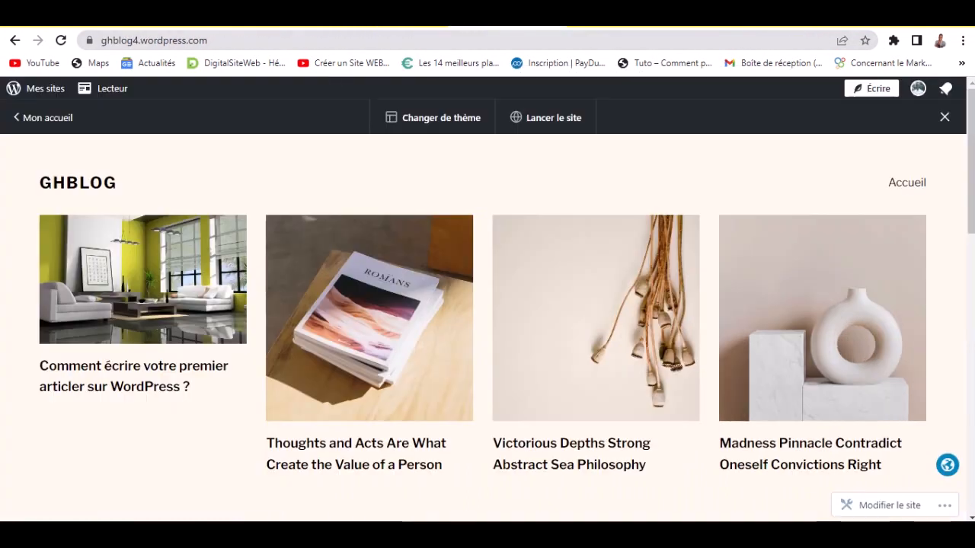
right_click(44, 91)
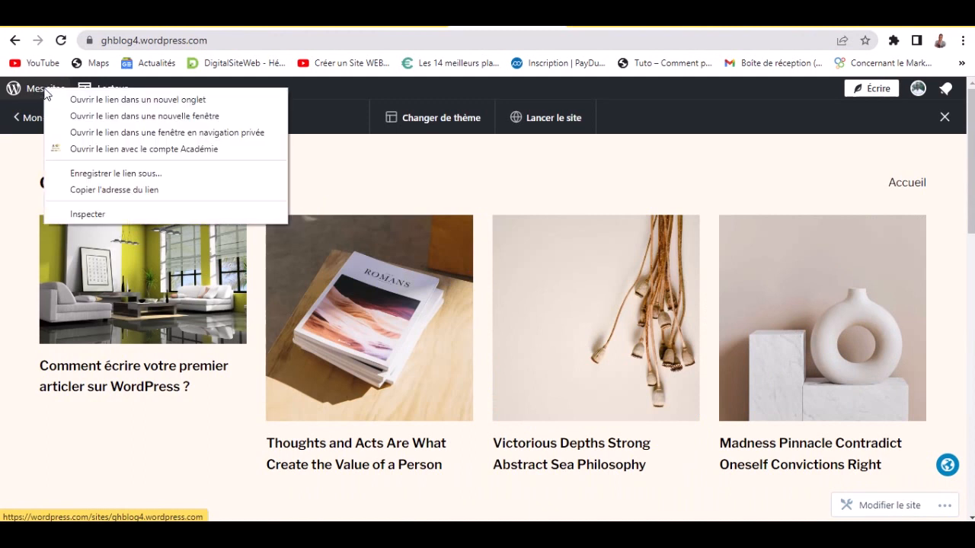
left_click(67, 98)
left_click(527, 23)
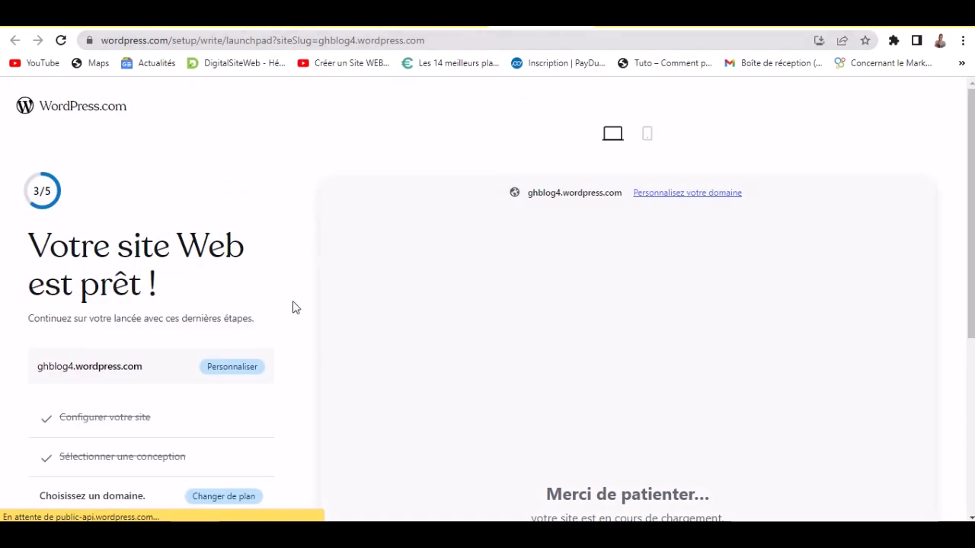
- Return to the launchpad checklist and go to the GHBLOG dashboard
left_click(581, 22)
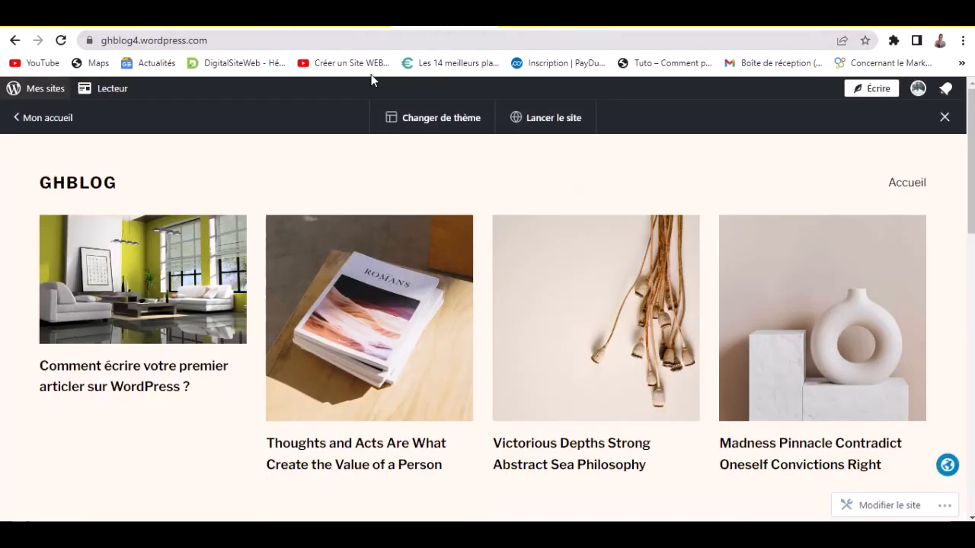
left_click(355, 28)
scroll(297, 350, "down", 2)
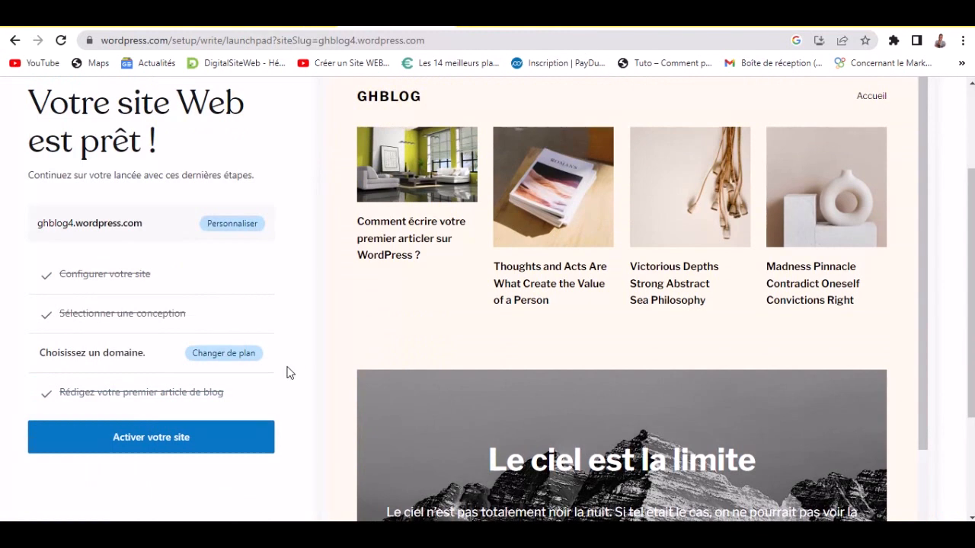
scroll(108, 488, "down", 2)
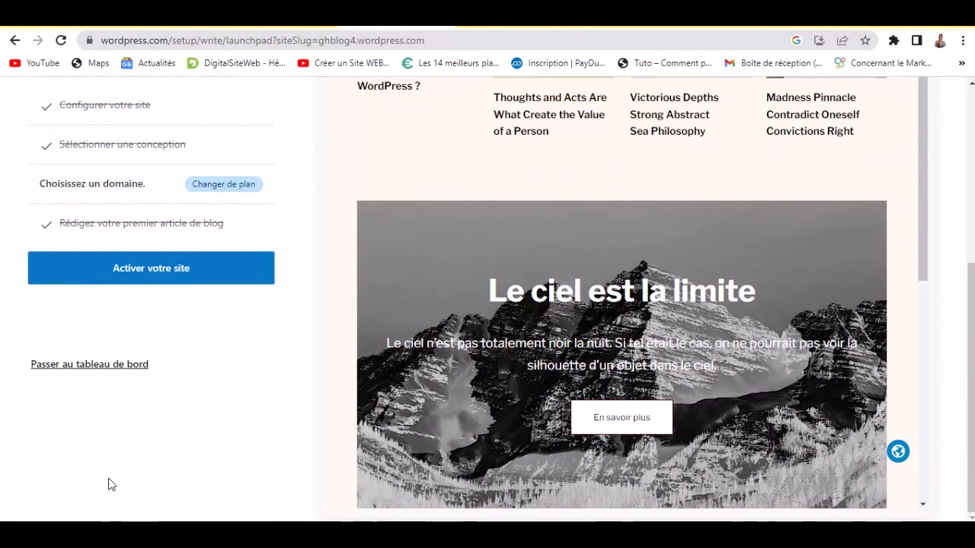
left_click(96, 365)
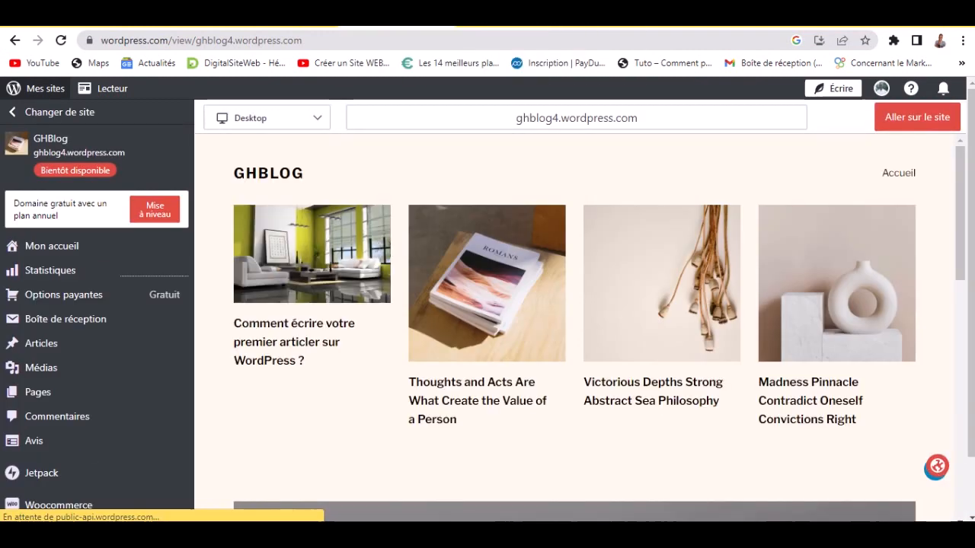
- Mute the system speaker volume
left_click(883, 532)
left_click_drag(879, 505, 768, 506)
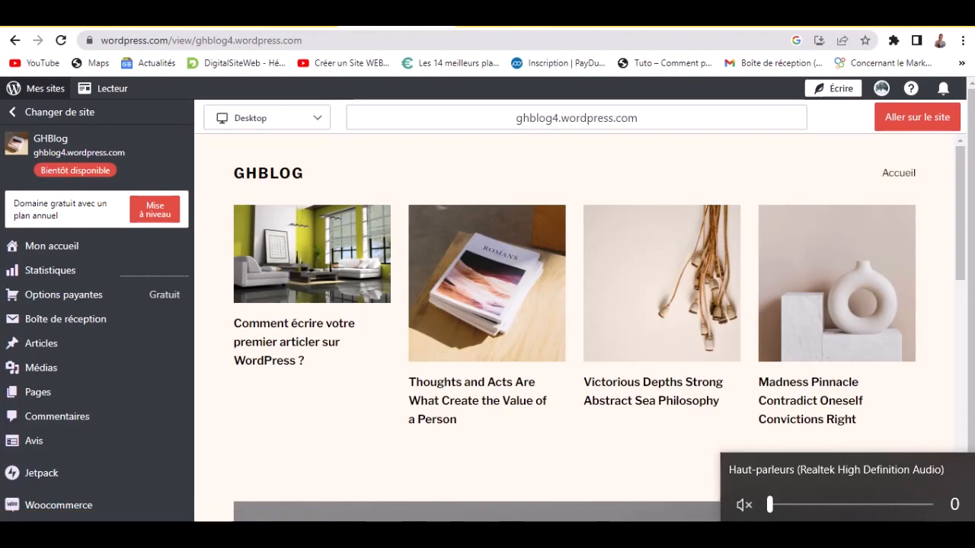
left_click(542, 489)
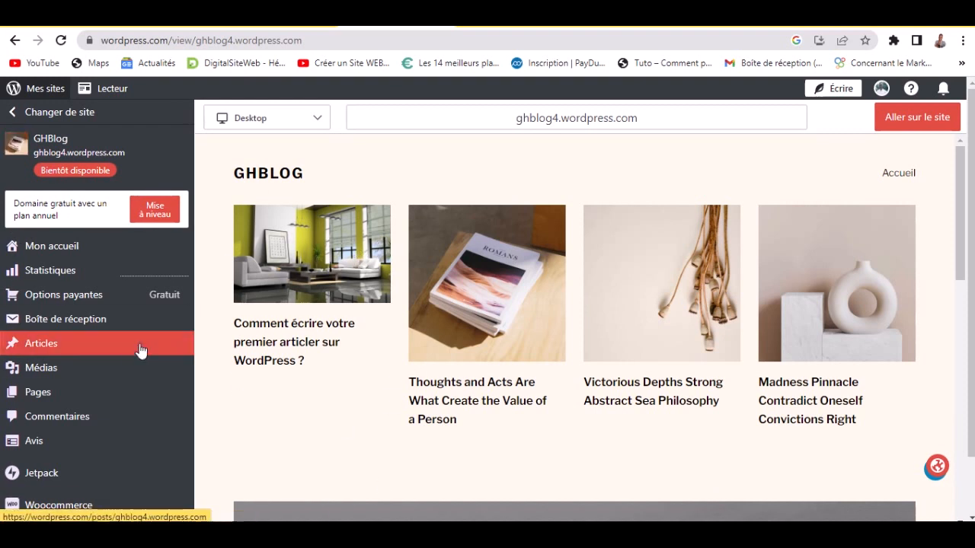
- From Pages, open 'Ajouter une nouvelle page' in a new tab and switch to it
left_click(60, 391)
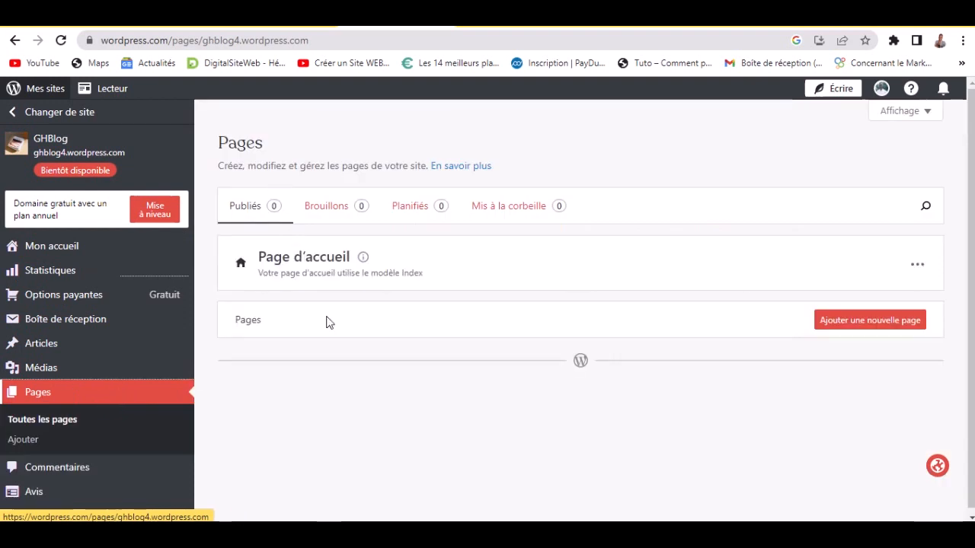
right_click(879, 320)
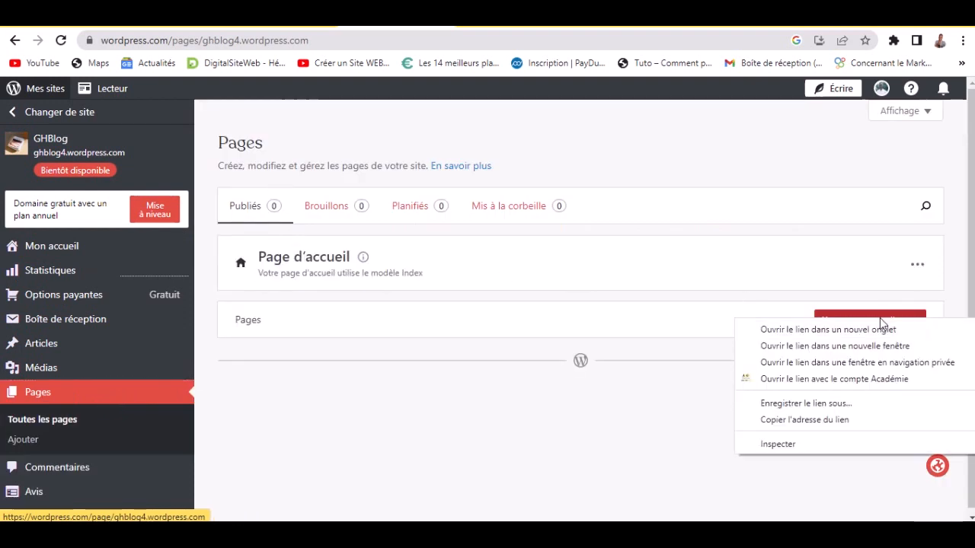
left_click(880, 328)
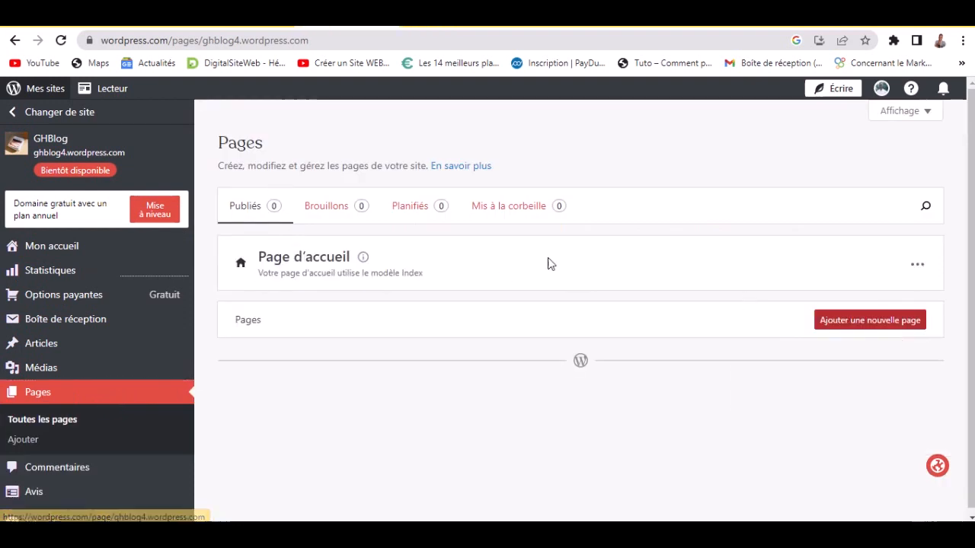
left_click(445, 27)
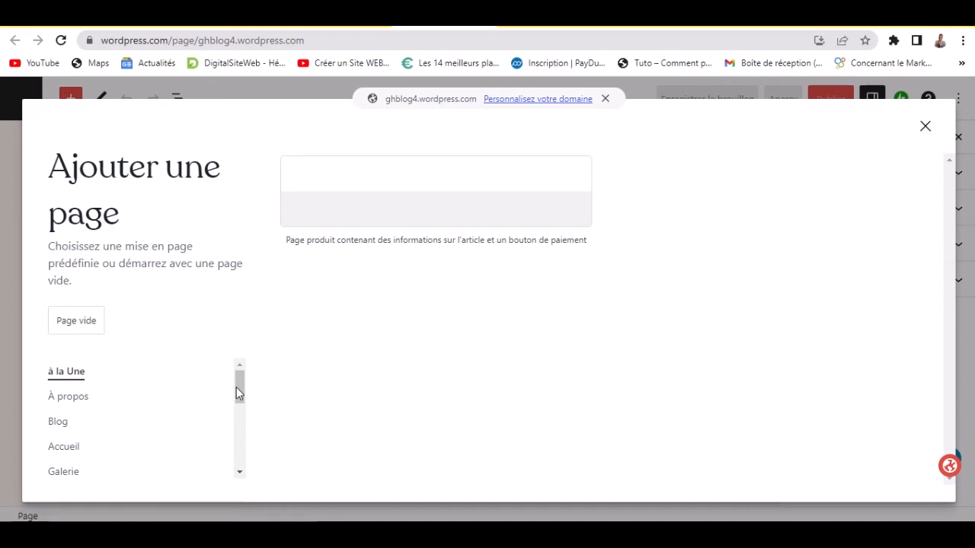
- Apply the 'À mon sujet' layout from the À propos category to the new page
mouse_move(243, 385)
left_mouse_down()
mouse_move(248, 461)
mouse_move(243, 378)
left_mouse_up()
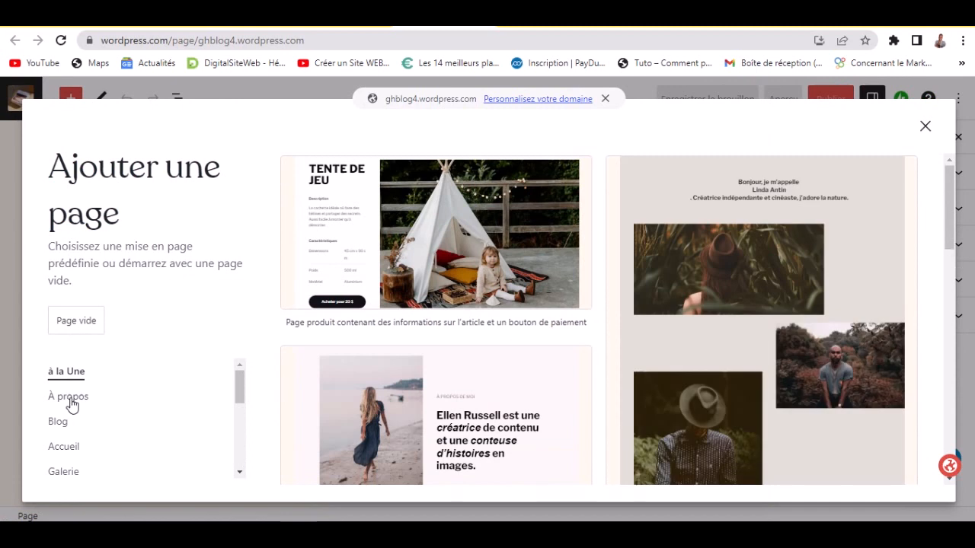
left_click(72, 404)
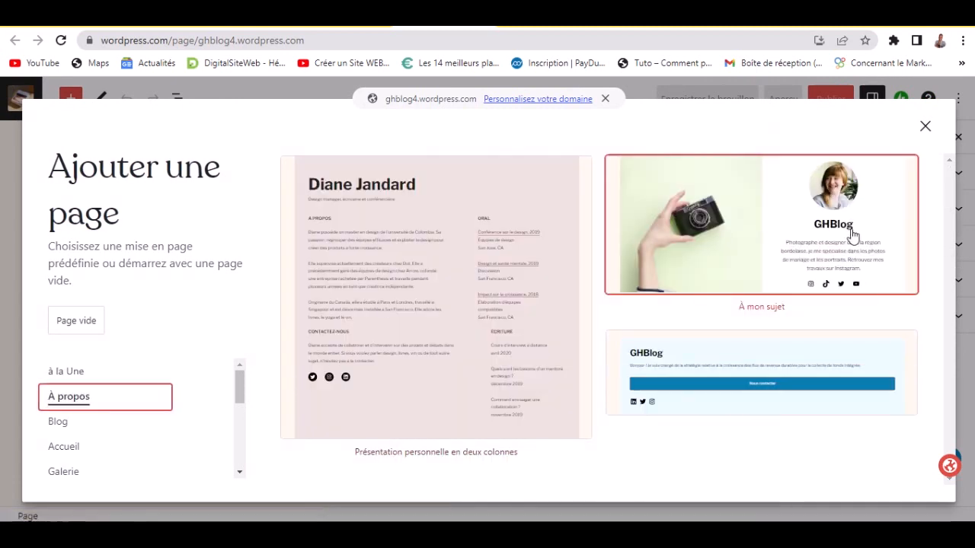
left_click_drag(951, 183, 956, 345)
left_click_drag(952, 248, 949, 174)
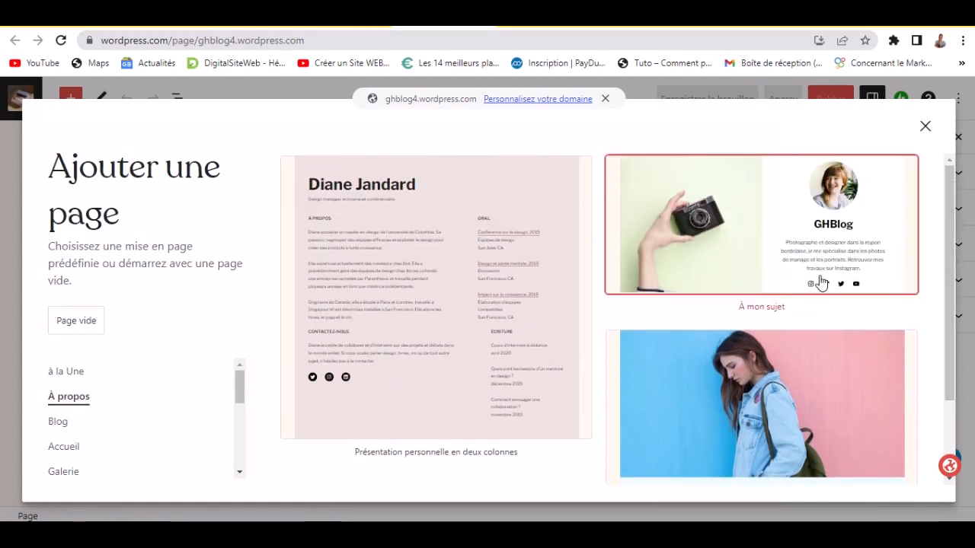
left_click(759, 247)
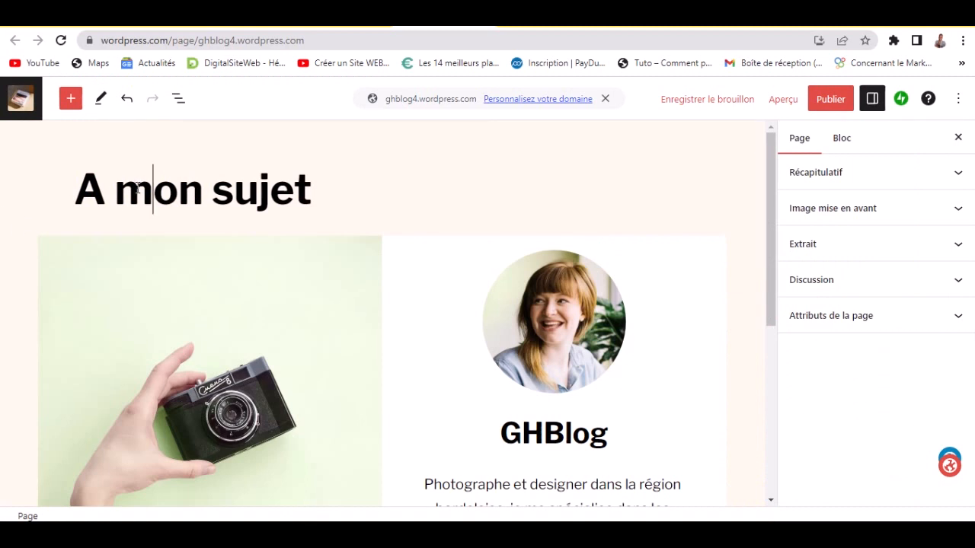
- Change the page title from 'A mon sujet' to 'Qui suis-je ?'
left_click_drag(92, 195, 333, 198)
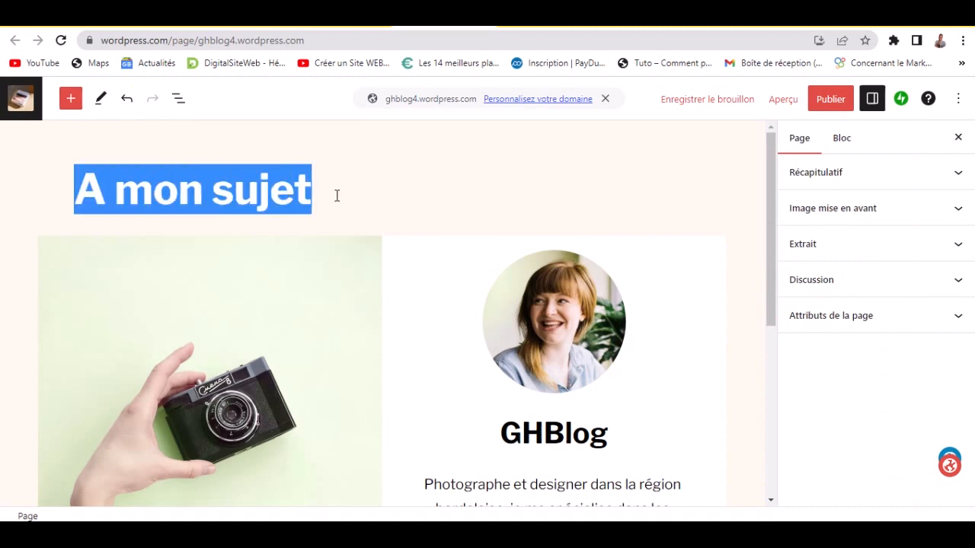
type("Qui")
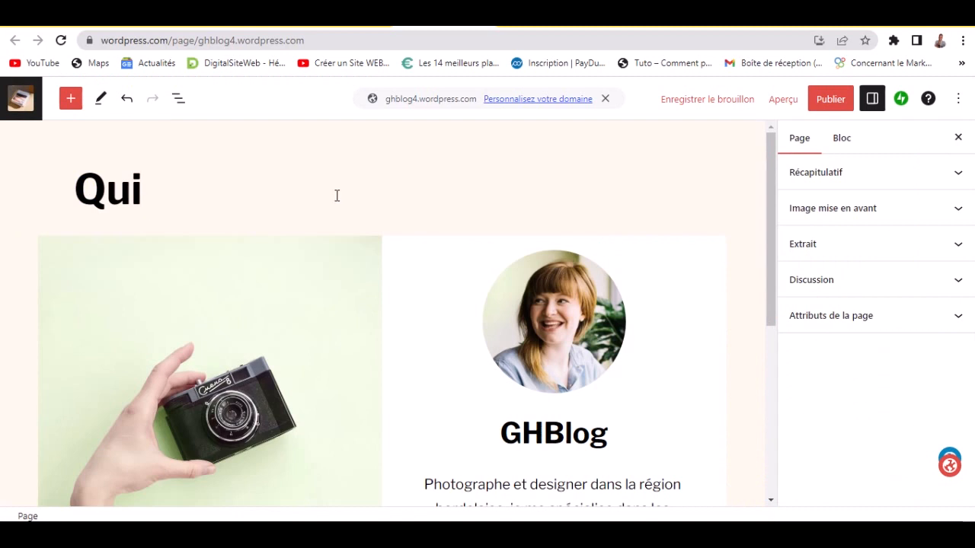
type(" suis-j")
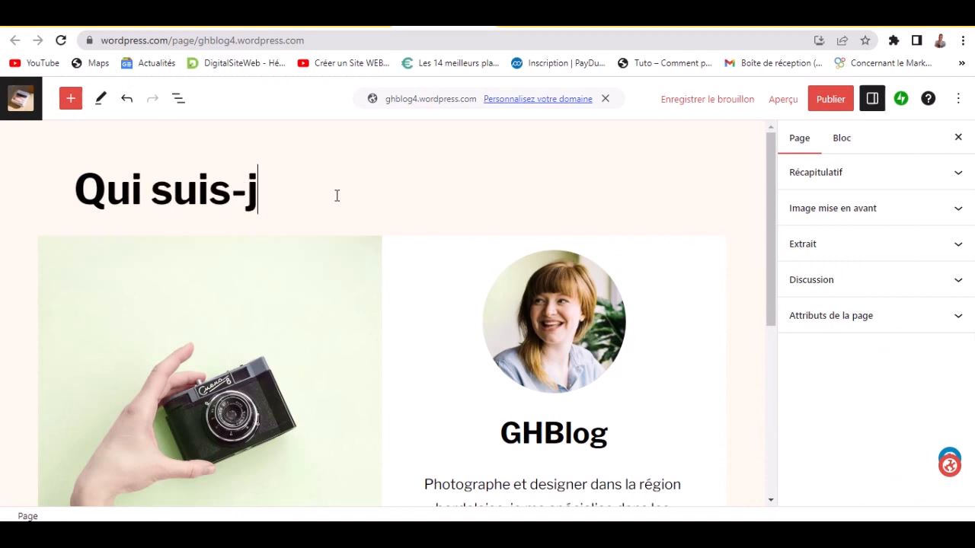
type("e ?")
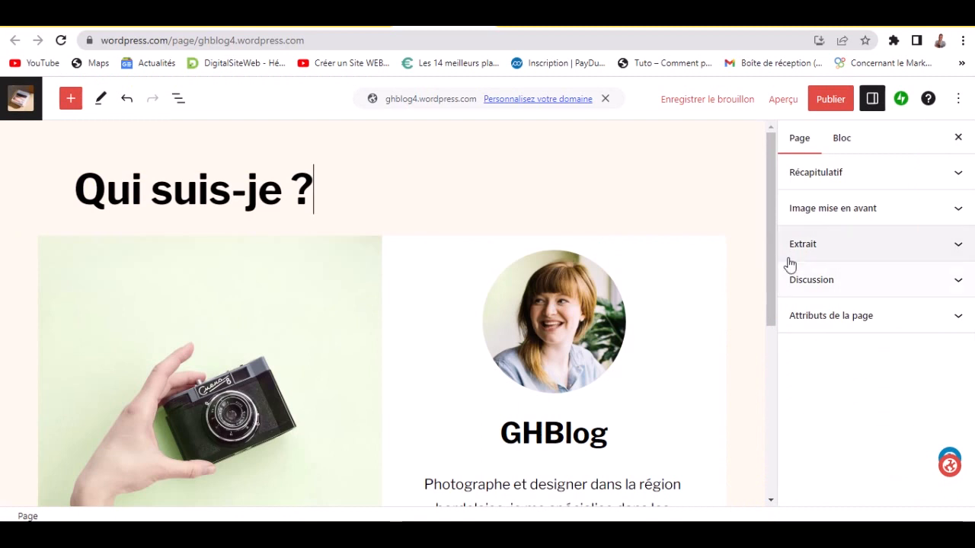
scroll(769, 268, "down", 5)
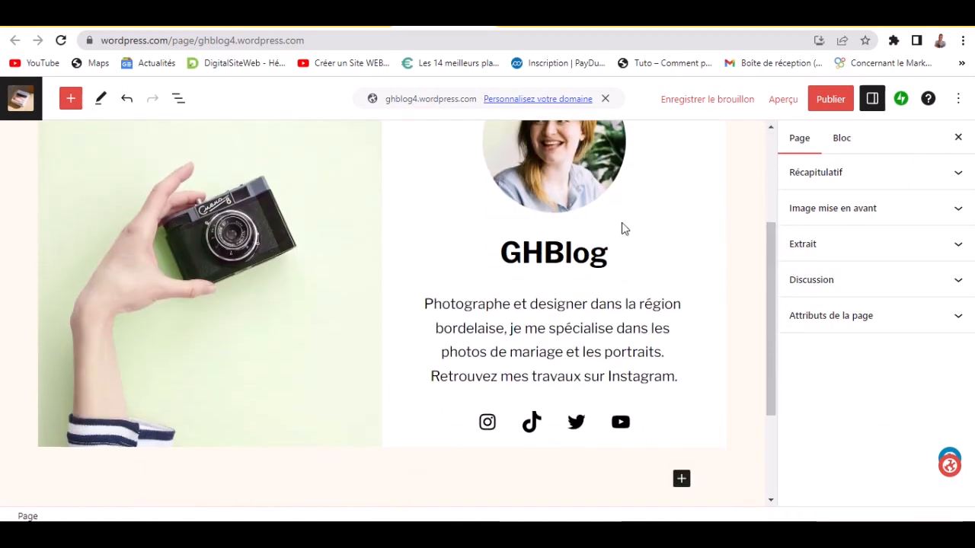
- Inspect the portrait, banner group, camera photo and GHBlog title blocks, then deselect
left_click(476, 221)
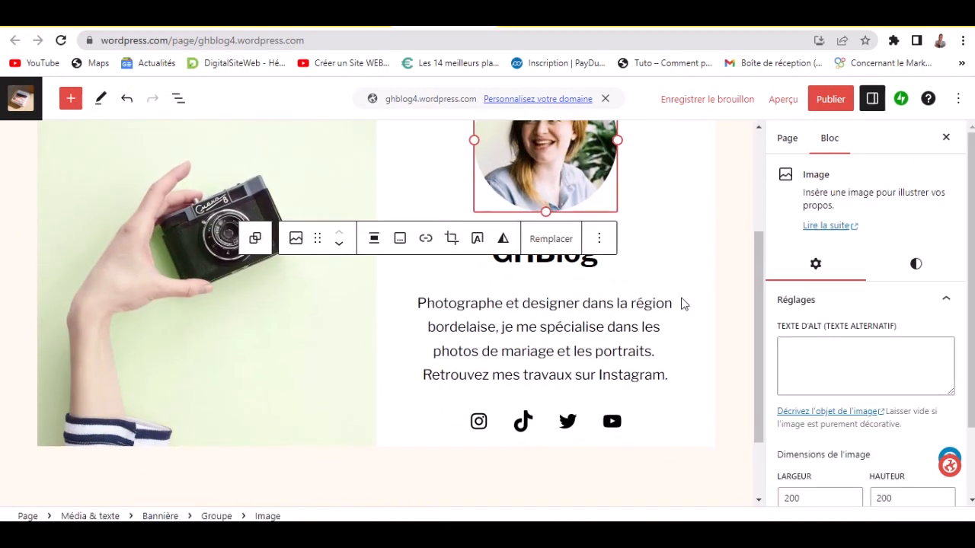
left_click(559, 276)
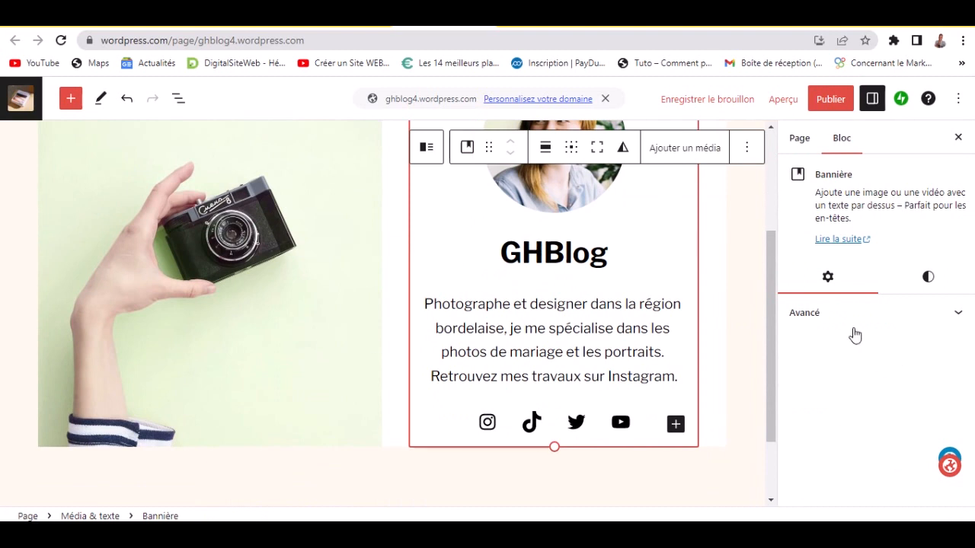
left_click(202, 264)
left_click(234, 155)
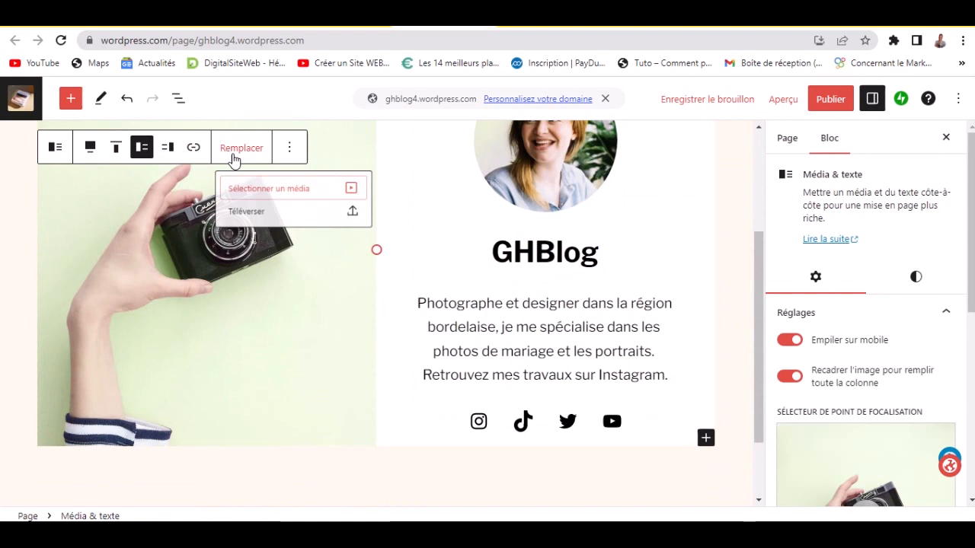
left_click(327, 259)
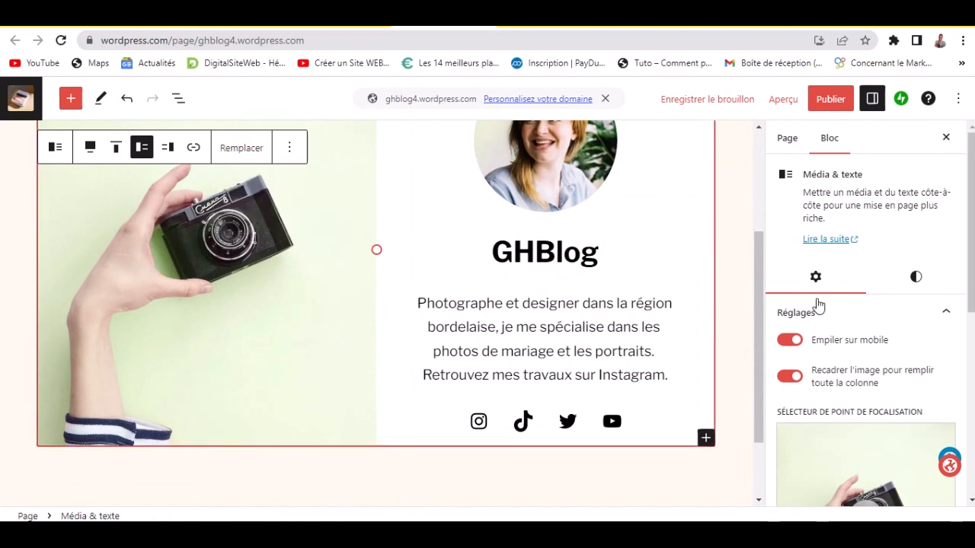
left_click(535, 253)
double_click(516, 255)
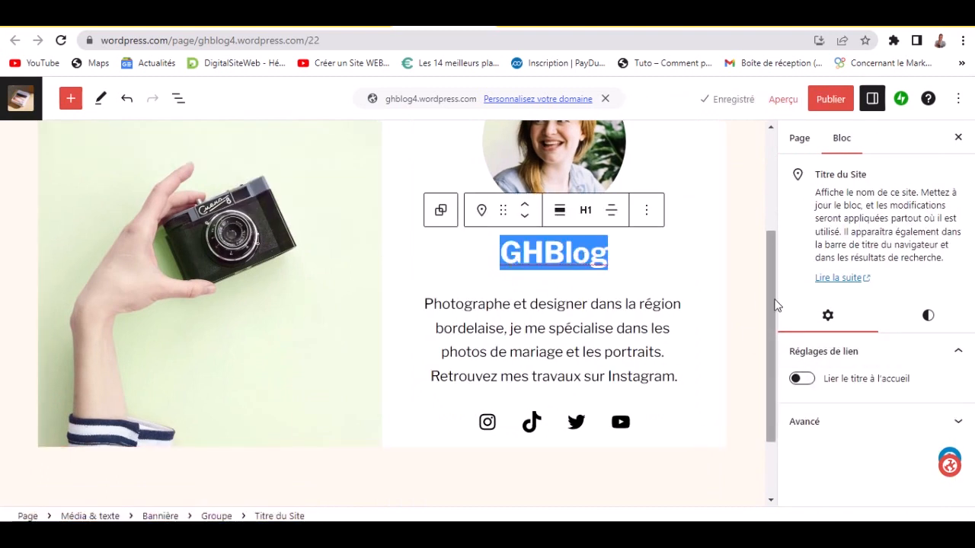
left_click_drag(774, 305, 775, 424)
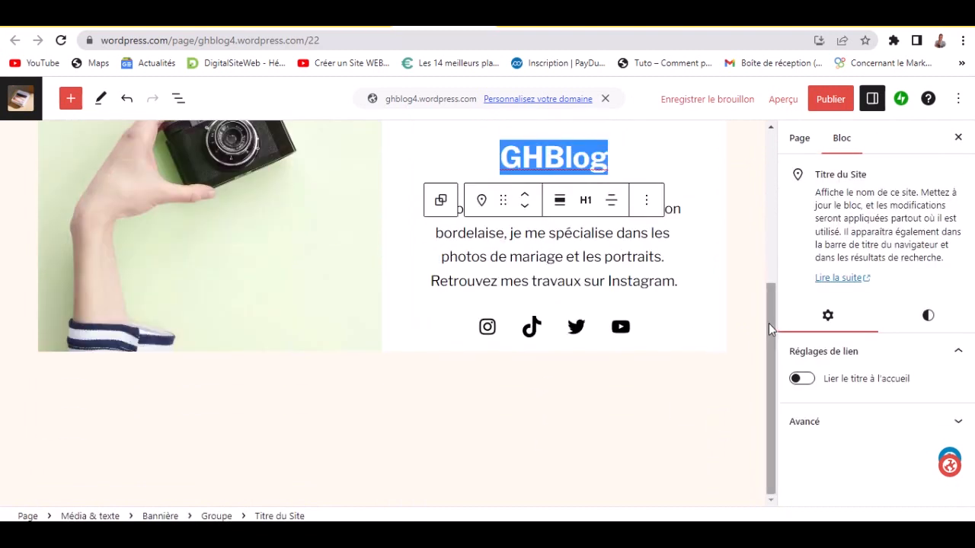
left_click_drag(768, 323, 754, 126)
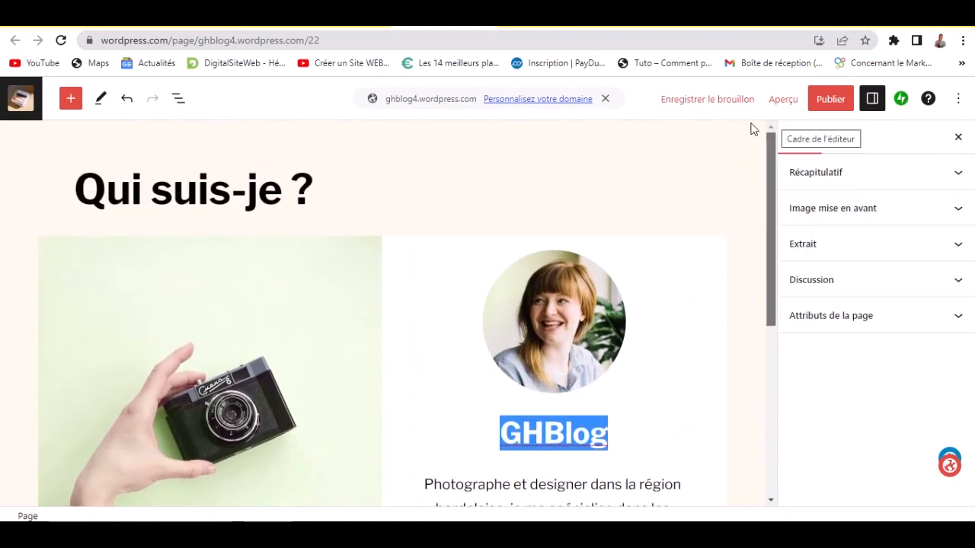
left_click(703, 220)
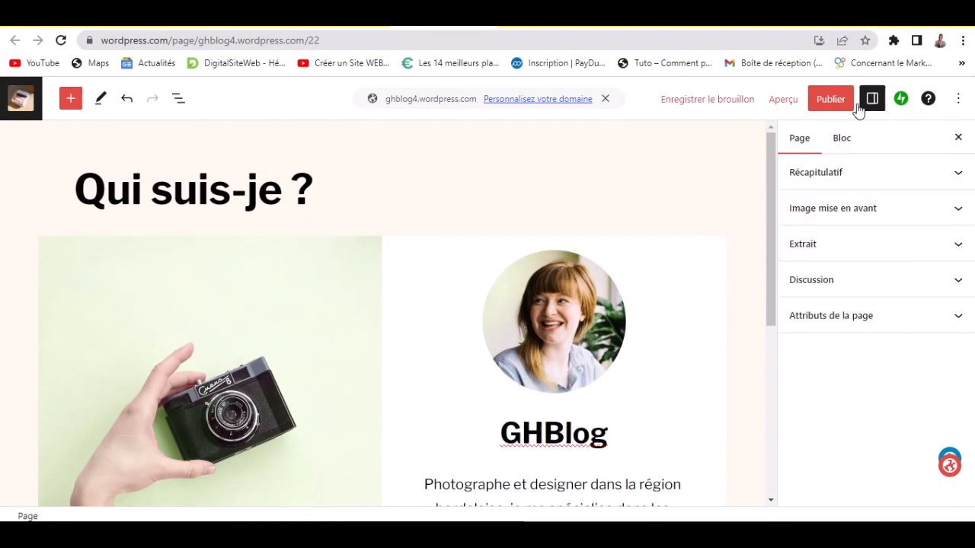
- Publish the 'Qui suis-je ?' page and start another new page
left_click(829, 100)
left_click(821, 99)
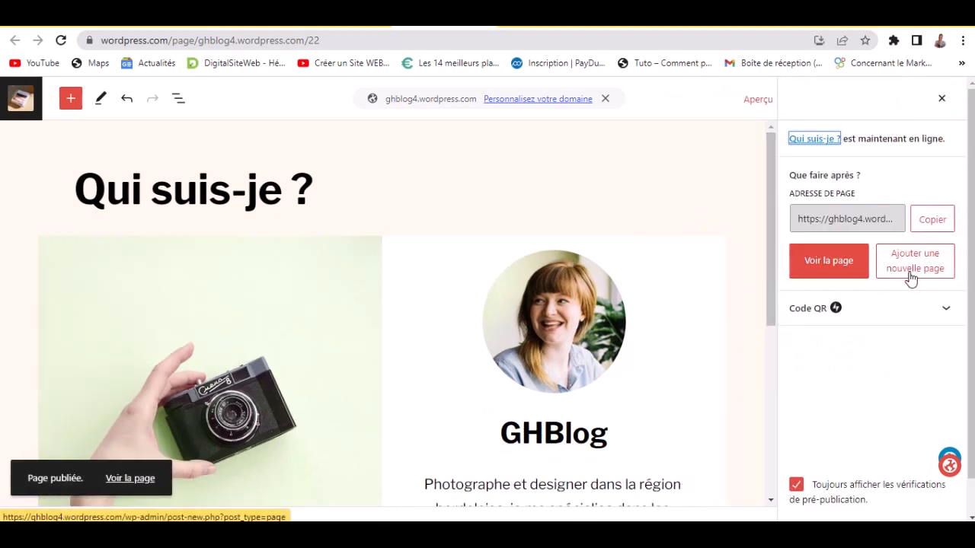
left_click(908, 273)
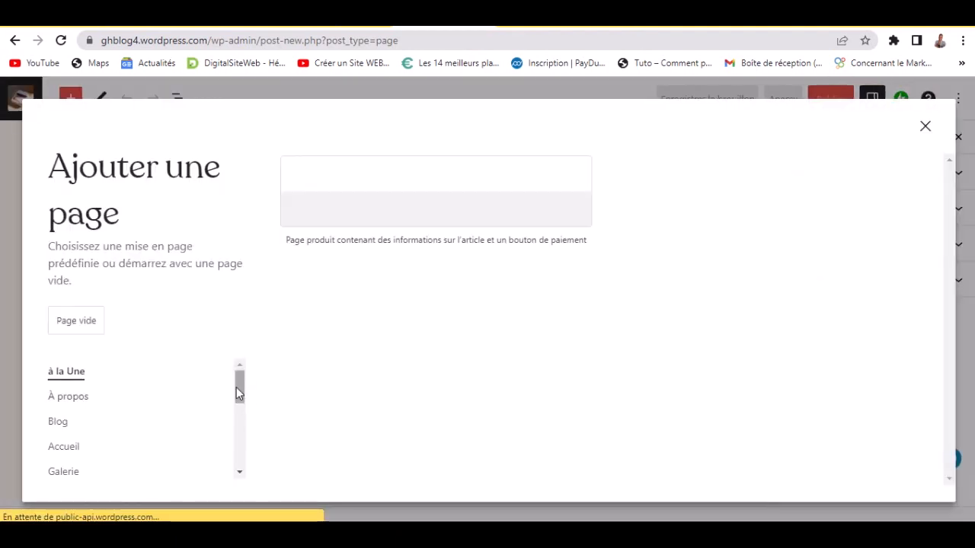
- Apply the Portfolio layout 'Détail du projet avec description' (IAG) to the new page
scroll(239, 392, "down", 2)
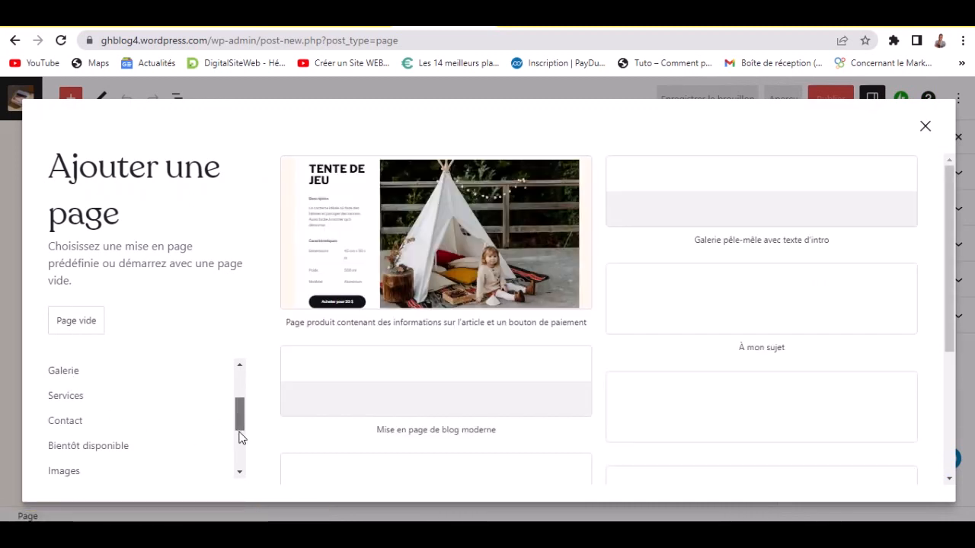
scroll(239, 450, "down", 2)
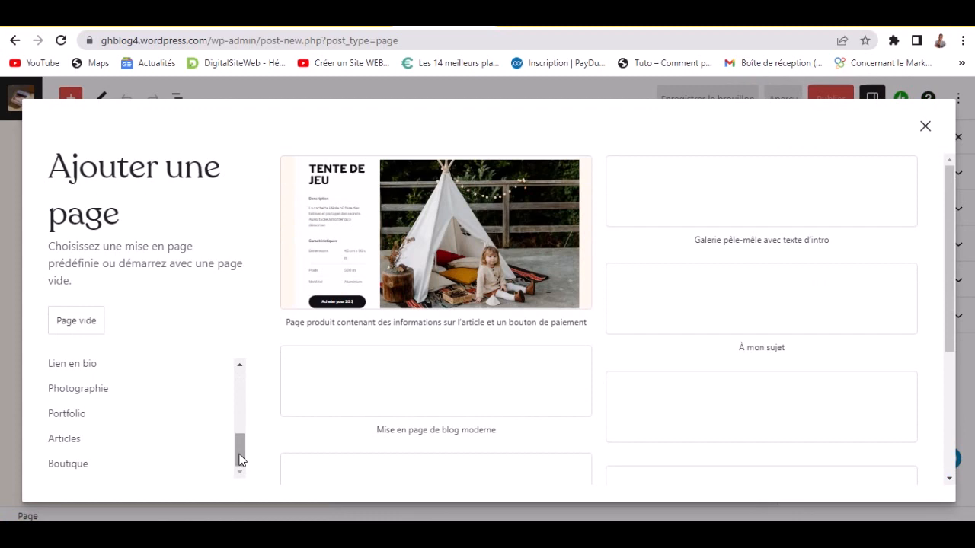
left_click(74, 418)
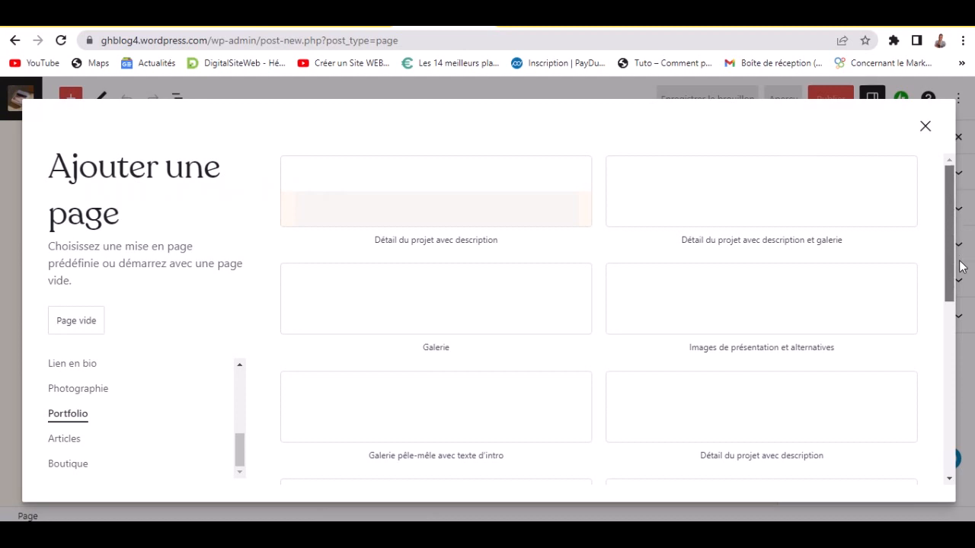
scroll(938, 267, "down", 3)
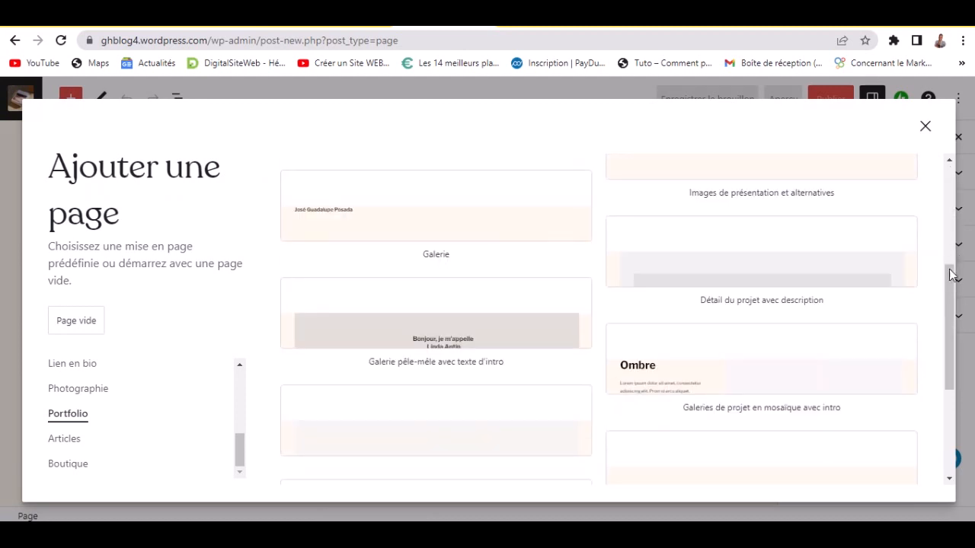
left_click_drag(947, 256, 944, 196)
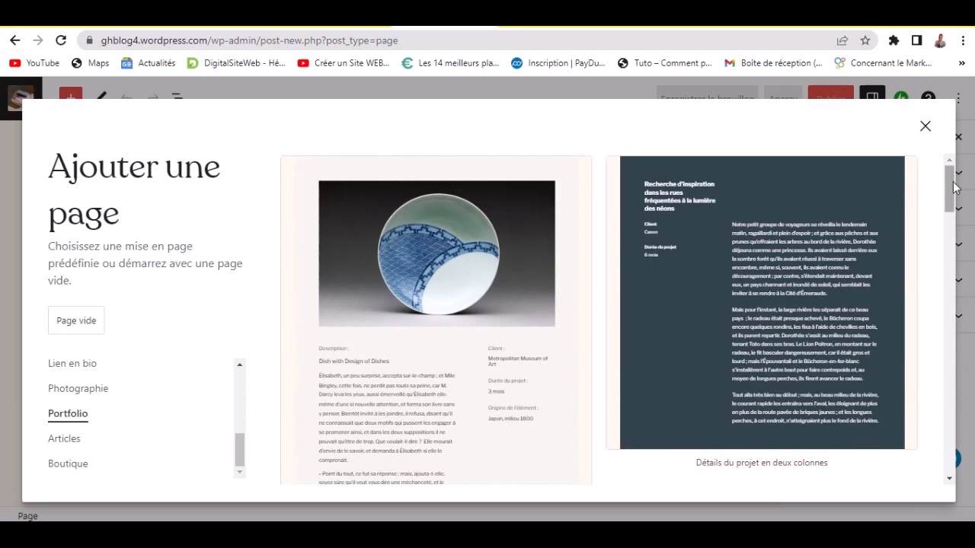
left_click_drag(956, 186, 971, 361)
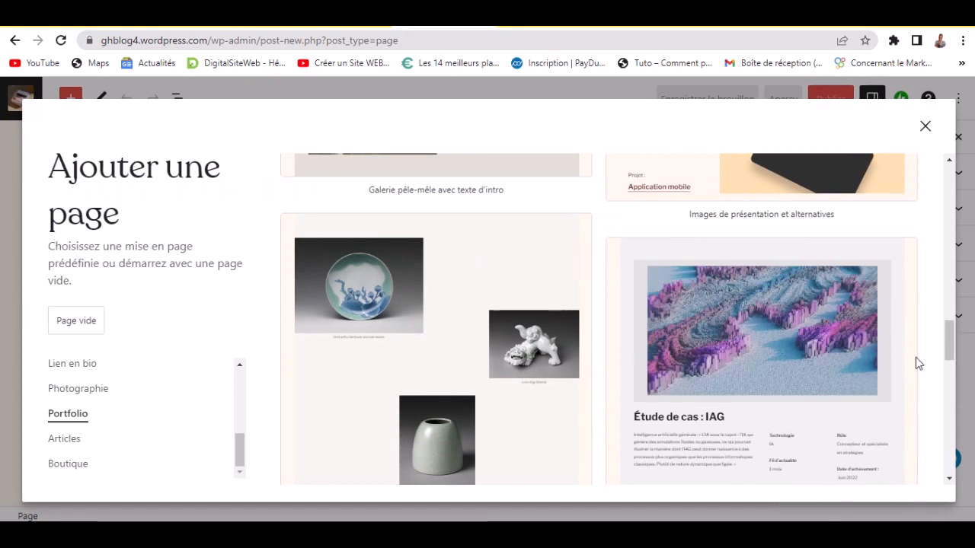
left_click(767, 358)
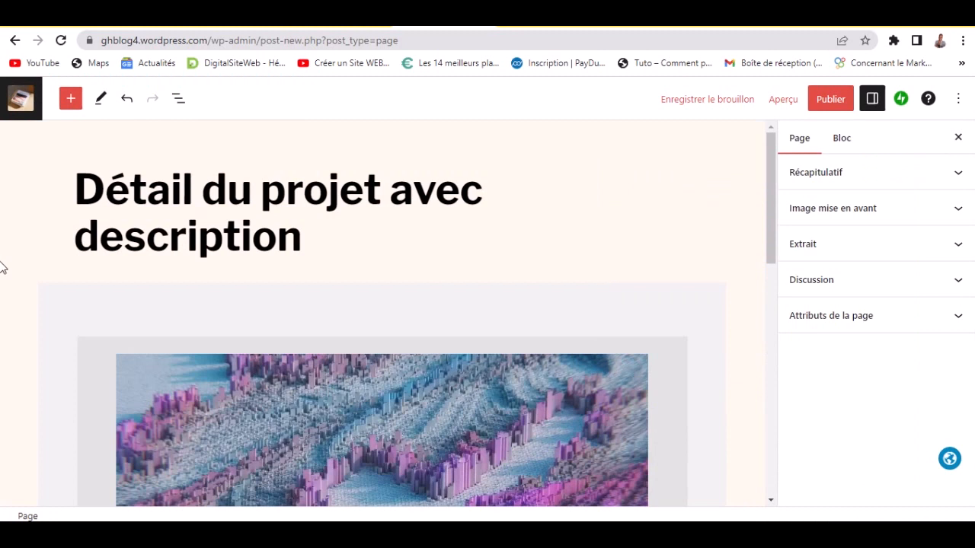
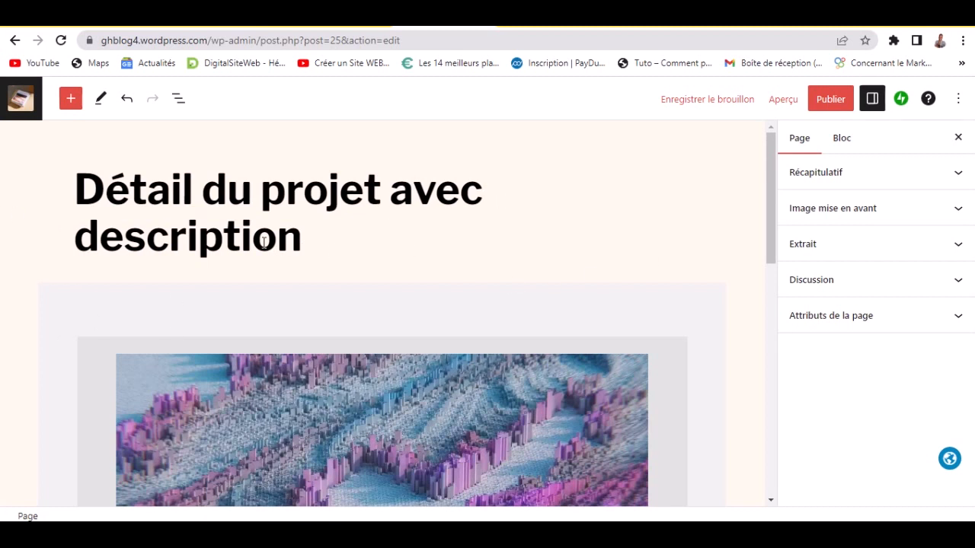
- Review the page title and project image block before publishing
left_click(299, 239)
left_click_drag(772, 164, 790, 147)
left_click(287, 404)
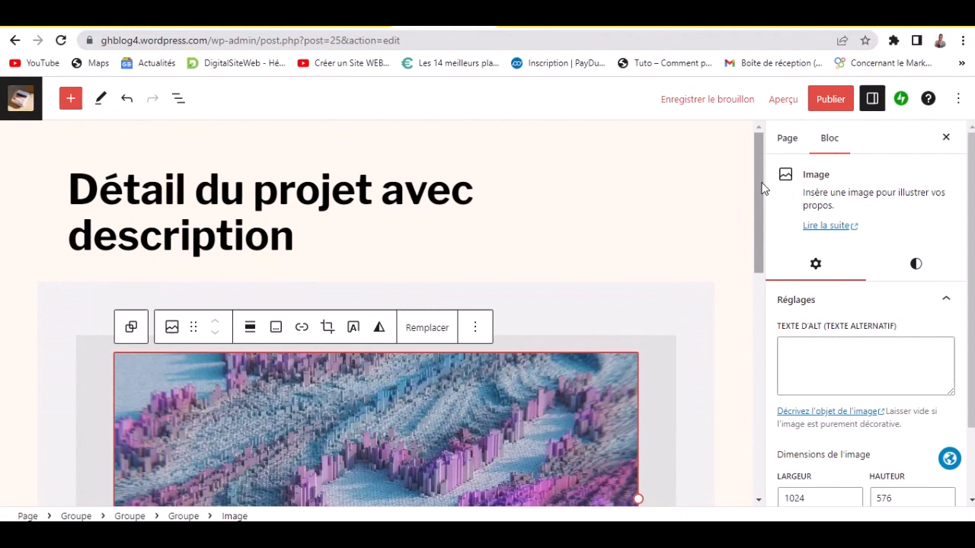
left_click_drag(764, 188, 792, 163)
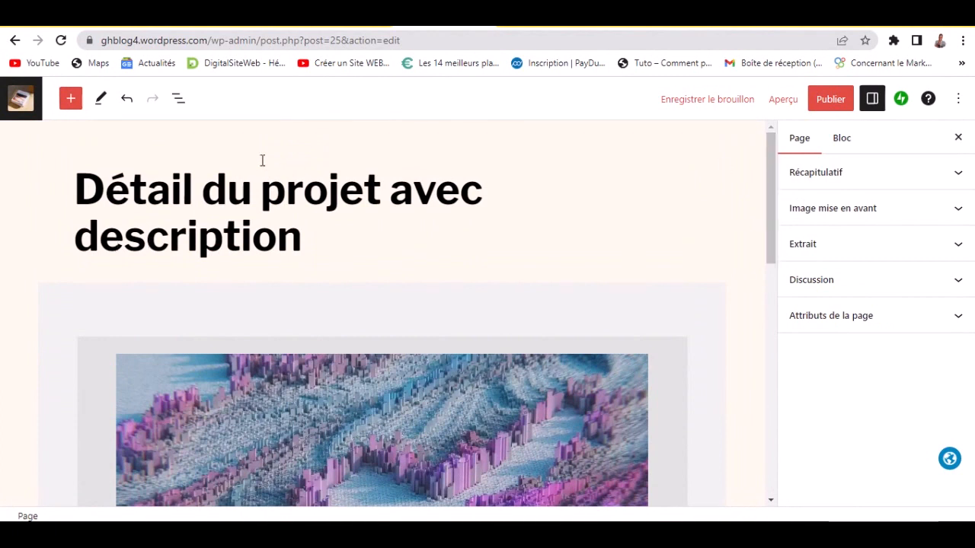
scroll(583, 246, "down", 10)
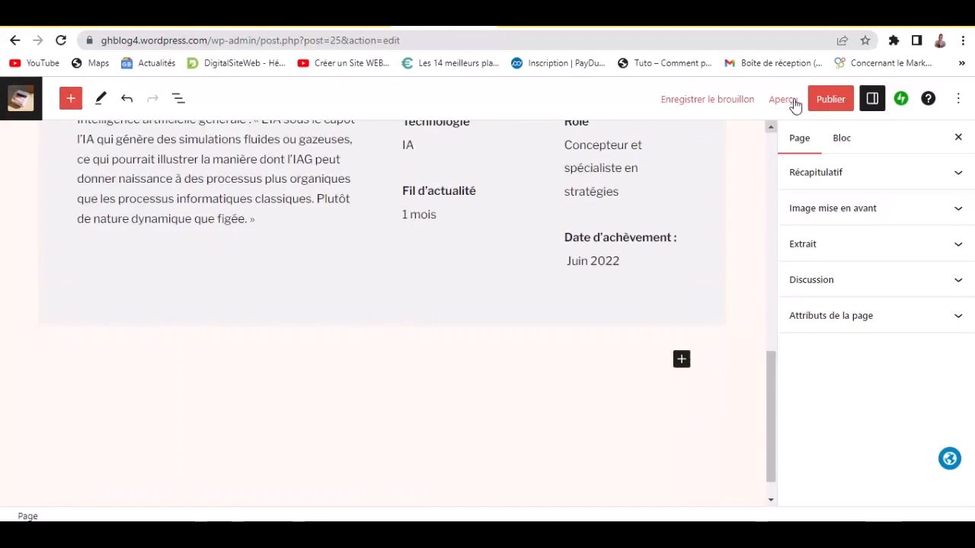
- Publish the 'Détail du projet avec description' page and close the confirmation panel
left_click(831, 107)
left_click(832, 109)
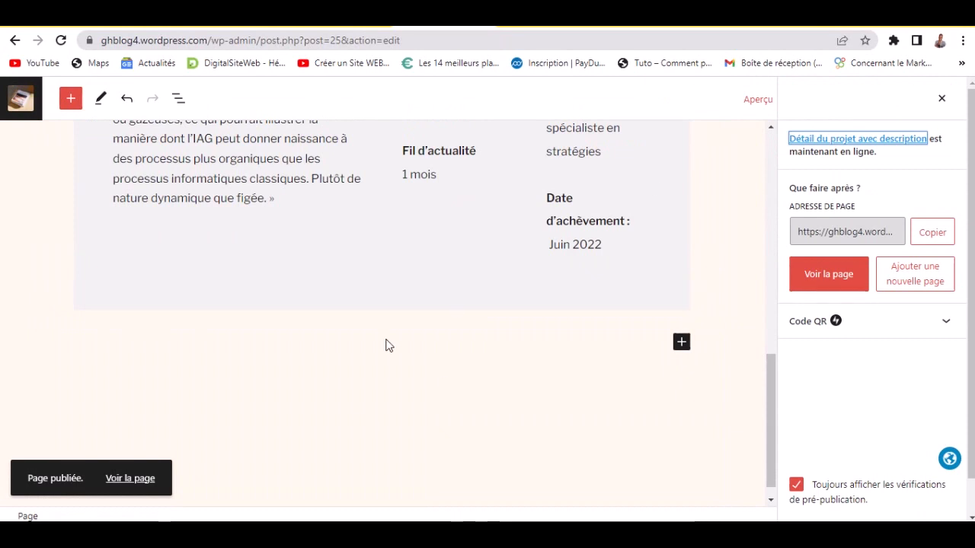
scroll(385, 327, "up", 4)
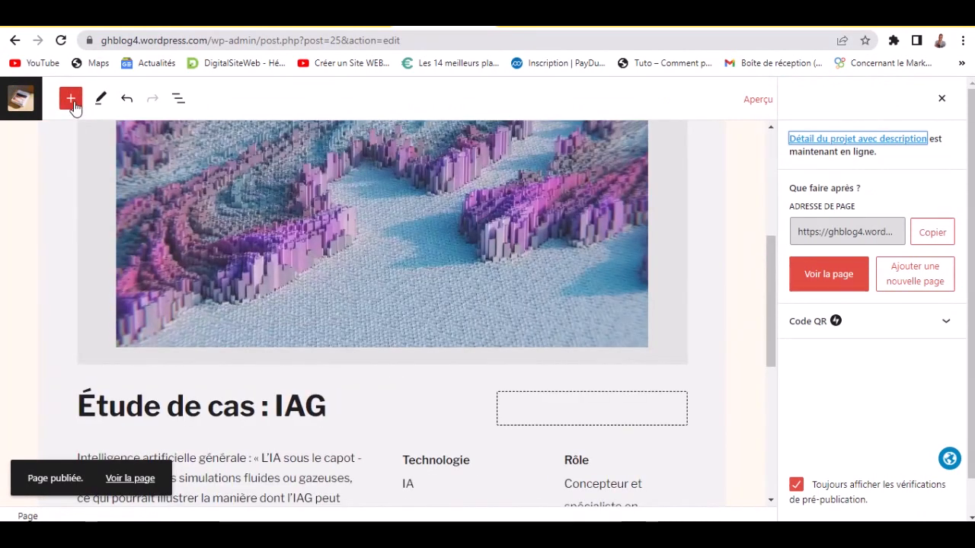
left_click(20, 107)
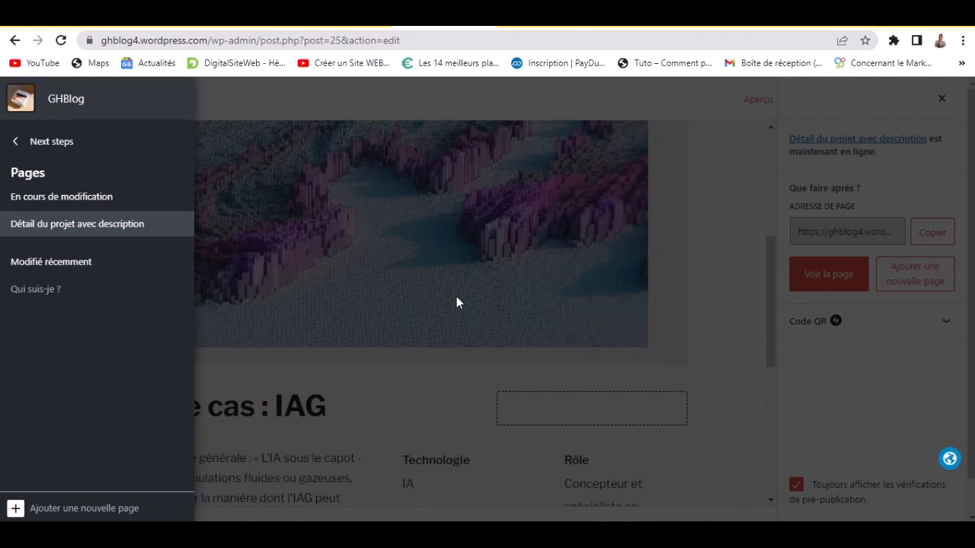
left_click(500, 281)
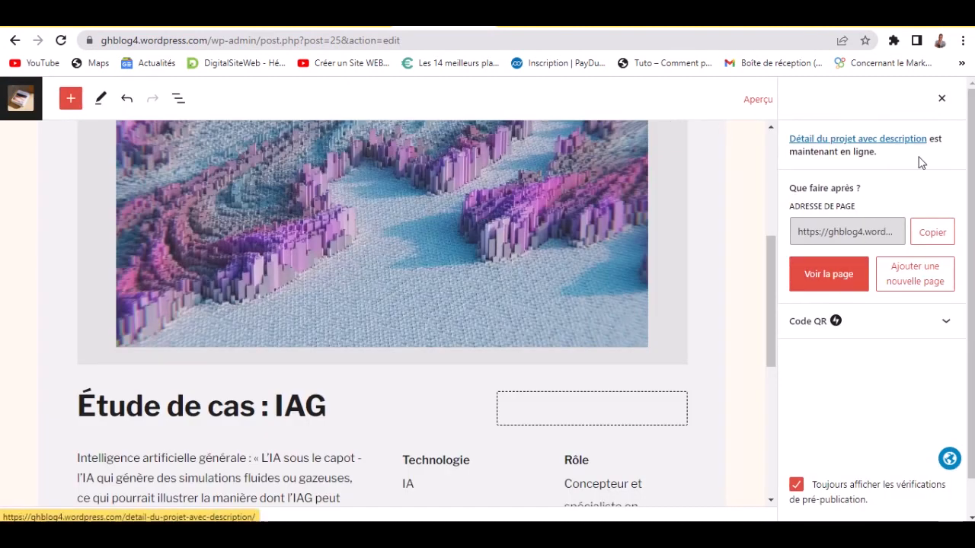
left_click(942, 99)
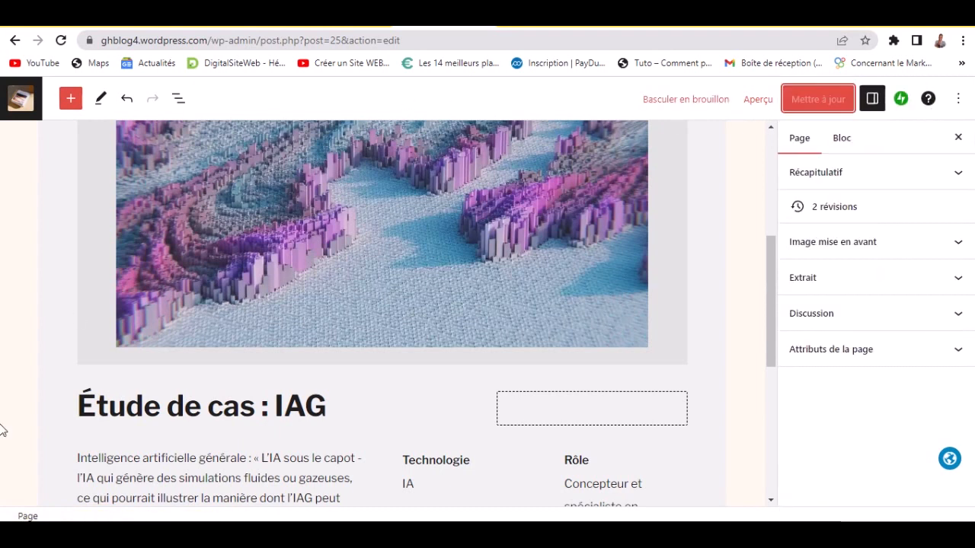
- Return to the site's next-steps checklist from the W navigation sidebar
scroll(17, 381, "down", 1)
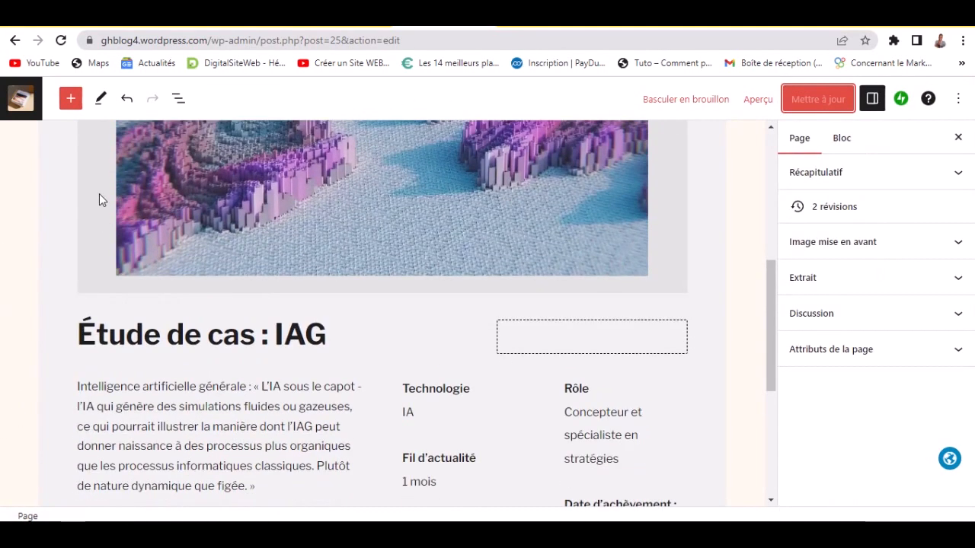
left_click(24, 103)
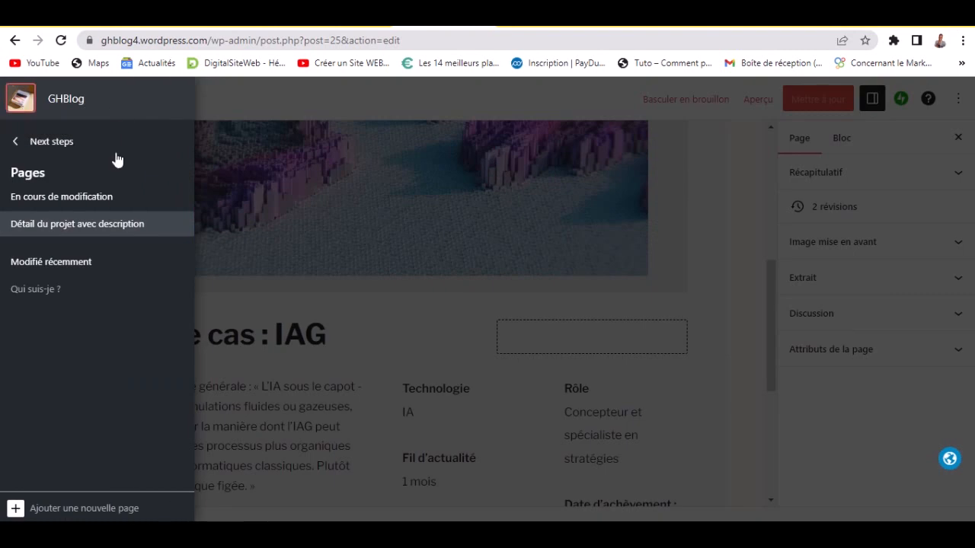
left_click(15, 146)
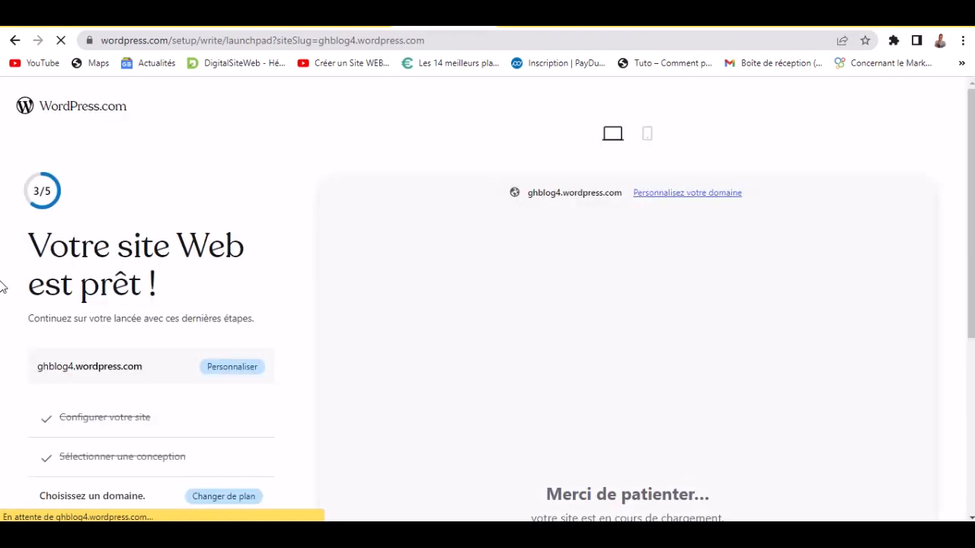
- Skip the launchpad with 'Passer au tableau de bord' to reach the GHBlog dashboard
scroll(3, 286, "down", 4)
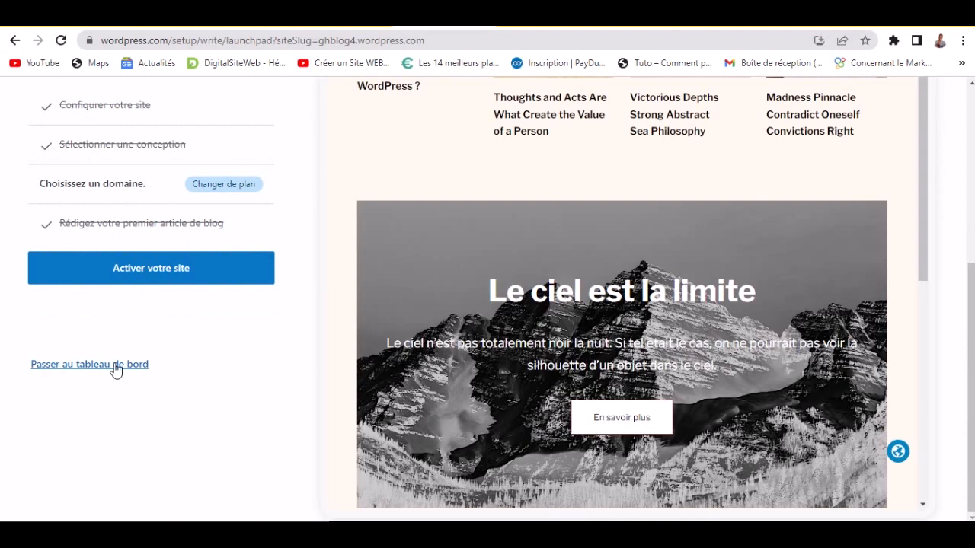
left_click(114, 366)
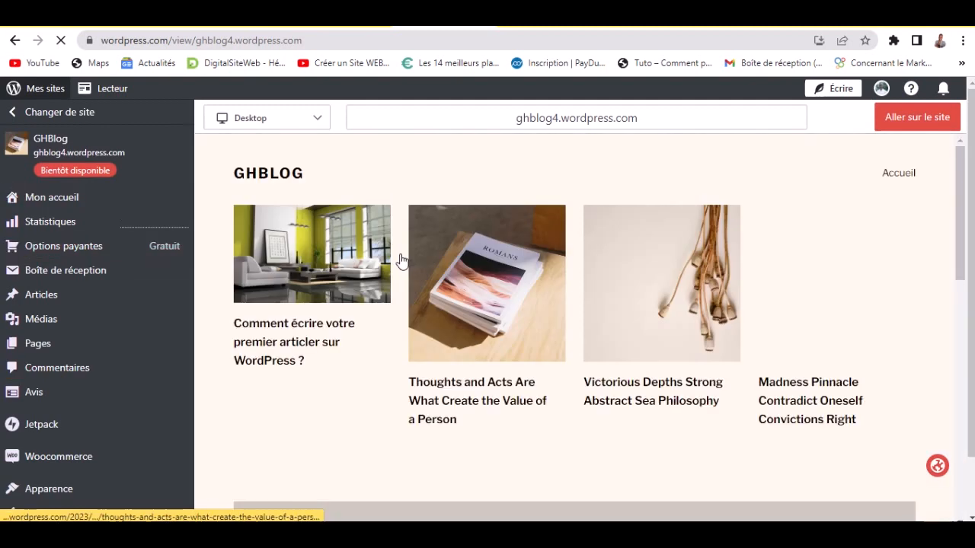
left_click(544, 28)
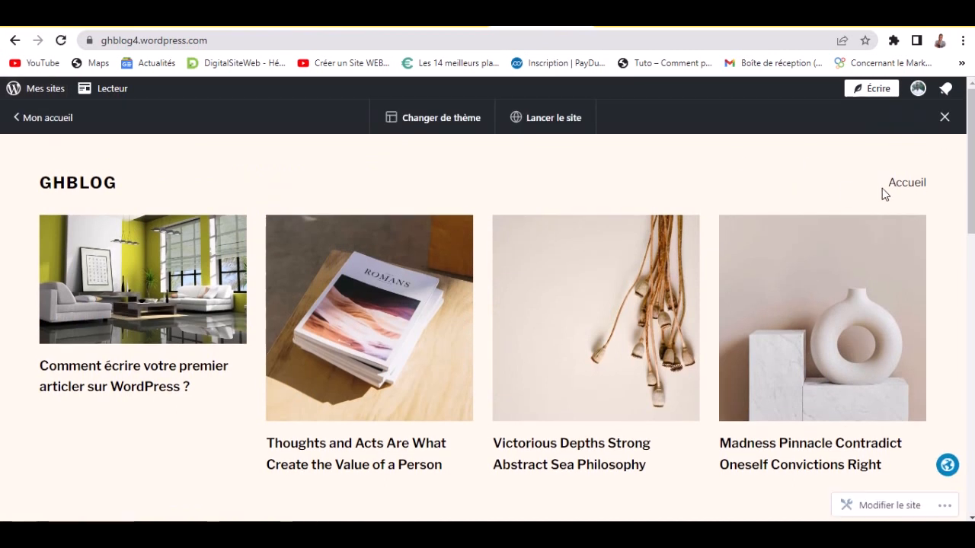
left_click(428, 27)
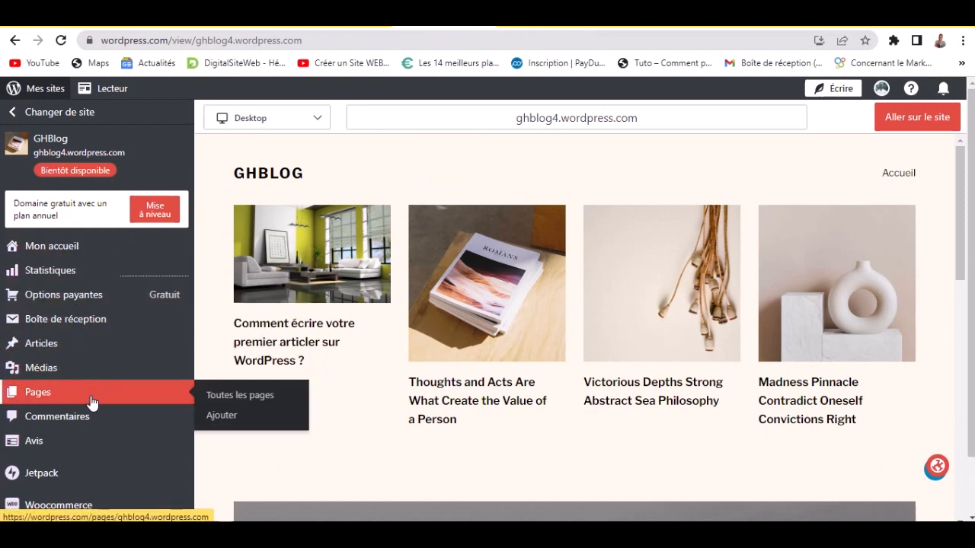
scroll(91, 403, "down", 3)
mouse_move(72, 389)
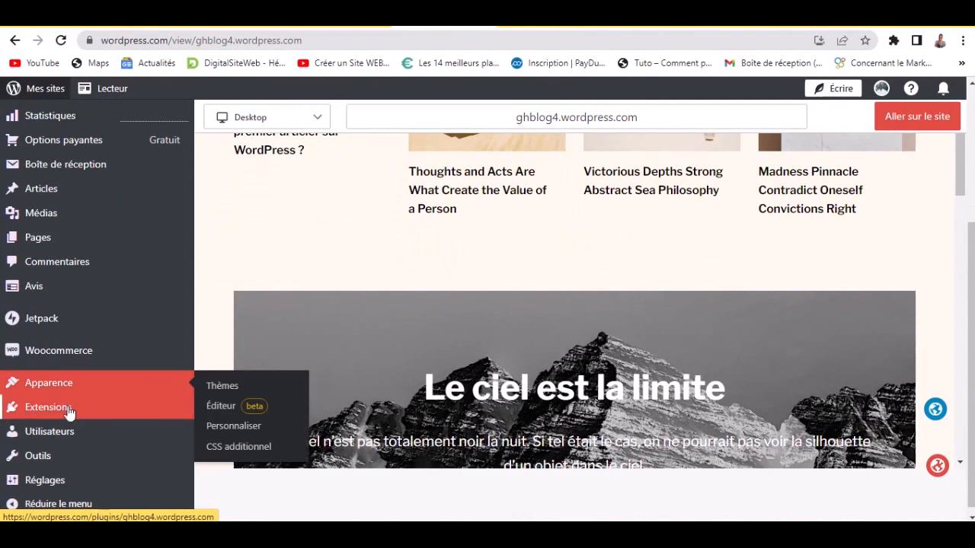
mouse_move(75, 439)
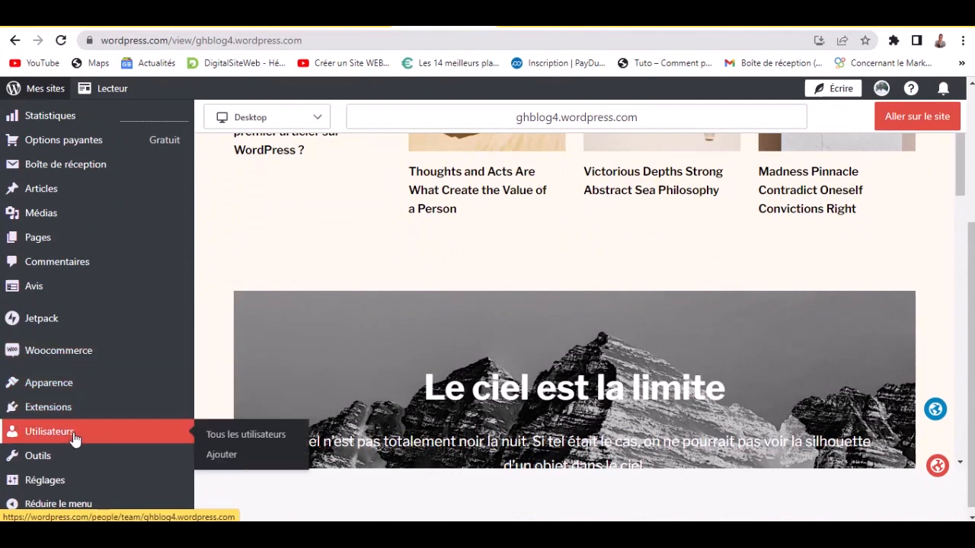
mouse_move(71, 479)
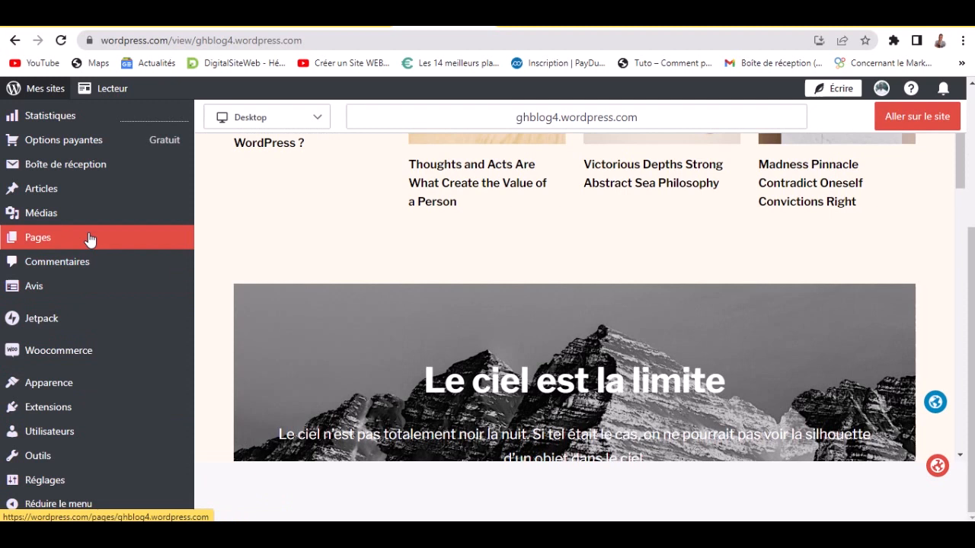
mouse_move(85, 200)
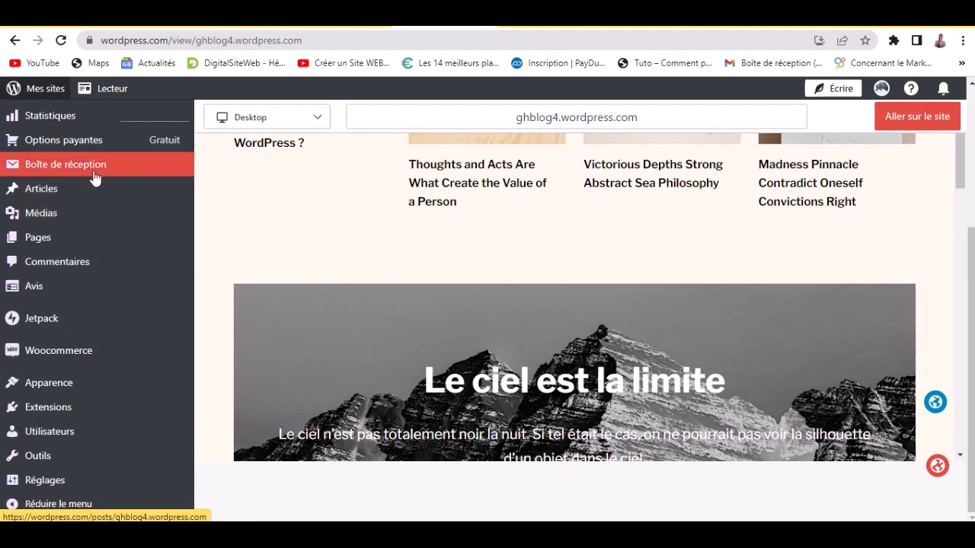
scroll(94, 176, "up", 3)
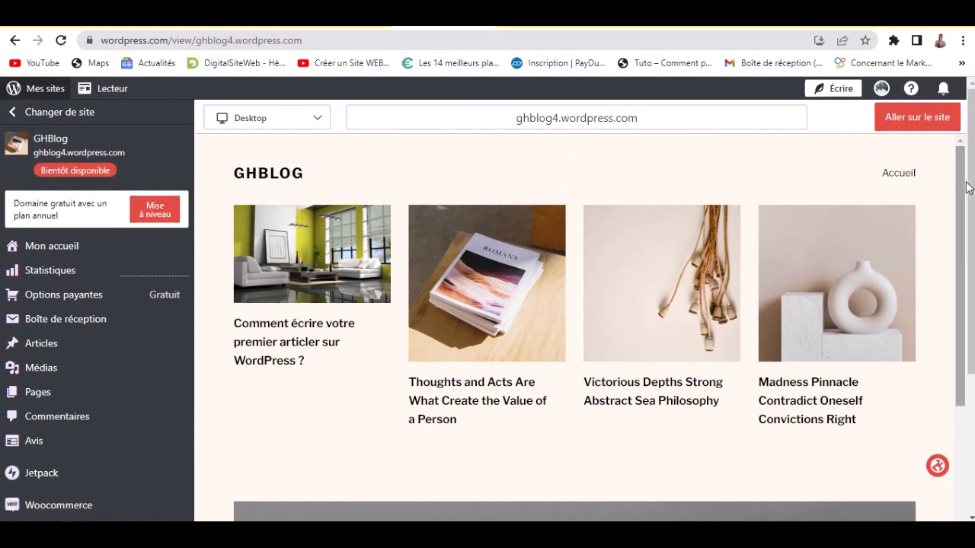
mouse_move(965, 215)
left_mouse_down()
mouse_move(971, 510)
mouse_move(960, 200)
left_mouse_up()
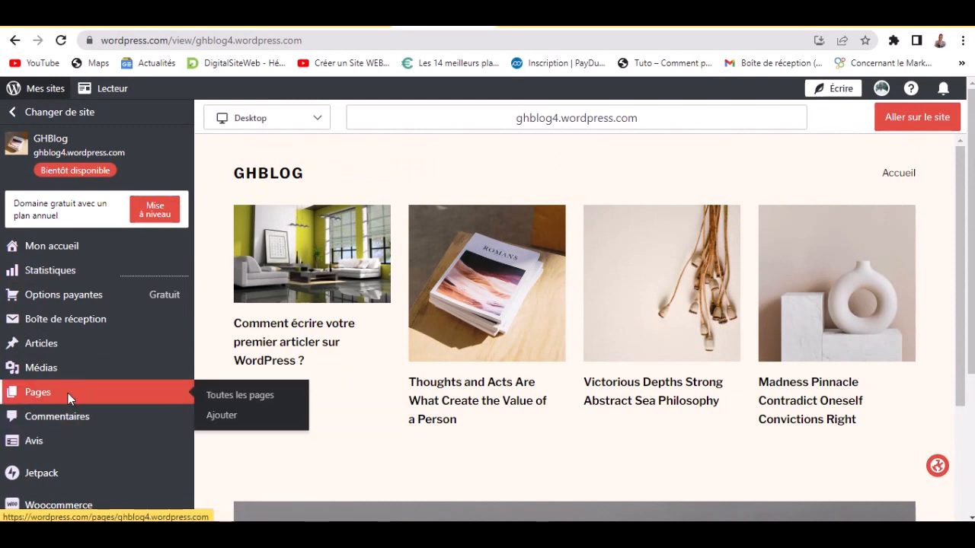
- Check the GHBlog Accueil page in its tab, then load the site's Pages list
left_click(67, 393)
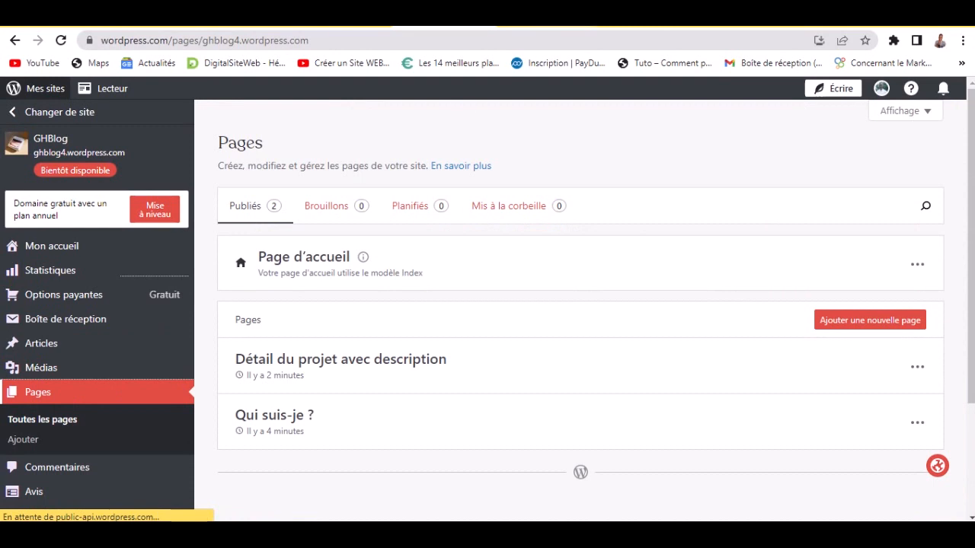
left_click(372, 37)
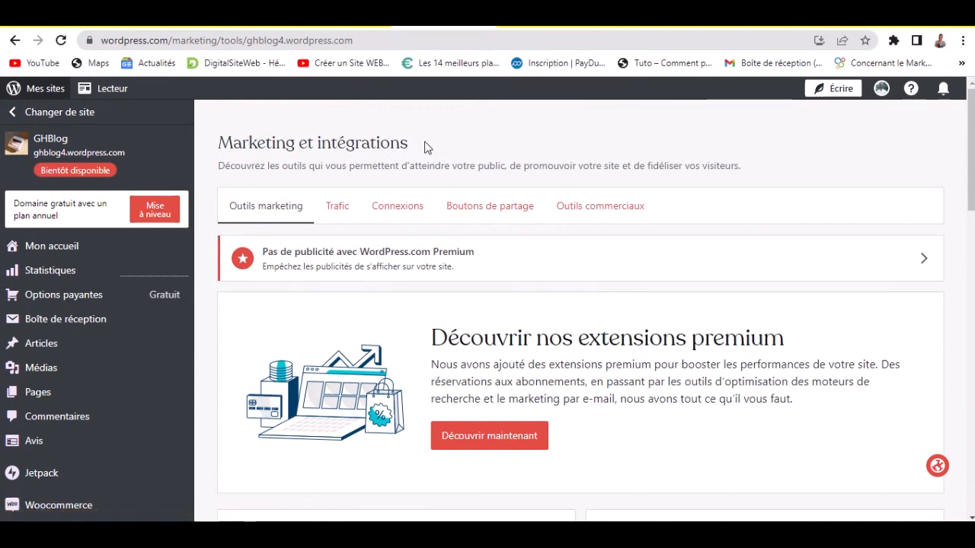
left_click(518, 22)
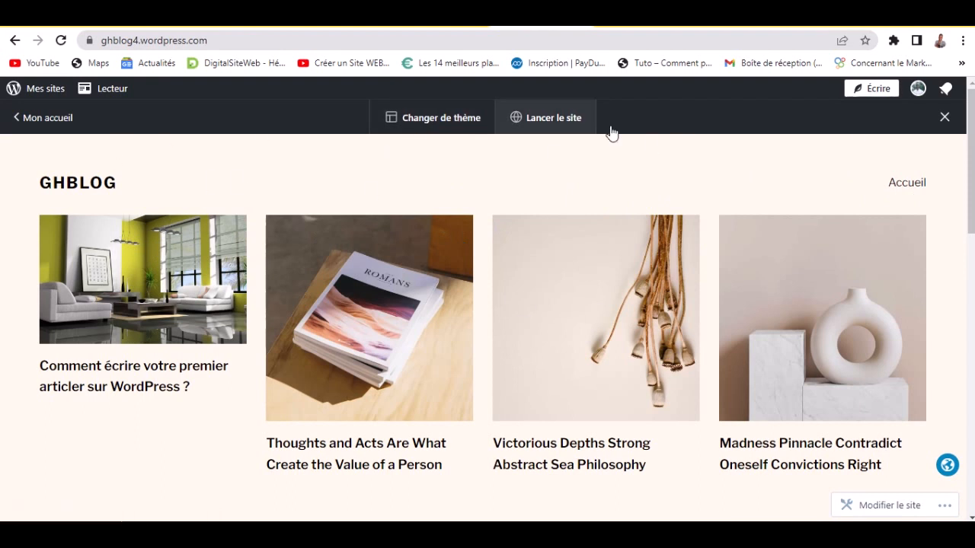
scroll(699, 348, "down", 2)
scroll(705, 320, "up", 2)
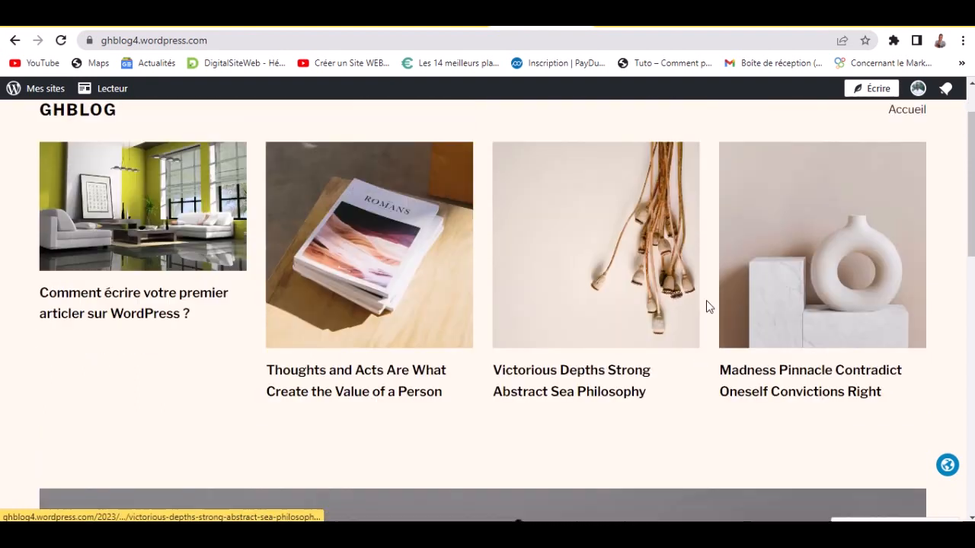
left_click(907, 188)
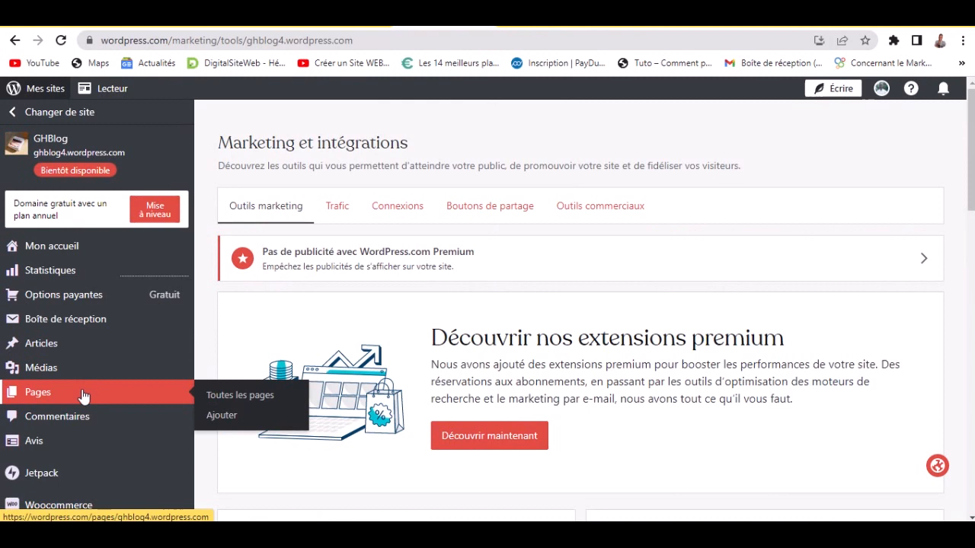
left_click(84, 394)
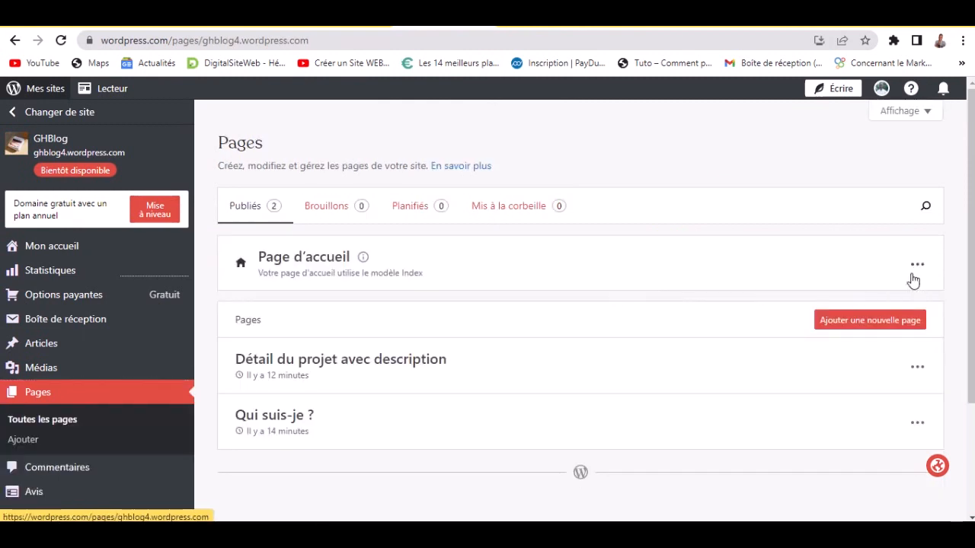
- Choose Modifier on Page d'accueil to edit the Index template in the site editor
left_click(915, 276)
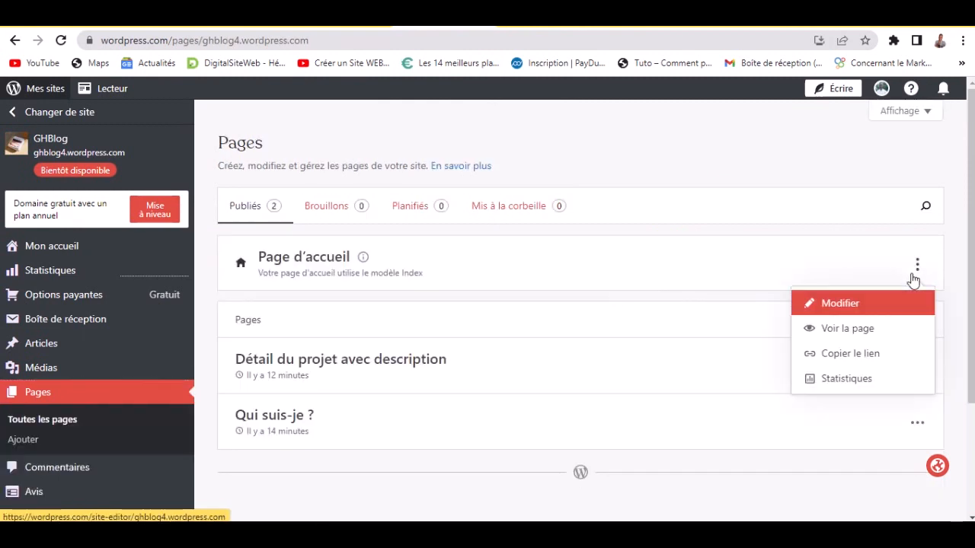
left_click(866, 304)
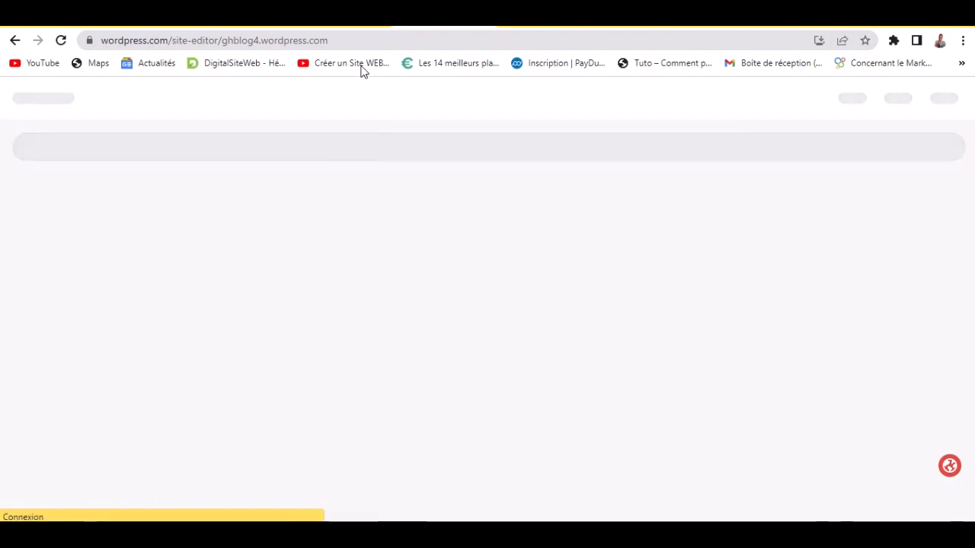
left_click(352, 27)
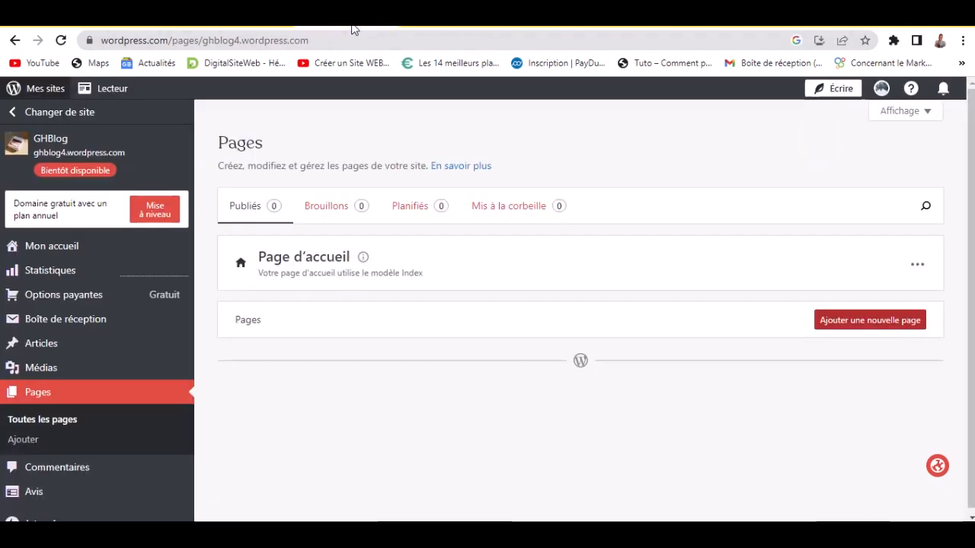
left_click(455, 27)
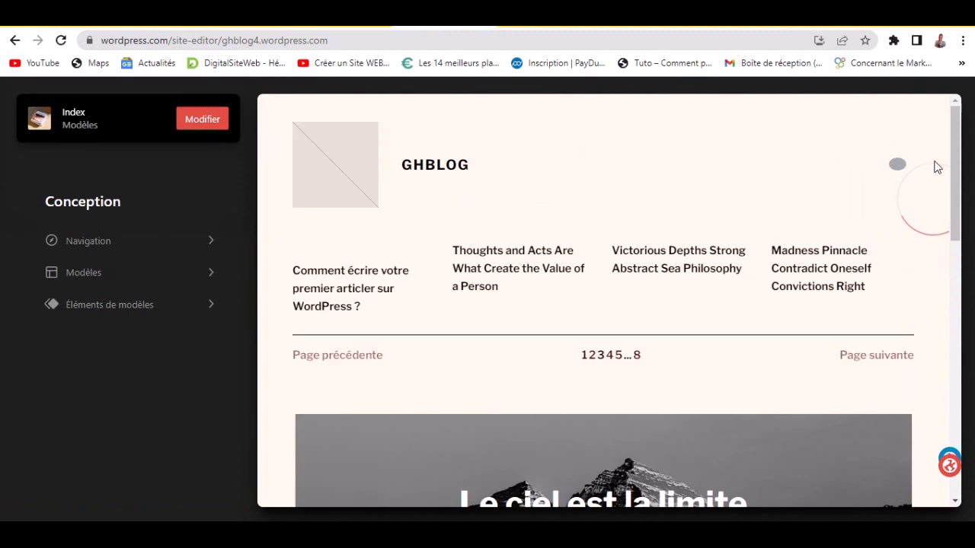
- Open the header Navigation menu and begin adding a new menu item under Accueil
scroll(515, 380, "down", 1)
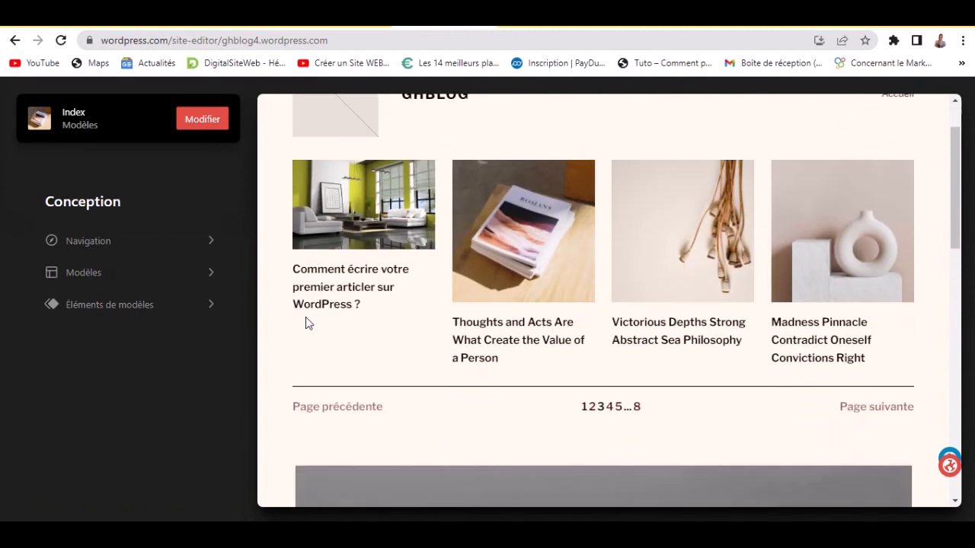
left_click(133, 249)
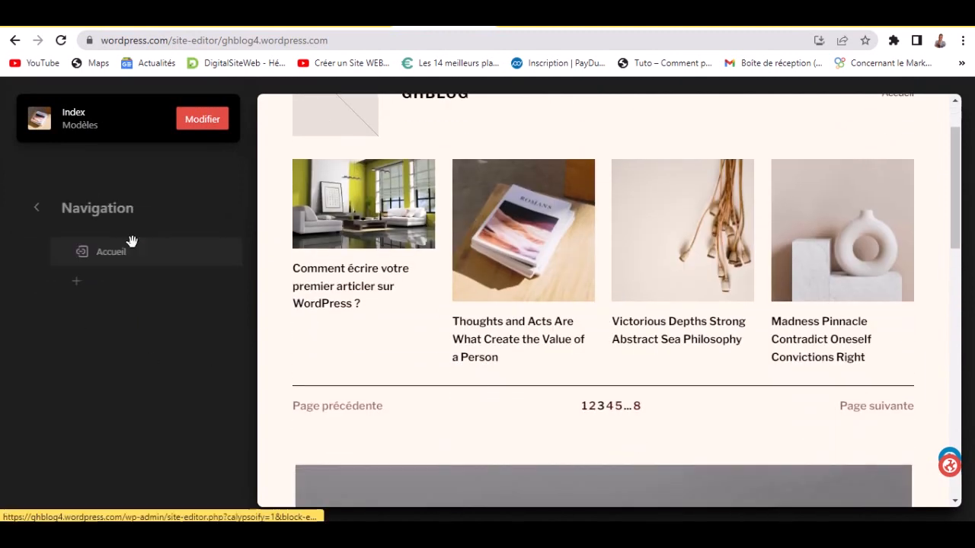
left_click(60, 282)
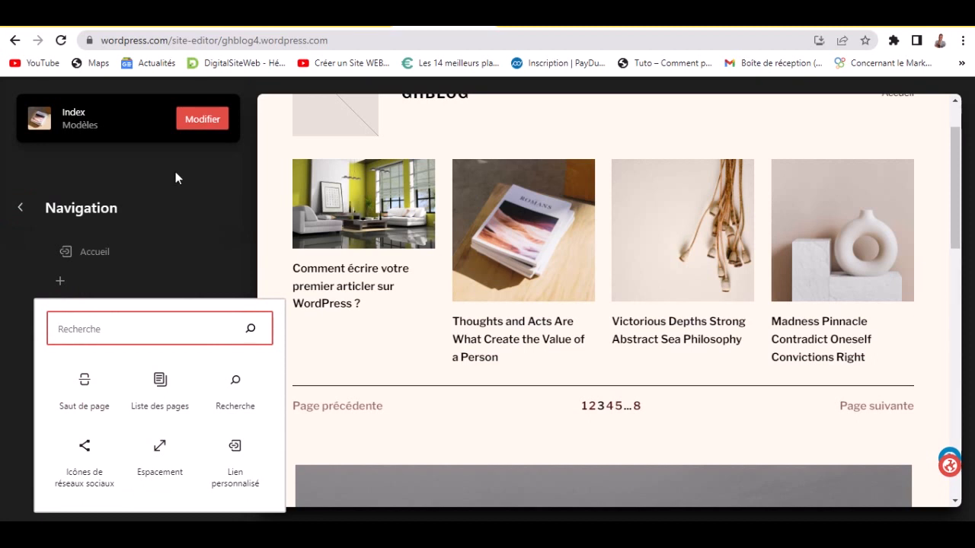
mouse_move(389, 30)
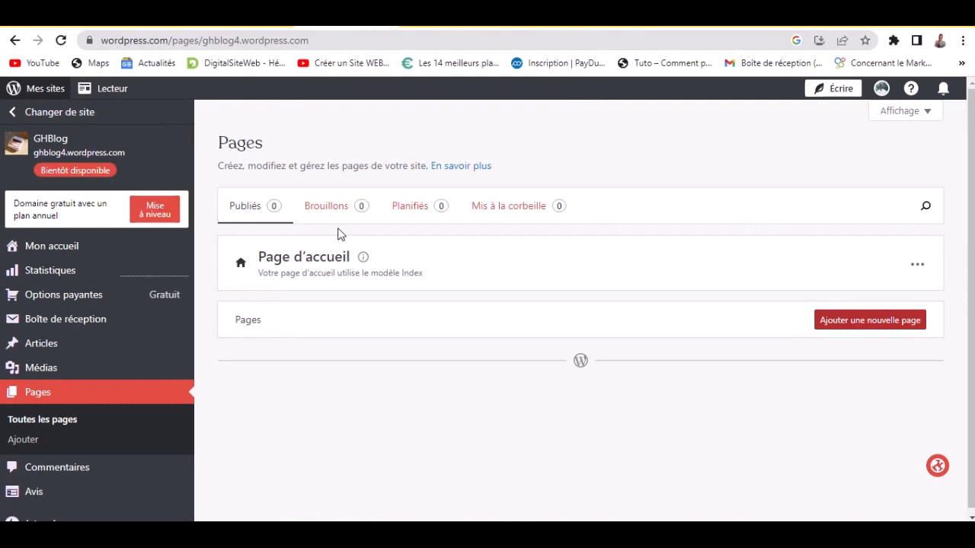
- Reload the Pages list and copy the link to the 'Qui suis-je ?' page
key("F5")
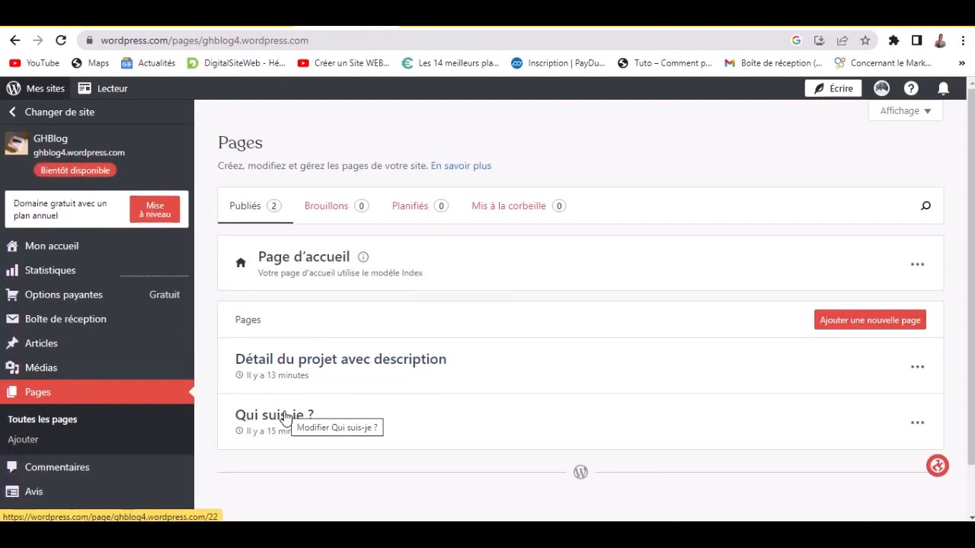
left_click(917, 423)
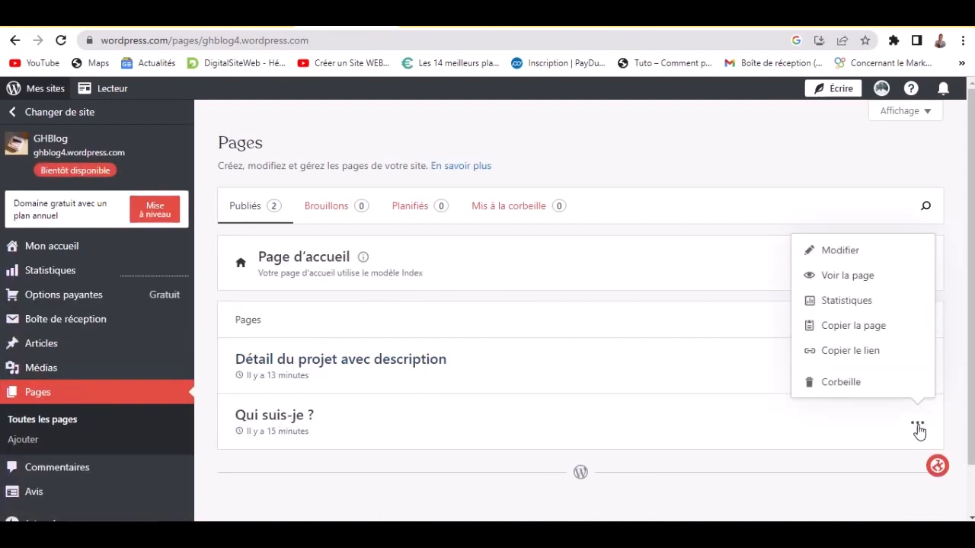
left_click(855, 352)
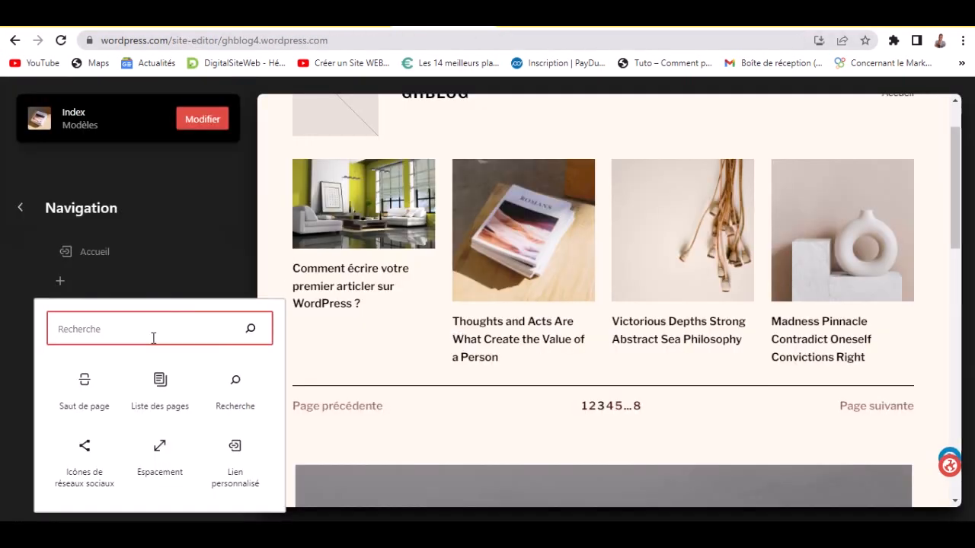
- Insert a Liste des pages block into the header menu, listing all site pages
type("qui")
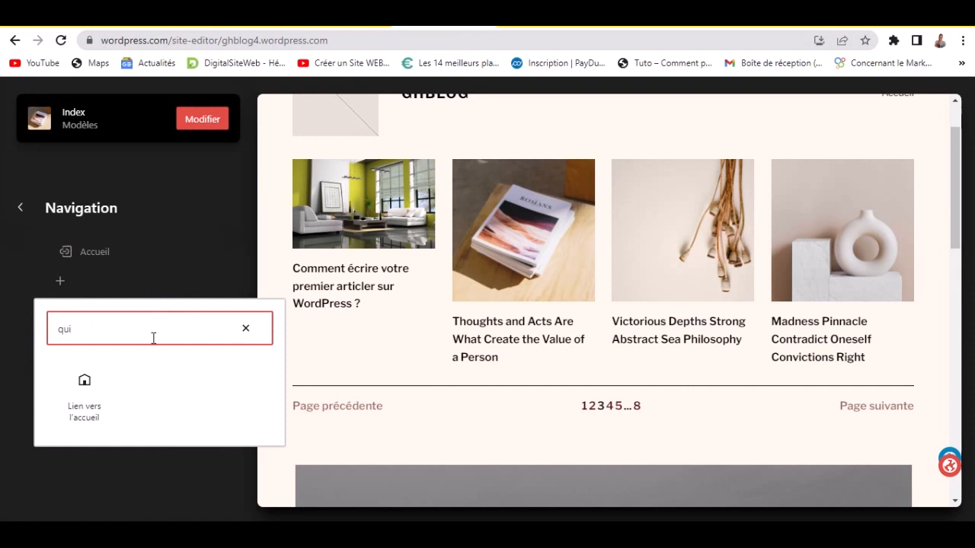
key("BackSpace")
key("BackSpace")
key("BackSpace")
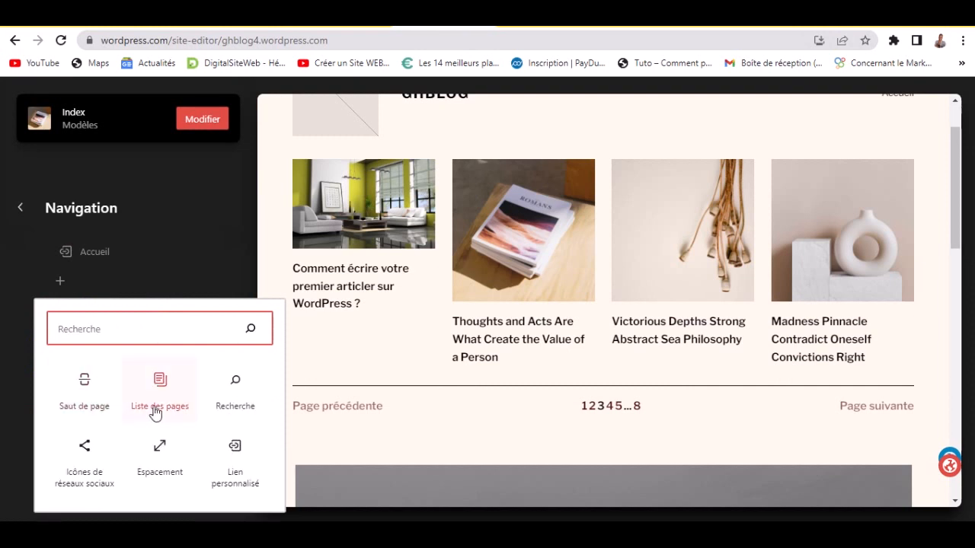
left_click(157, 411)
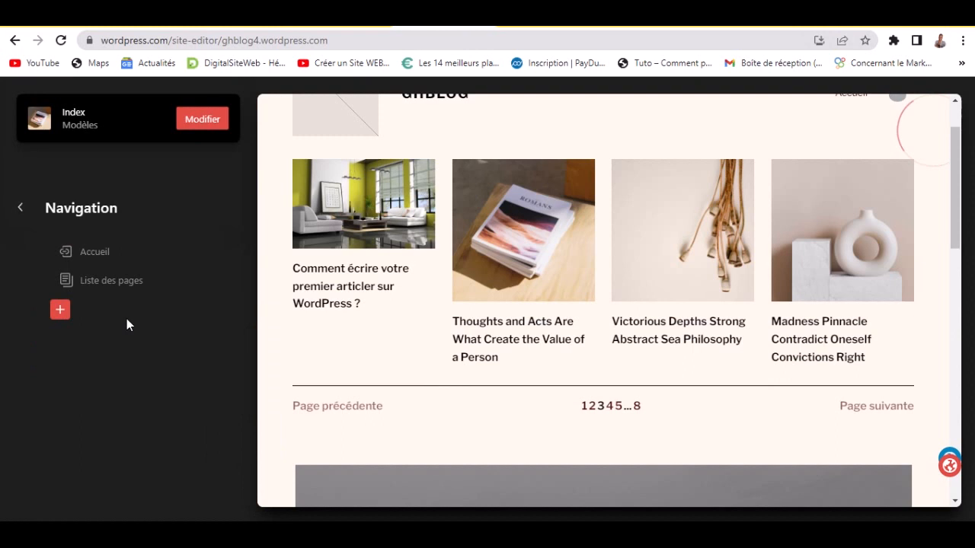
left_click(102, 281)
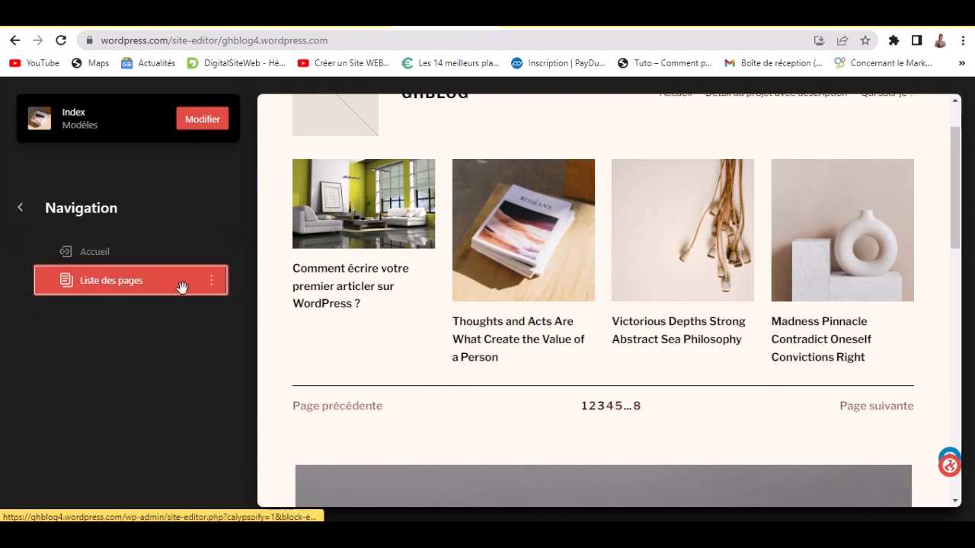
left_click(216, 287)
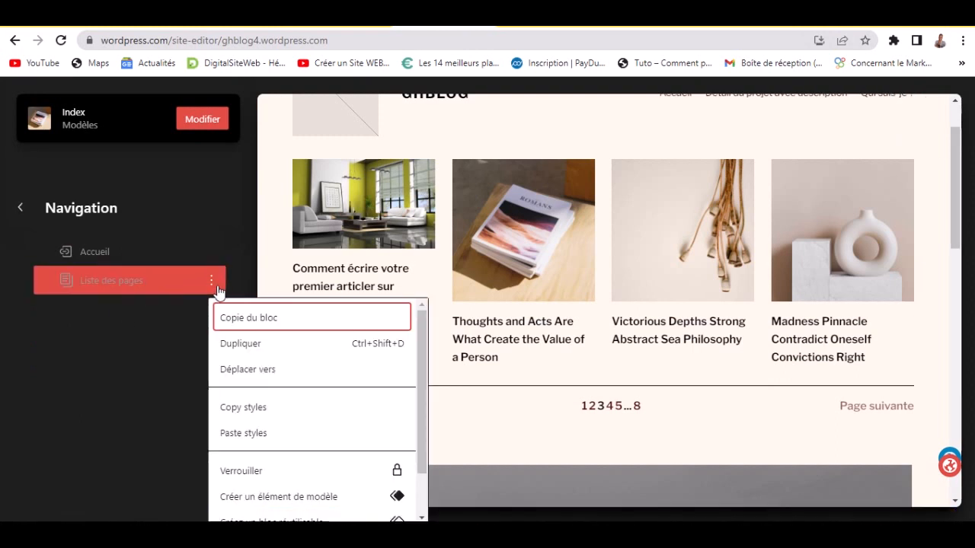
key("Escape")
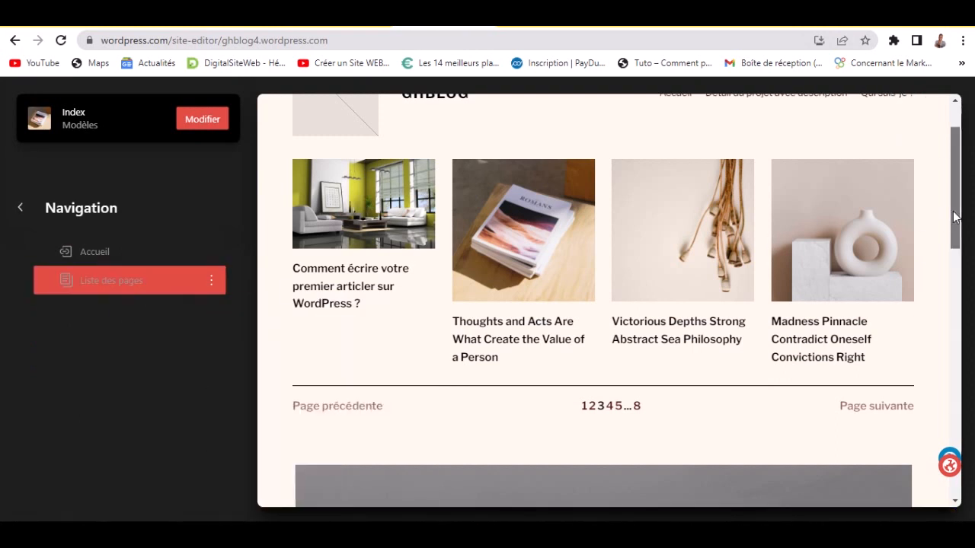
left_click_drag(955, 218, 957, 149)
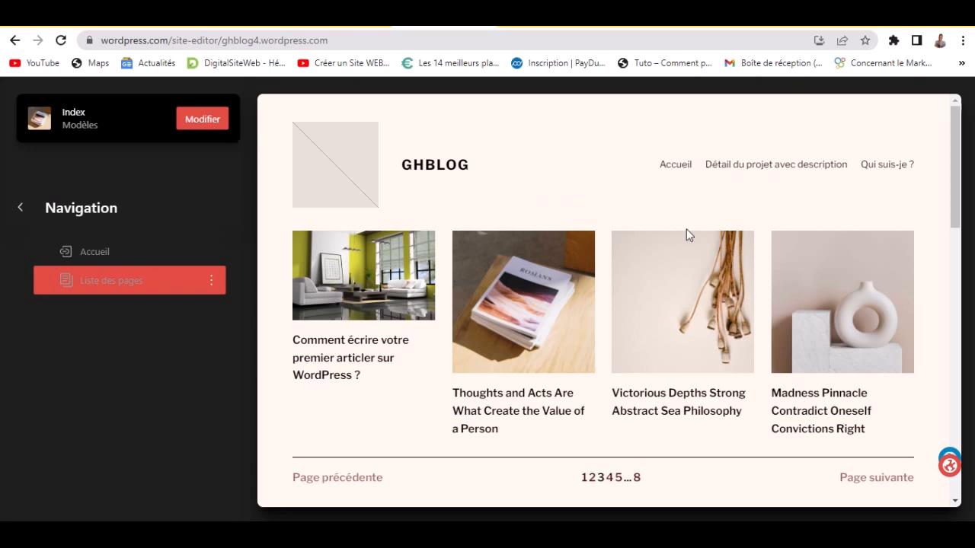
- Browse the site's Modèles list and preview the 404 template
scroll(877, 427, "down", 10)
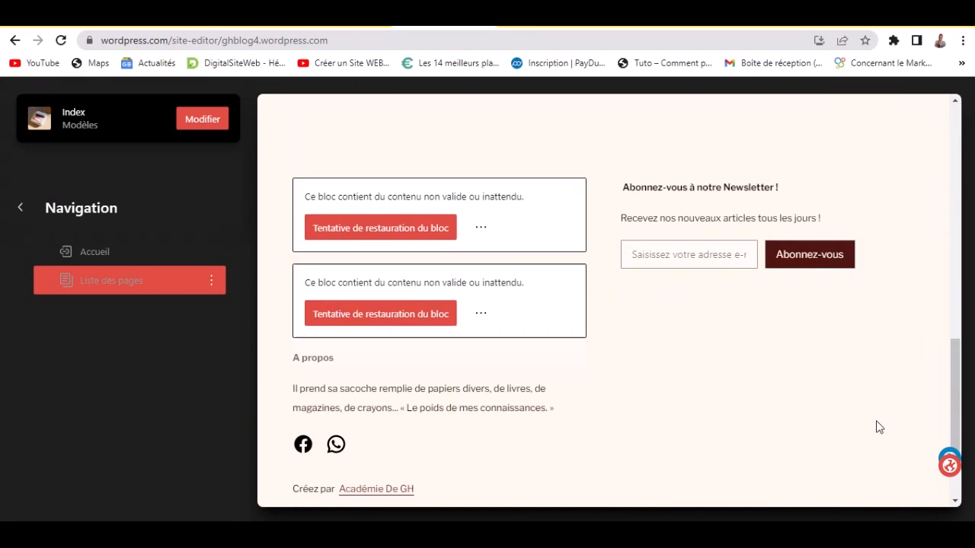
scroll(431, 404, "up", 3)
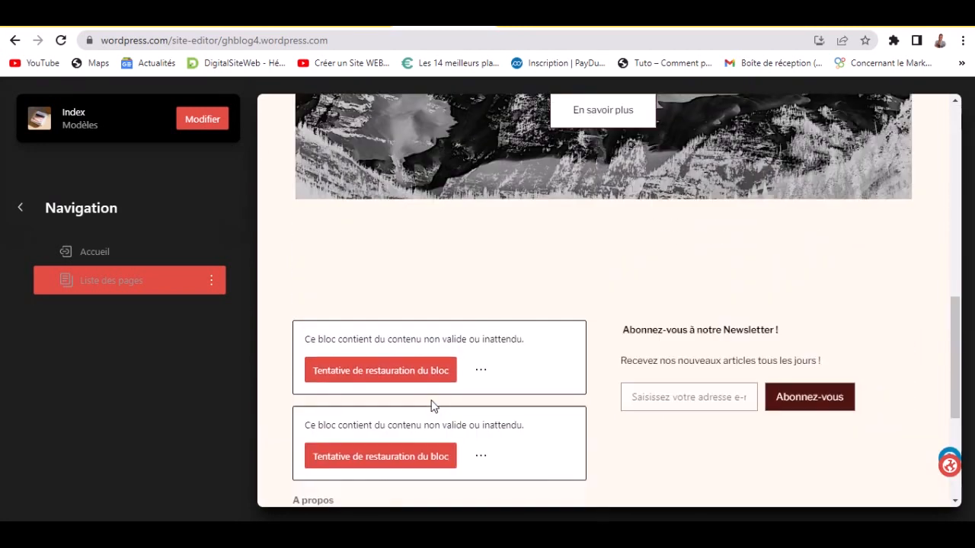
left_click(29, 214)
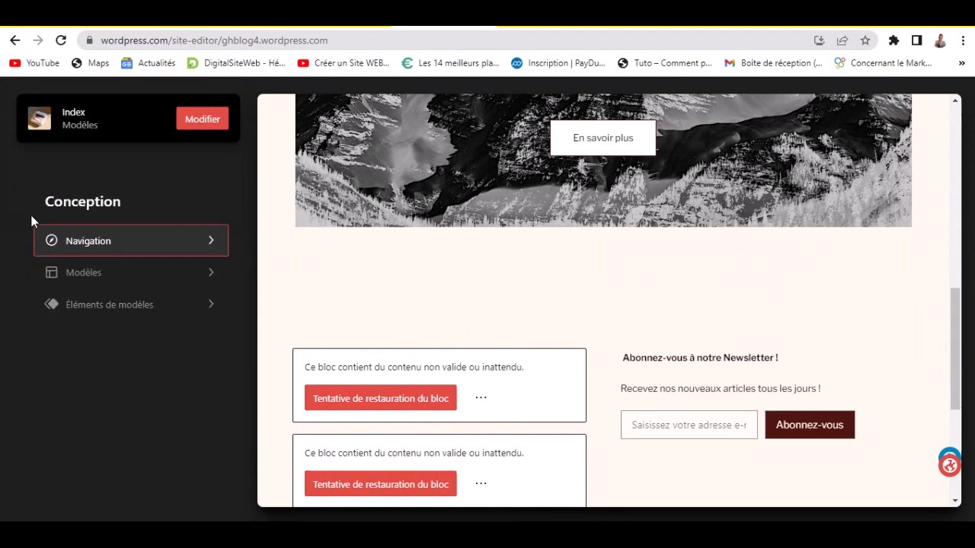
left_click(118, 275)
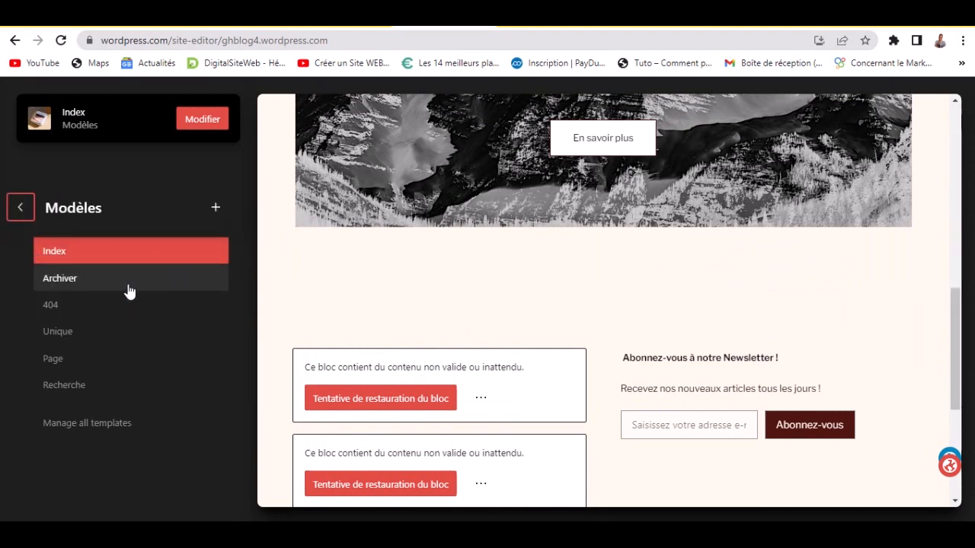
scroll(647, 251, "up", 5)
scroll(647, 236, "up", 3)
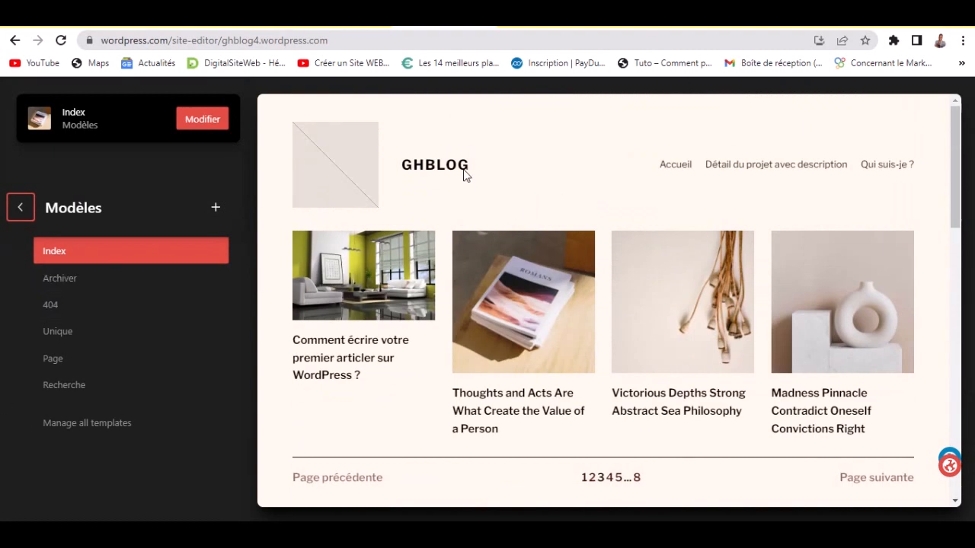
left_click(86, 280)
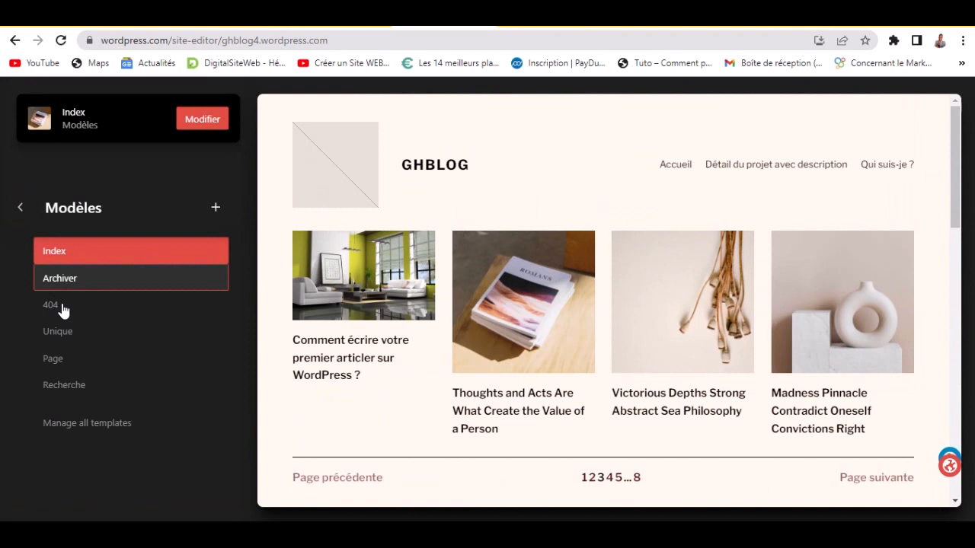
left_click(63, 308)
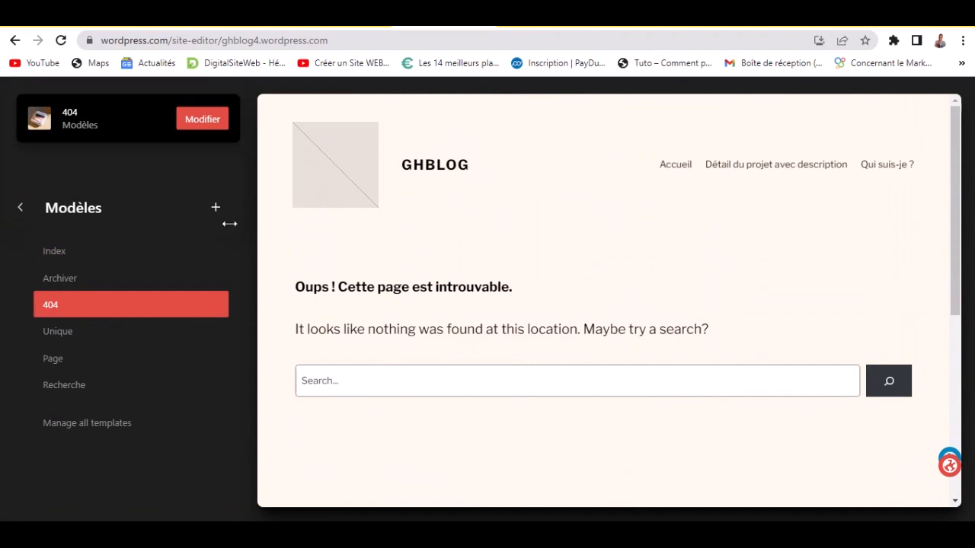
- Look through the Éléments de modèles list, then return to the Conception menu
left_click(27, 211)
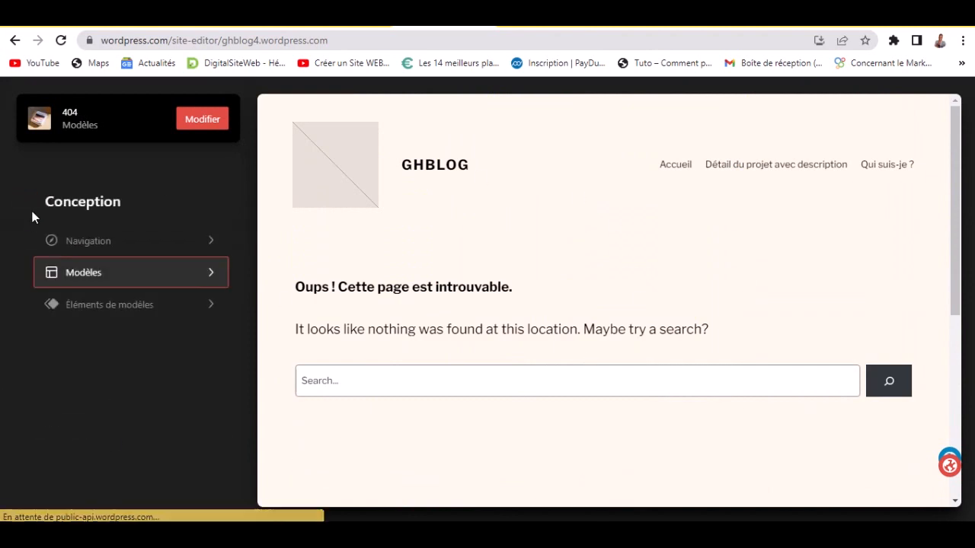
left_click(97, 306)
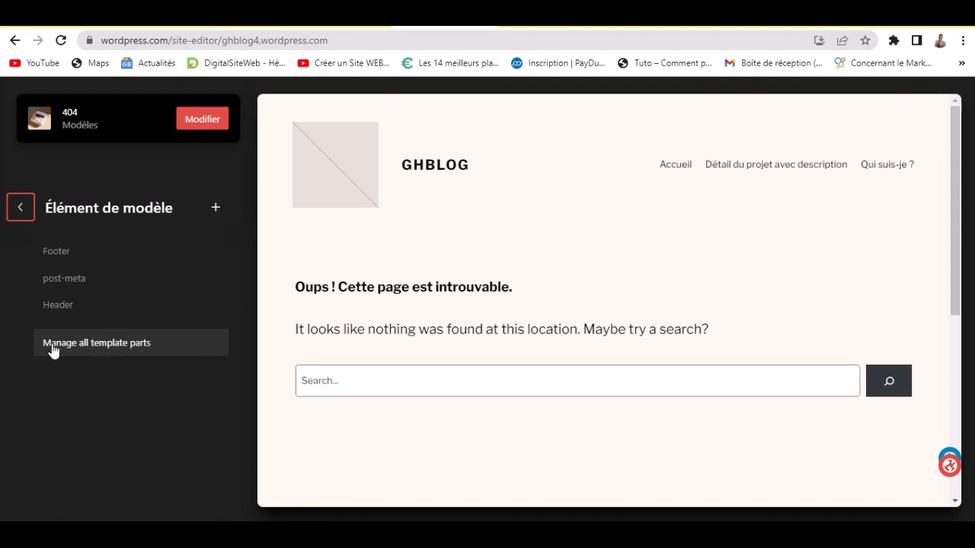
left_click(13, 218)
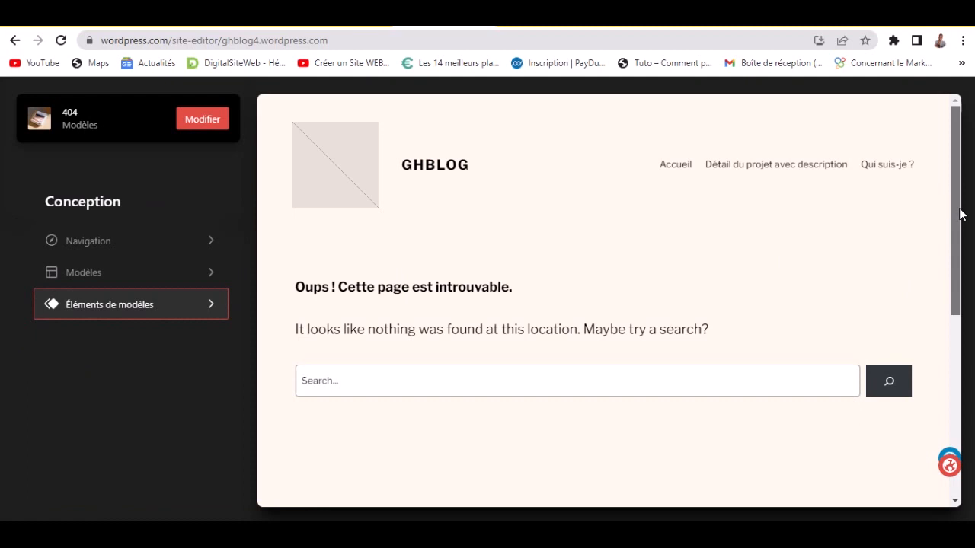
scroll(962, 208, "down", 5)
scroll(961, 208, "up", 3)
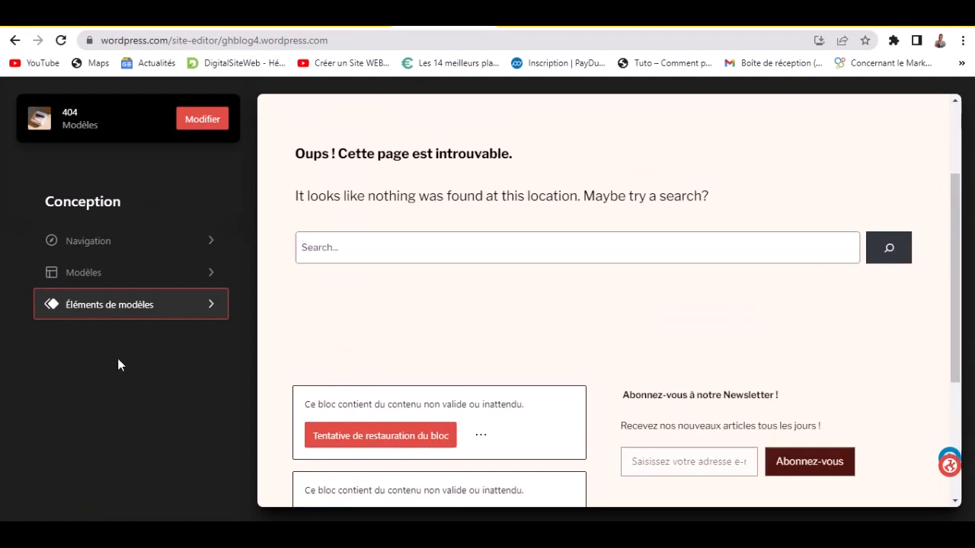
- Cancel the leave-page prompt and stay in the site editor
left_click(67, 199)
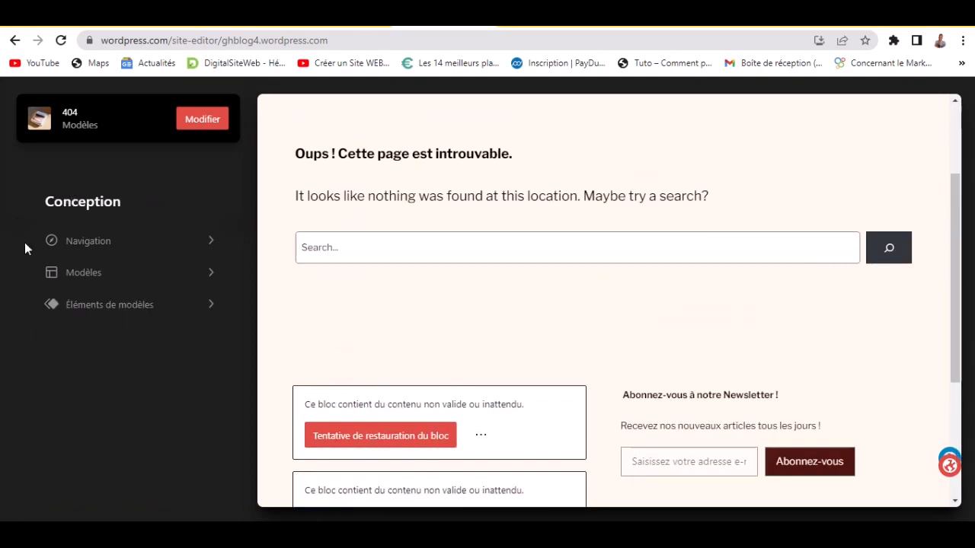
left_click(48, 123)
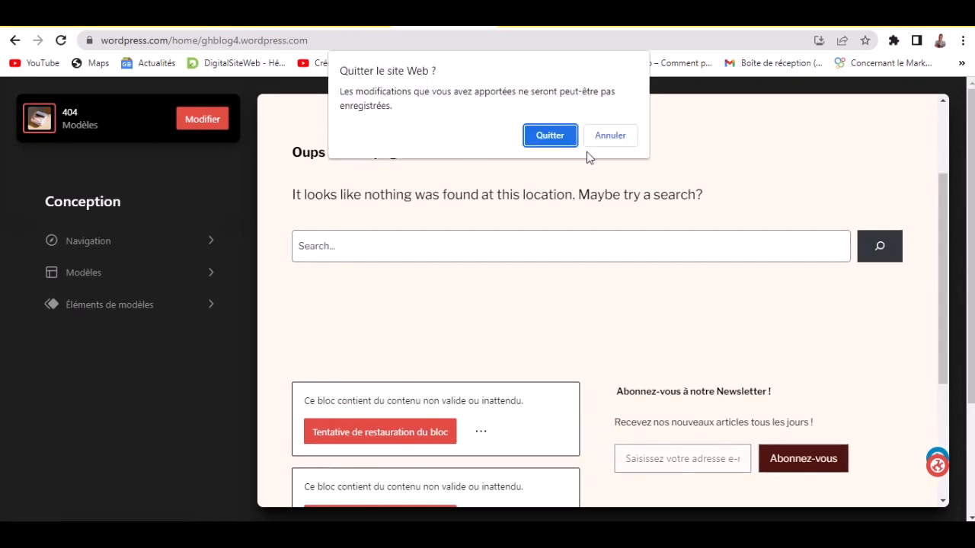
left_click(585, 135)
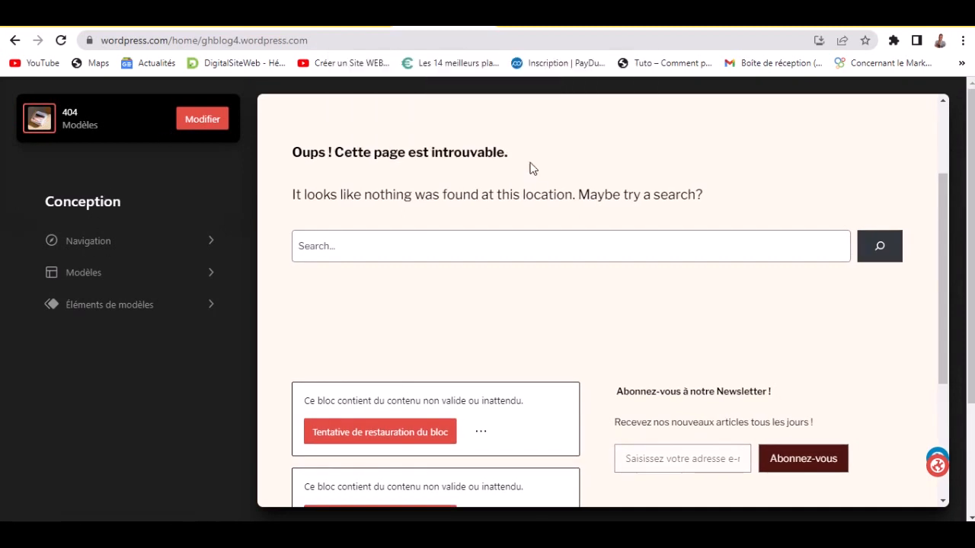
- Check the Accueil and Liste des pages navigation entries, then open the 404 template for editing
left_click(137, 242)
left_click(80, 255)
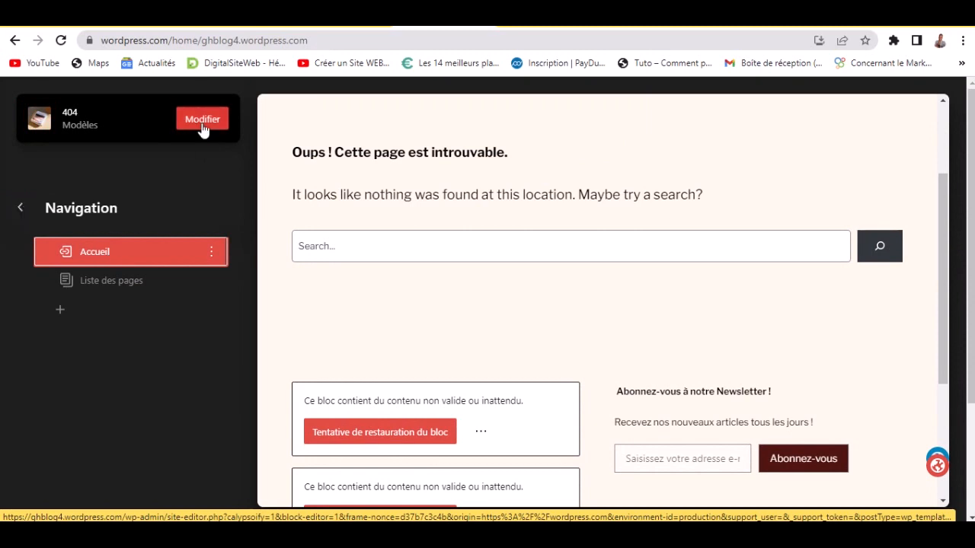
left_click(537, 27)
left_click(415, 276)
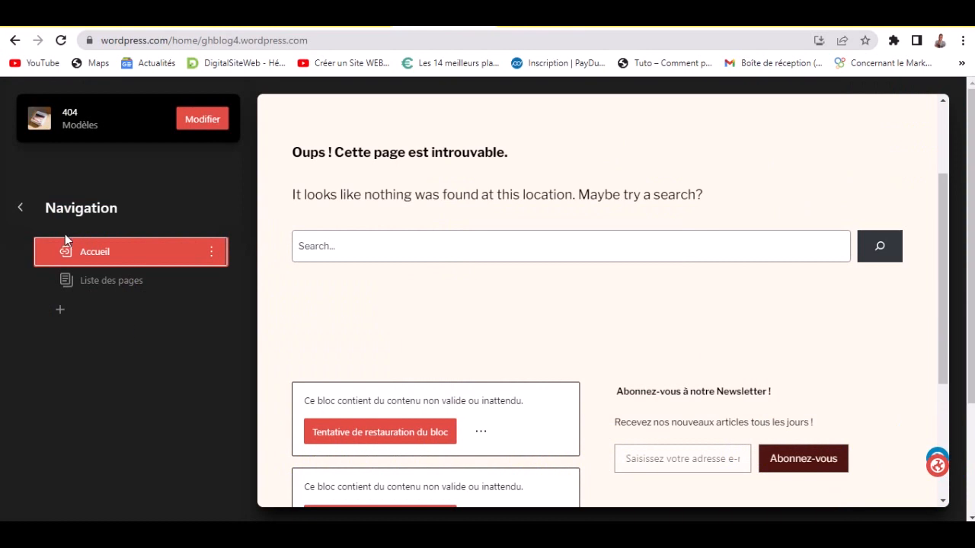
left_click(99, 283)
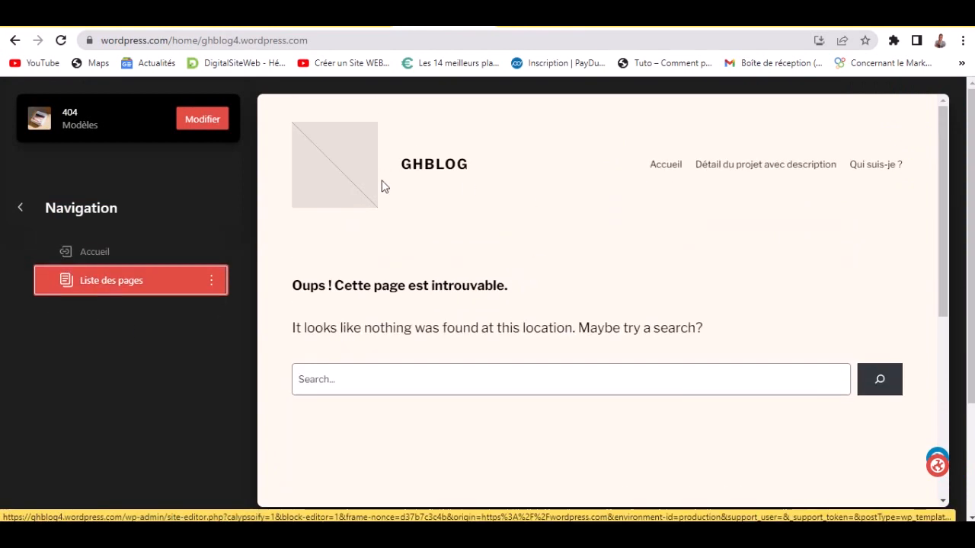
left_click(440, 166)
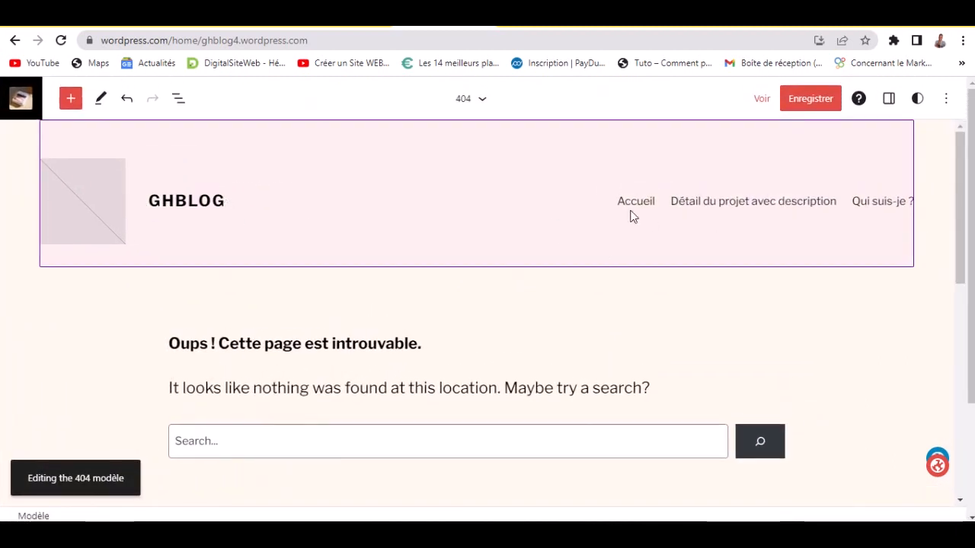
- Save the site changes, confirming the primary navigation menu in the save panel
left_click(801, 107)
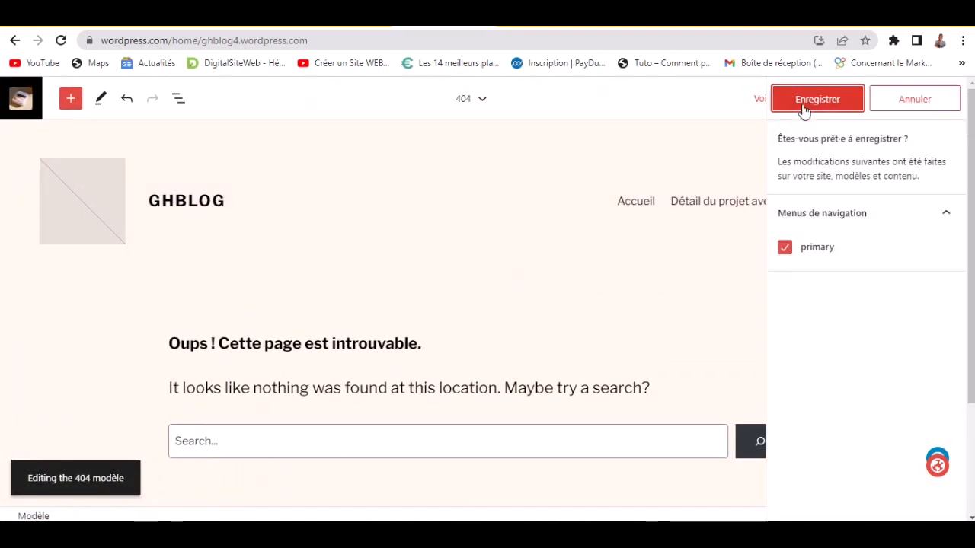
left_click(804, 109)
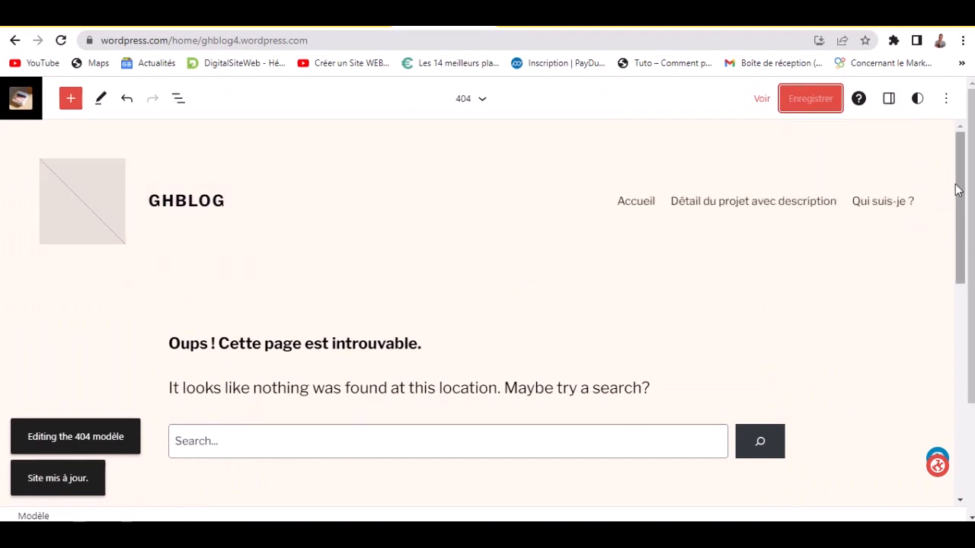
left_click_drag(959, 190, 961, 134)
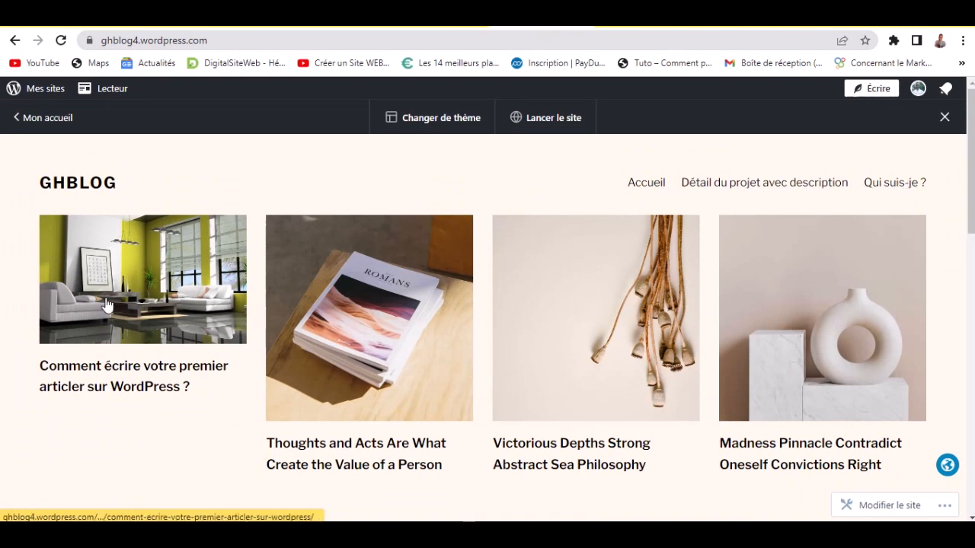
- Scroll the live home grid and open the first article, 'Comment écrire votre premier articler sur WordPress ?'
scroll(432, 331, "down", 3)
scroll(304, 366, "up", 3)
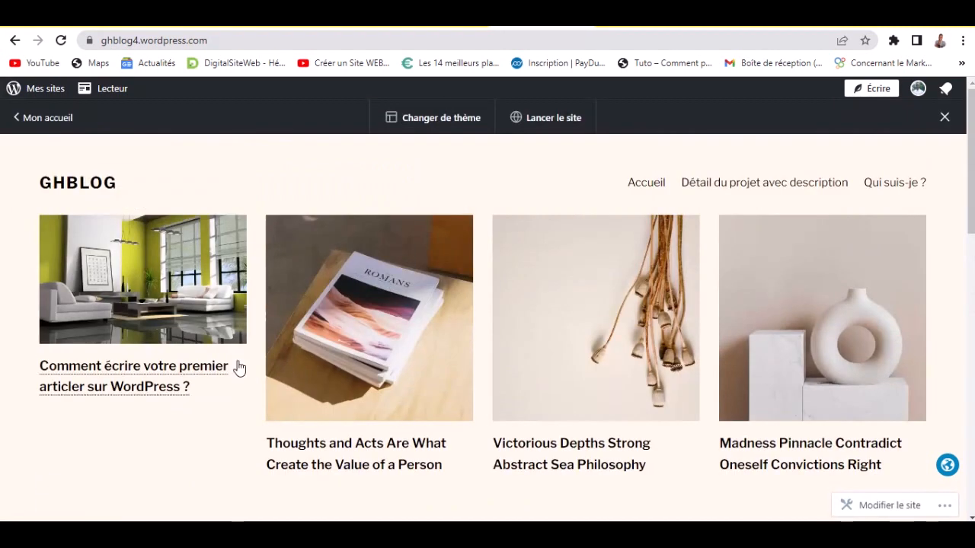
scroll(255, 371, "down", 3)
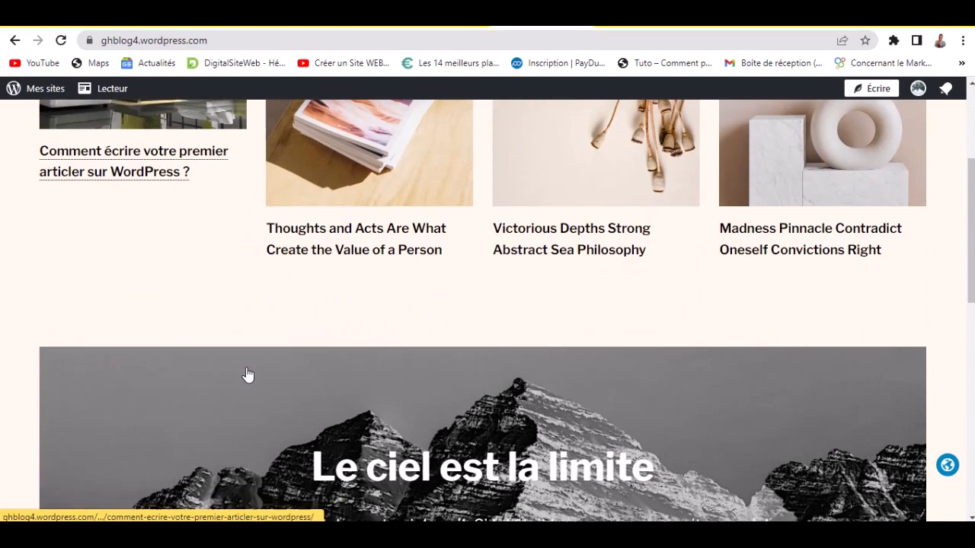
scroll(243, 375, "up", 3)
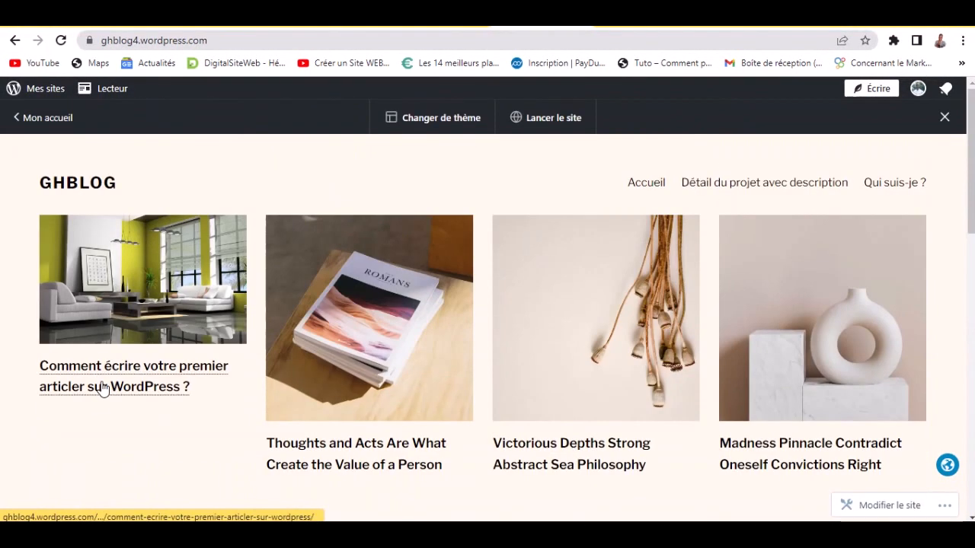
left_click(101, 307)
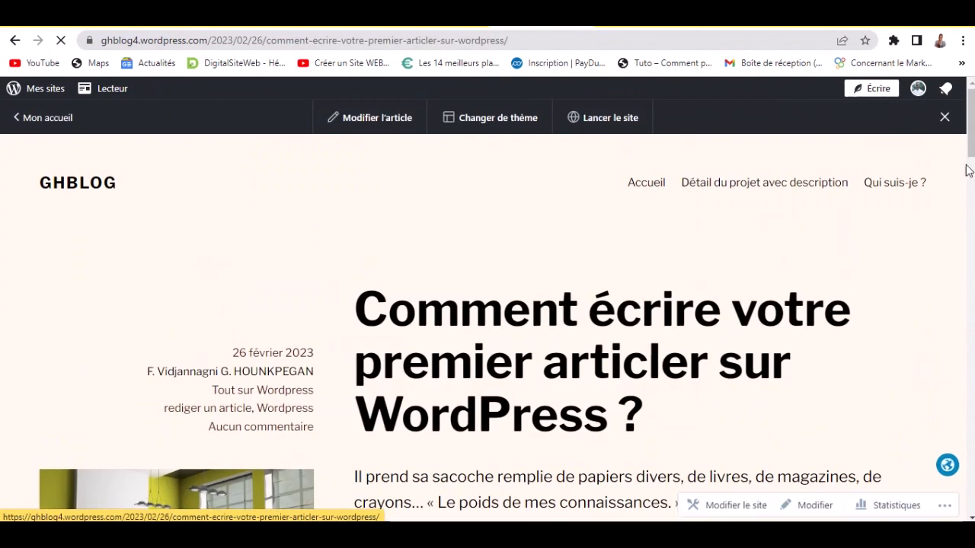
- Scroll the article down to the comment box and footer, then back to the top
scroll(968, 169, "down", 15)
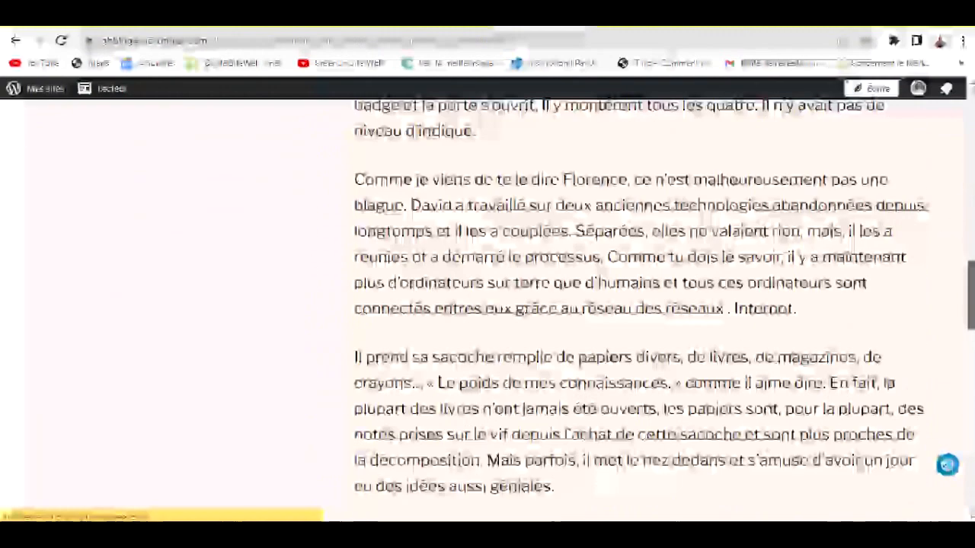
scroll(662, 305, "down", 10)
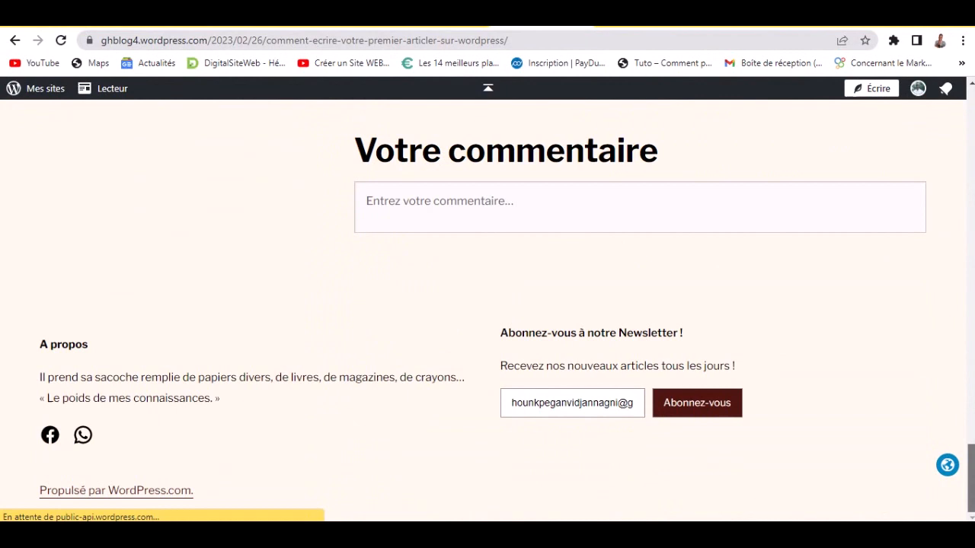
left_click_drag(971, 478, 971, 126)
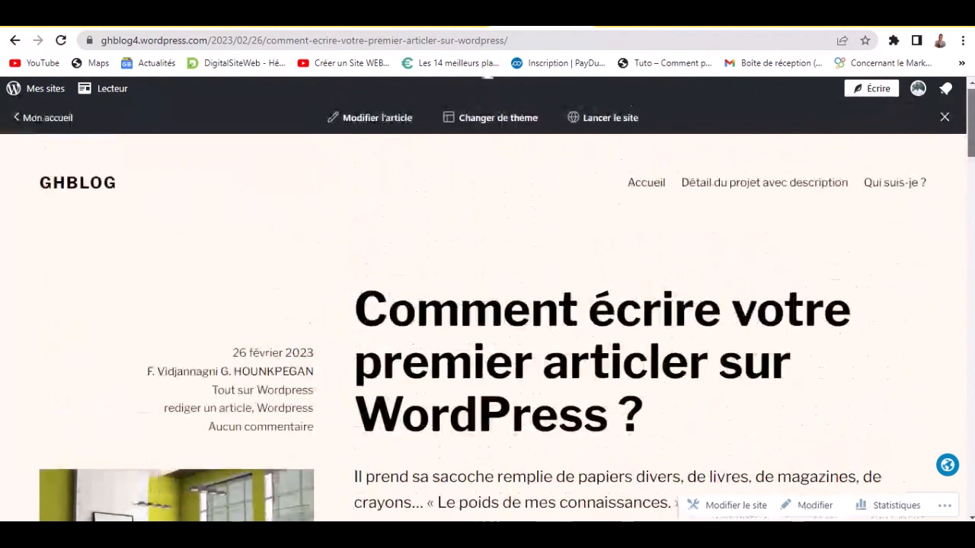
- Go back to Mon accueil, browse the launch checklist, and continue to the dashboard via Passer au tableau de bord
left_click(16, 125)
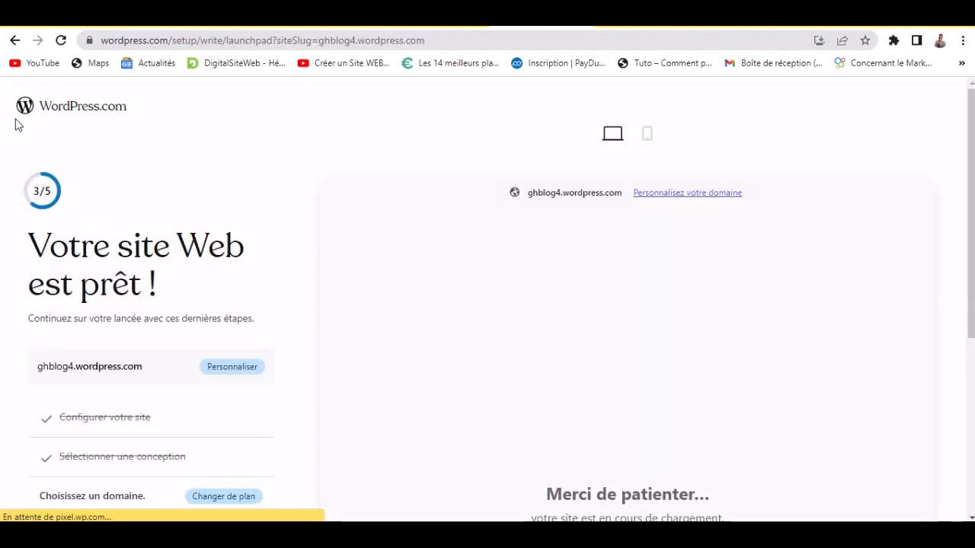
scroll(2, 354, "down", 2)
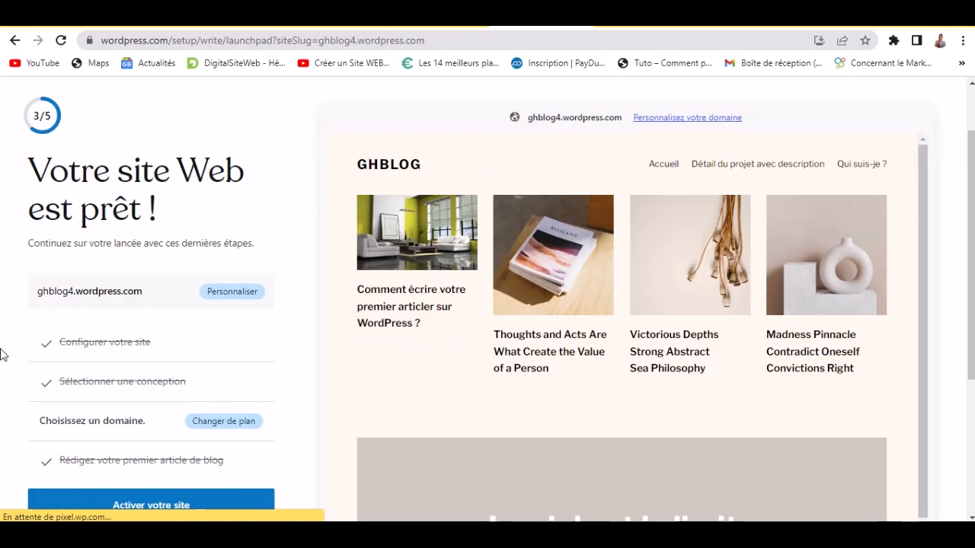
scroll(1, 354, "down", 2)
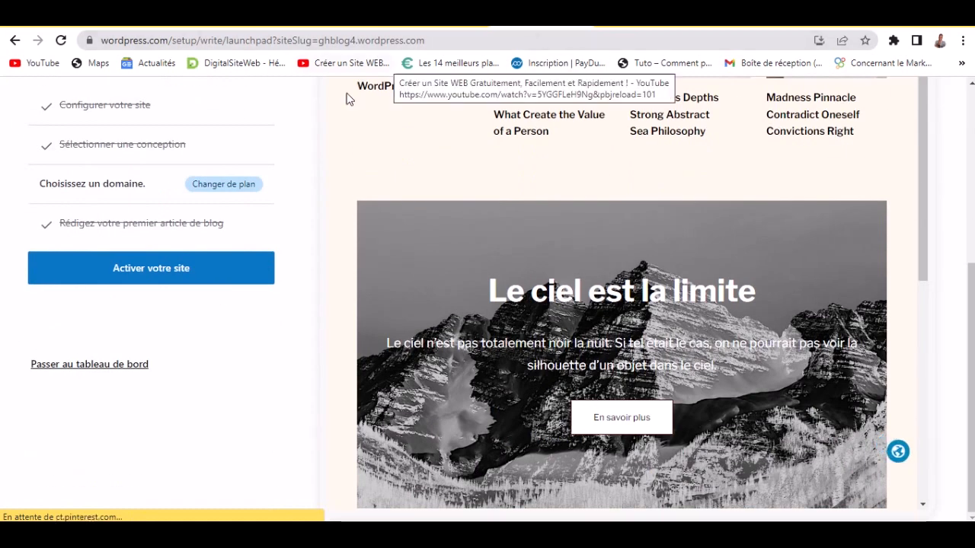
scroll(88, 371, "up", 1)
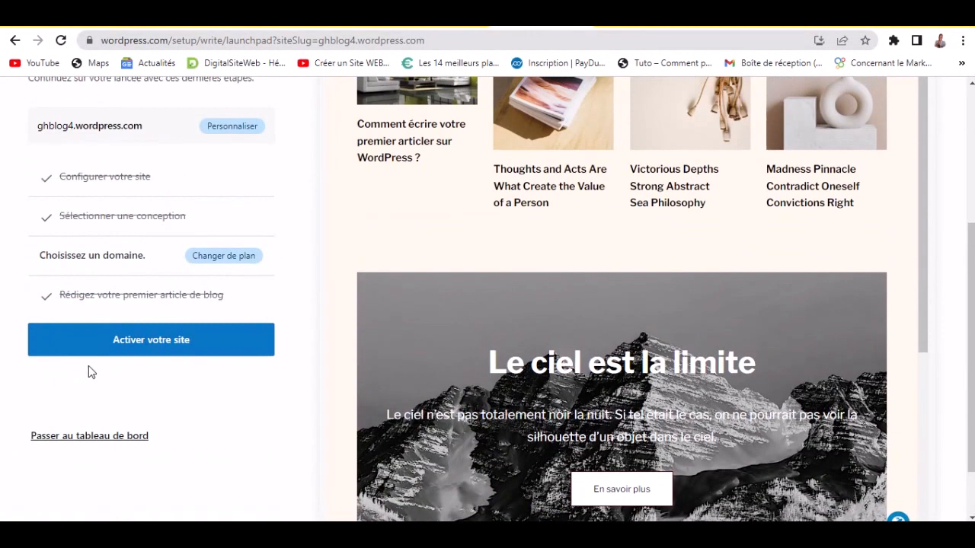
left_click(102, 436)
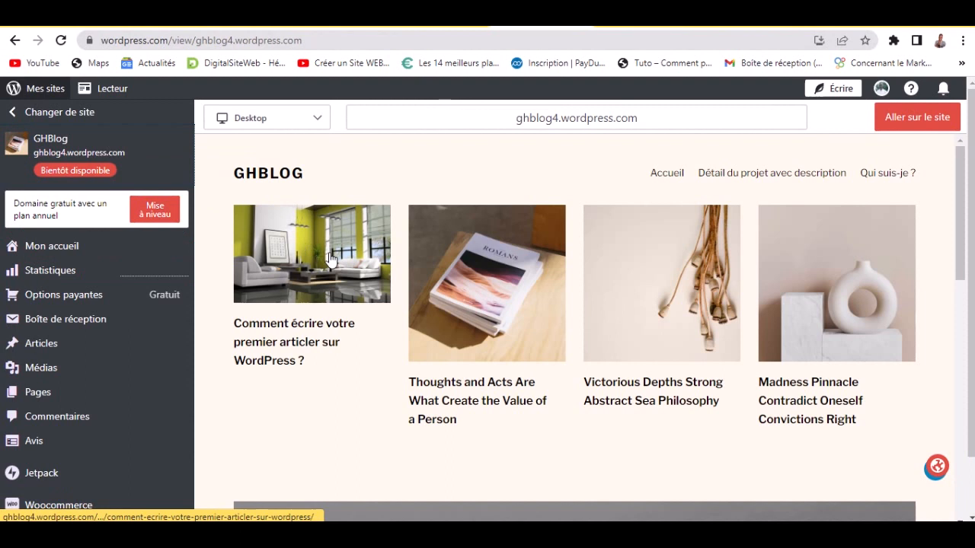
- Open Réglages > Général and scroll down to the Lancer le site section
scroll(489, 287, "down", 5)
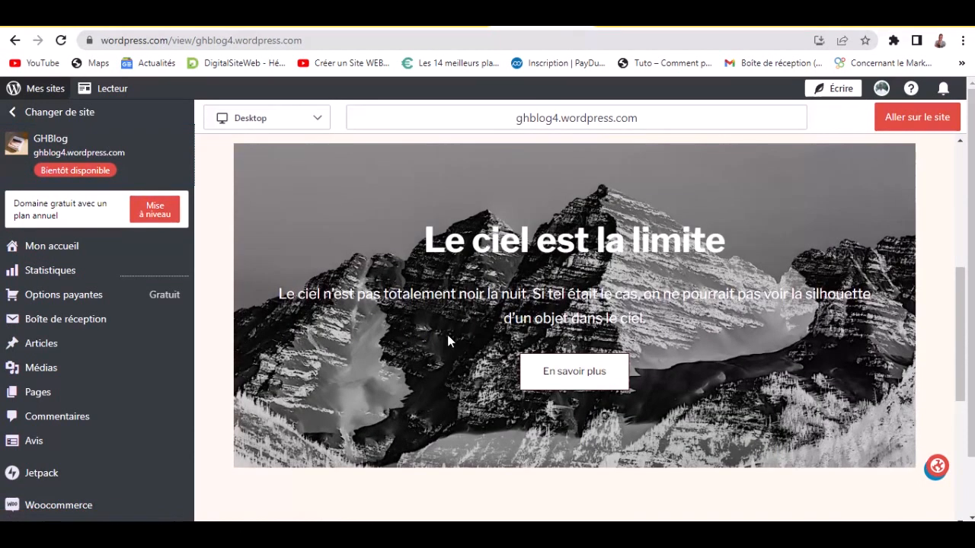
scroll(130, 454, "down", 2)
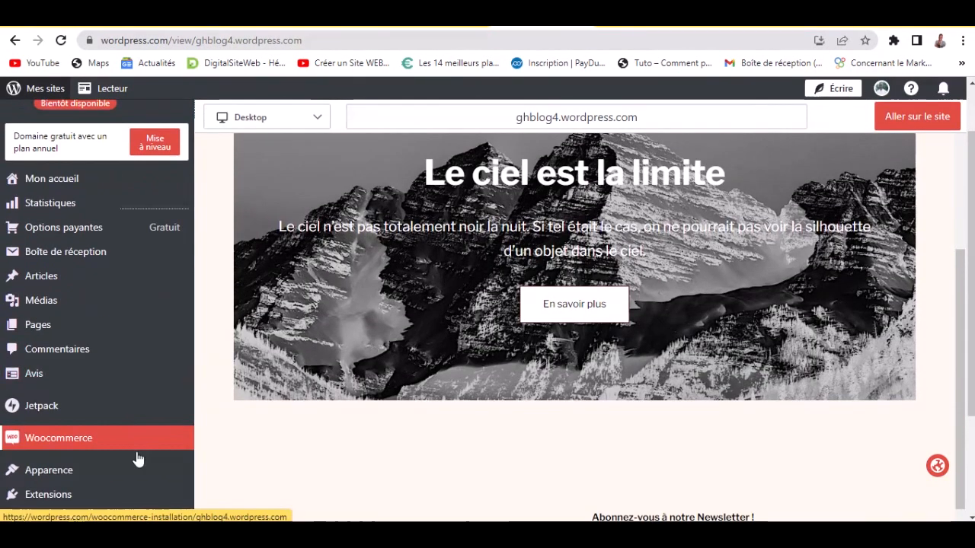
mouse_move(118, 455)
mouse_move(87, 497)
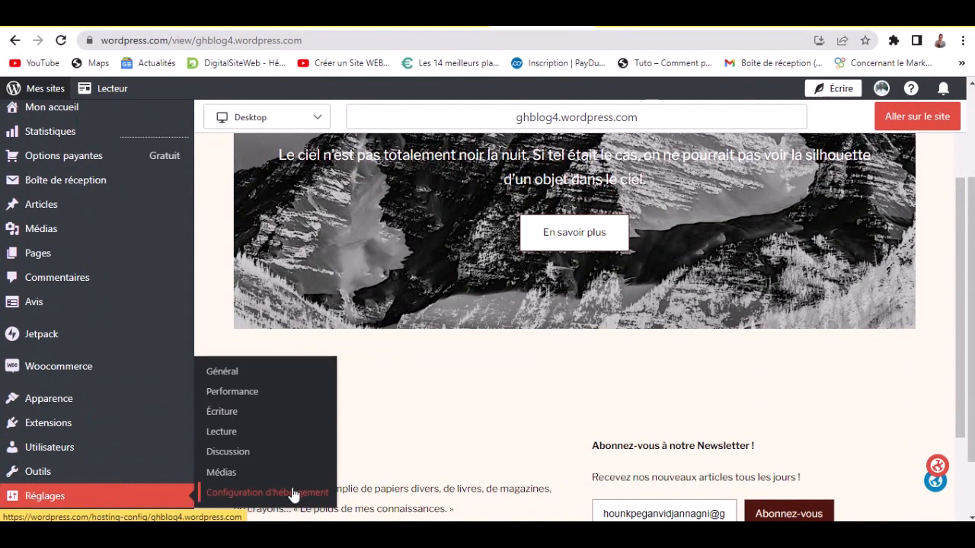
left_click(241, 375)
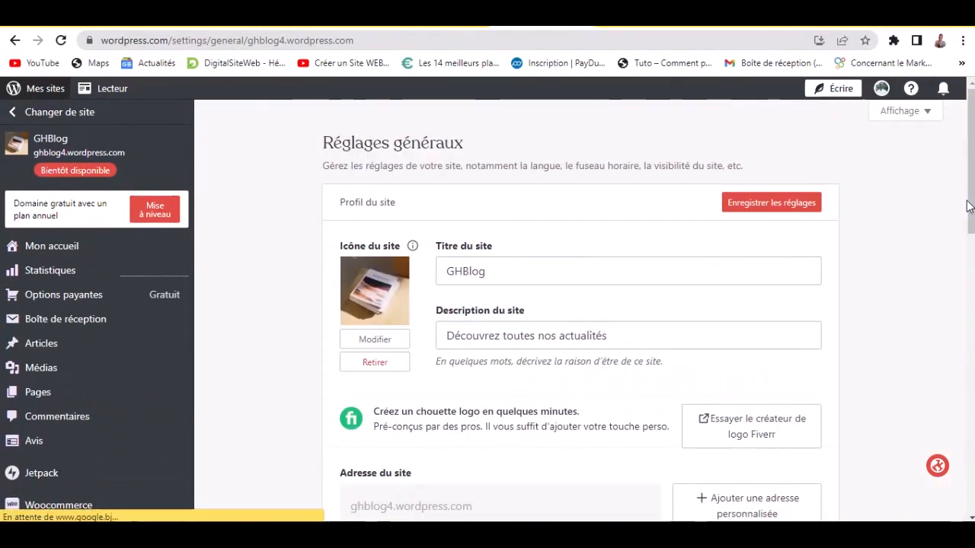
left_click_drag(971, 202, 971, 411)
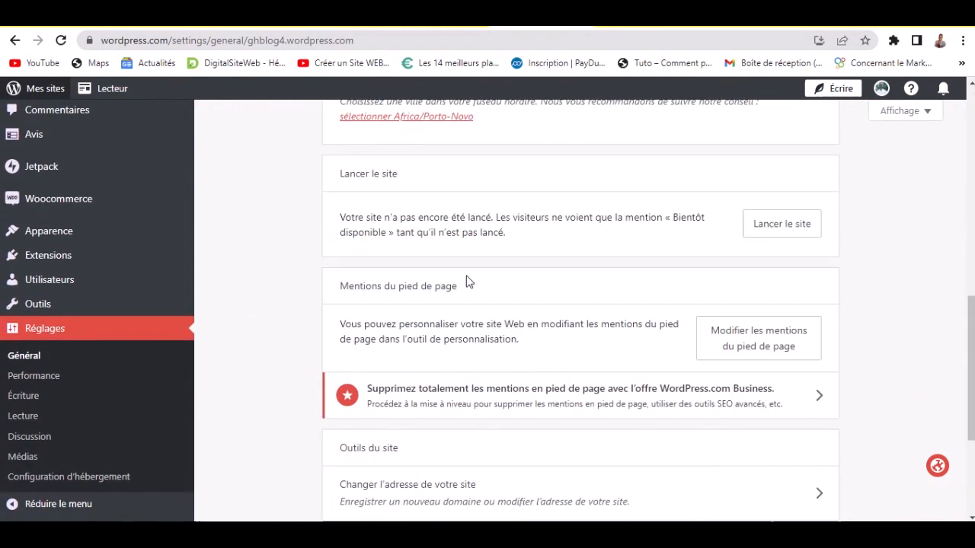
- Launch the site for free on ghblog4.wordpress.com, skipping the domain purchase and paid plans
left_click(780, 227)
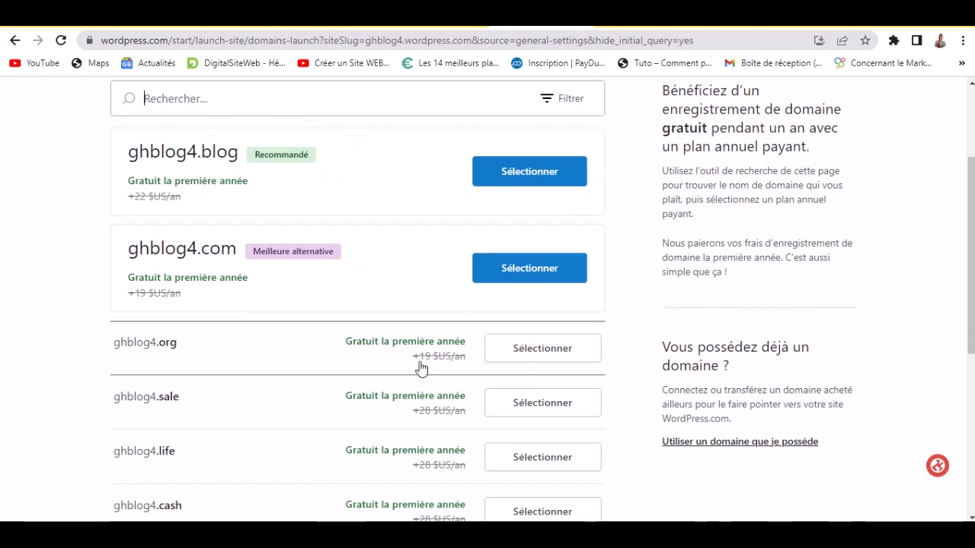
scroll(115, 396, "down", 4)
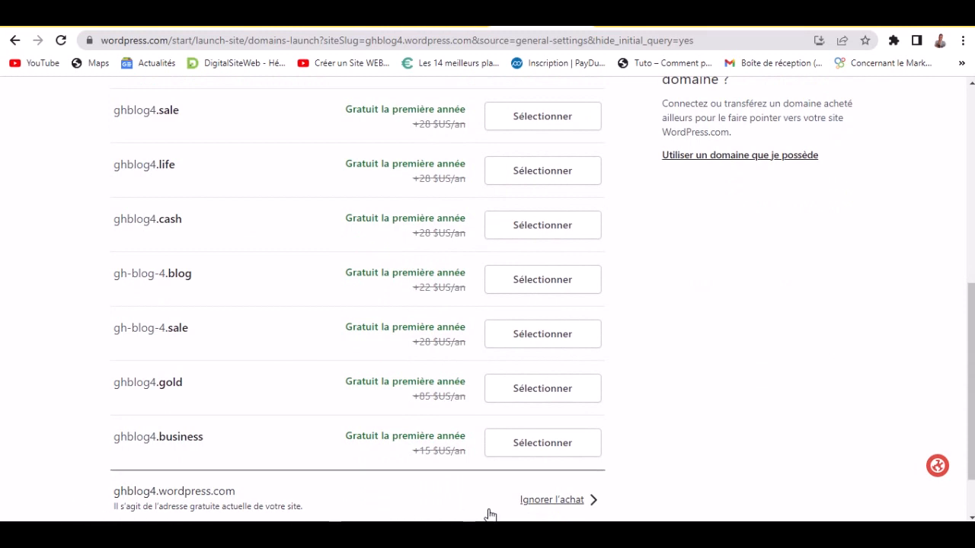
left_click(553, 501)
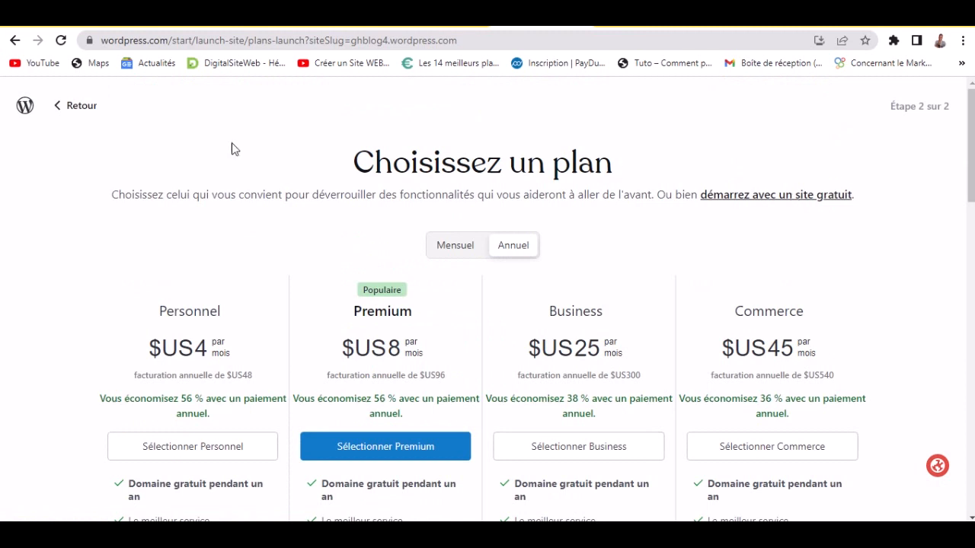
left_click(823, 199)
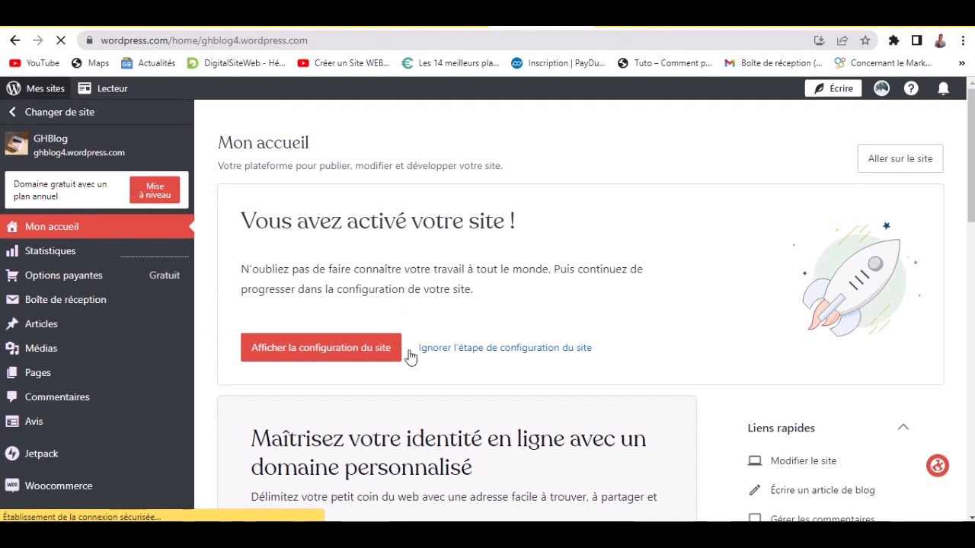
- Open Aller sur le site in a new tab, switch to it, and select the ghblog4.wordpress.com address
left_click_drag(241, 220, 510, 228)
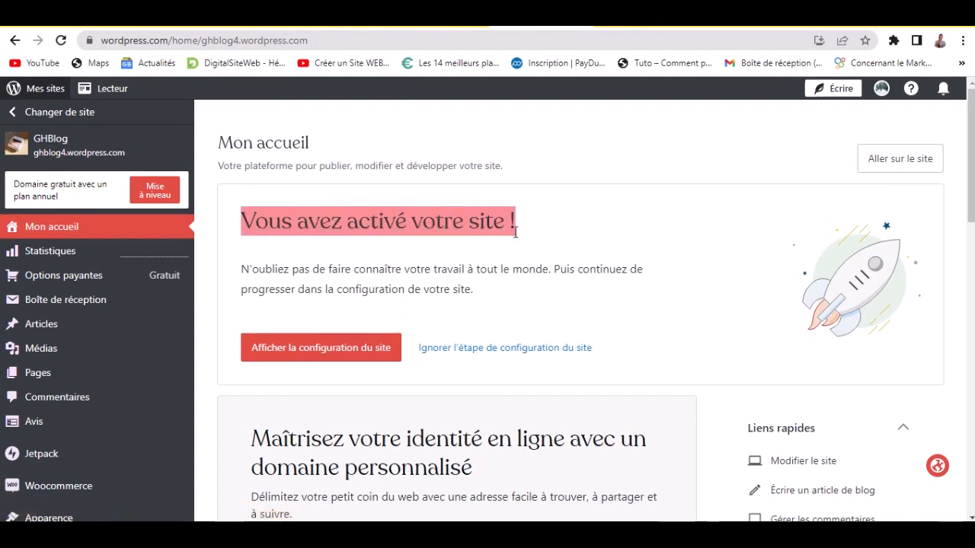
left_click(623, 269)
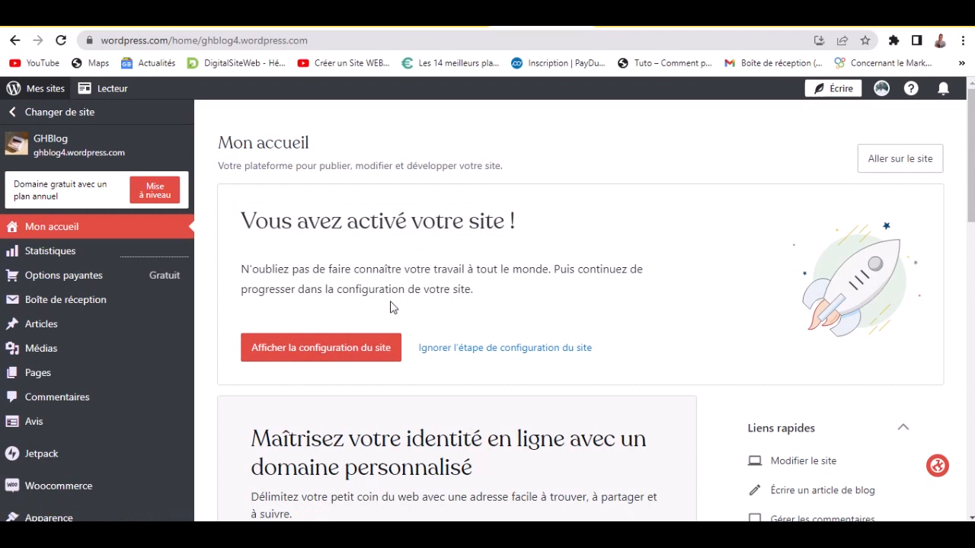
right_click(879, 162)
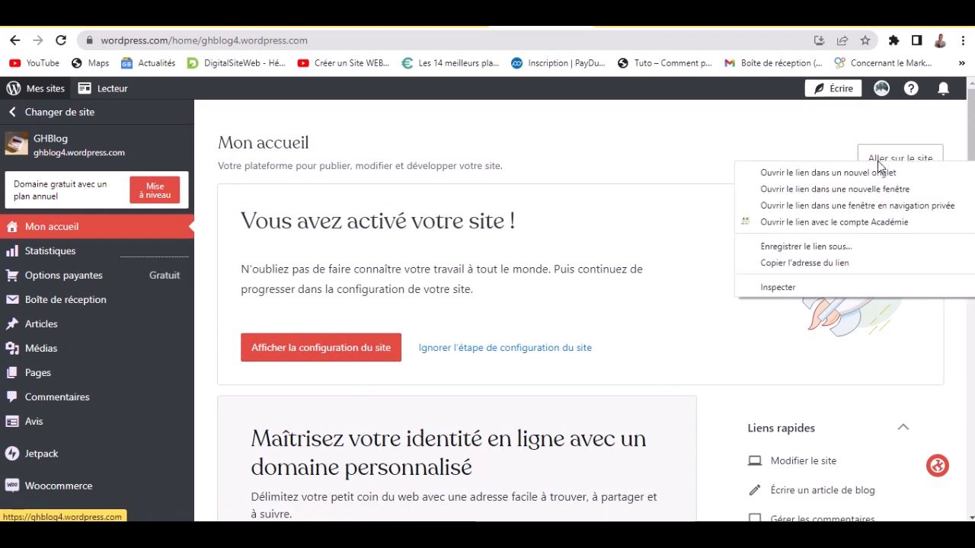
left_click(799, 170)
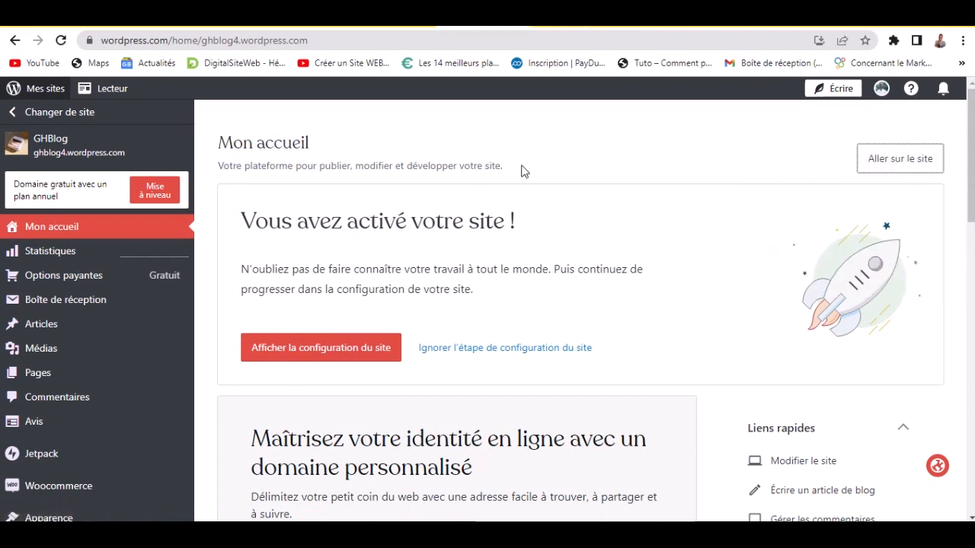
left_click(556, 29)
left_click(376, 39)
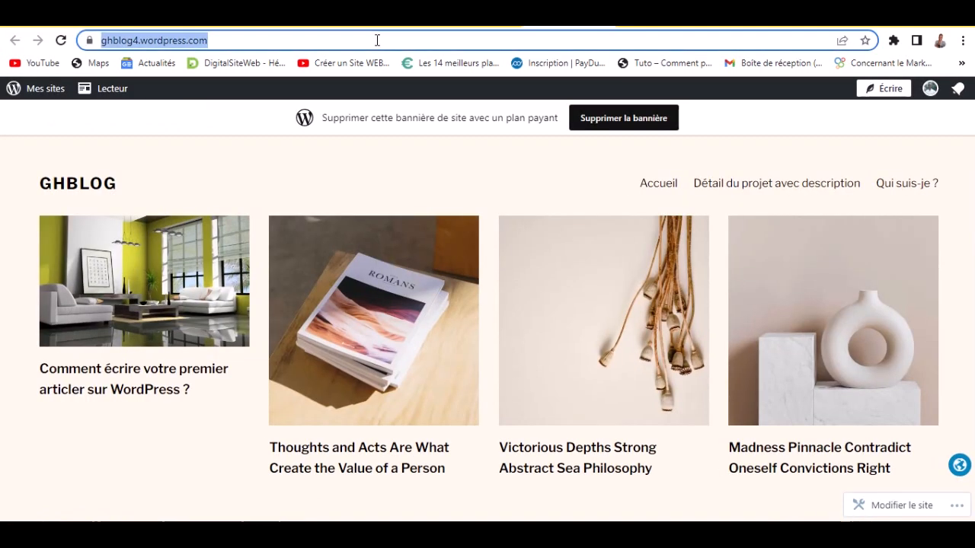
left_click(348, 38)
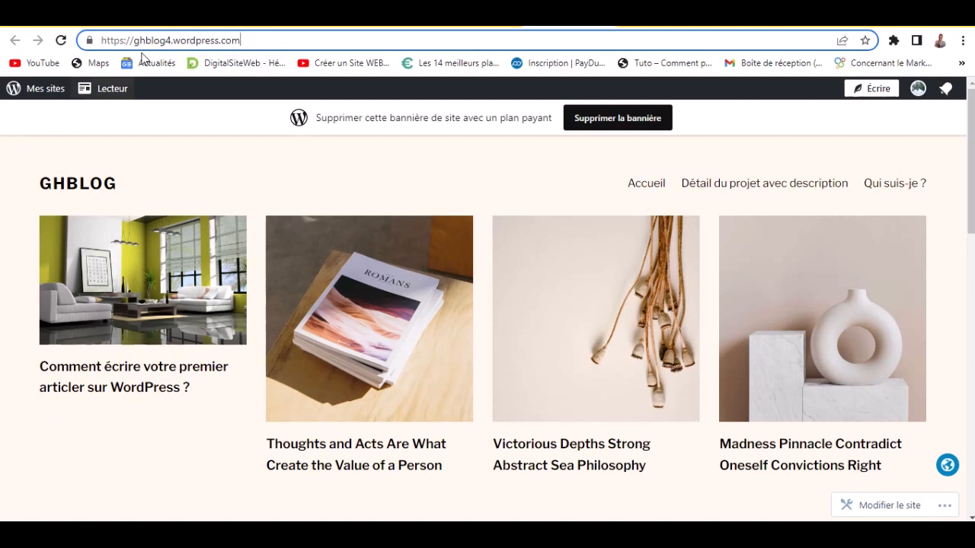
scroll(229, 230, "down", 4)
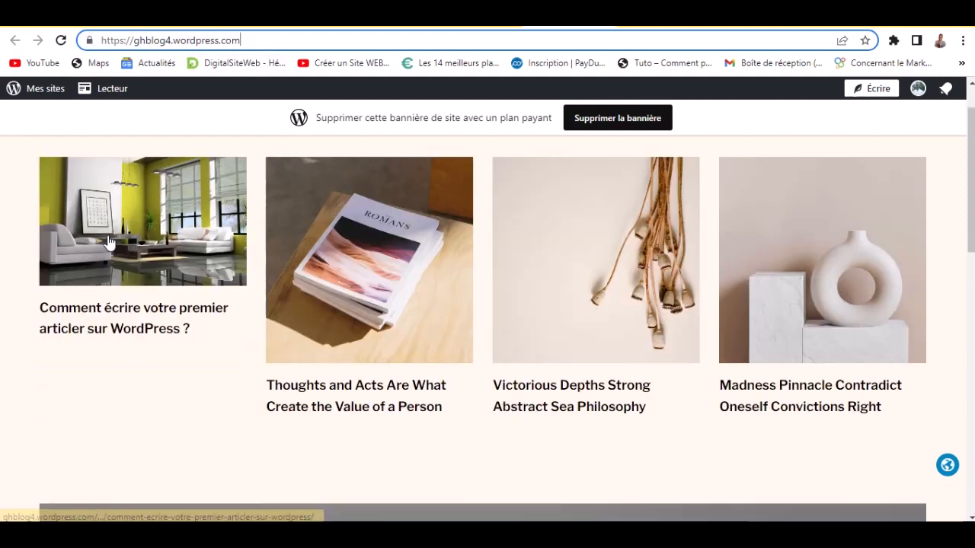
scroll(266, 337, "down", 5)
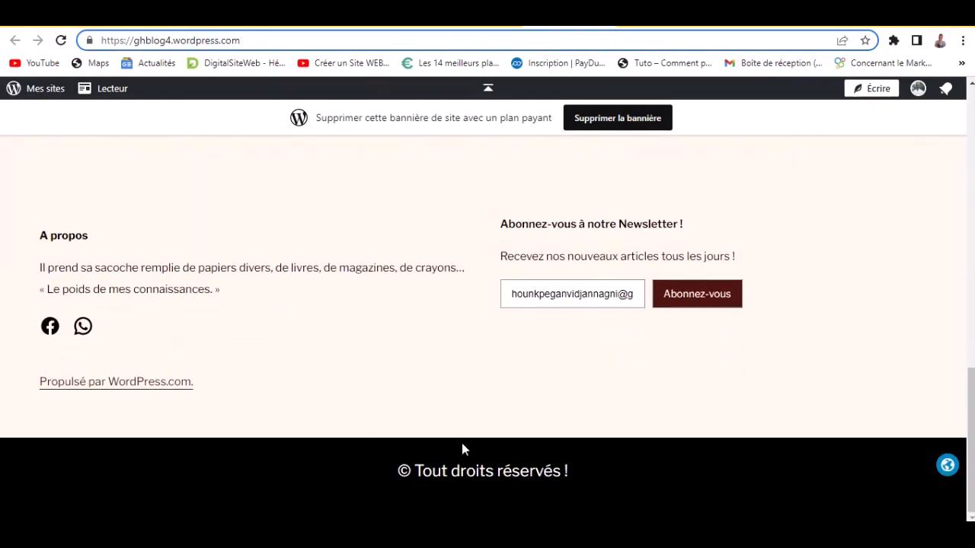
scroll(470, 412, "up", 15)
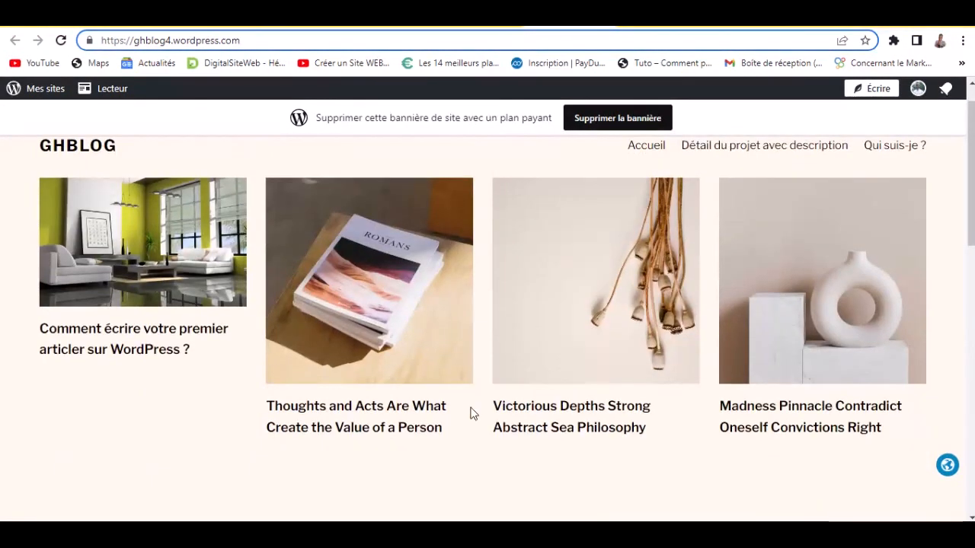
scroll(473, 414, "down", 1)
scroll(2, 283, "up", 1)
scroll(3, 283, "down", 1)
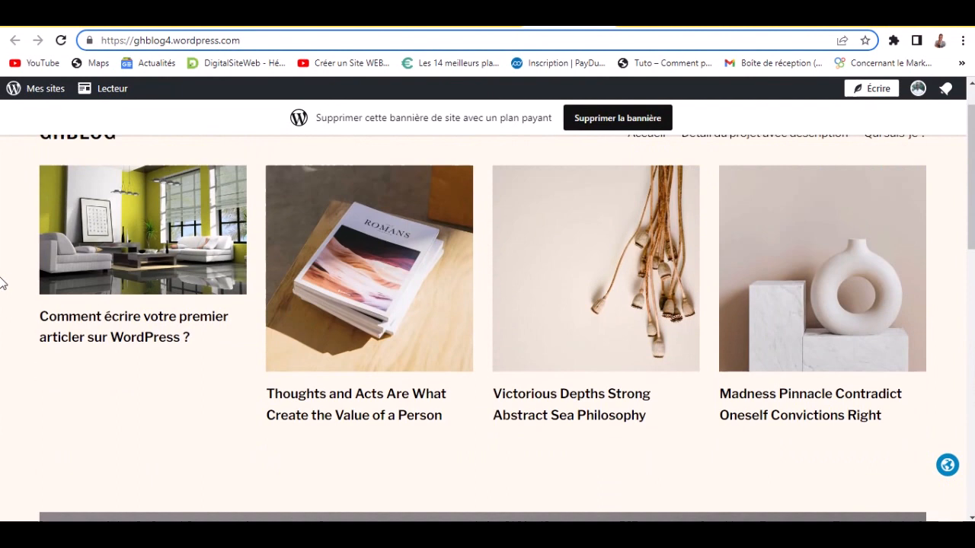
scroll(315, 320, "up", 1)
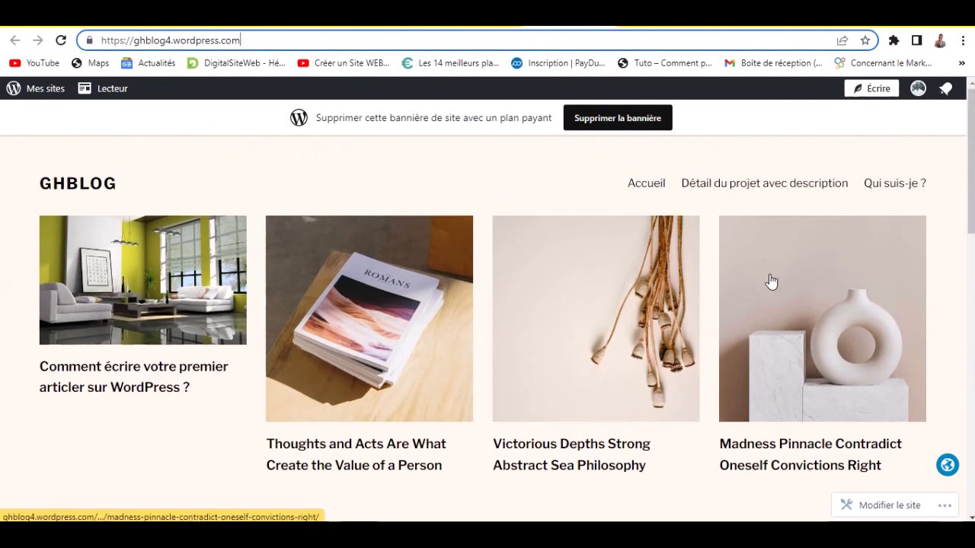
left_click_drag(971, 198, 971, 151)
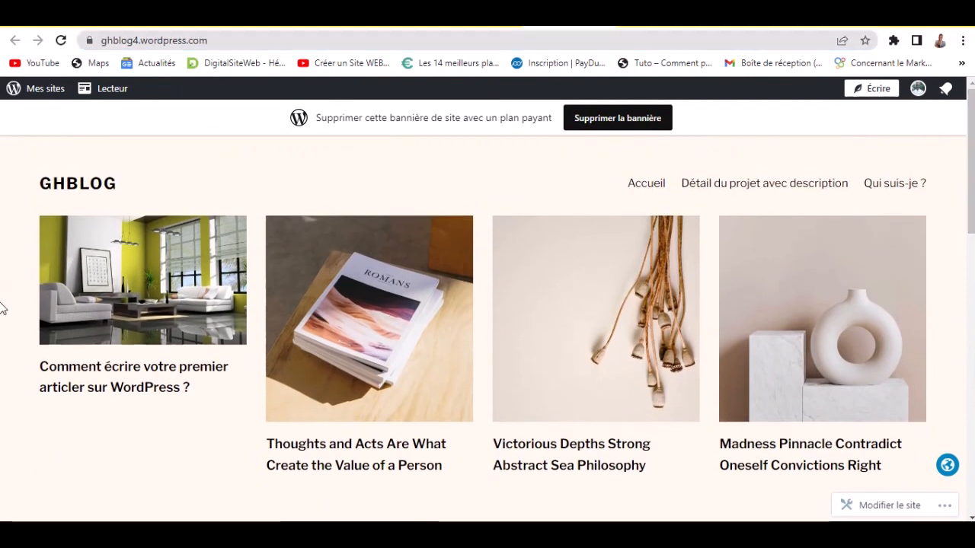
scroll(4, 311, "down", 1)
scroll(9, 342, "down", 4)
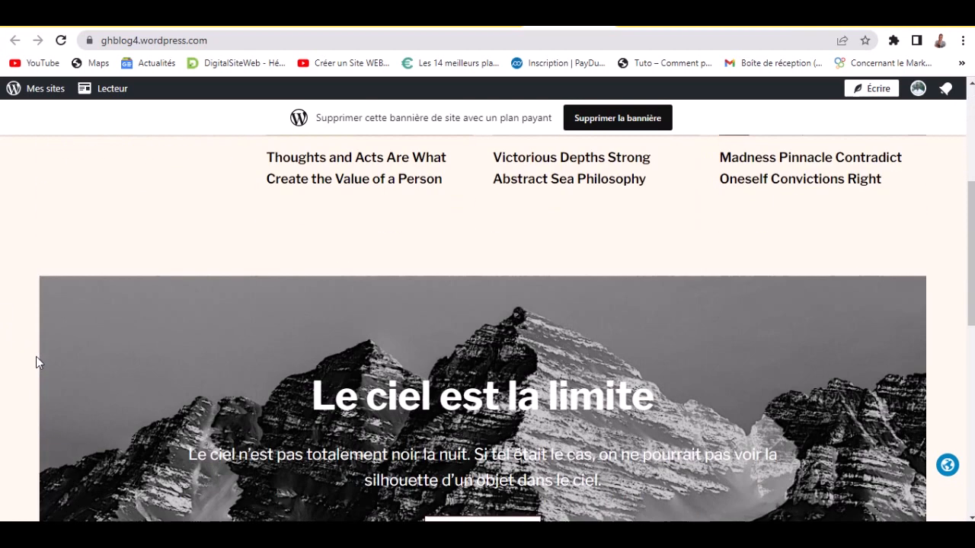
scroll(41, 358, "down", 6)
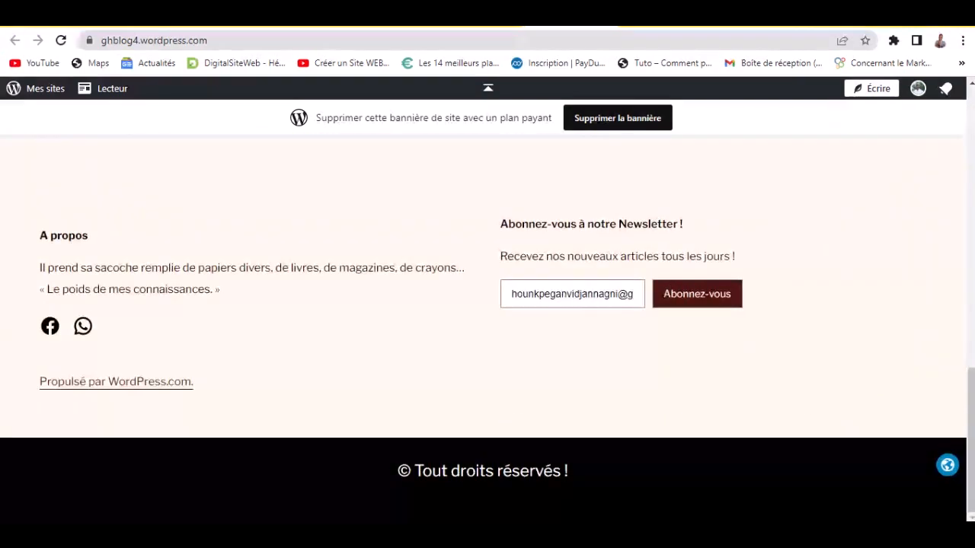
left_click(603, 300)
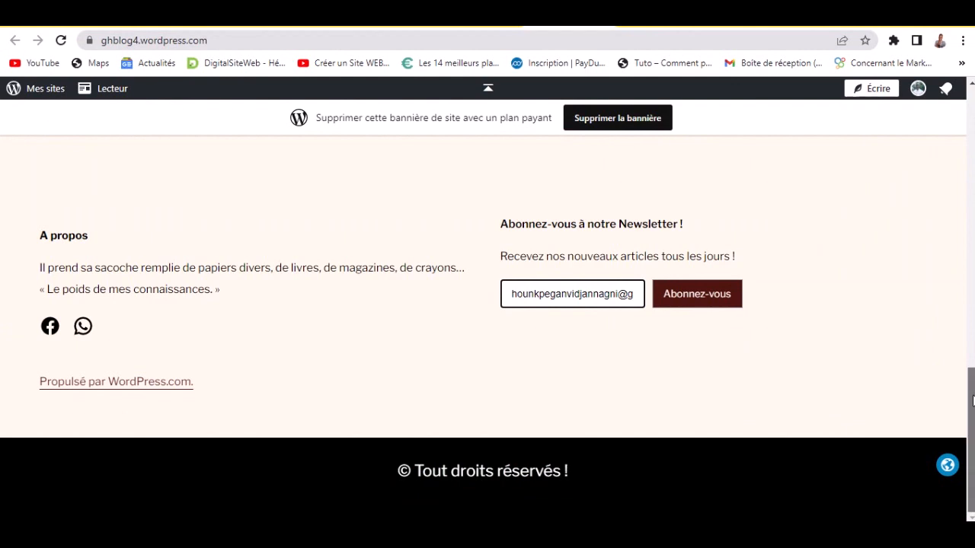
left_click_drag(971, 440, 971, 160)
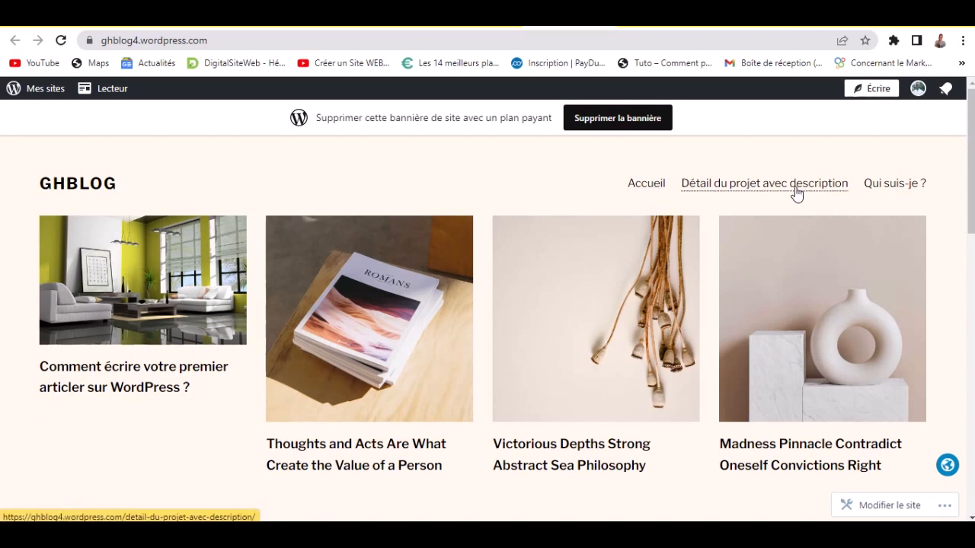
left_click_drag(972, 178, 972, 155)
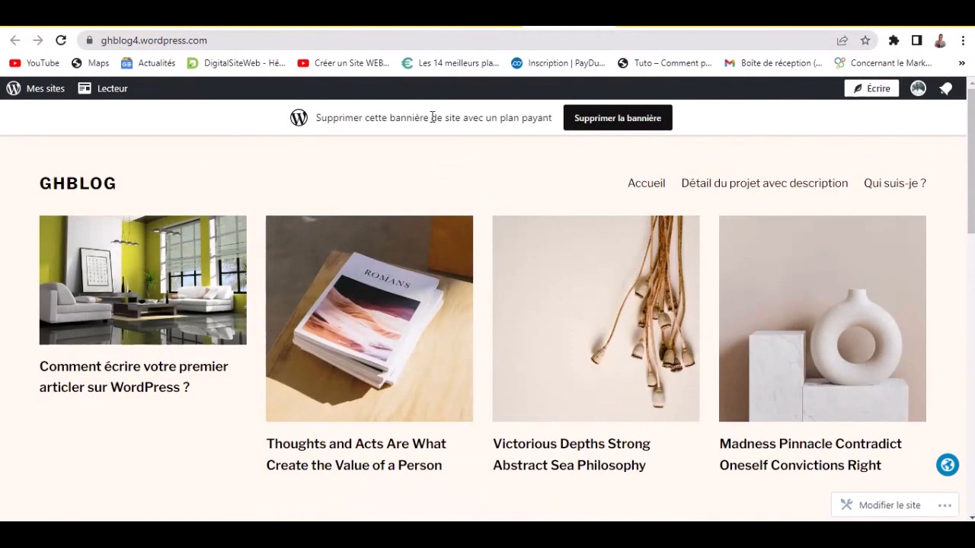